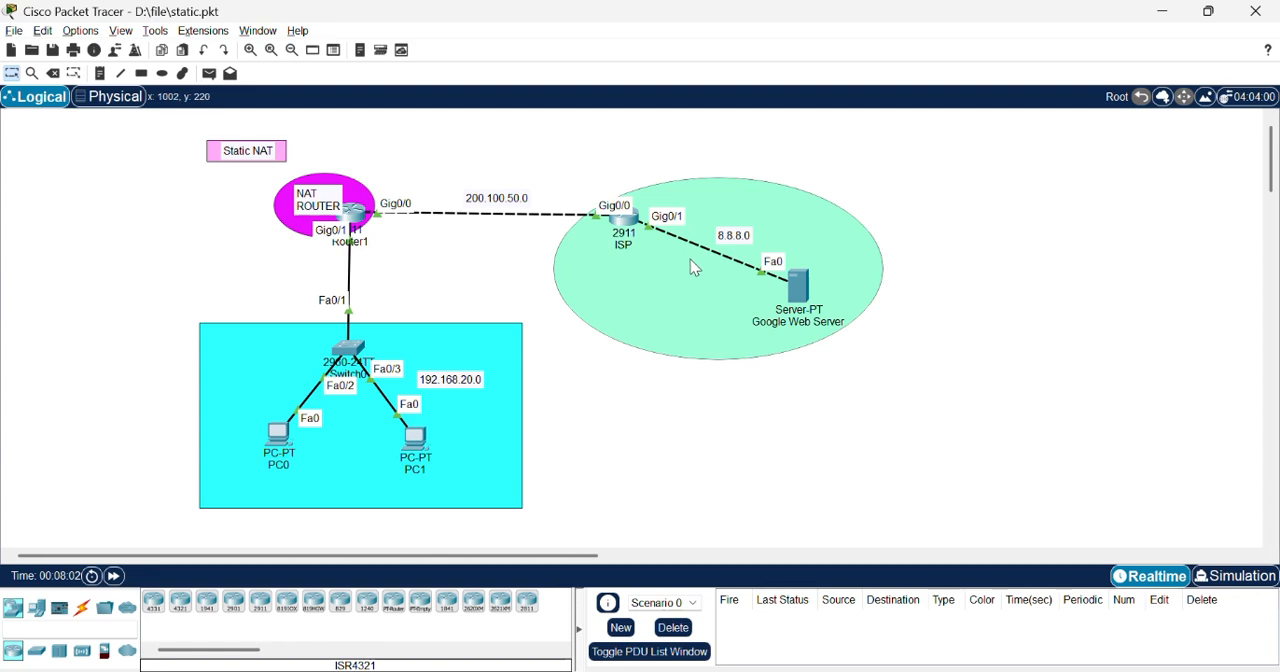
Step: Open PC0's FastEthernet0 configuration and enter a static IPv4 address beginning with 192.168
click(278, 427)
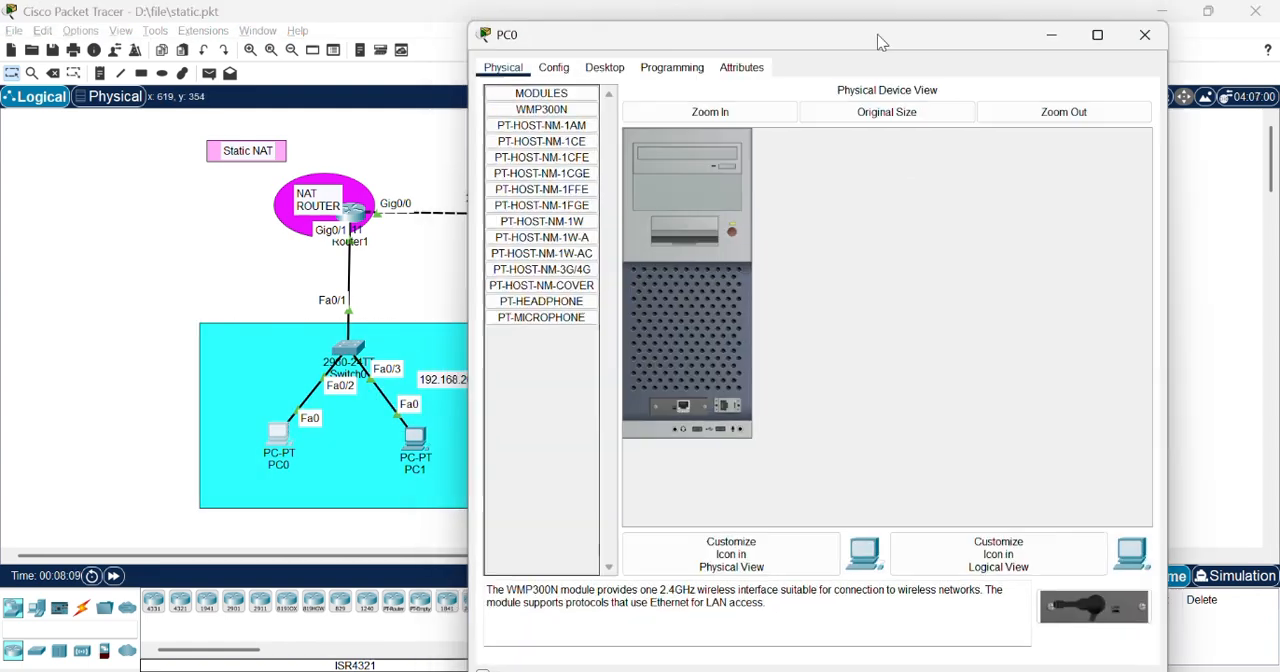
click(577, 101)
click(565, 191)
click(960, 265)
text(192.168)
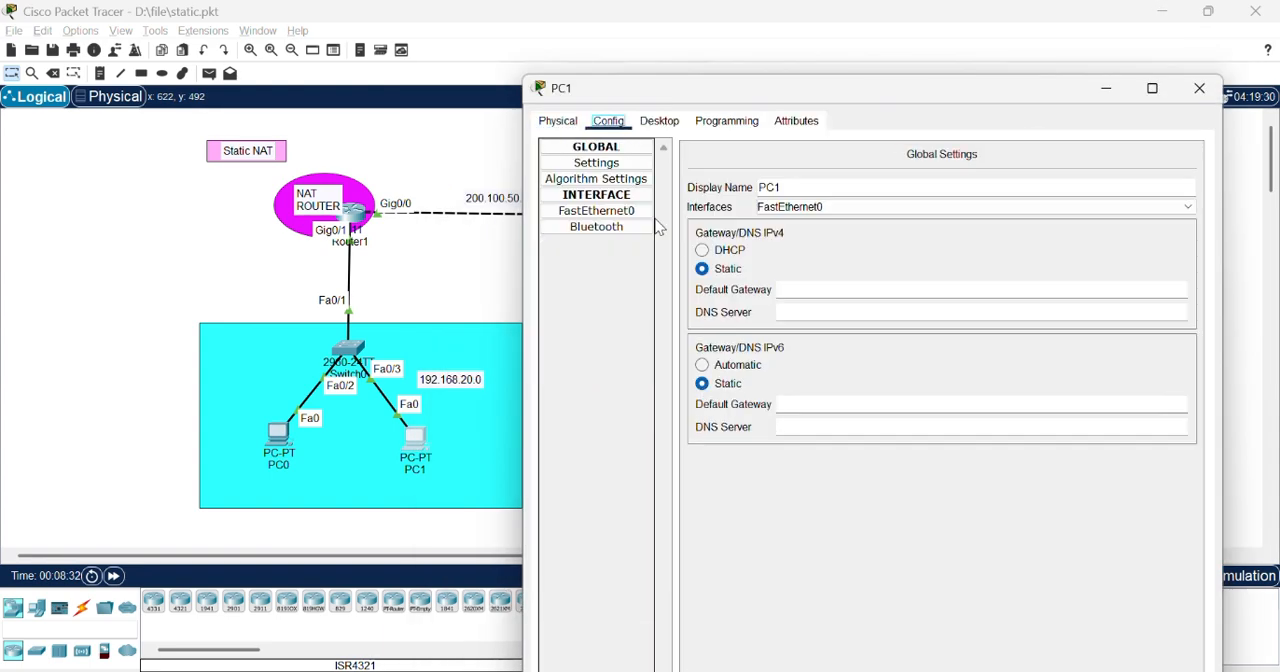
Step: Enter a static IPv4 address in the 192.168.20.0 network for PC1's FastEthernet0 interface
click(597, 211)
click(971, 286)
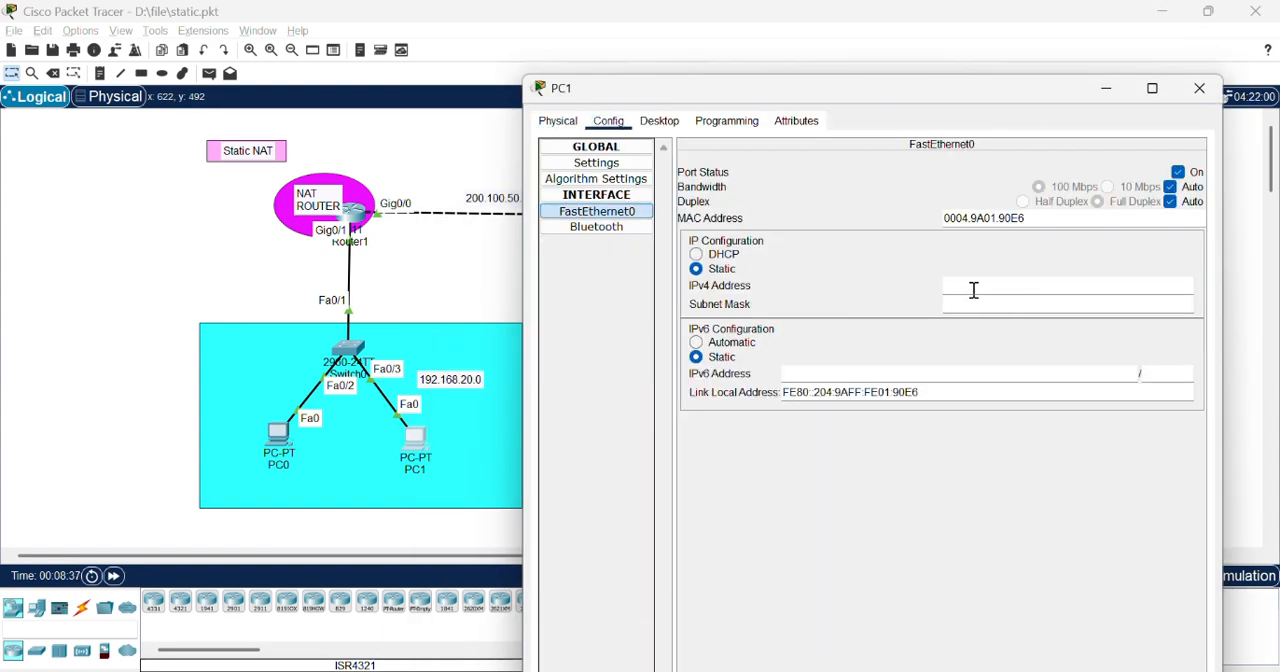
text(192.168.20.)
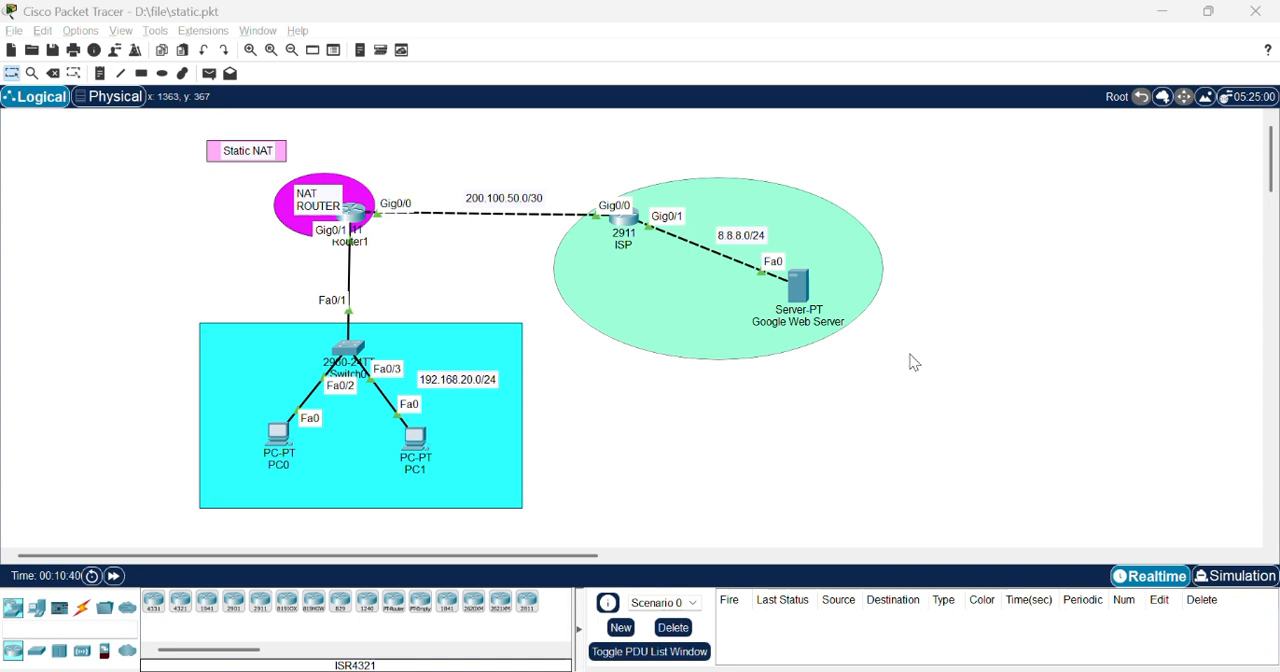
Step: Switch to the Notepad notes on configuring static NAT and review instruction 3 on ping, traceroute and NAT translation checks
key(alt+Tab)
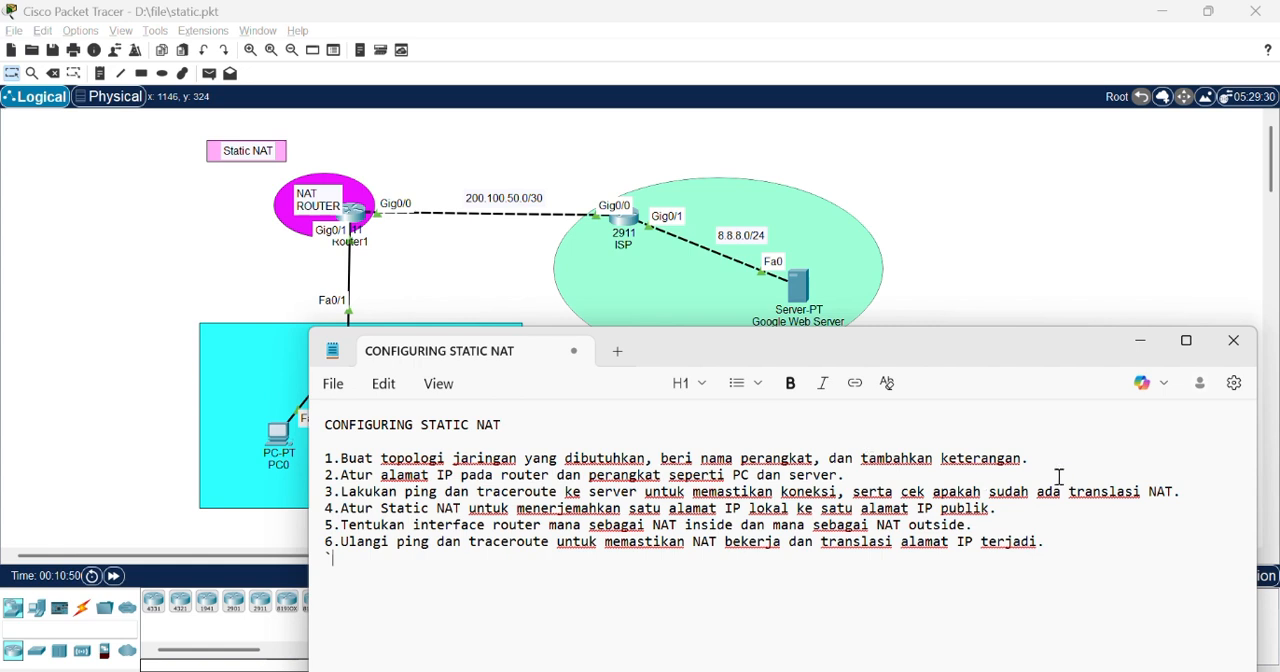
drag(1182, 491, 337, 491)
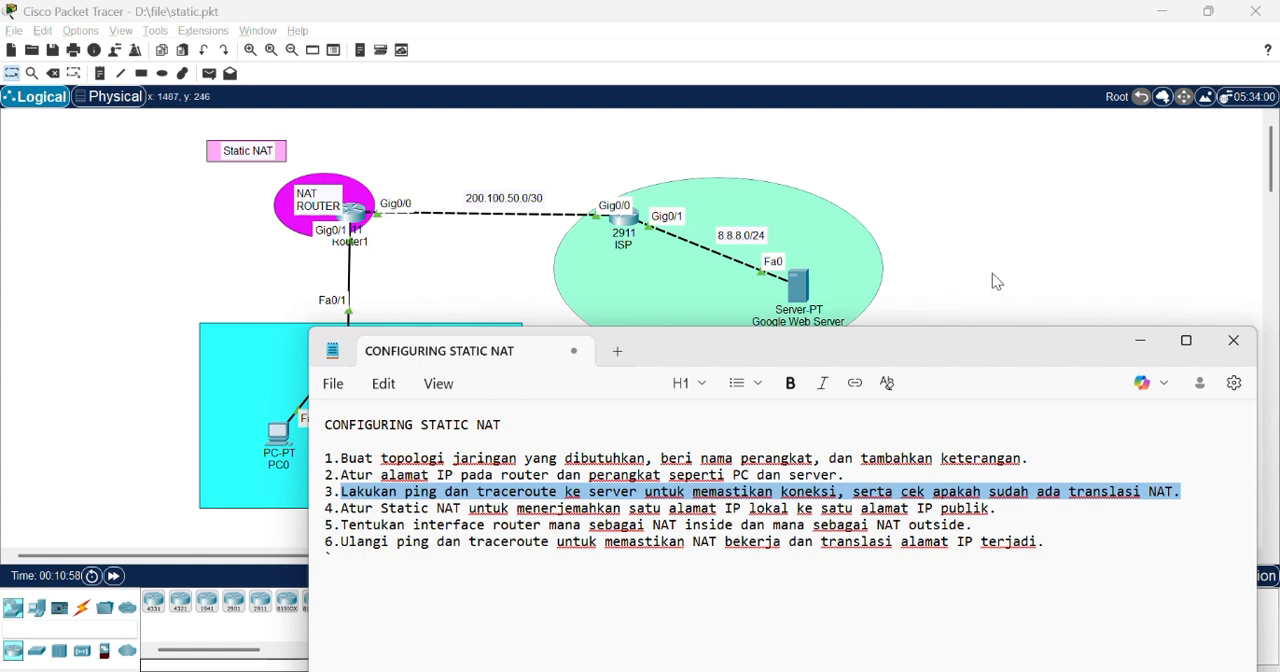
click(1137, 343)
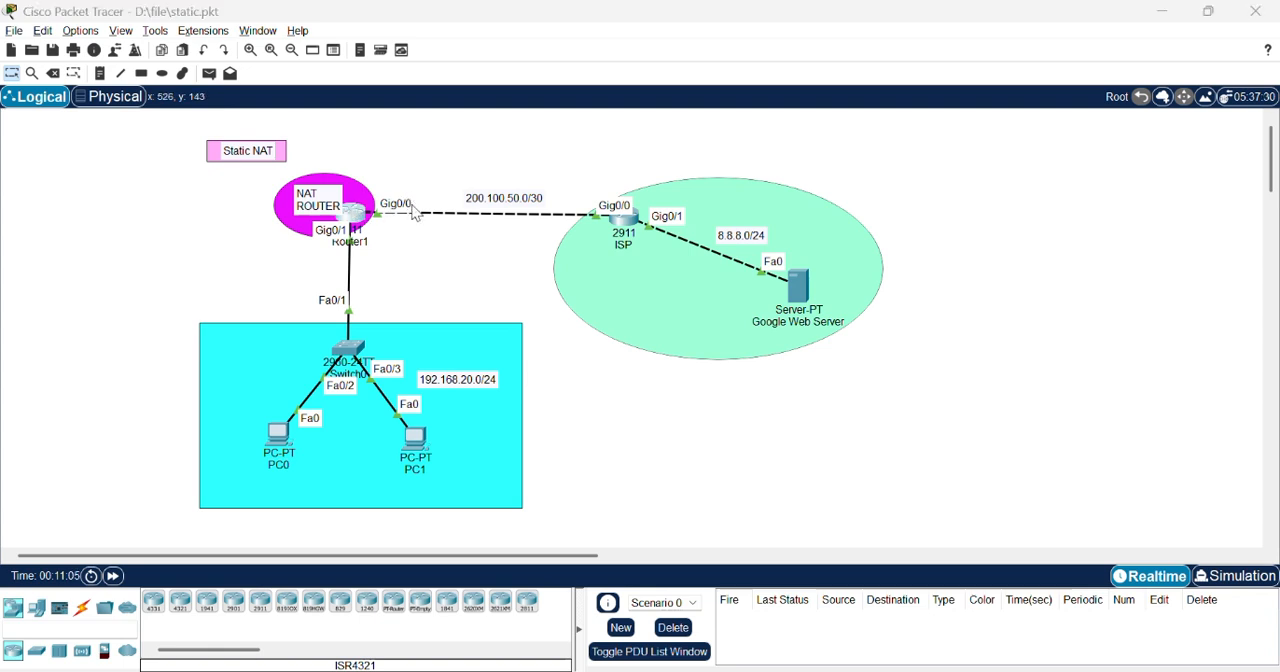
Step: Open Router1's command line and return from interface configuration to global configuration mode
click(354, 212)
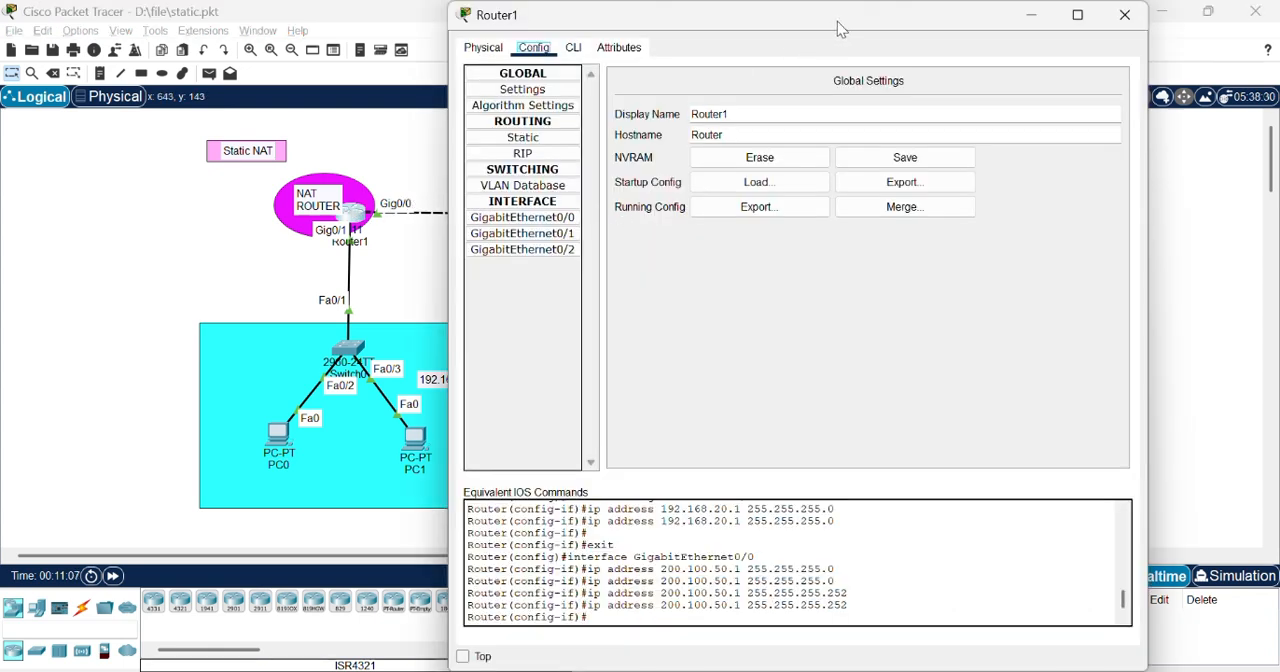
drag(840, 28, 890, 103)
click(624, 123)
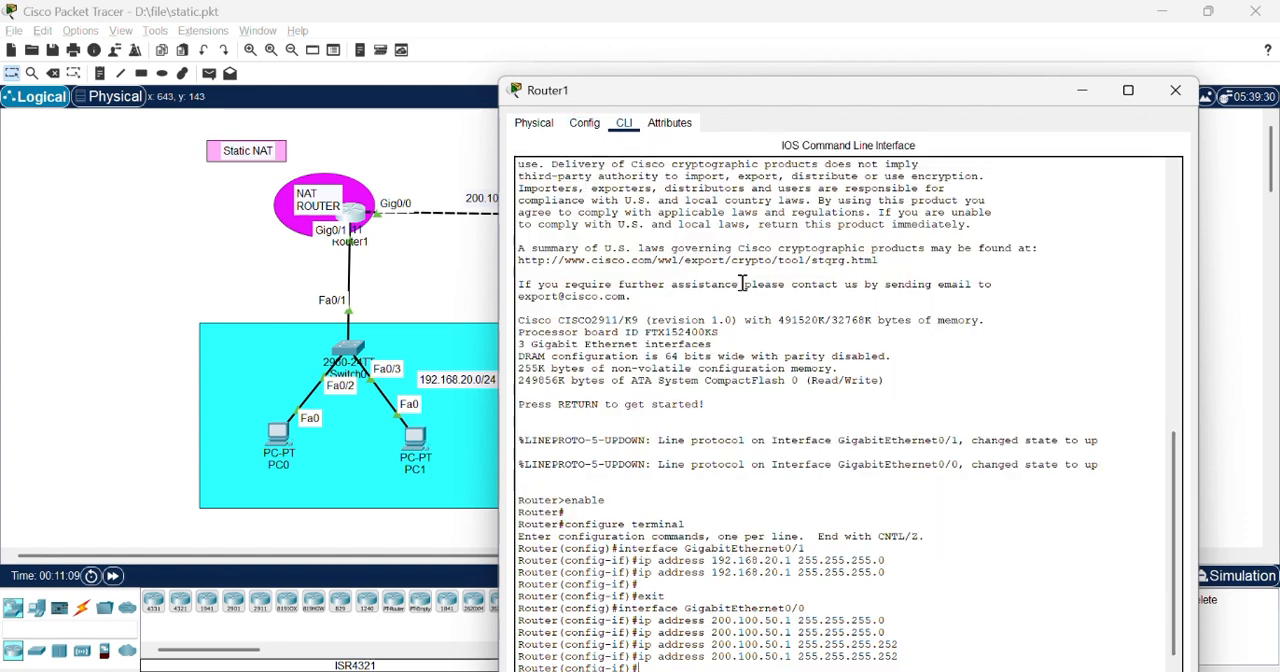
text(ex)
key(Return)
key(Return)
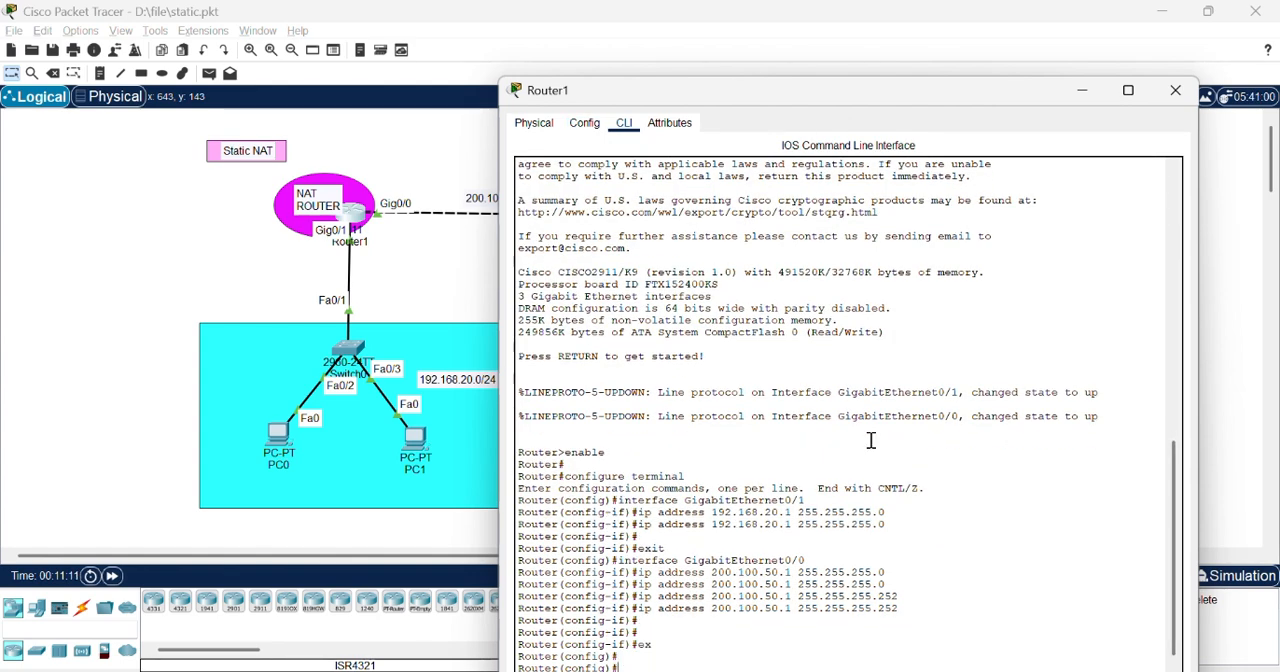
drag(946, 94, 974, 28)
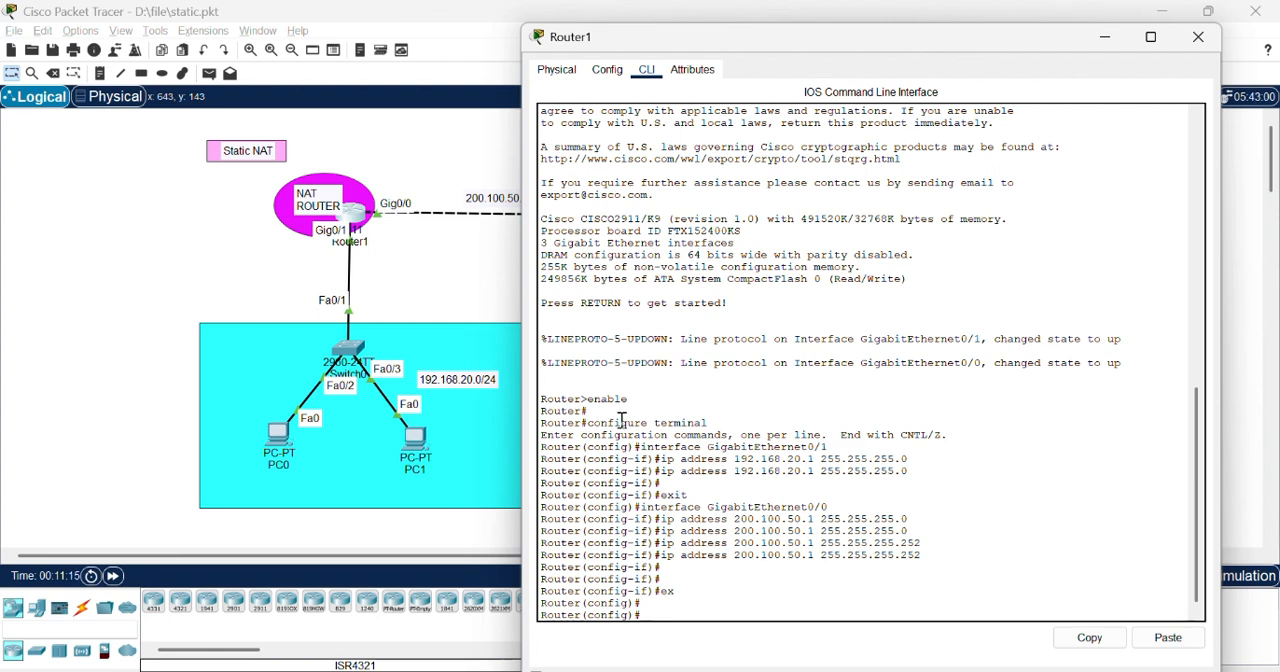
Step: Start OSPF routing process 30 on Router1
text(uter os)
key(Tab)
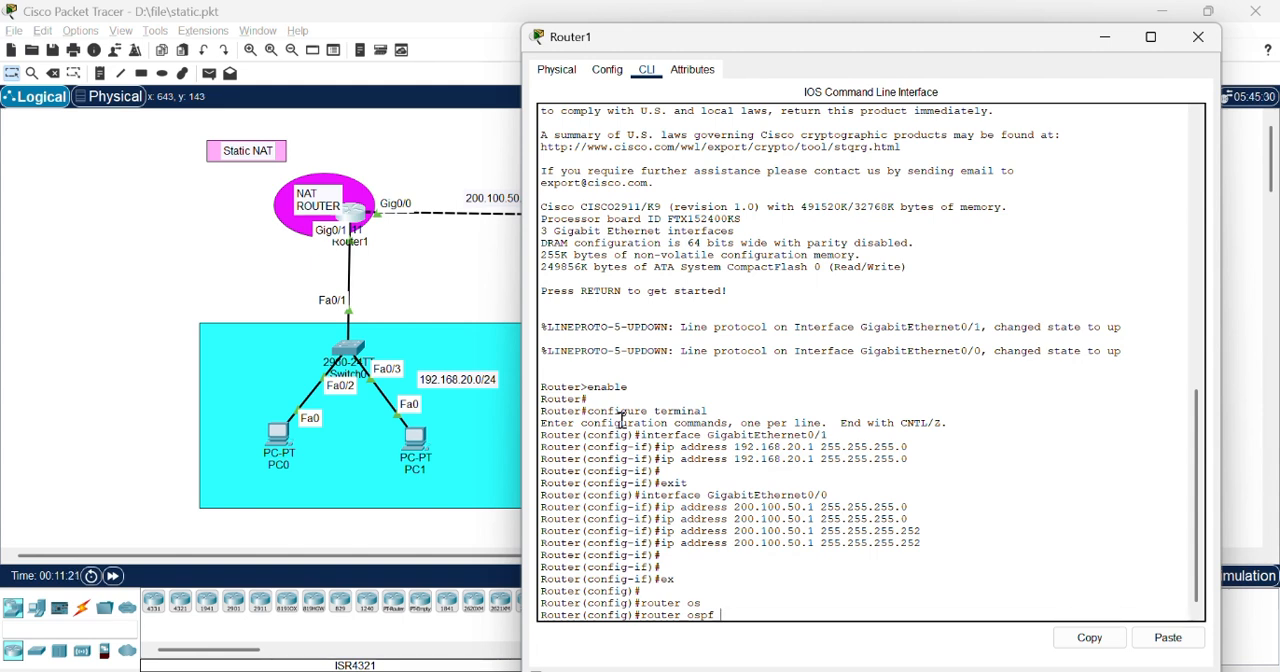
text(30)
key(Return)
Step: Set Router1's OSPF router ID to 1.1.1.1
text(r(config-r)
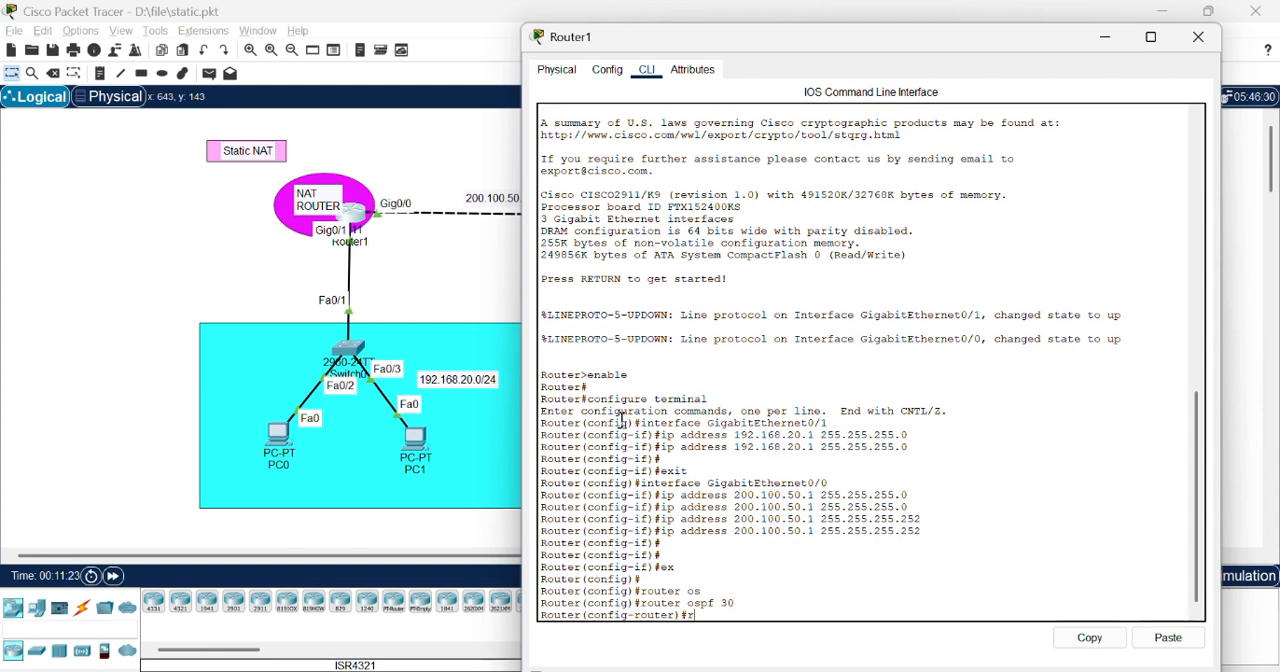
text(out)
key(Tab)
text(1.)
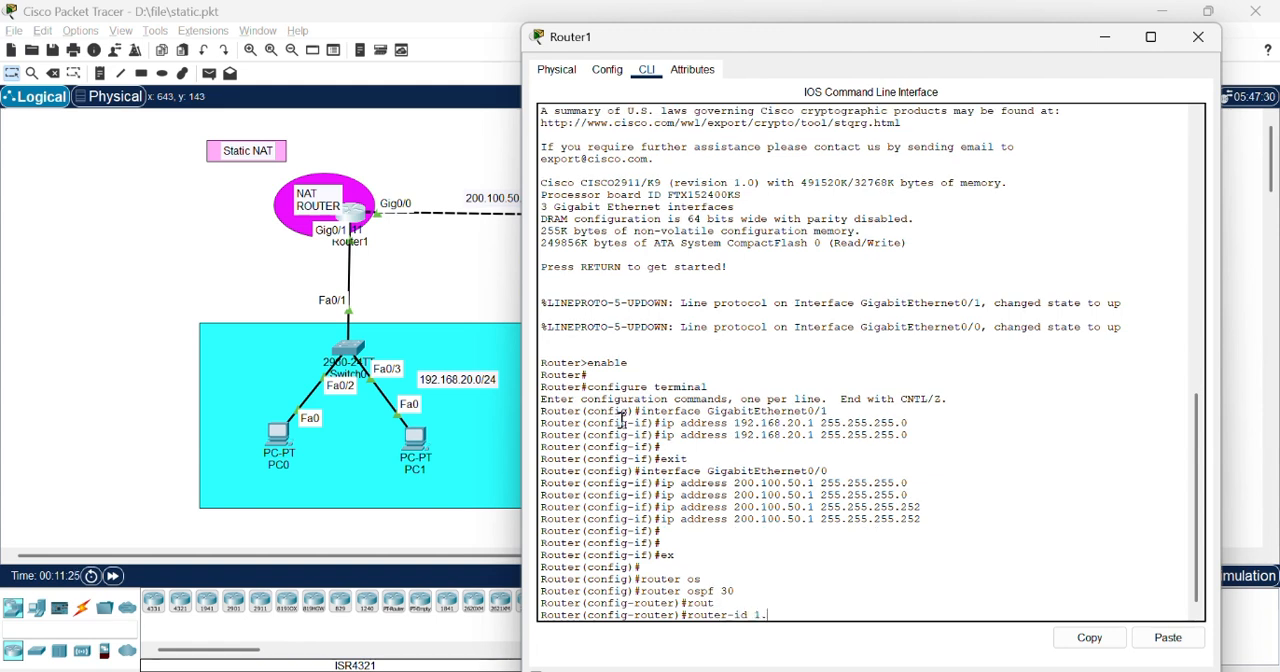
text(1.1.1)
key(Return)
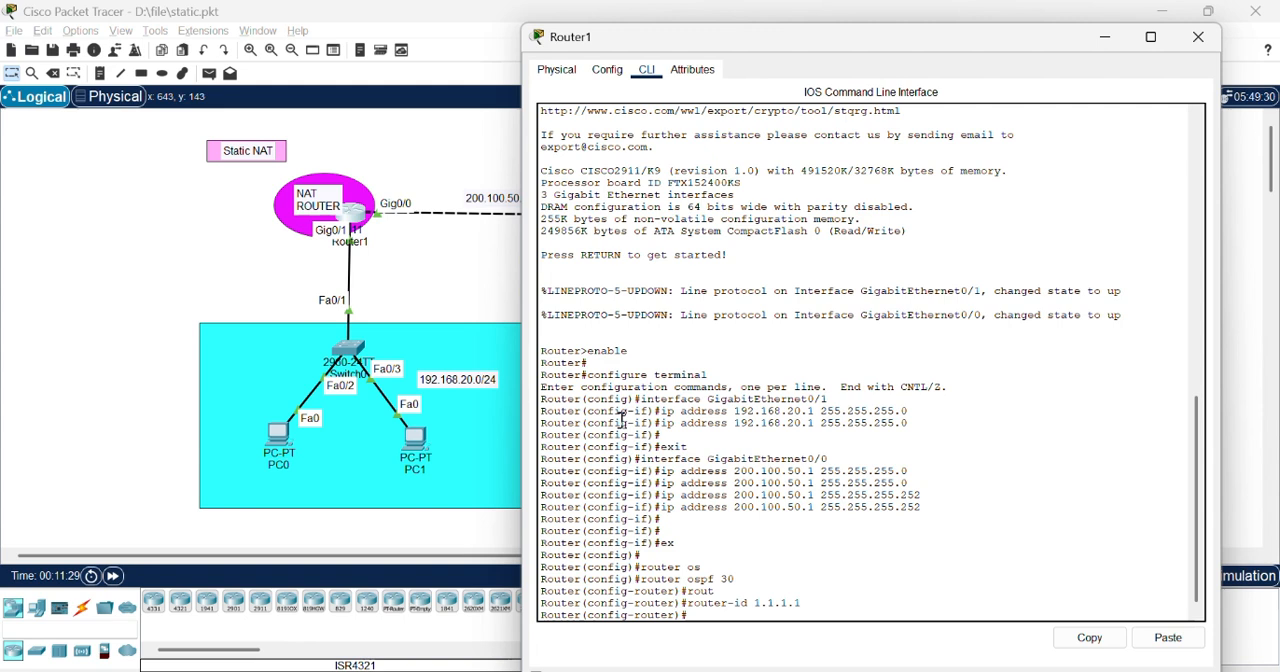
Step: Advertise network 192.168.20.0 with wildcard mask 0.0.0.255 in OSPF area 0 on Router1
text(ne)
key(Return)
text(net)
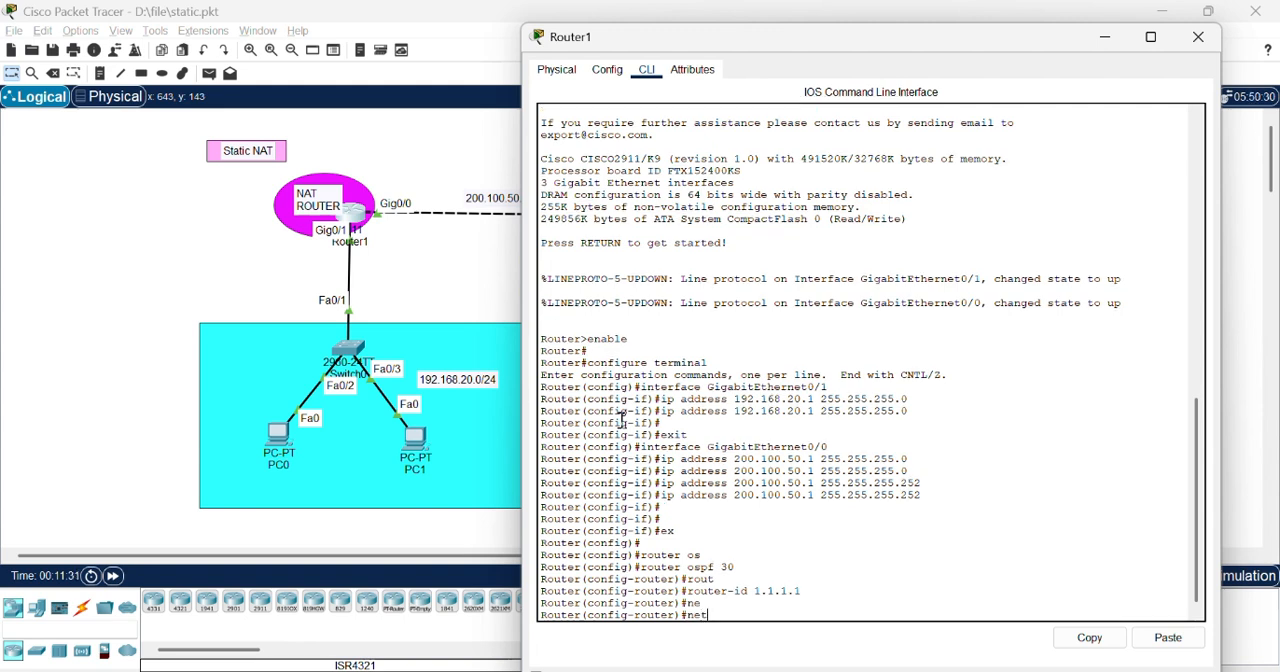
key(Return)
text(network)
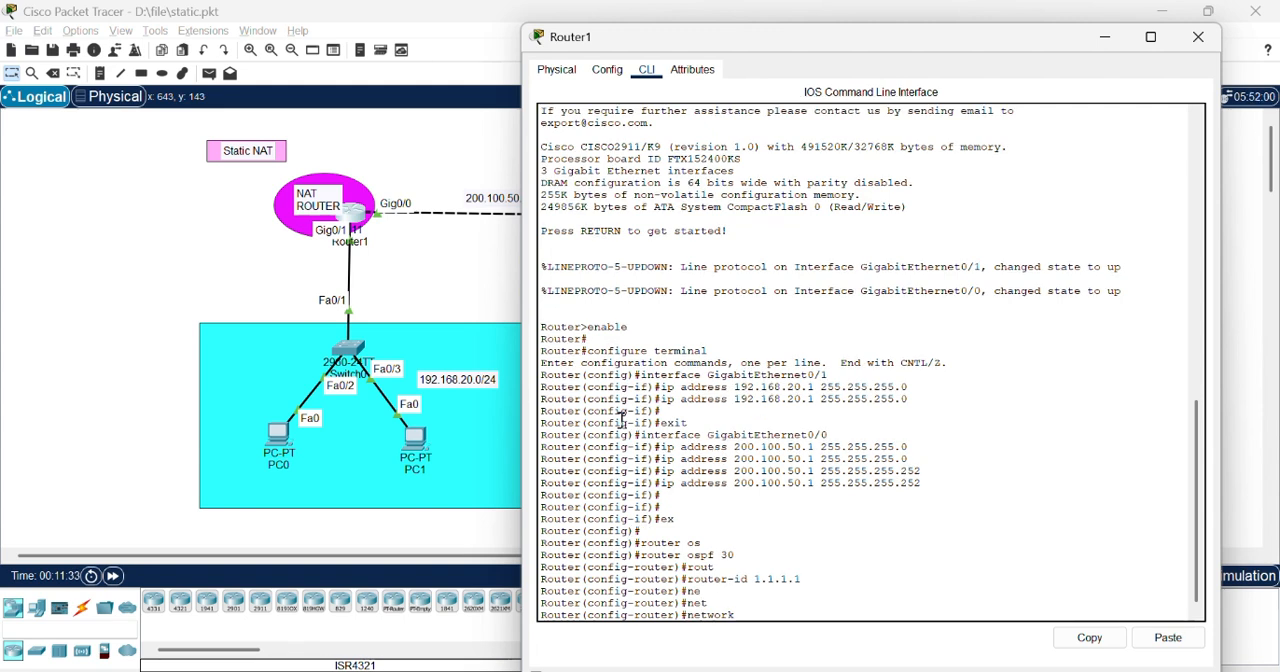
text( 192)
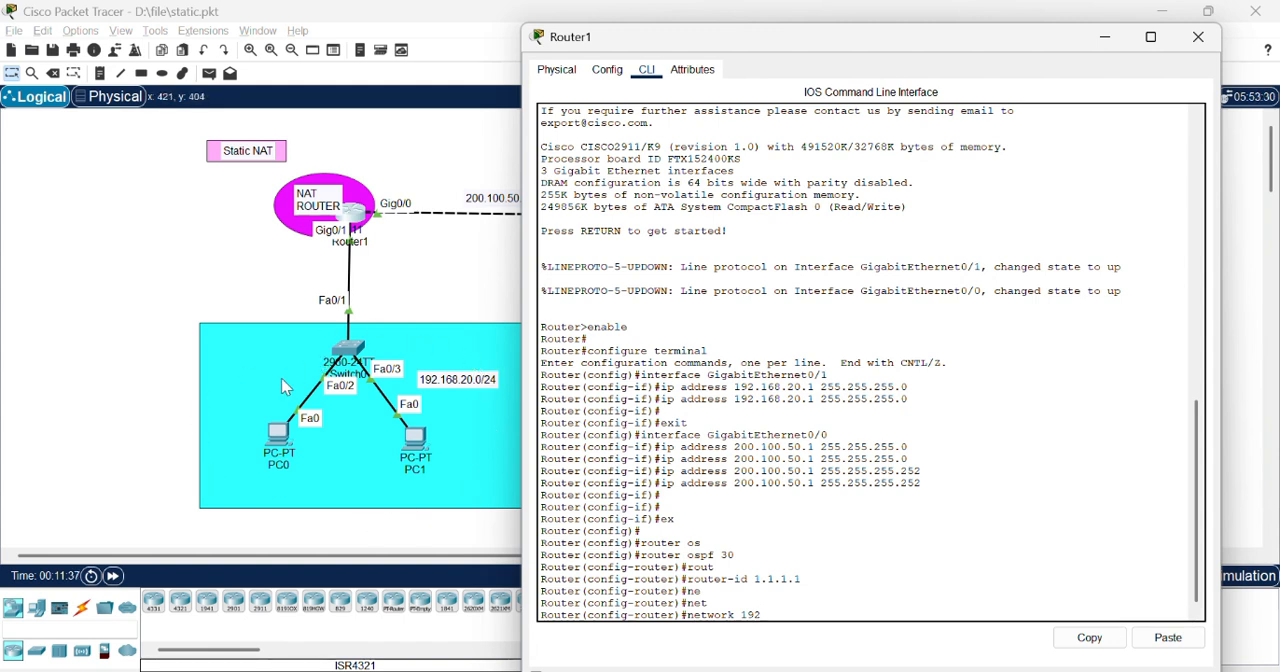
text(.168.20.0 0.0.0.255 area 0)
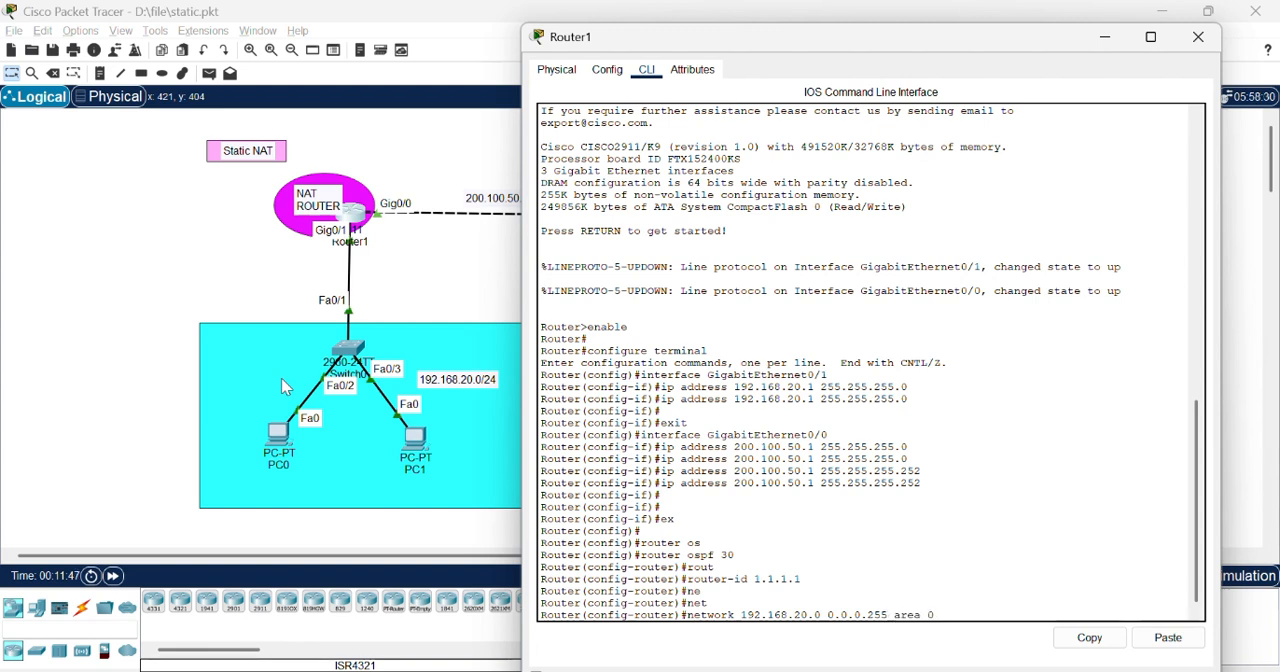
key(Return)
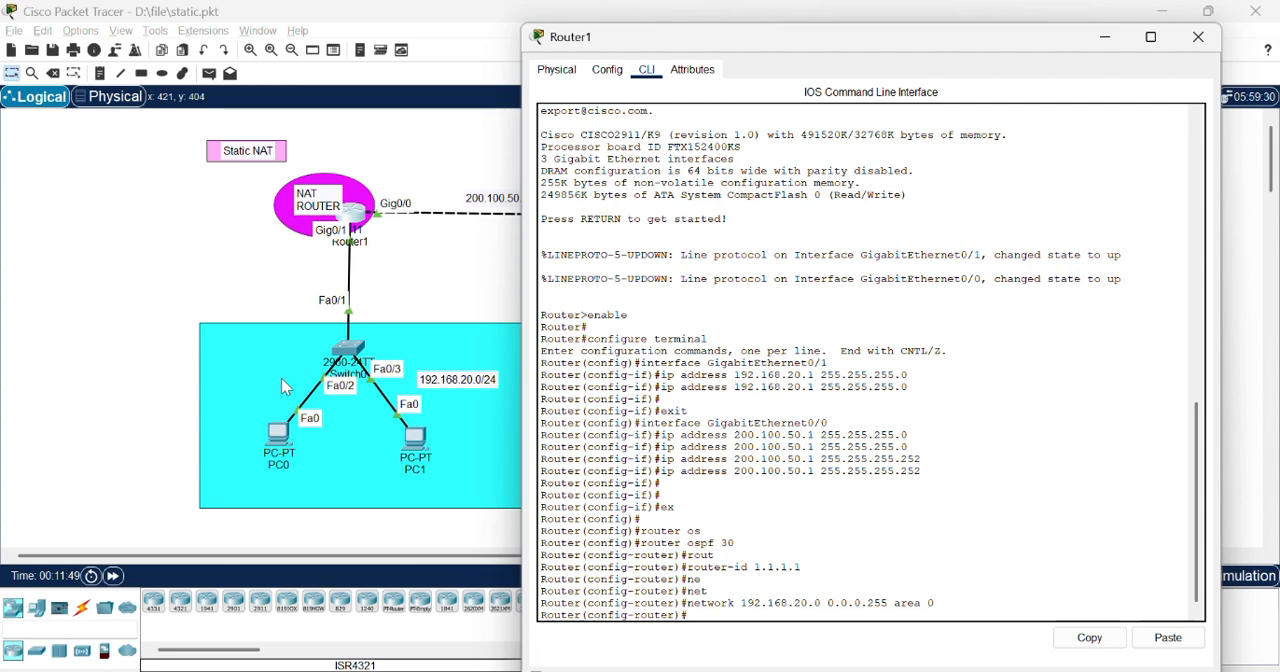
Step: Try to advertise network 200.100.50.0 with wildcard 0.0.3 in Router1's OSPF process
drag(826, 41, 932, 33)
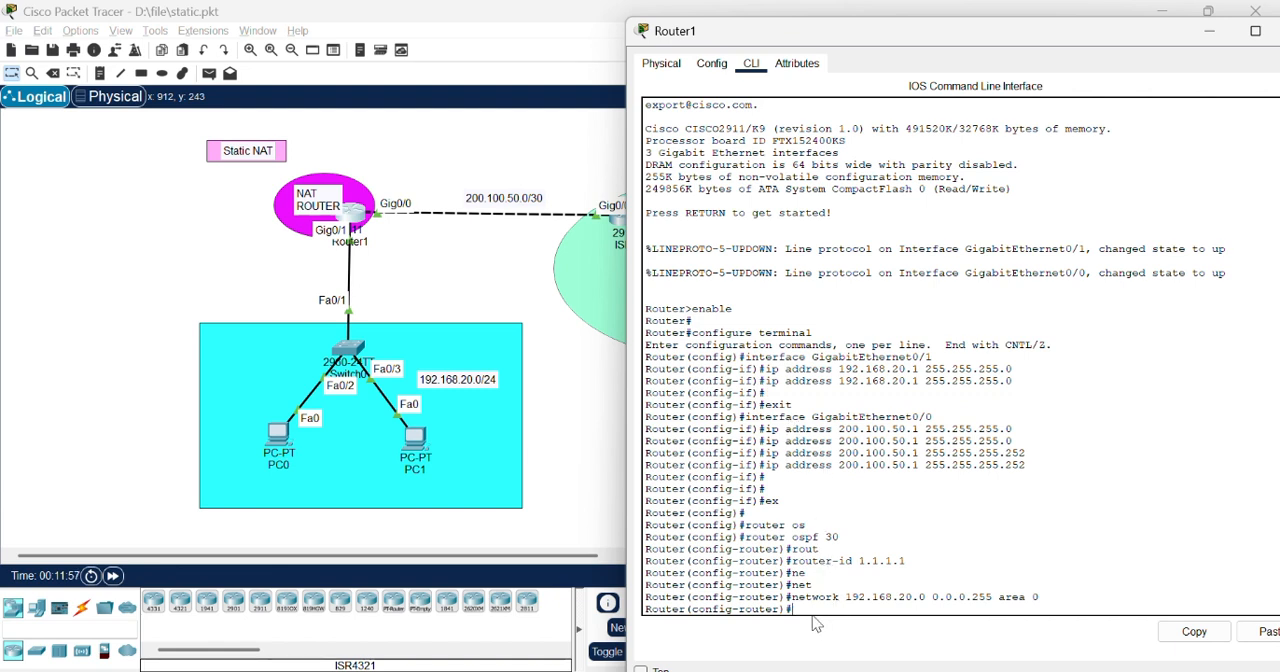
text(network 2)
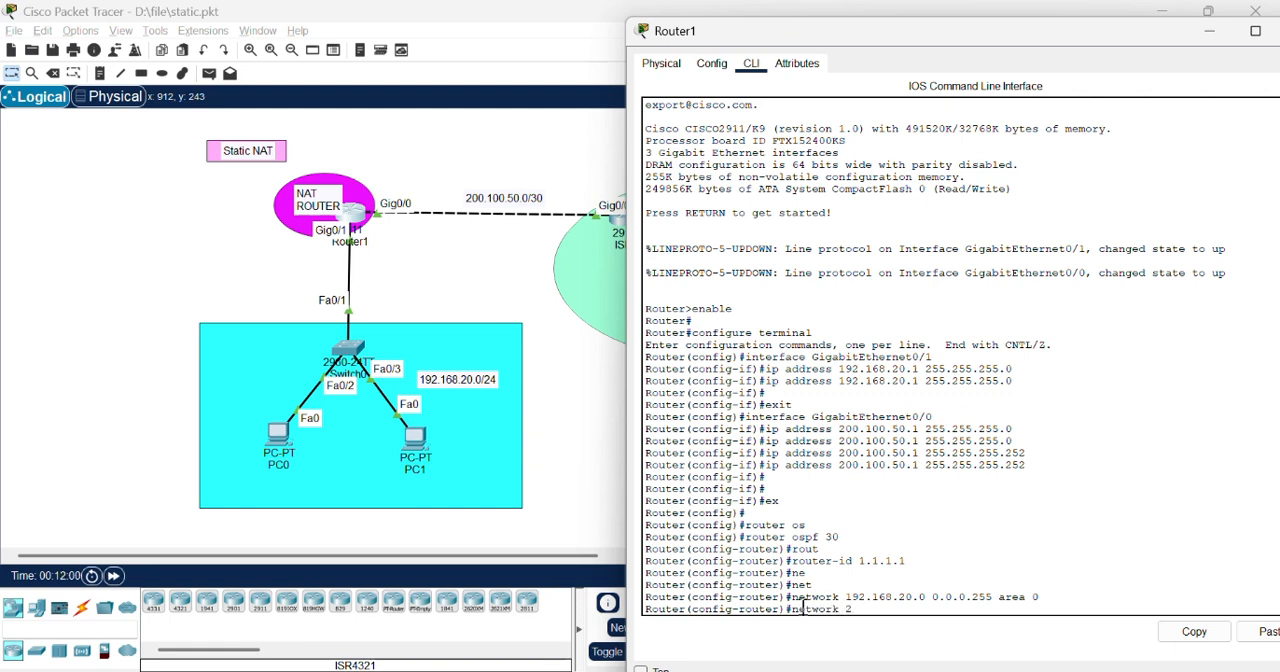
text(00.100.50.0 0.0.3 area )
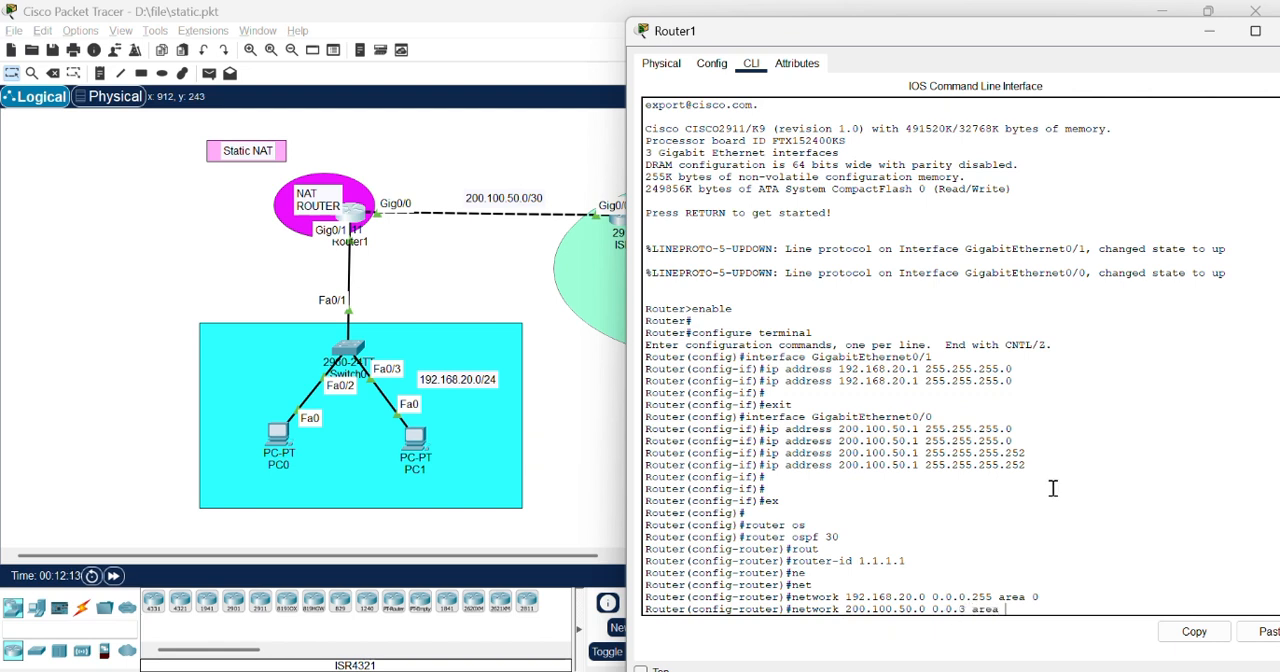
text(-)
key(Return)
key(Return)
key(Return)
Step: Correct Router1's OSPF statement to network 200.100.50.0 0.0.0.3 area 0, and close the router window
key(Up)
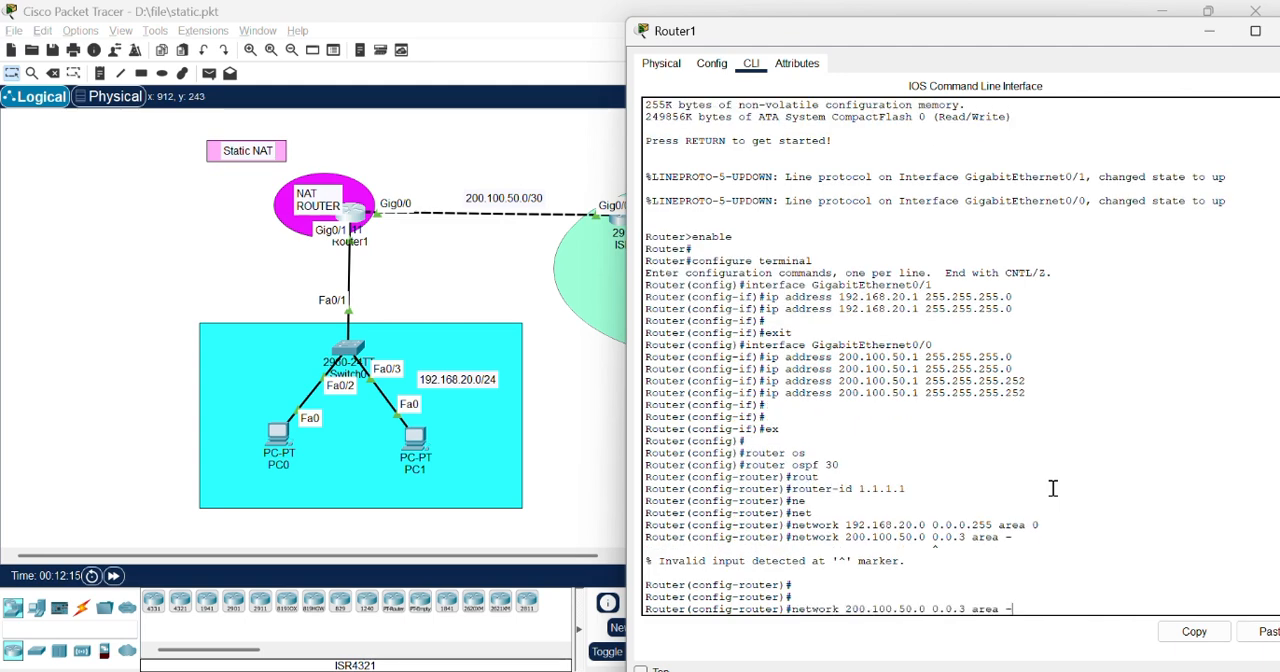
key(BackSpace)
text(0)
key(Return)
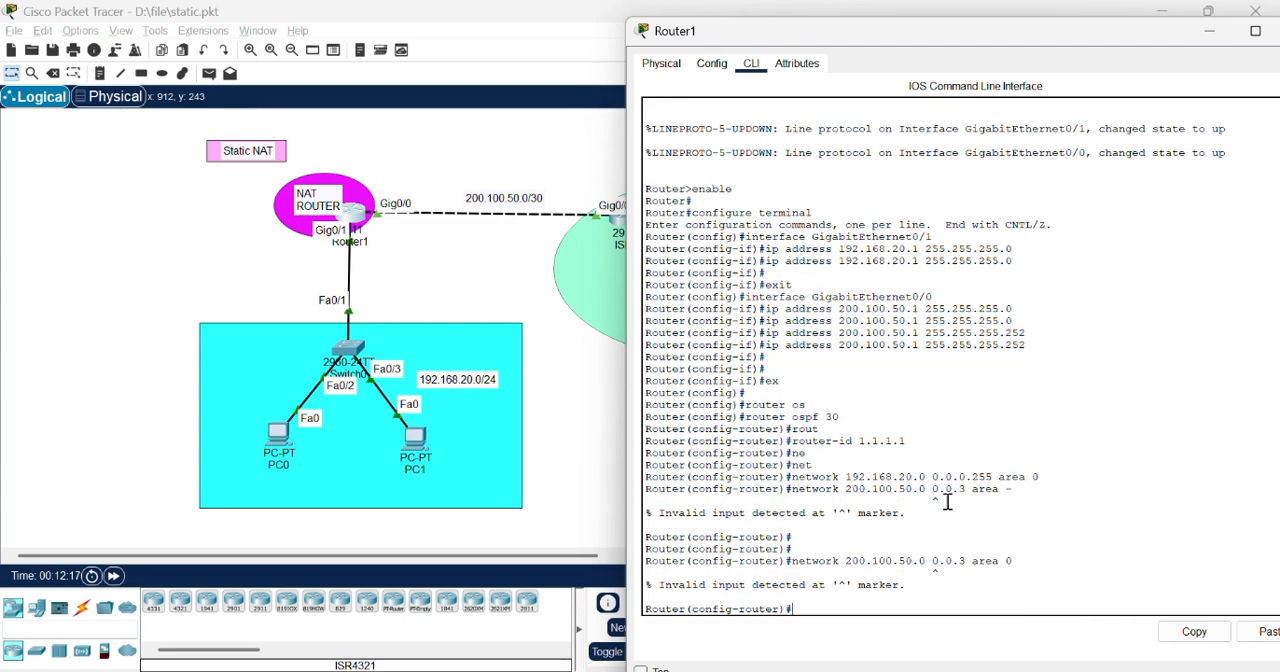
key(Up)
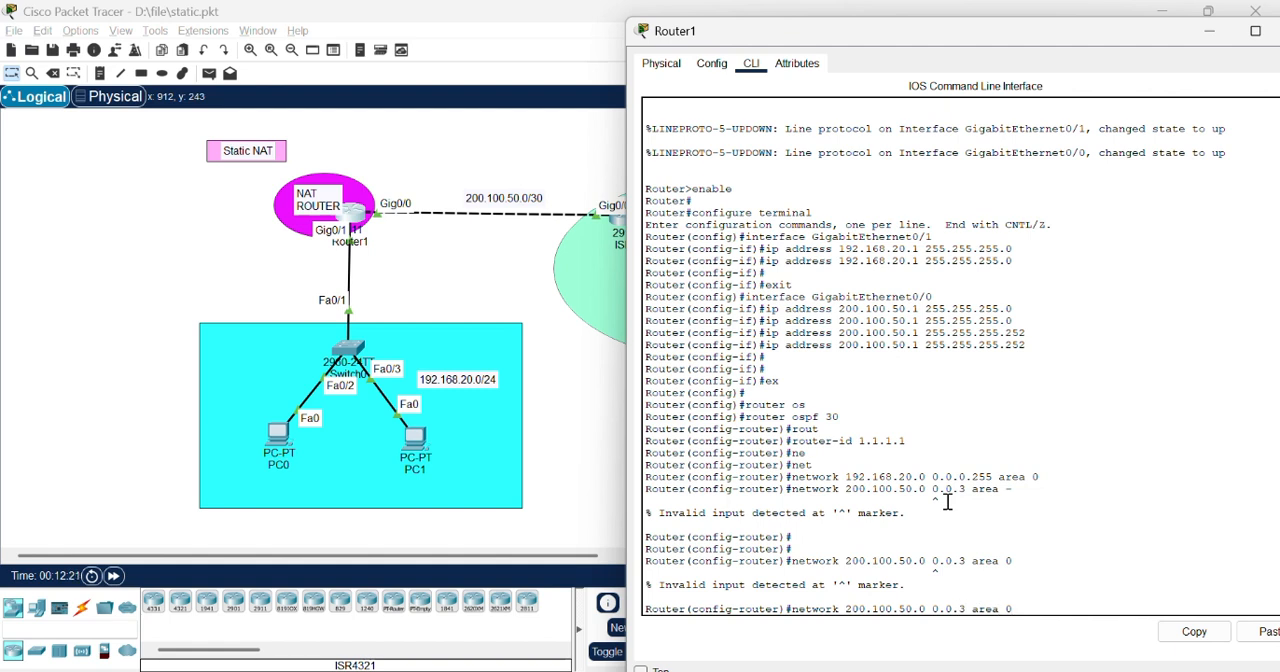
text(0.)
key(Return)
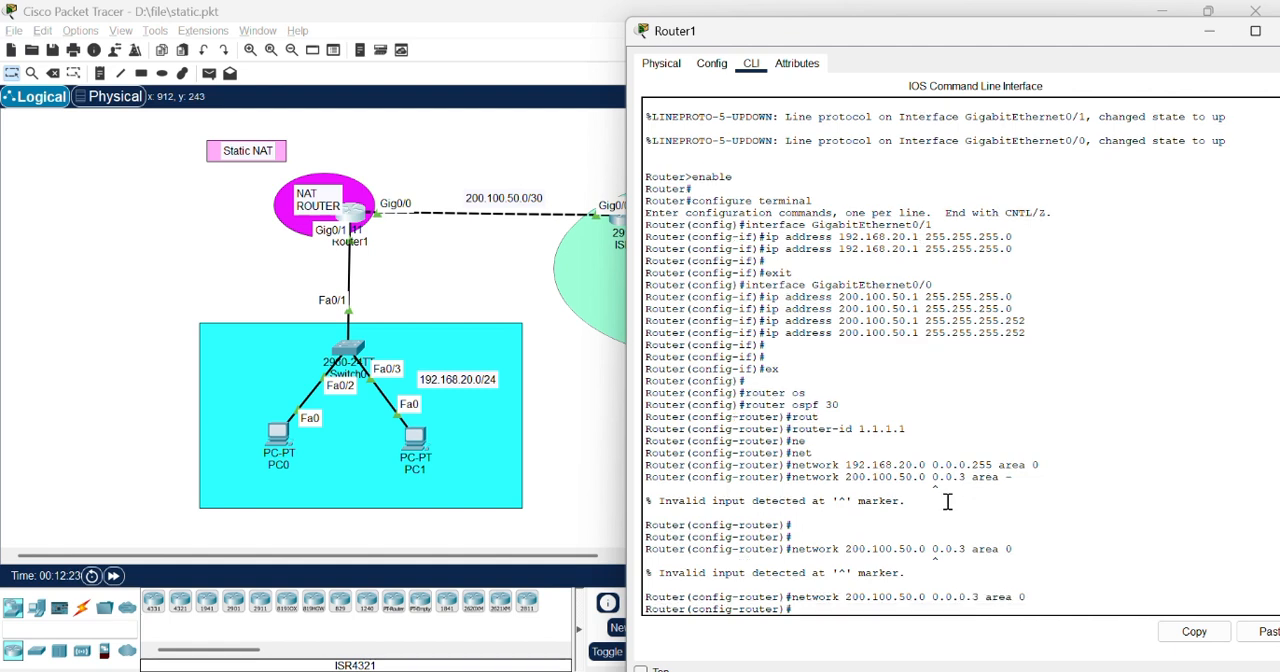
drag(1049, 41, 1008, 46)
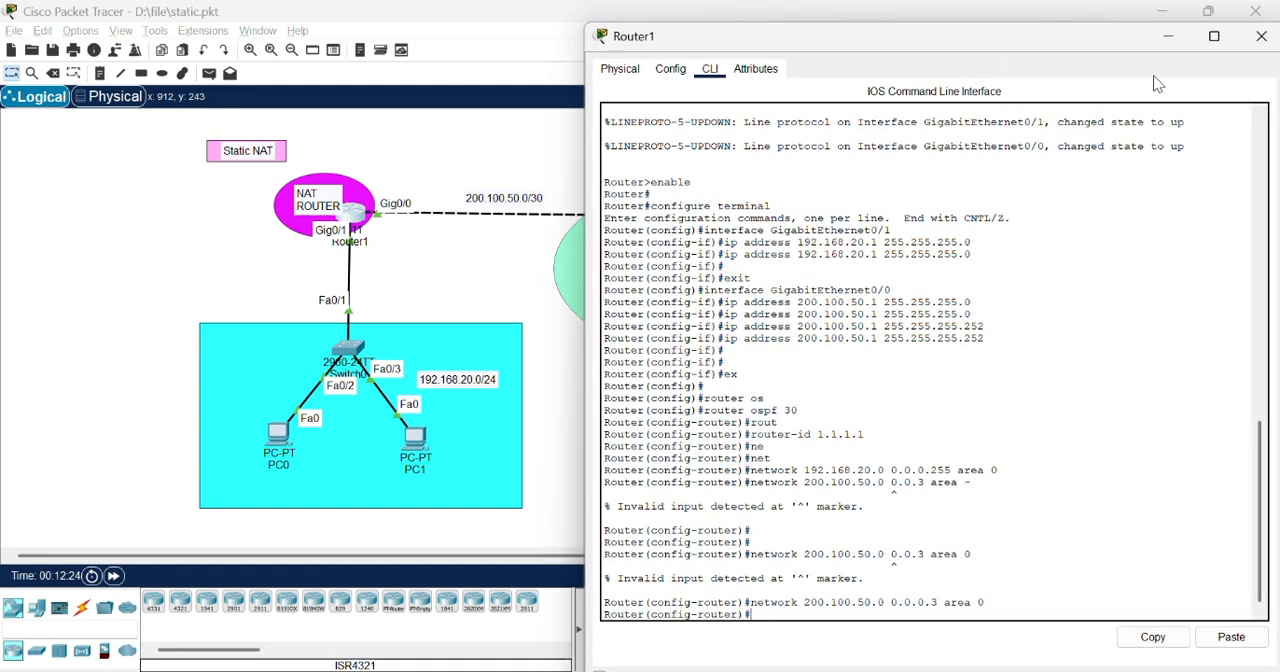
click(1259, 37)
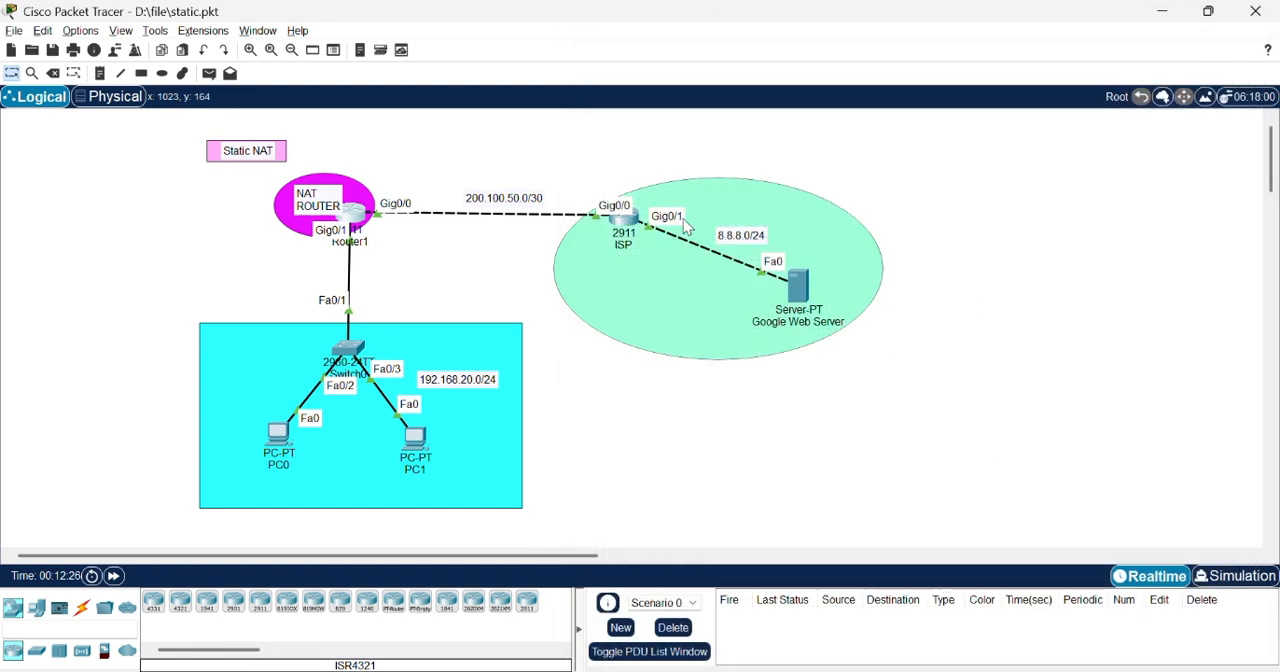
Step: Open the ISP router's command line and return from interface configuration to global configuration mode
click(628, 222)
drag(883, 14, 1006, 106)
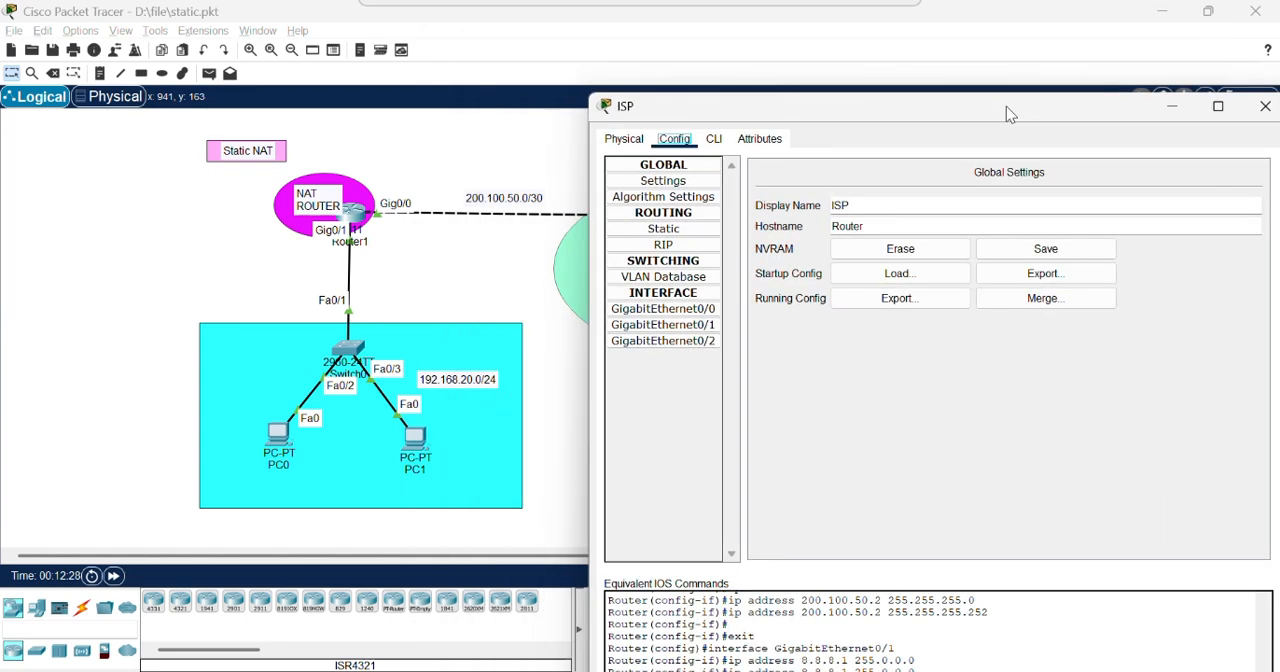
click(713, 139)
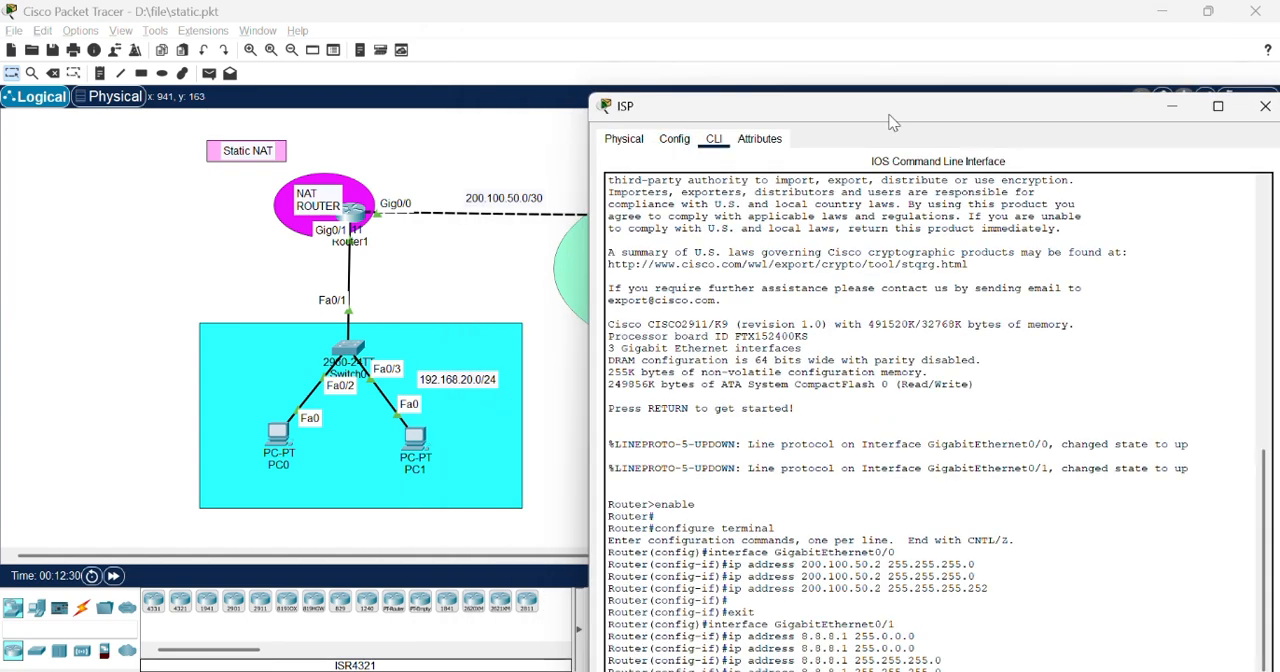
drag(890, 115, 890, 33)
key(Return)
text(er(config-if)#e)
key(Return)
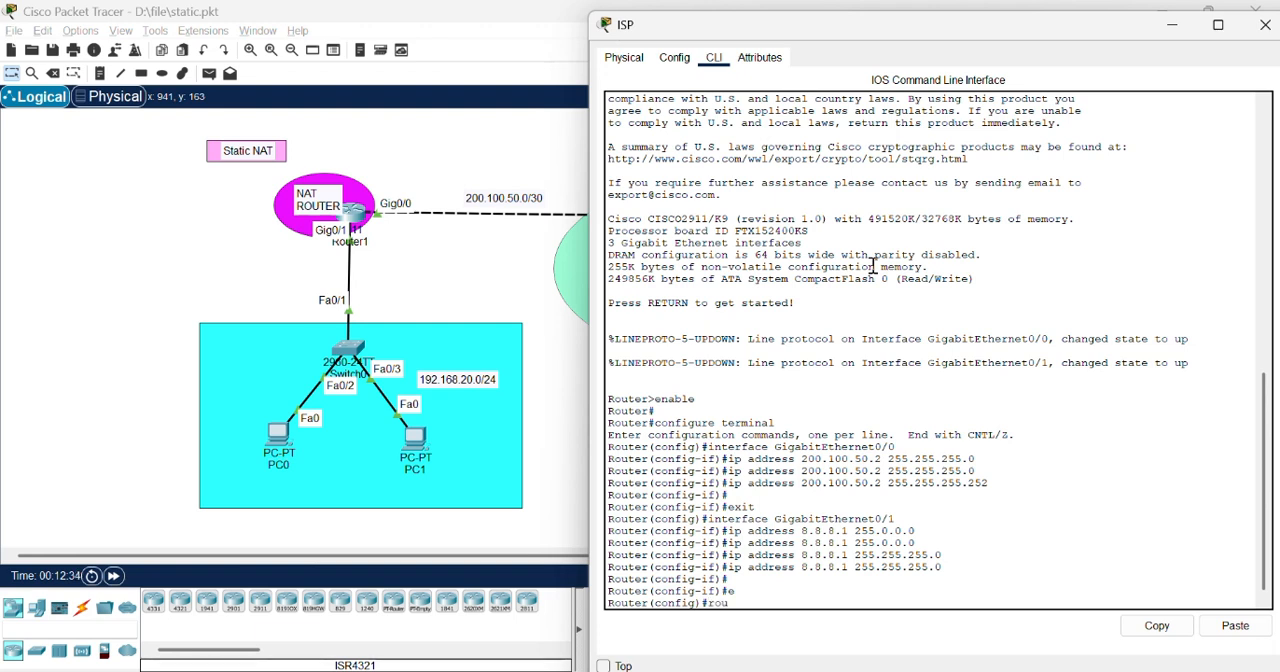
Step: Start OSPF routing process 30 on the ISP router
text(rou)
key(Tab)
text(o)
key(Tab)
key(Return)
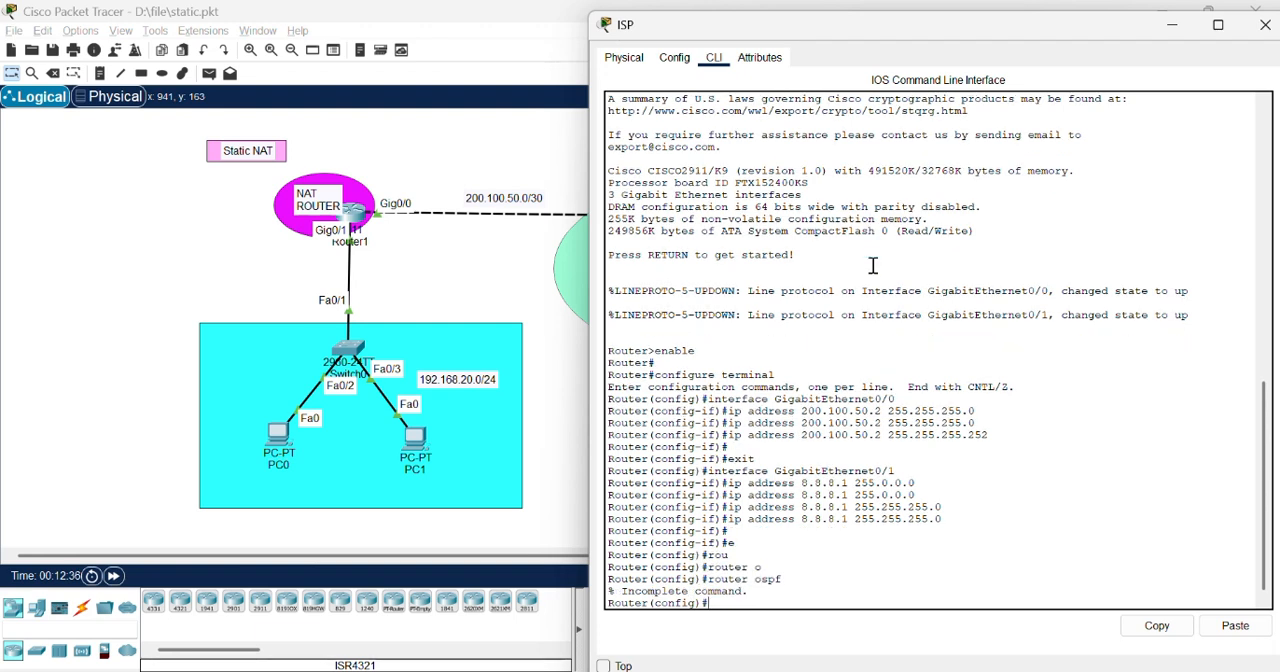
key(Up)
text(30)
key(Return)
Step: Set the ISP router's OSPF router ID to 2.2.2.2
text(router)
key(Tab)
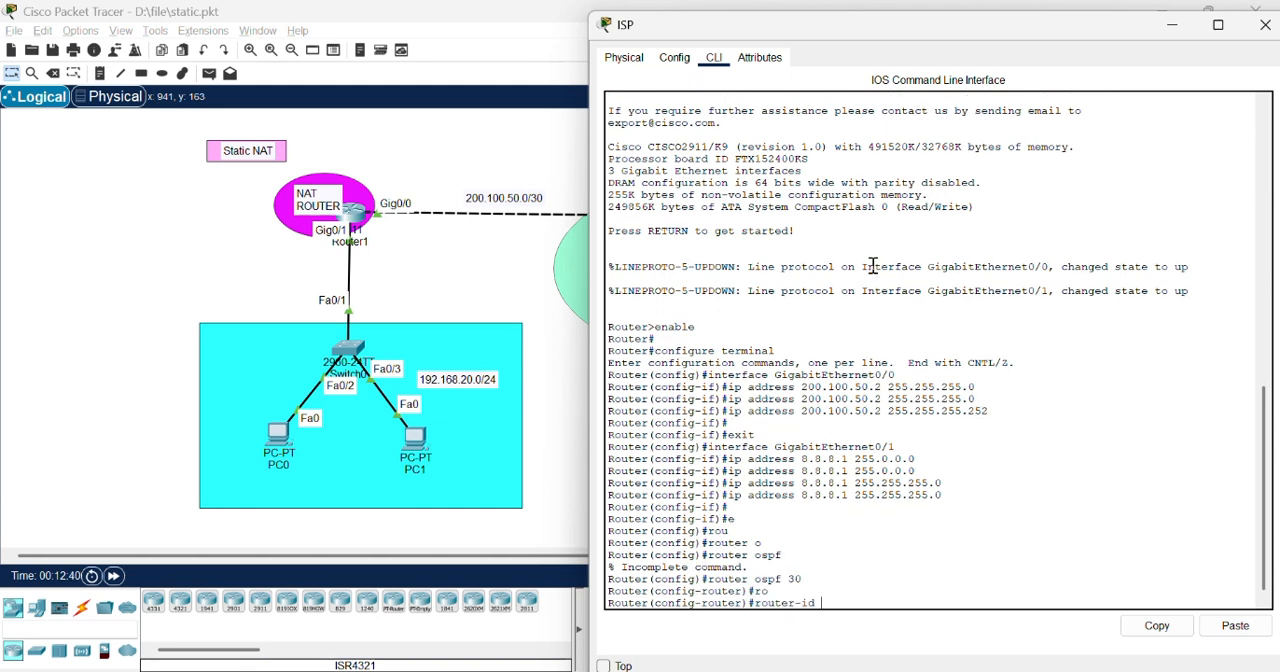
text(2.2.2.2)
key(Return)
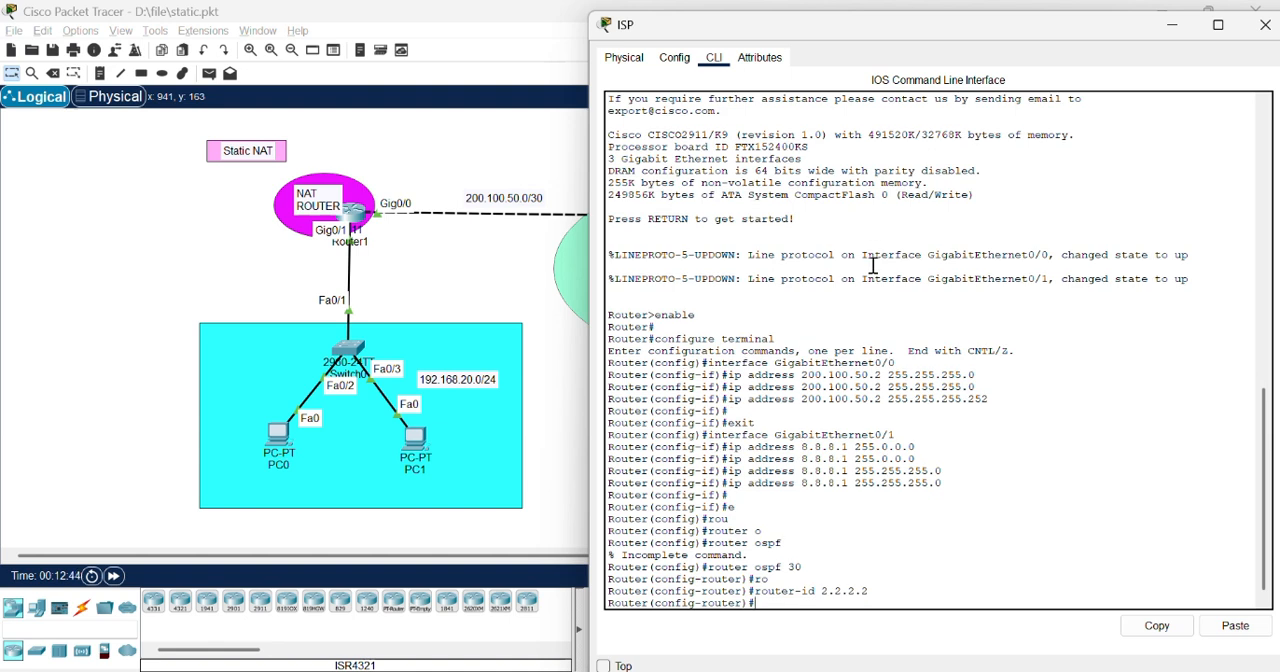
Step: Advertise network 8.8.8.0 0.0.0.255 in area 0 under the ISP router's OSPF process
text(net)
key(Tab)
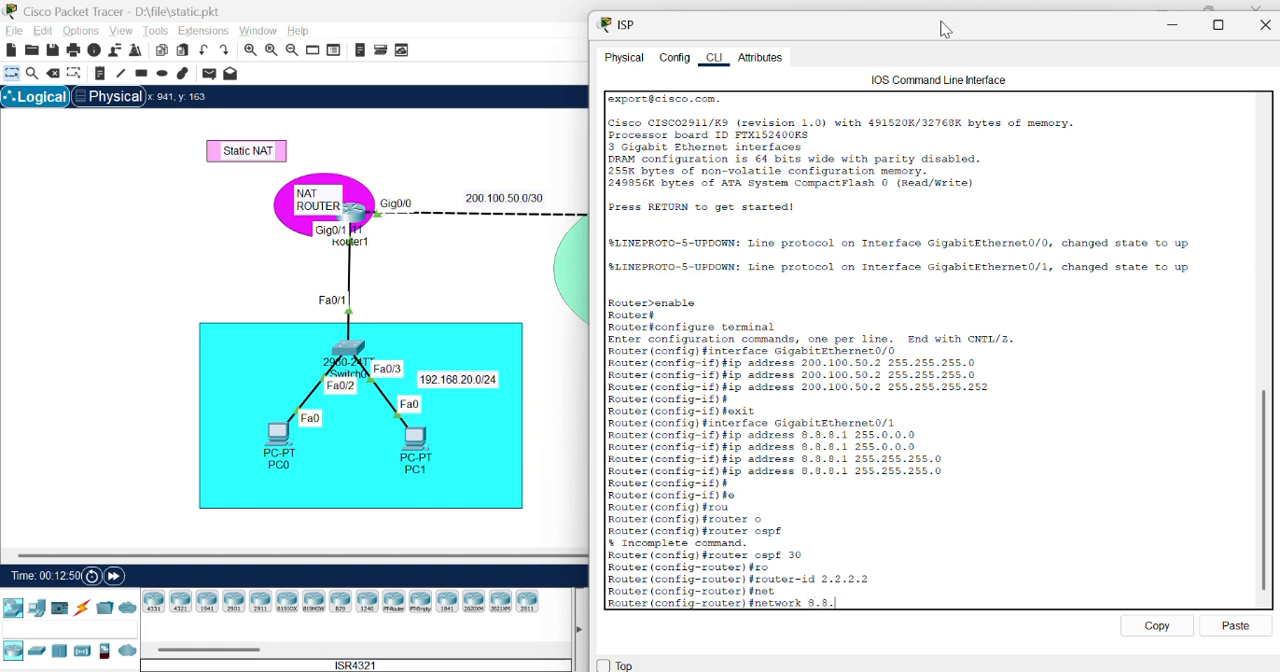
text(8.8.8.0 0.0.0.255 area 0)
key(Return)
Step: Add network 200.100.50.0 0.0.0.3 area 0 to the ISP router's OSPF process and close the router window
text(net)
key(Tab)
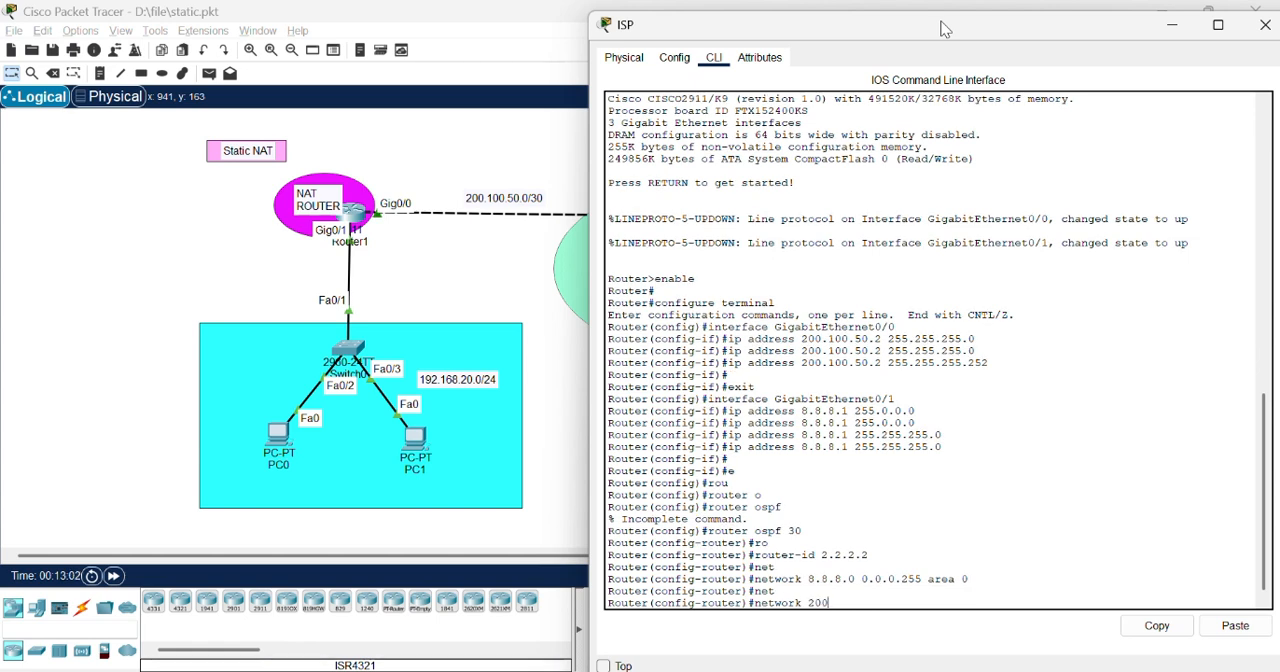
text(200.100.50.0 0.0.0.3 area 0)
key(Return)
key(Return)
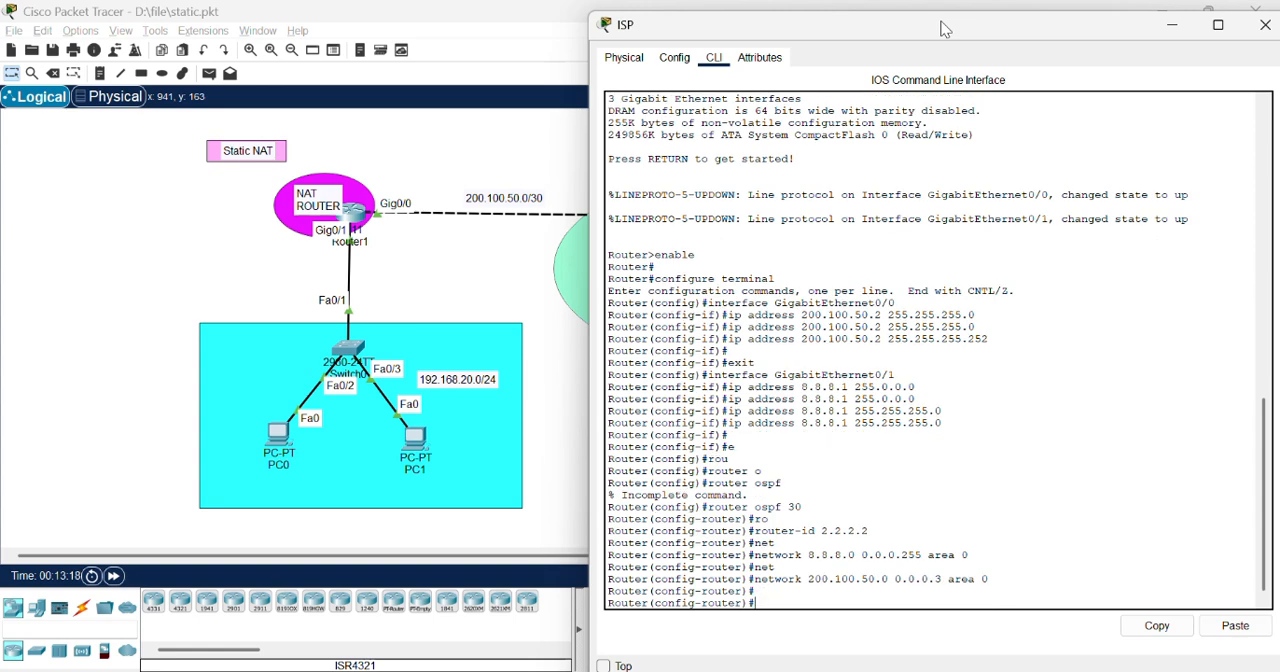
key(Return)
key(Return)
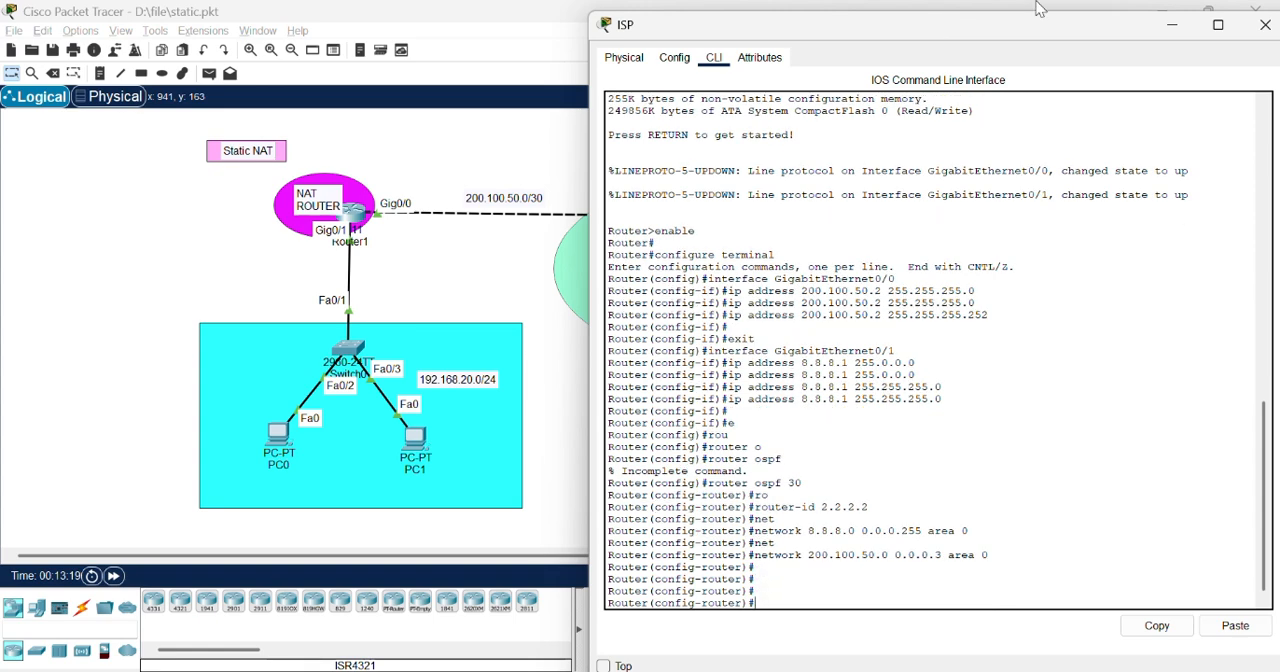
click(1258, 30)
Step: Open PC0's command prompt and ping the web server at 8.8.8.8
click(357, 414)
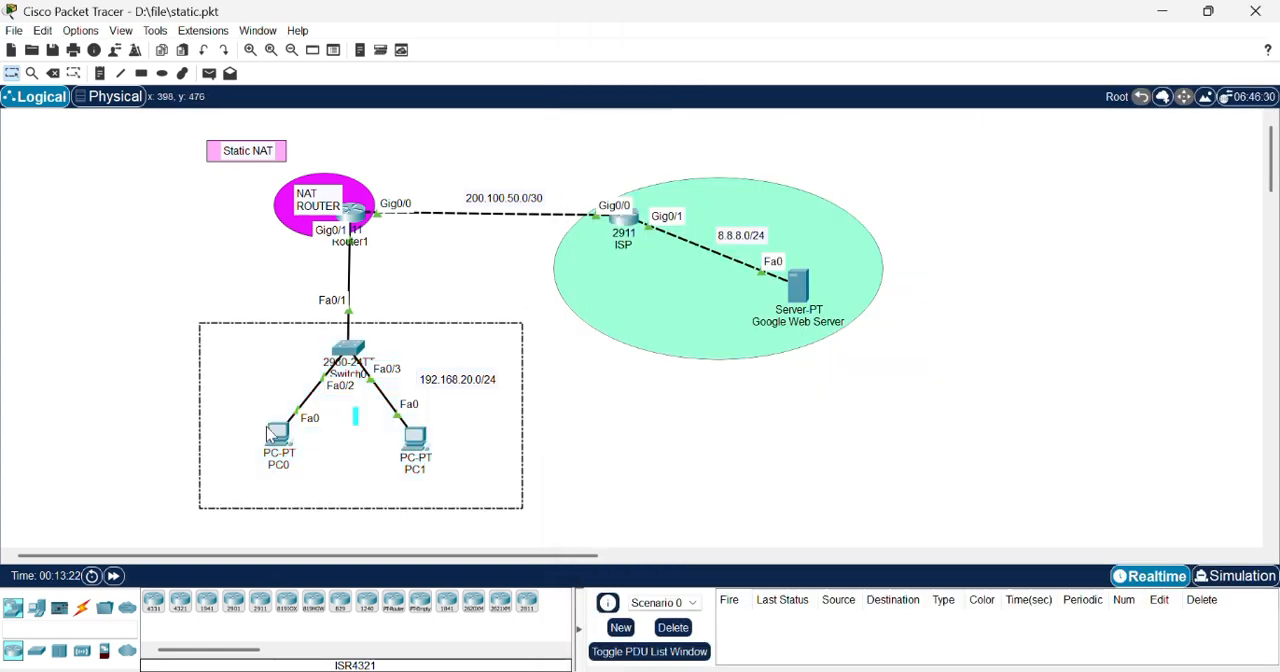
click(753, 449)
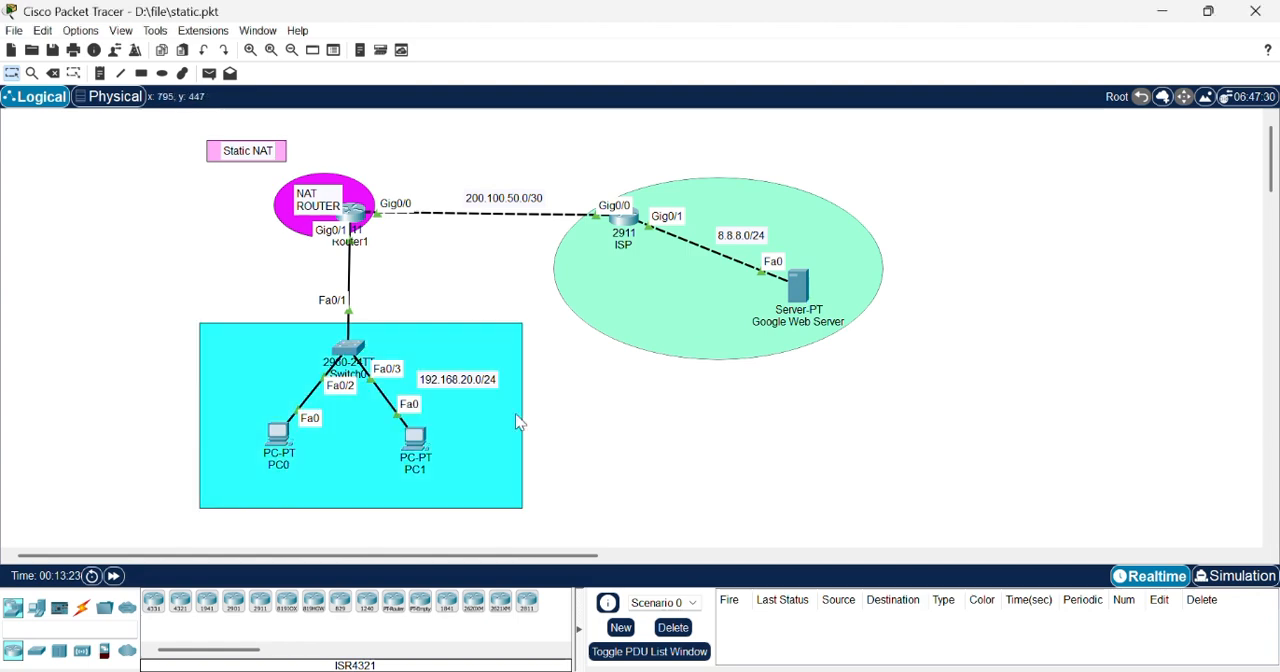
click(278, 434)
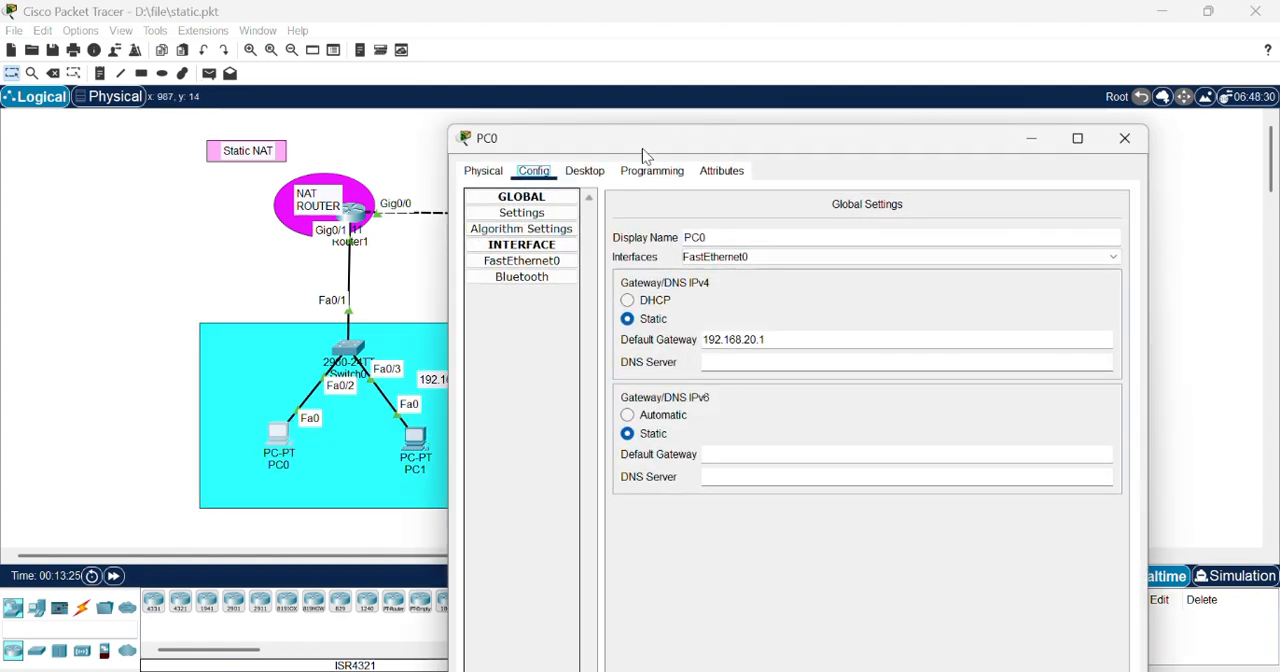
click(585, 172)
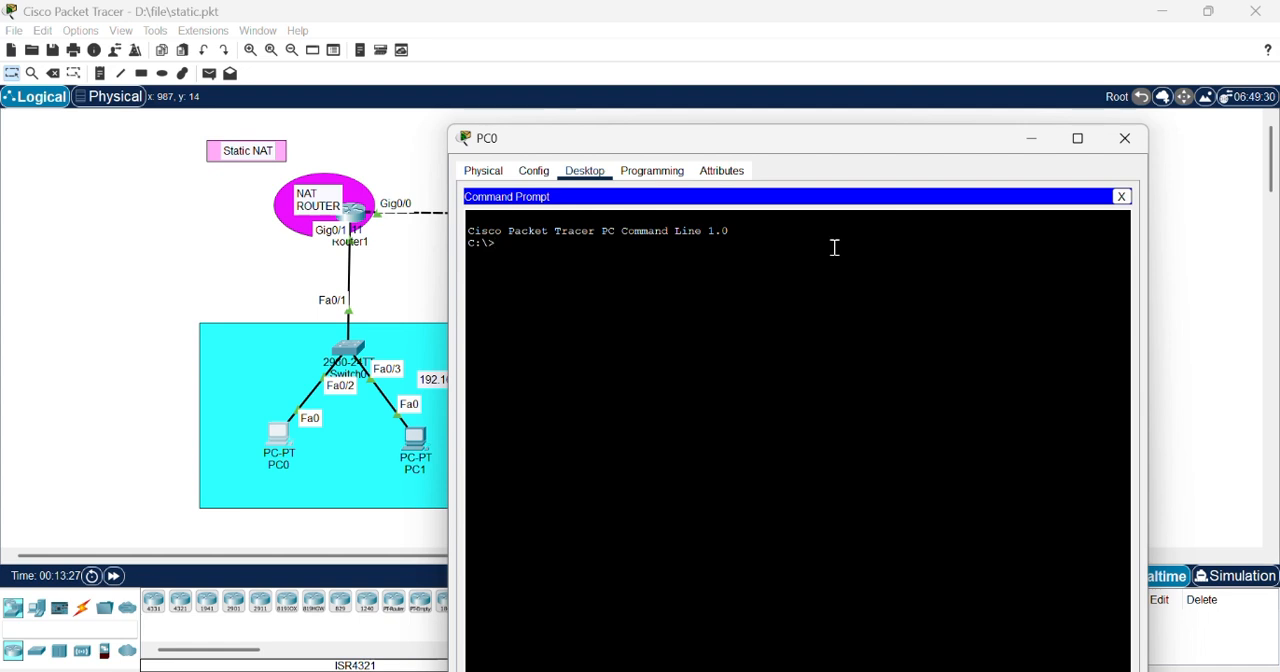
text(ping 8.8.8.8)
key(Return)
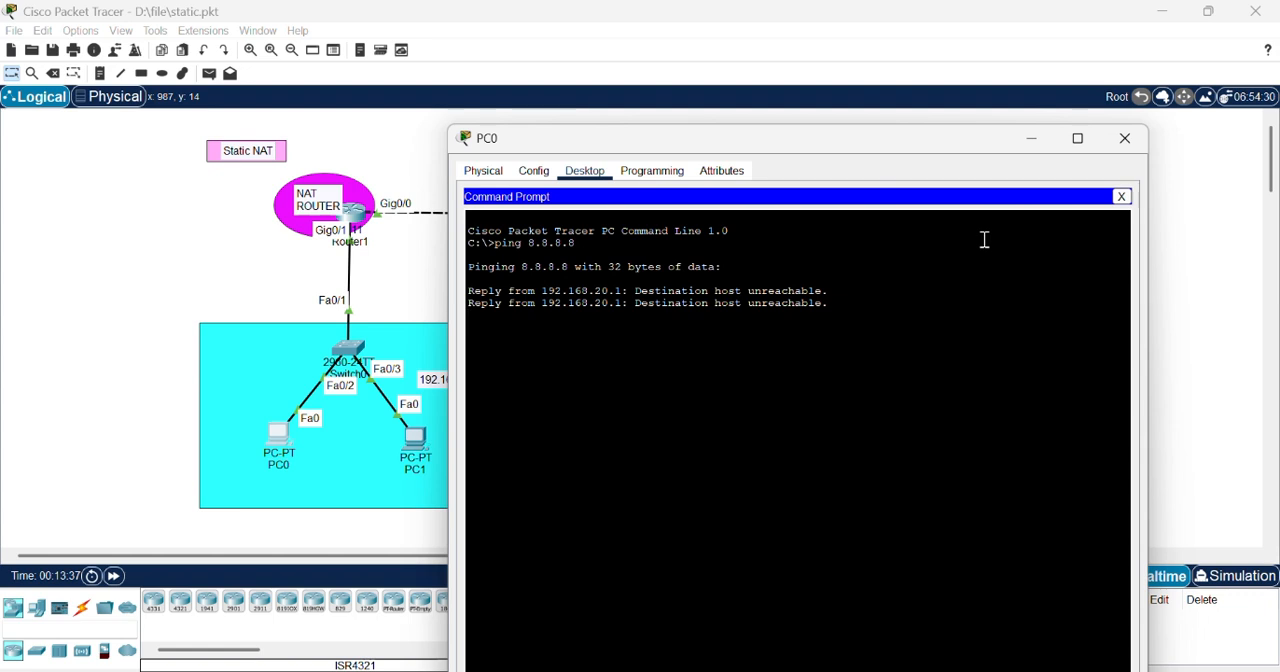
Step: Repeat the ping from PC0 to 8.8.8.8
drag(919, 134, 940, 114)
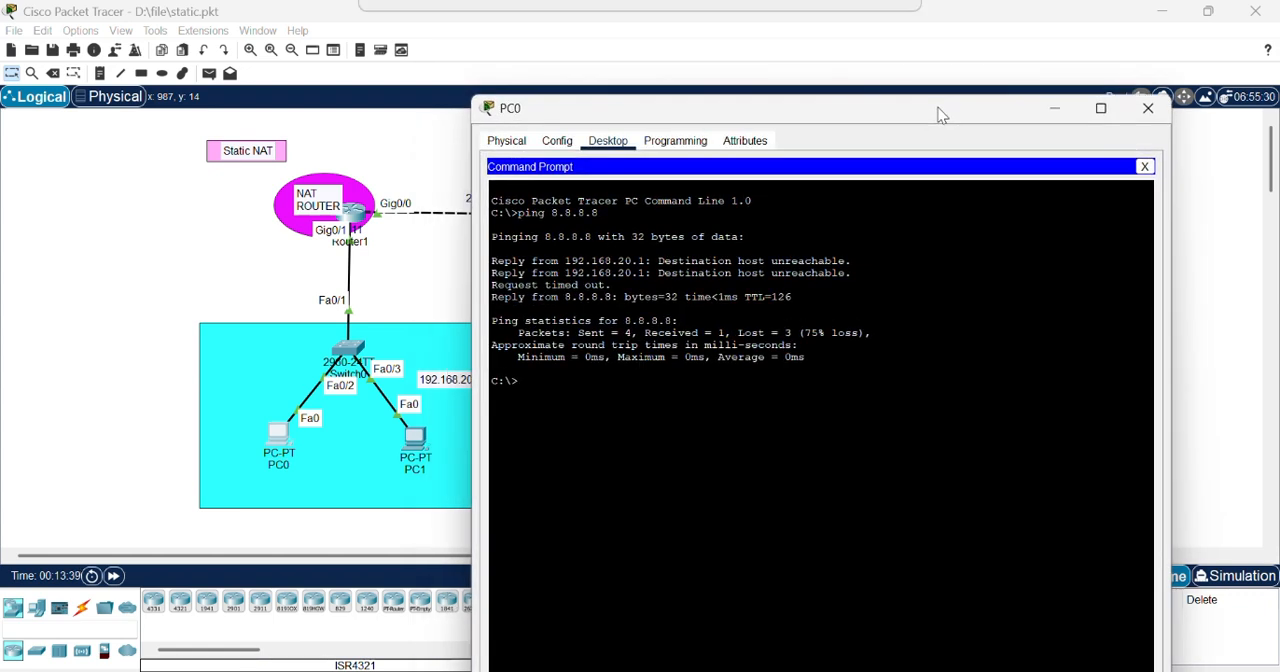
key(Up)
key(Return)
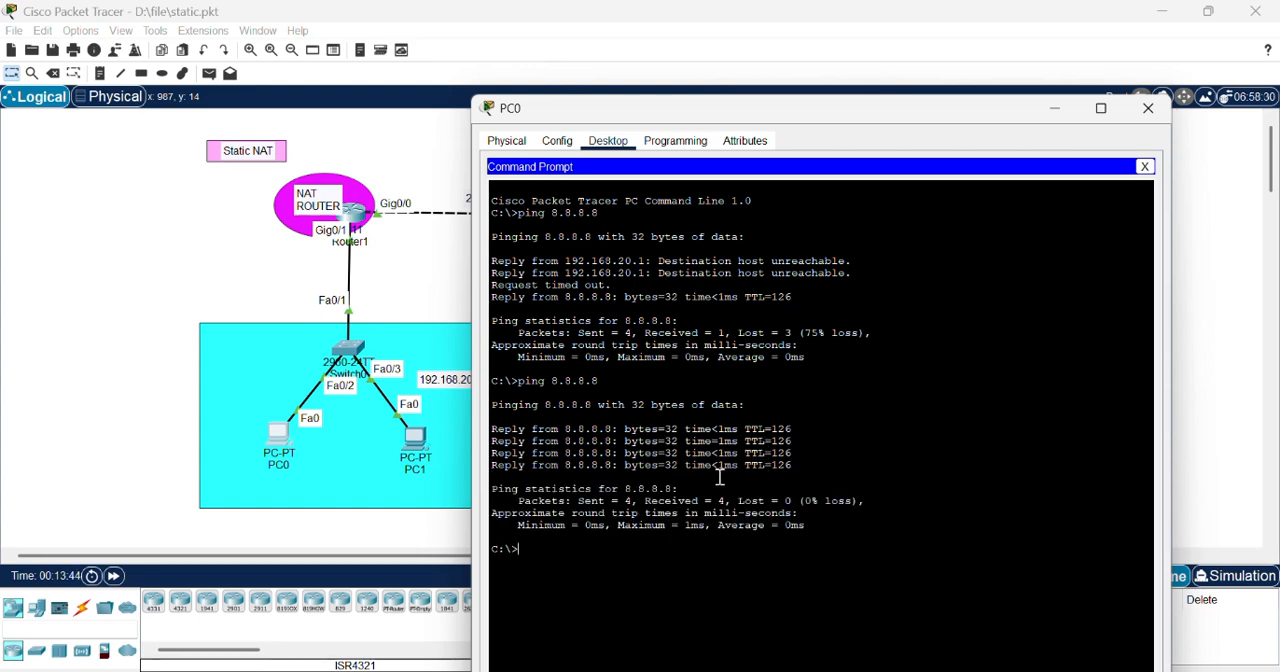
Step: Check the lab notes in Notepad, return to PC0's command prompt and try the command tracer 8.8.8.8
key(alt+Tab)
key(alt+Tab)
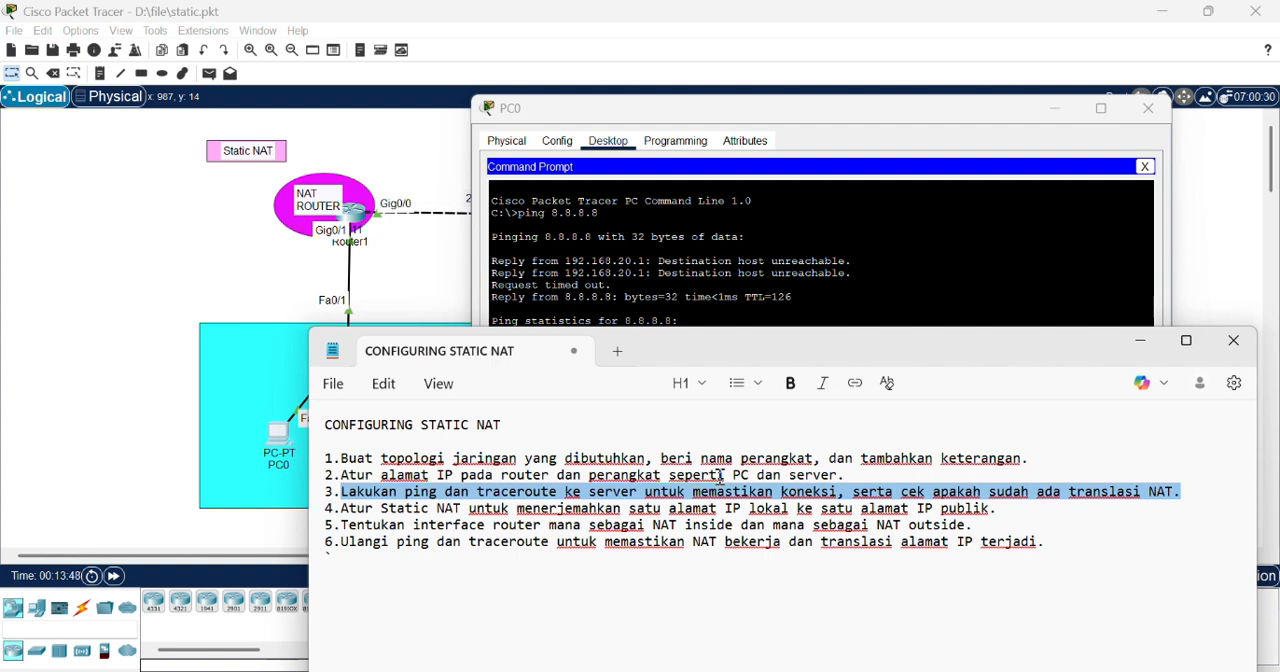
key(alt+Tab)
text(rac)
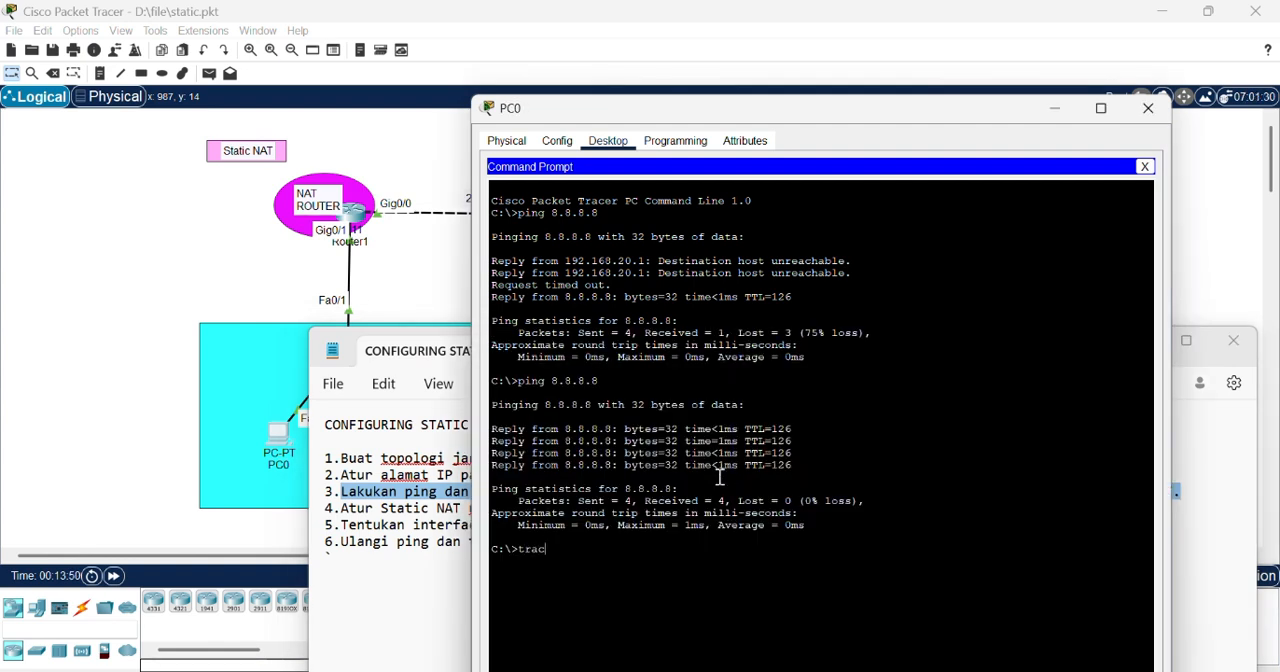
text(er 8.8.8.8)
key(Return)
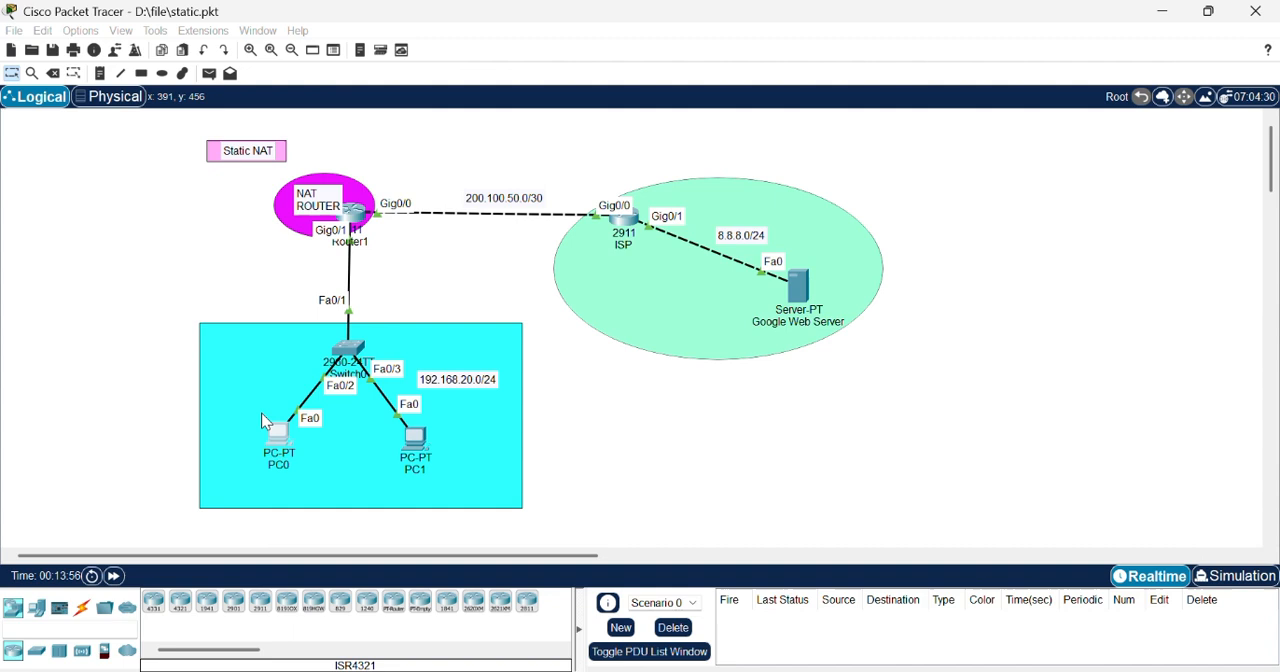
Step: Trace the route from PC0 to the web server with tracert 8.8.8.8
click(261, 412)
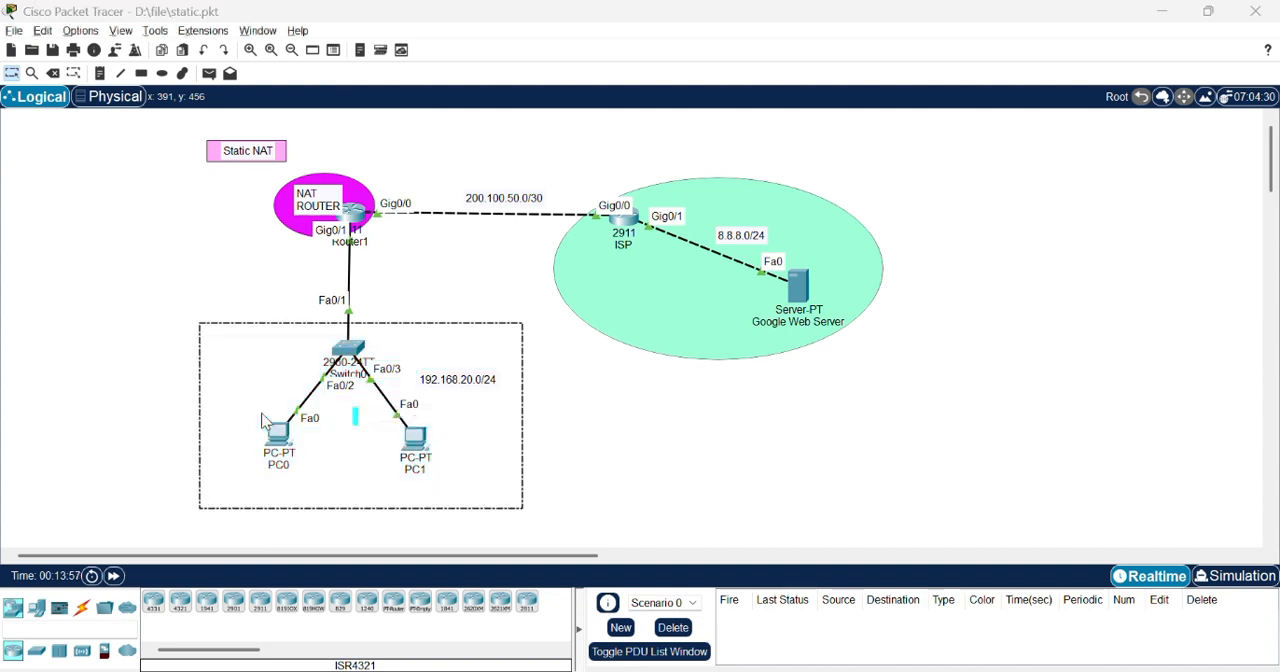
key(alt+Tab)
key(alt+Tab)
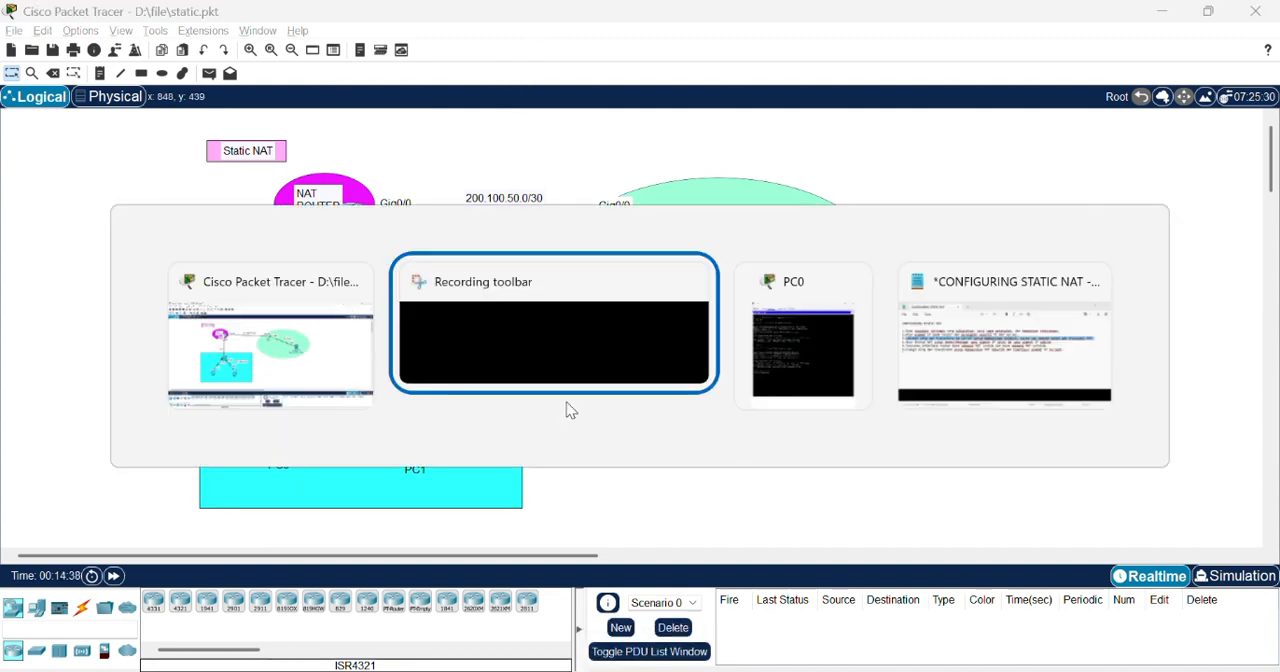
text(tra)
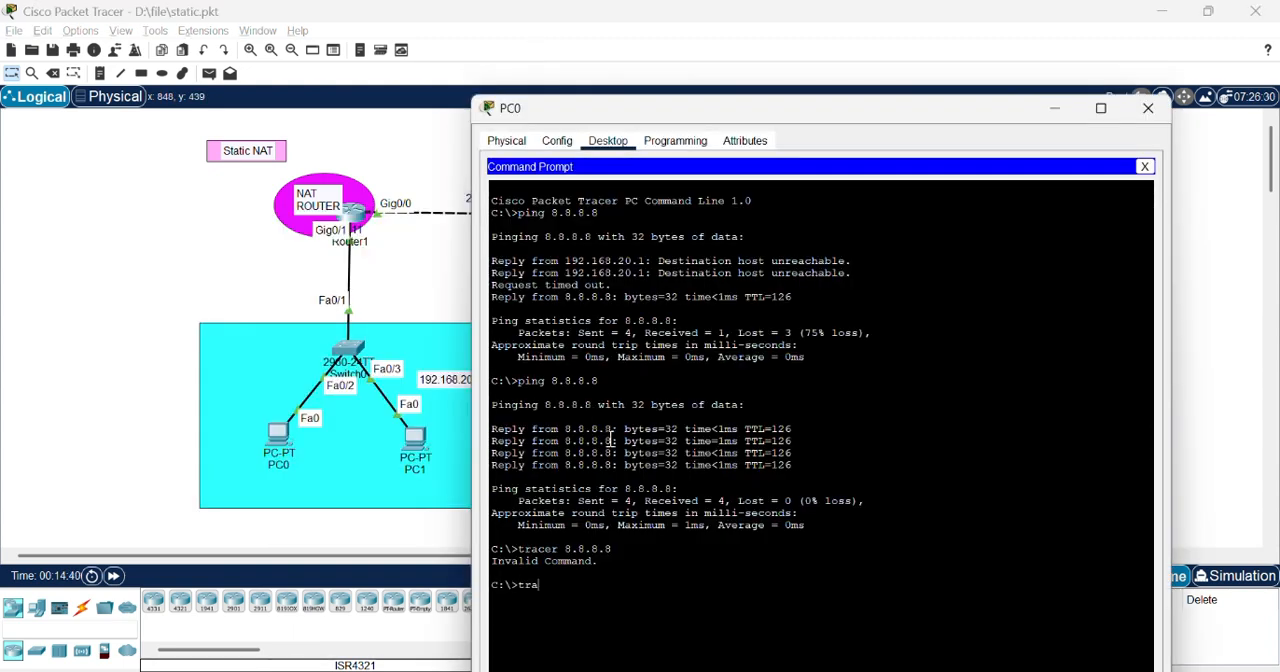
text(cert 8.8.88.8)
key(Return)
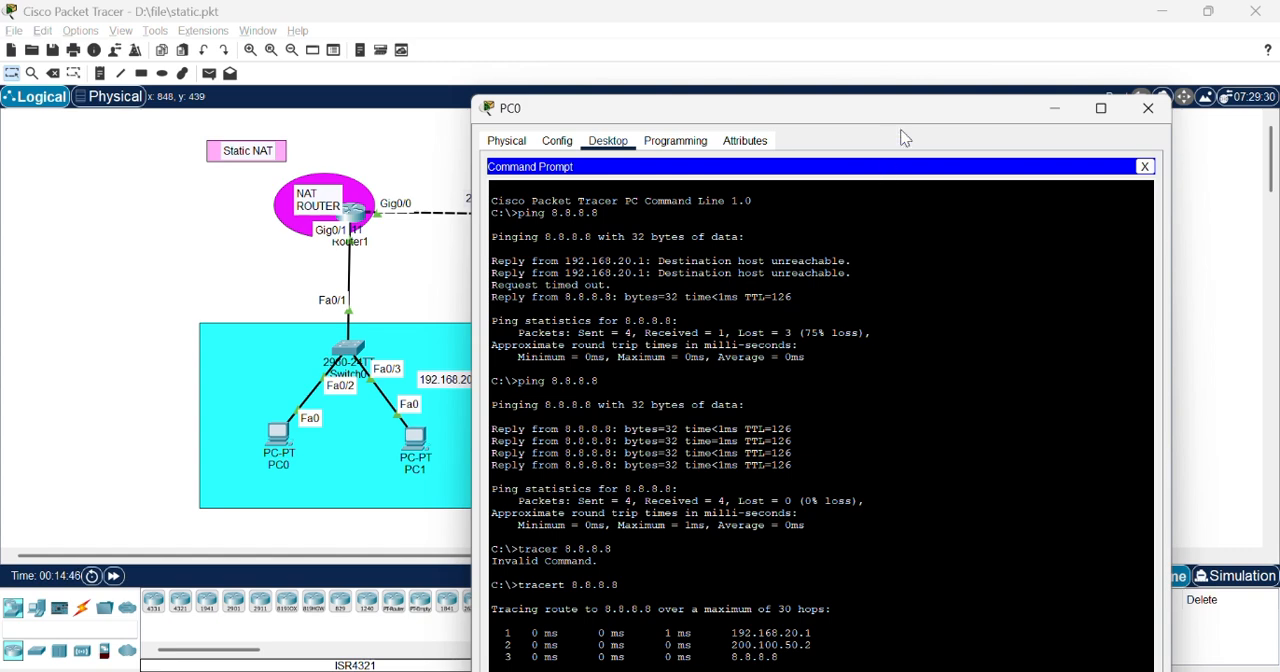
Step: Examine the traced hops from PC0 to 8.8.8.8 and compare them with item 3 of the Notepad lab notes
drag(925, 107, 934, 70)
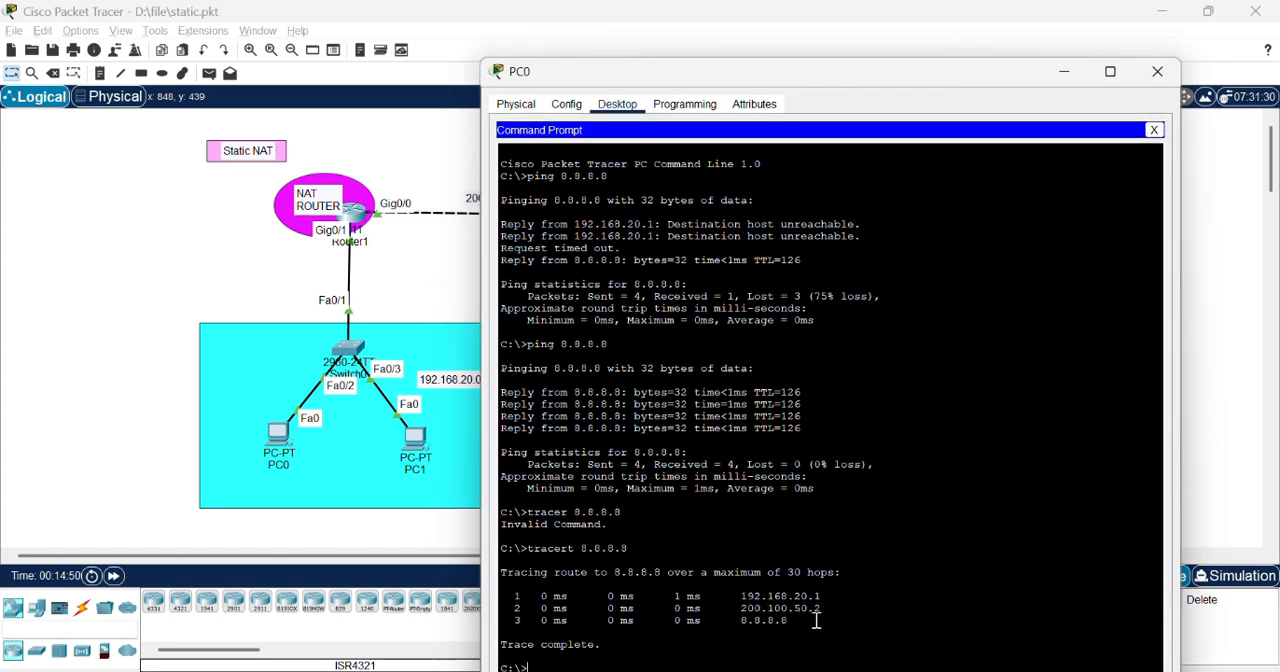
mouse_move(816, 620)
mouse_down()
mouse_move(510, 596)
mouse_move(502, 548)
mouse_up()
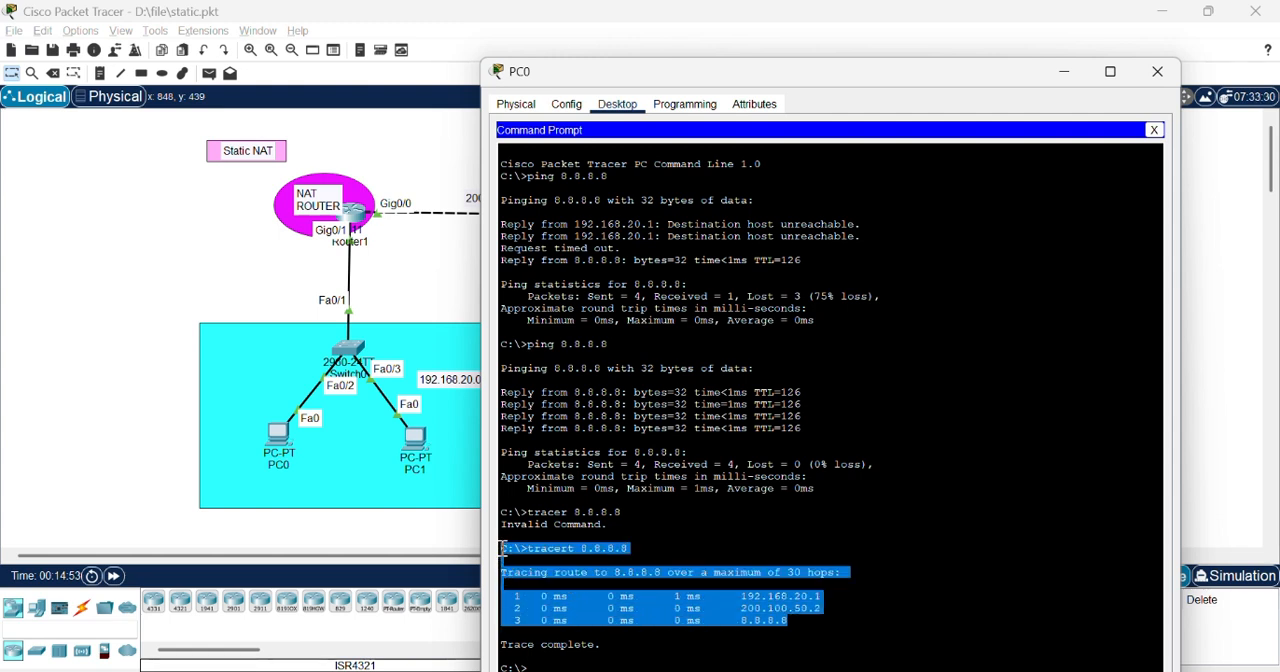
click(757, 657)
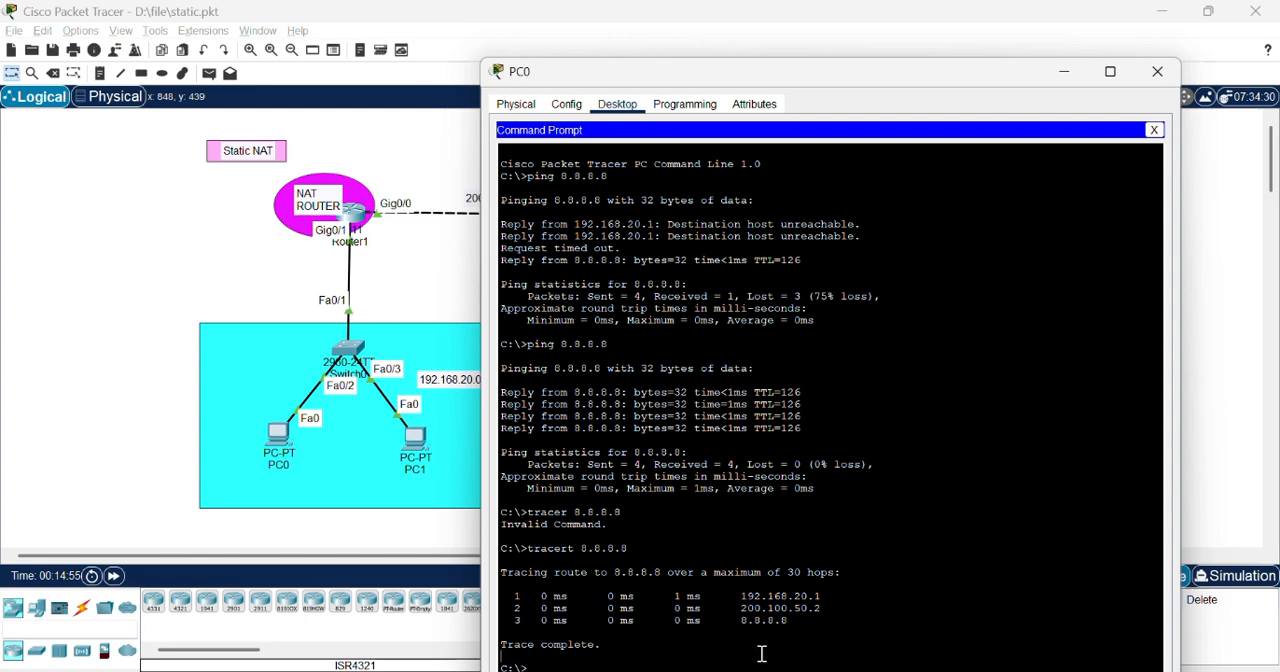
key(alt+Tab)
key(alt+Tab)
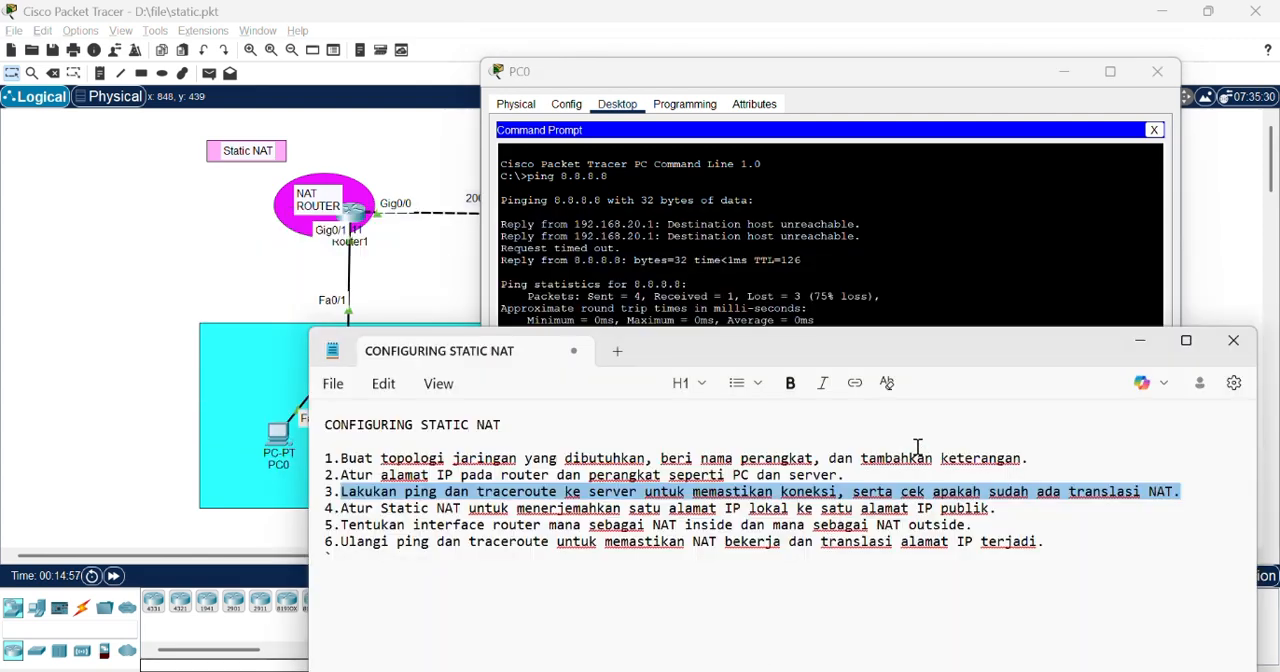
click(1048, 270)
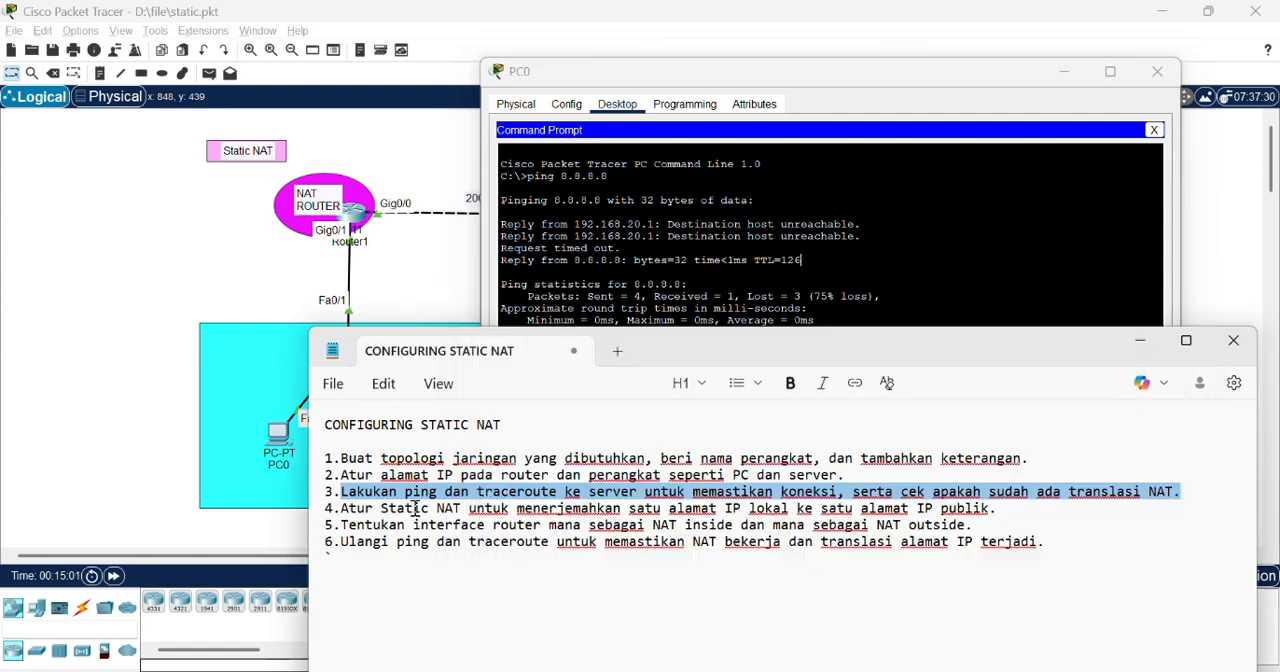
Step: Check the static NAT instruction in item 4 of the Notepad lab notes and close PC0's window
click(415, 508)
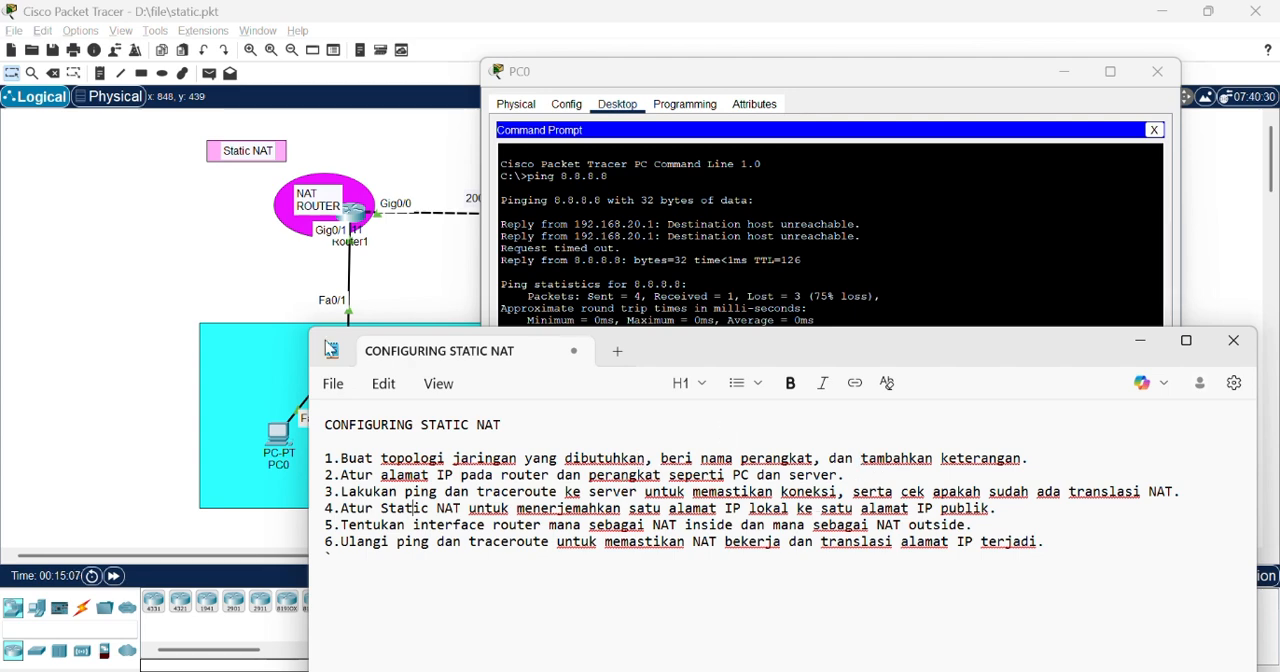
click(253, 310)
key(alt+Tab)
key(alt+Tab)
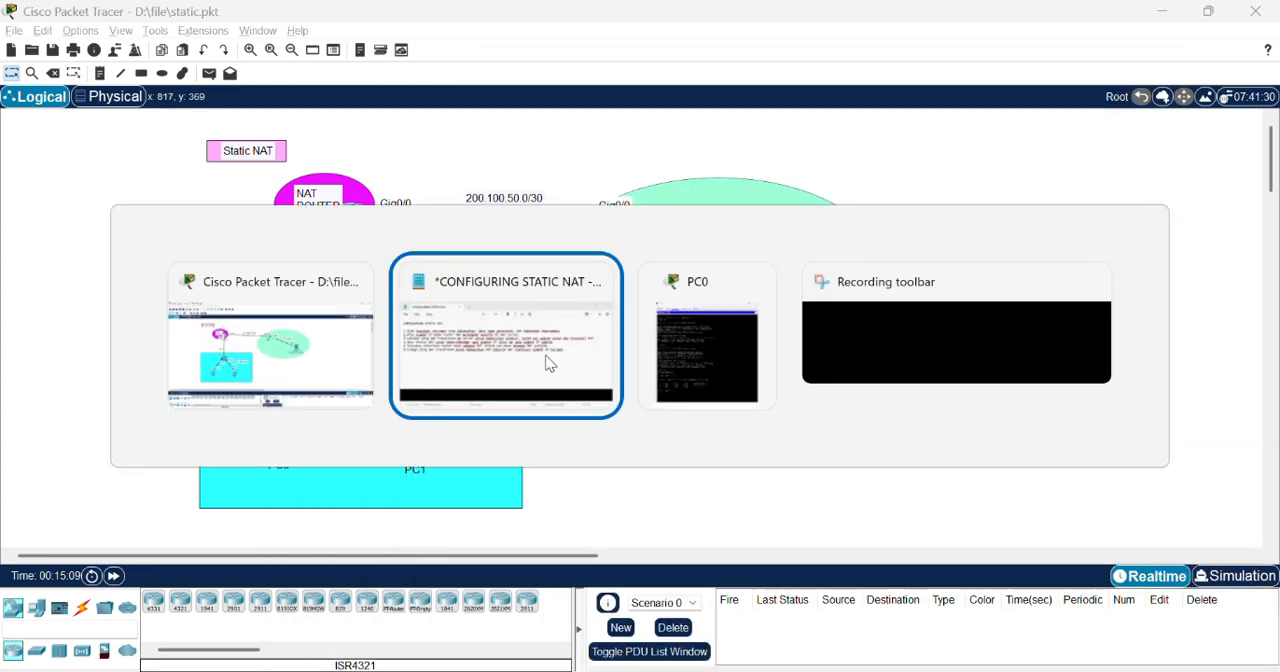
click(1155, 73)
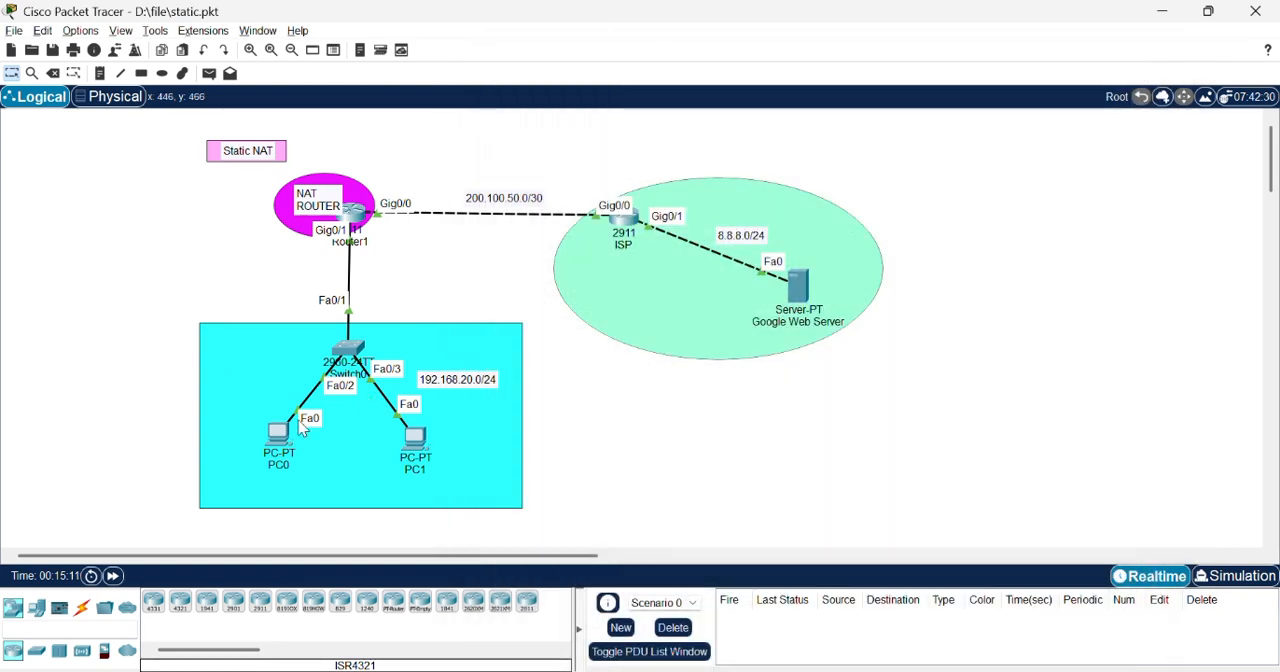
Step: Open Router1's command line and leave OSPF configuration for global configuration mode
click(352, 212)
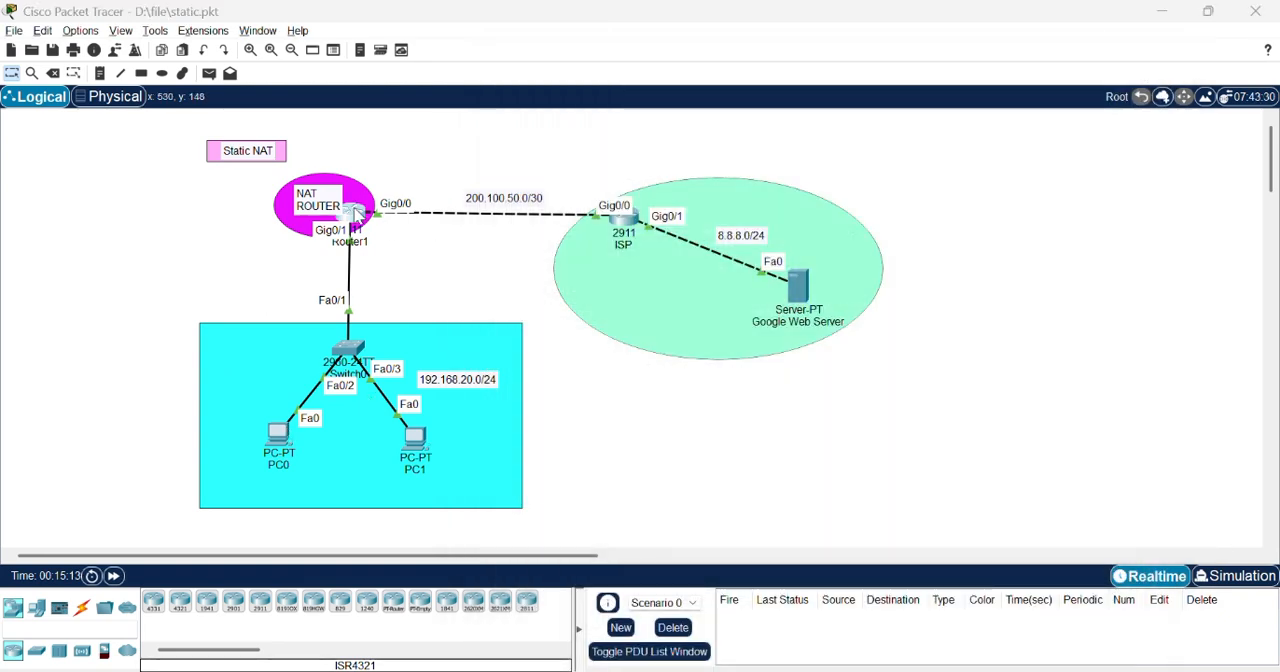
drag(842, 23, 958, 34)
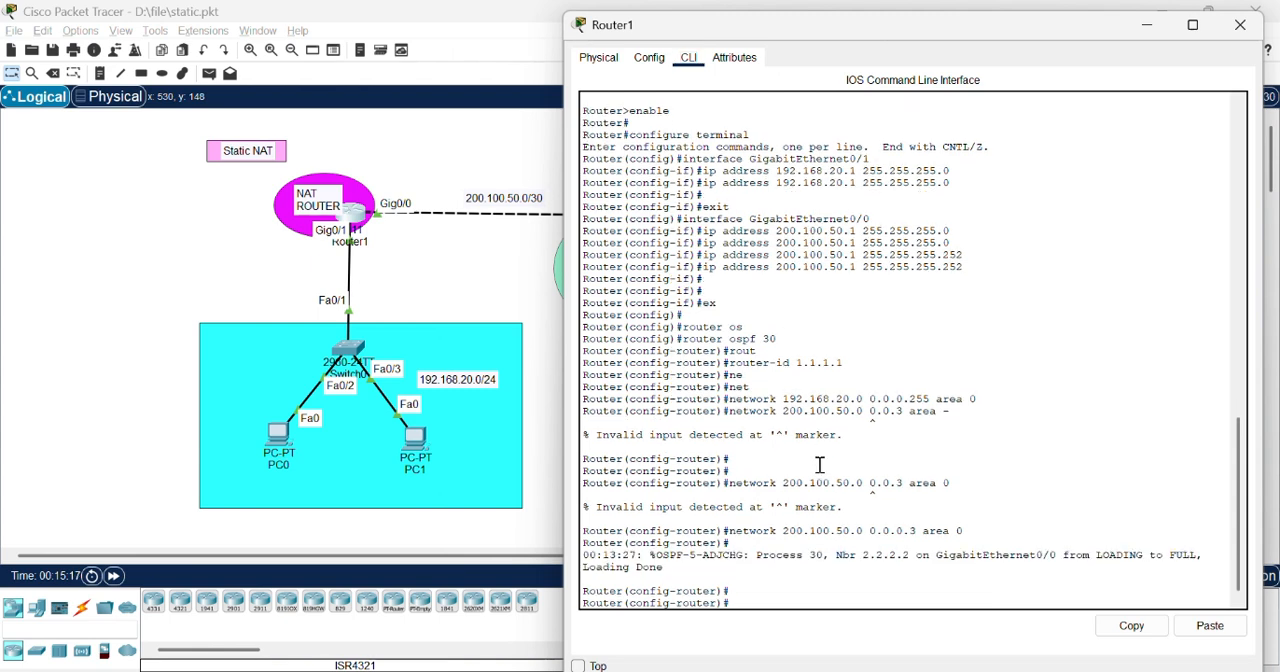
key(Return)
key(Return)
text(ex)
key(Return)
key(Return)
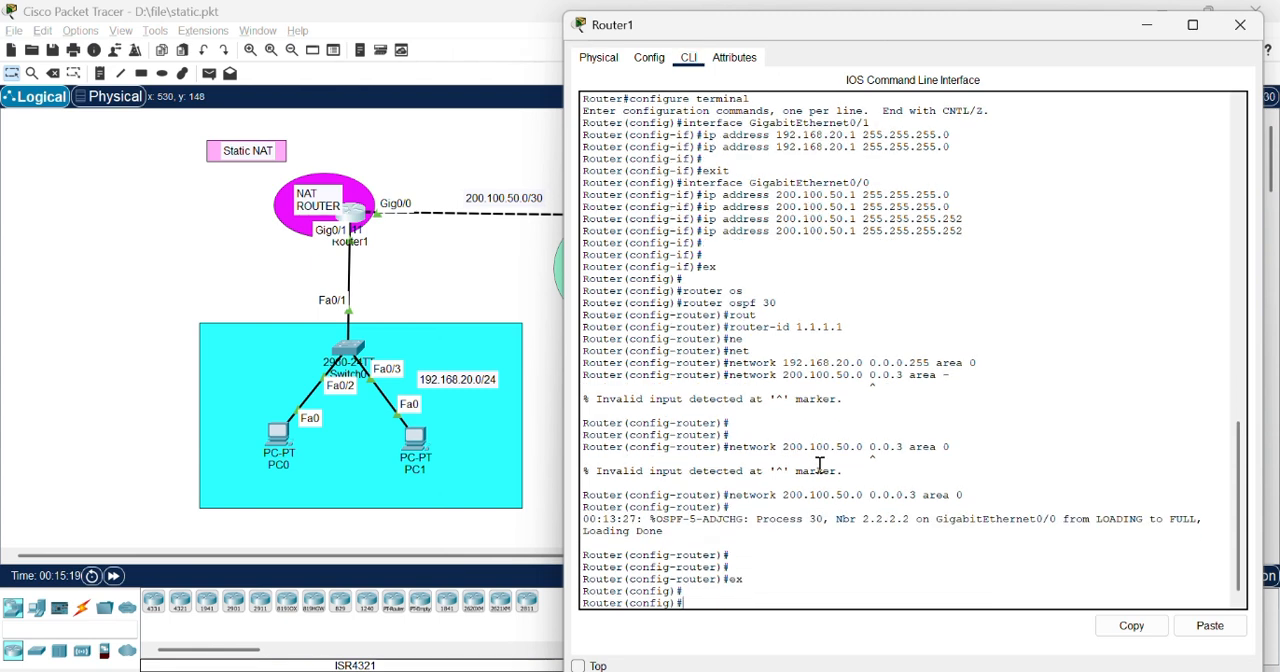
Step: Try to map 192.168.20.10 to 200.100.50.1 on Router1 with ip nat source static
text(ip nat source static)
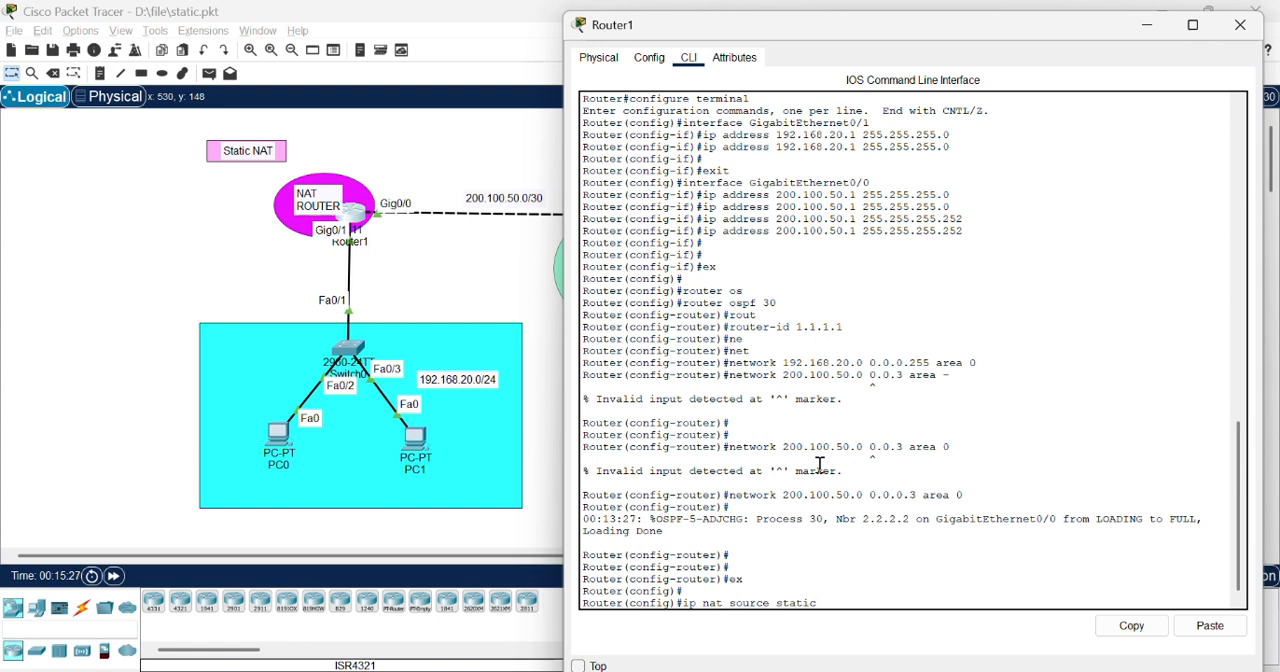
text( 192.168.20.10)
text(200.100)
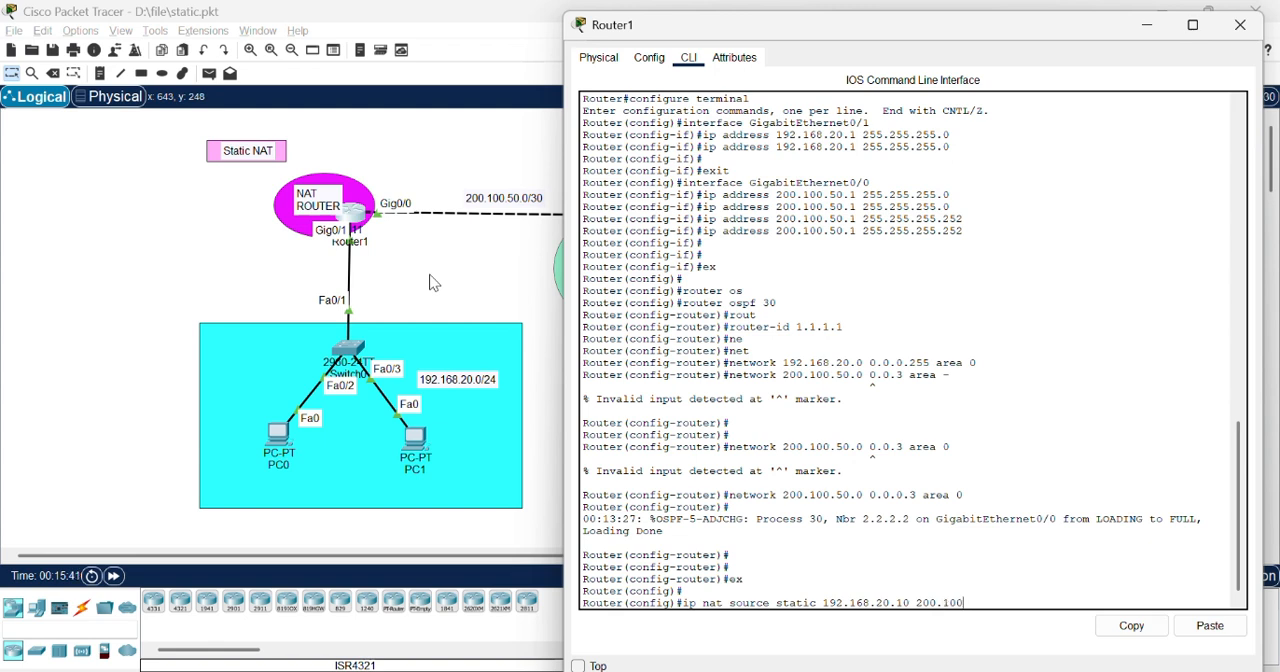
text(.50.1)
key(Return)
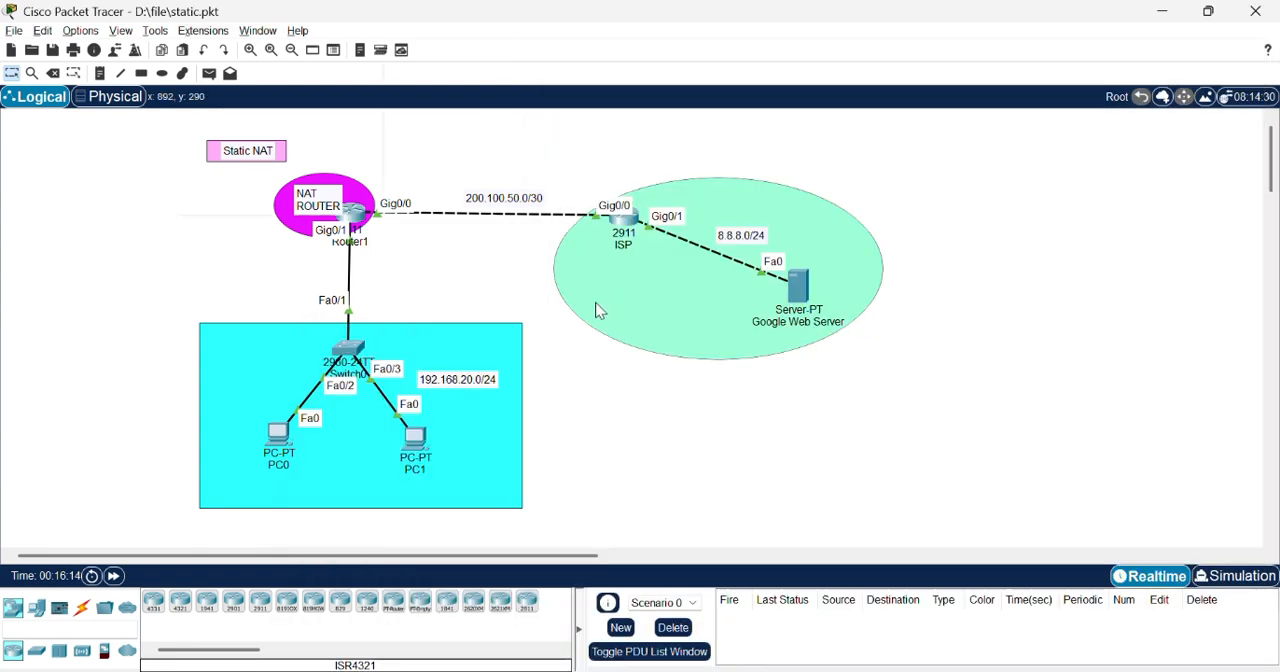
Step: Return to Router1's command line and map 192.168.20.10 to 200.100.50.1 with ip nat inside source static
key(alt+x)
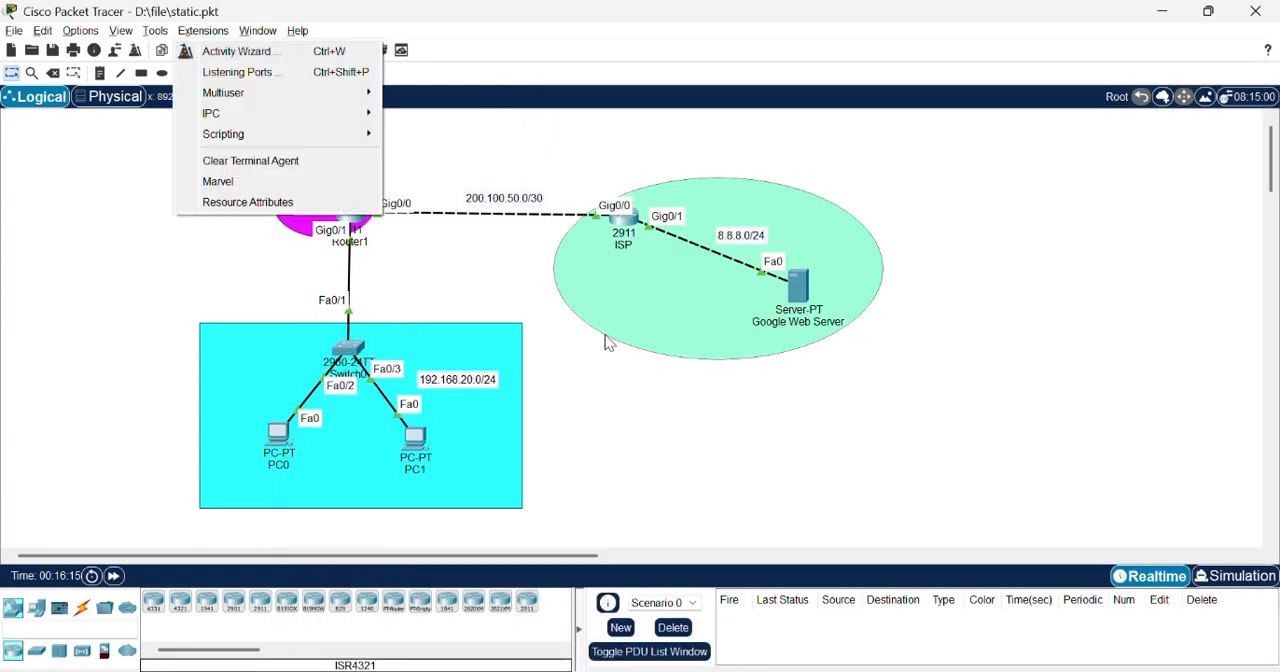
key(alt+Tab)
key(alt+Tab)
key(alt+Tab)
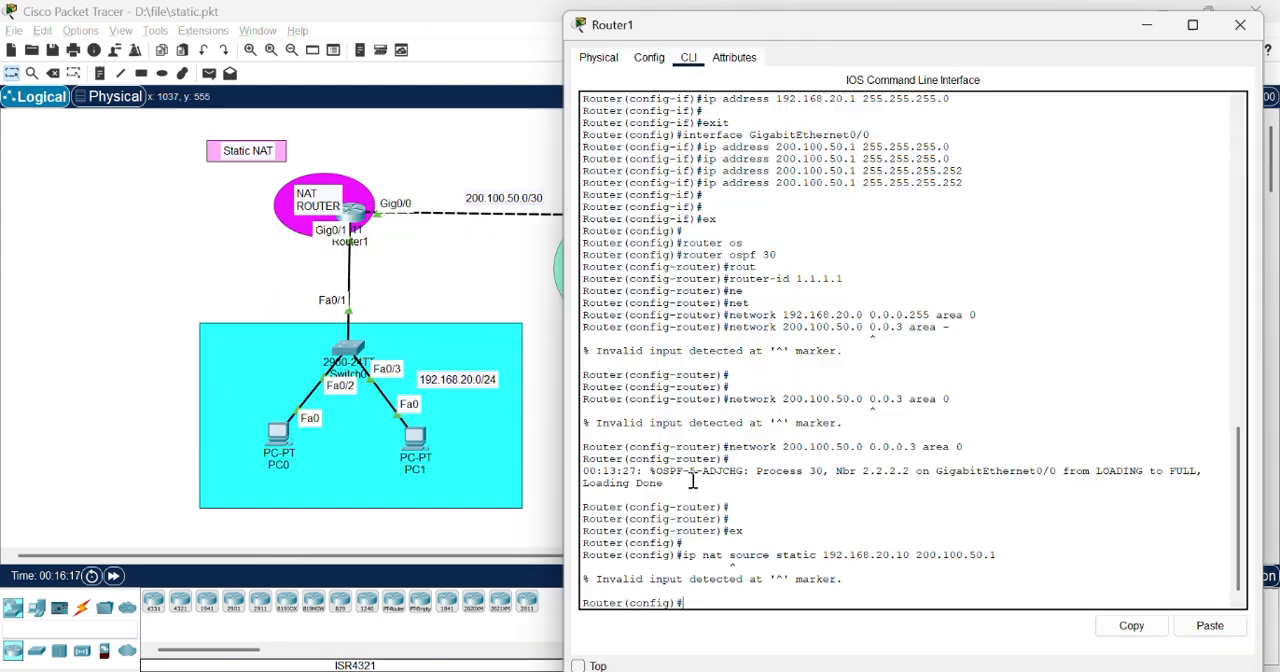
key(Up)
key(Left)
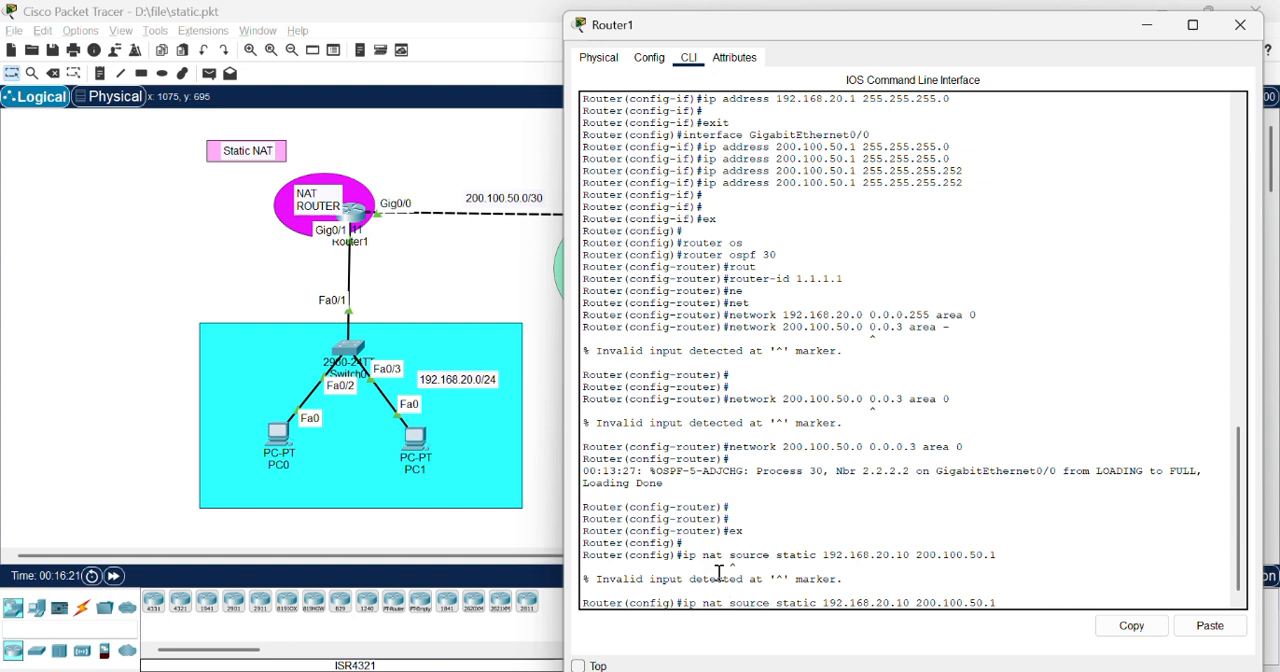
text(inside)
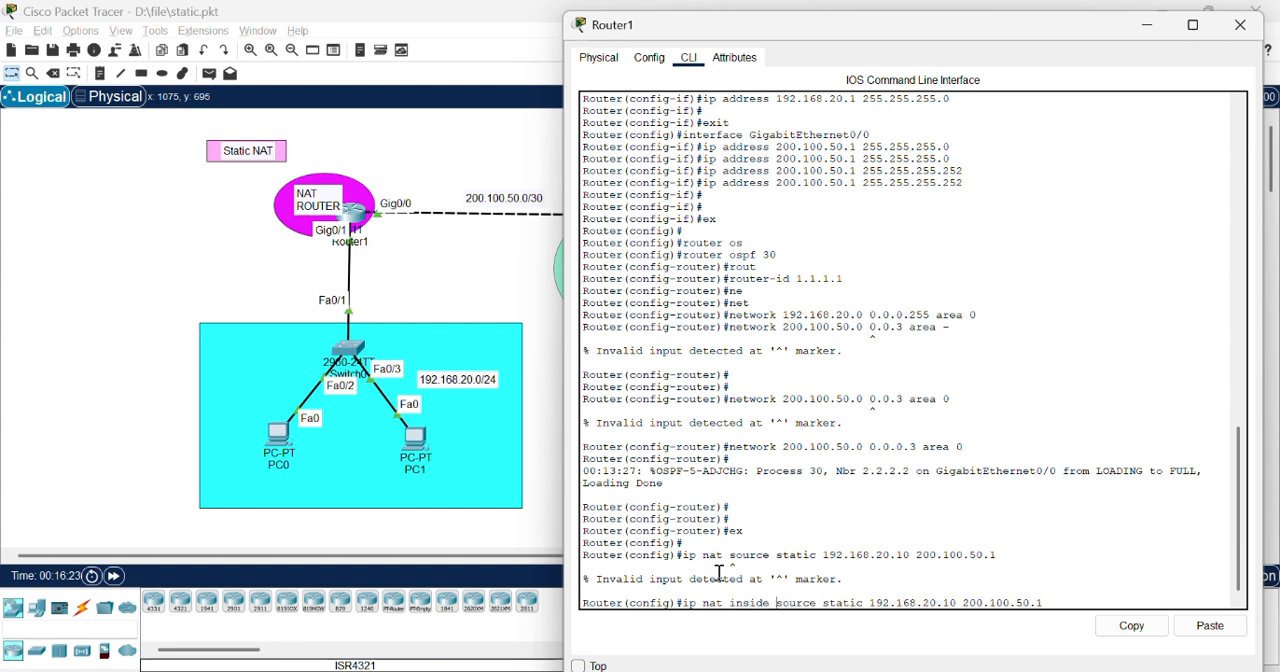
key(Return)
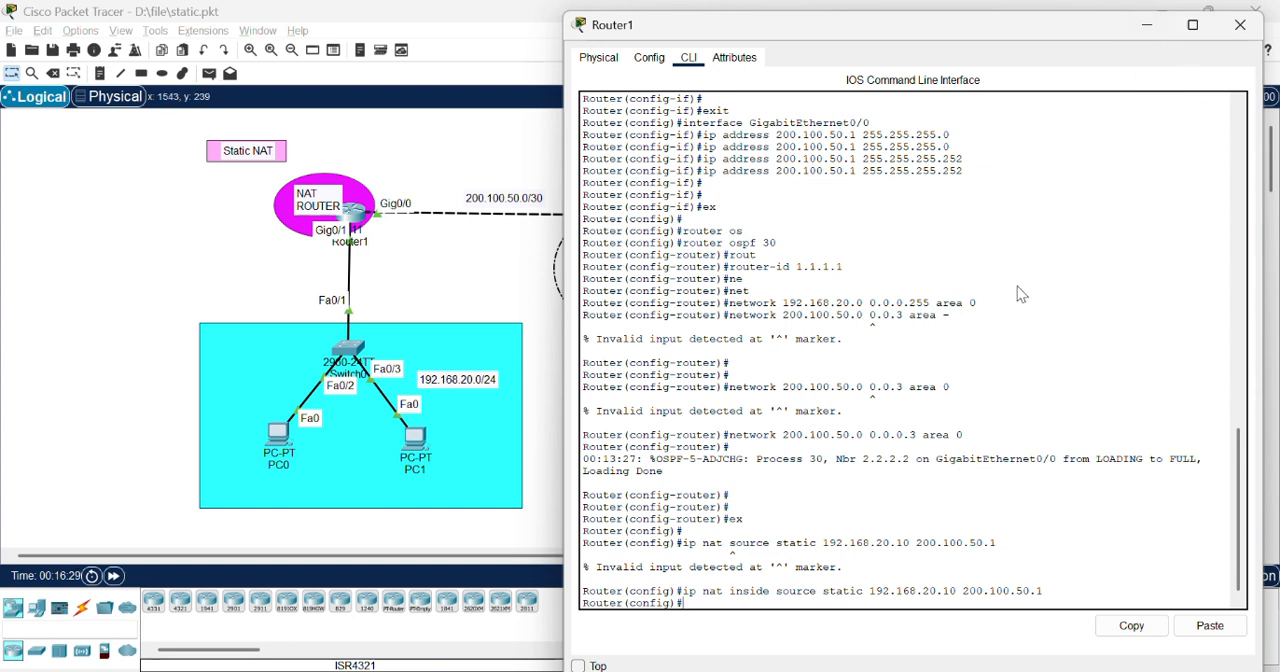
text(shex)
key(Return)
key(Return)
key(Return)
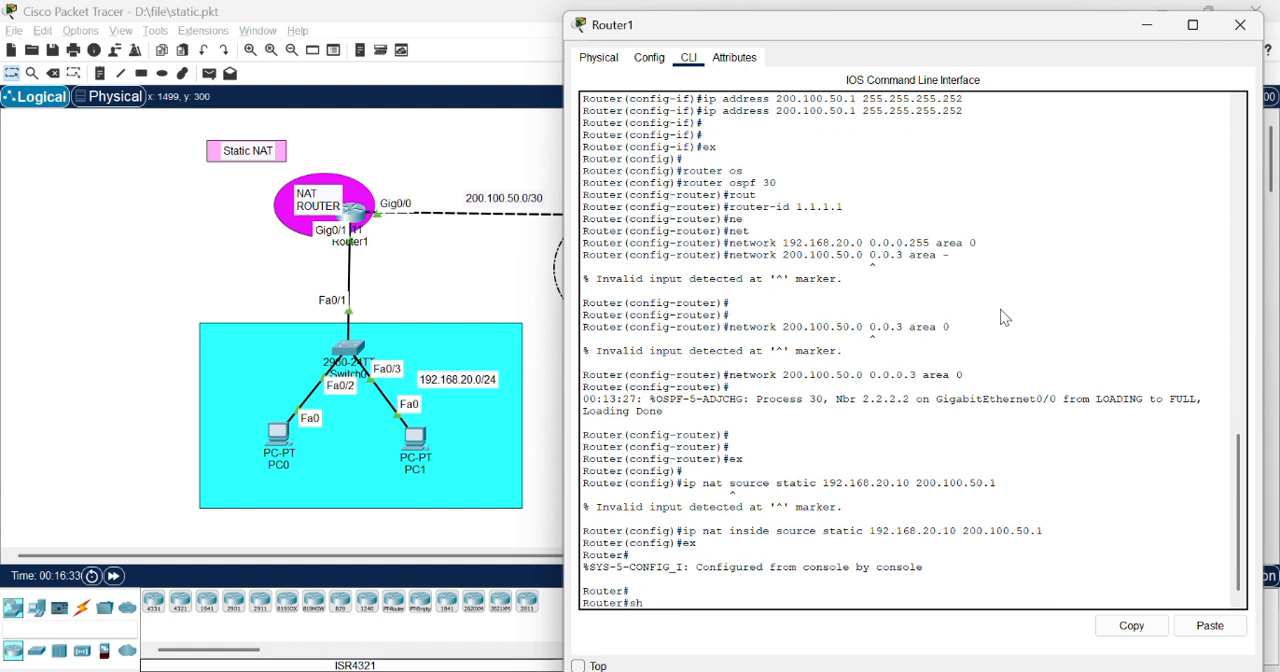
text(i)
key(BackSpace)
text(conf t)
key(Return)
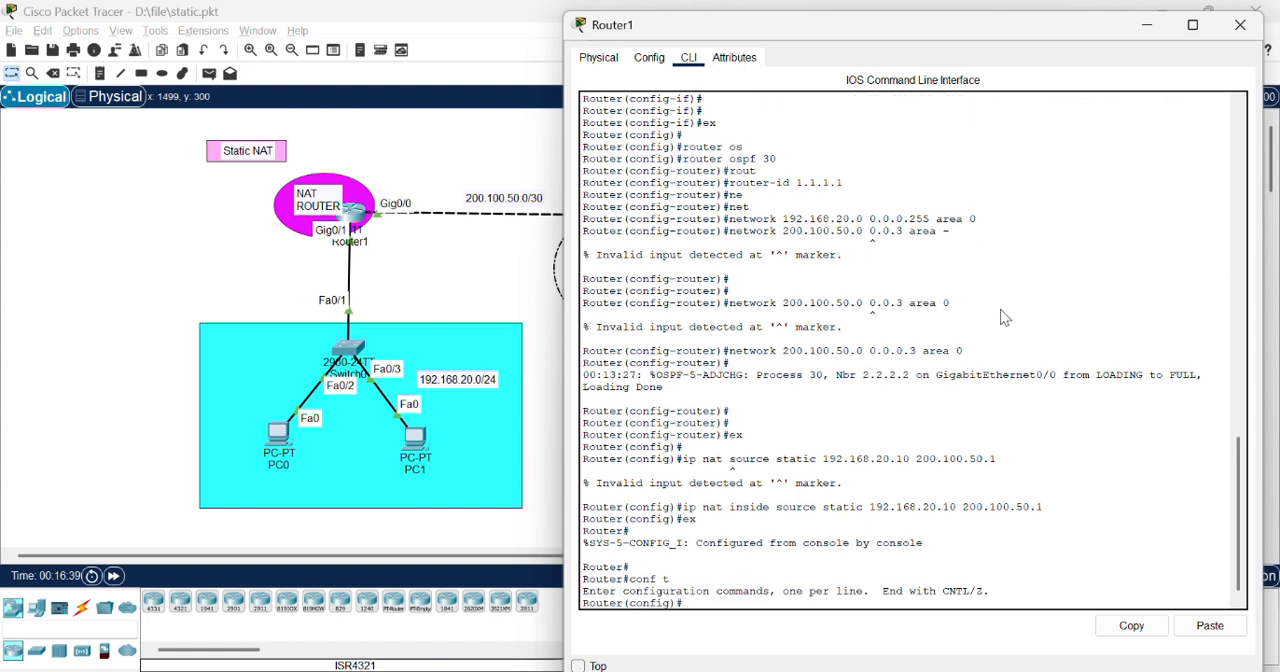
Step: Enter interface gig0/1 on Router1 and designate it as the NAT inside interface
key(Return)
key(Return)
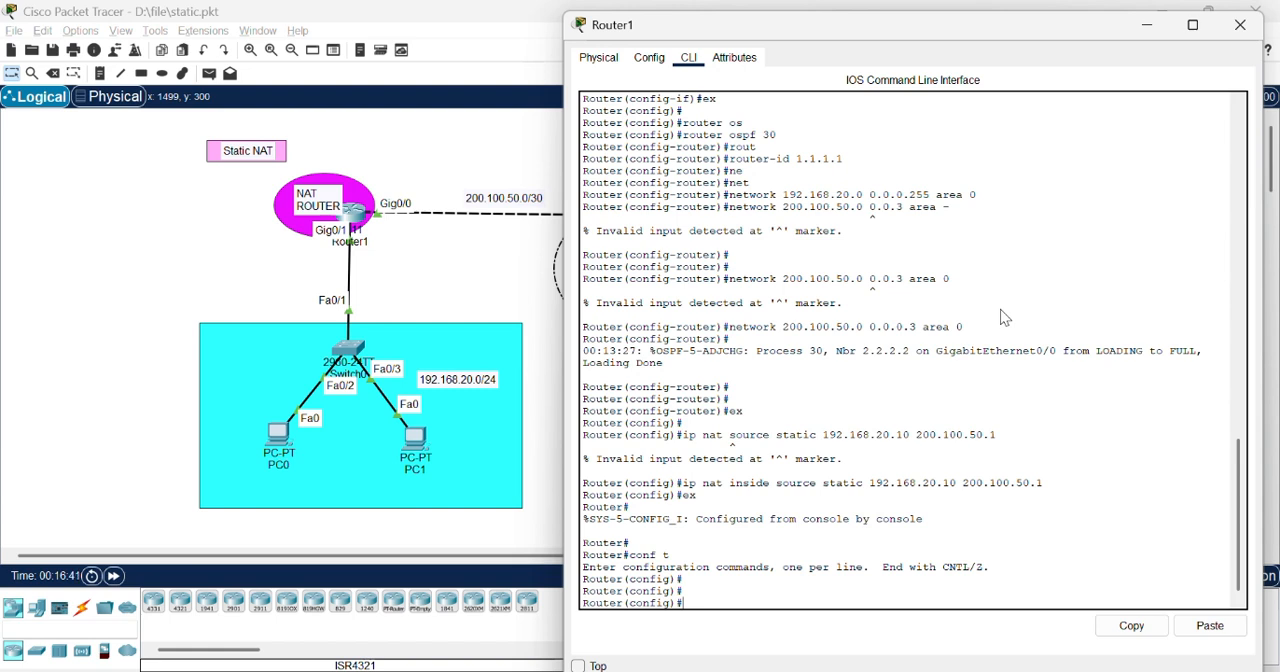
text(g)#i)
key(BackSpace)
key(BackSpace)
text(interface gig0/1)
key(Return)
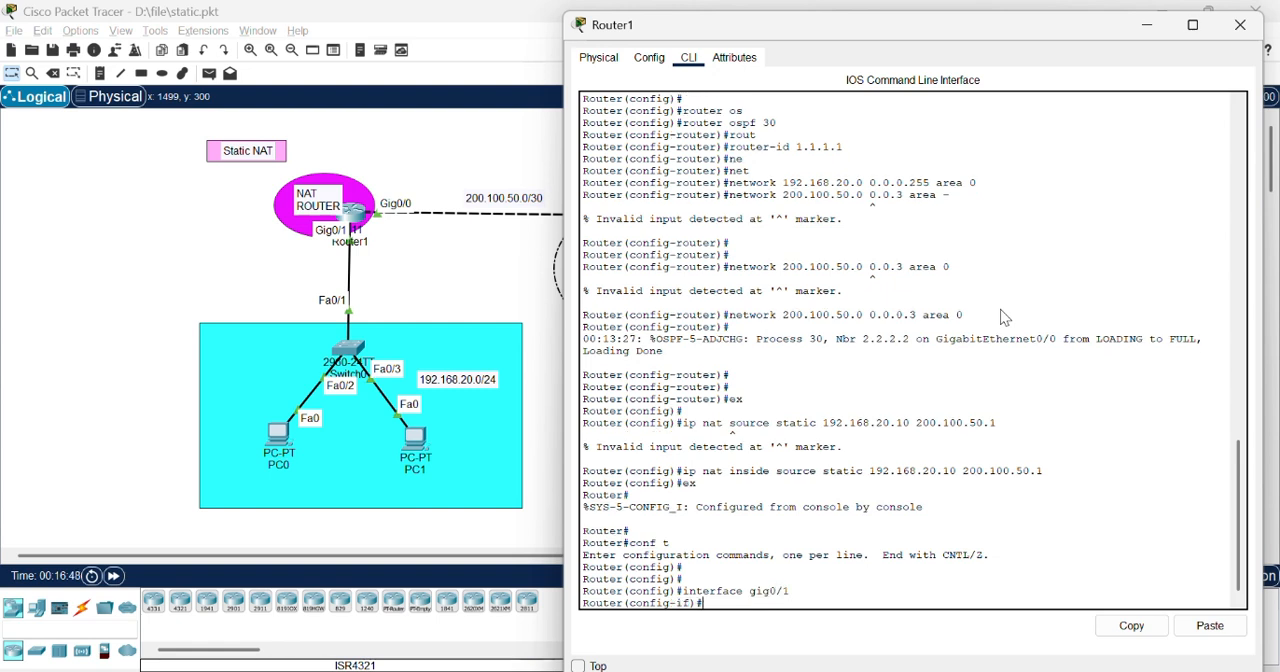
text(ins)
text(ip nat)
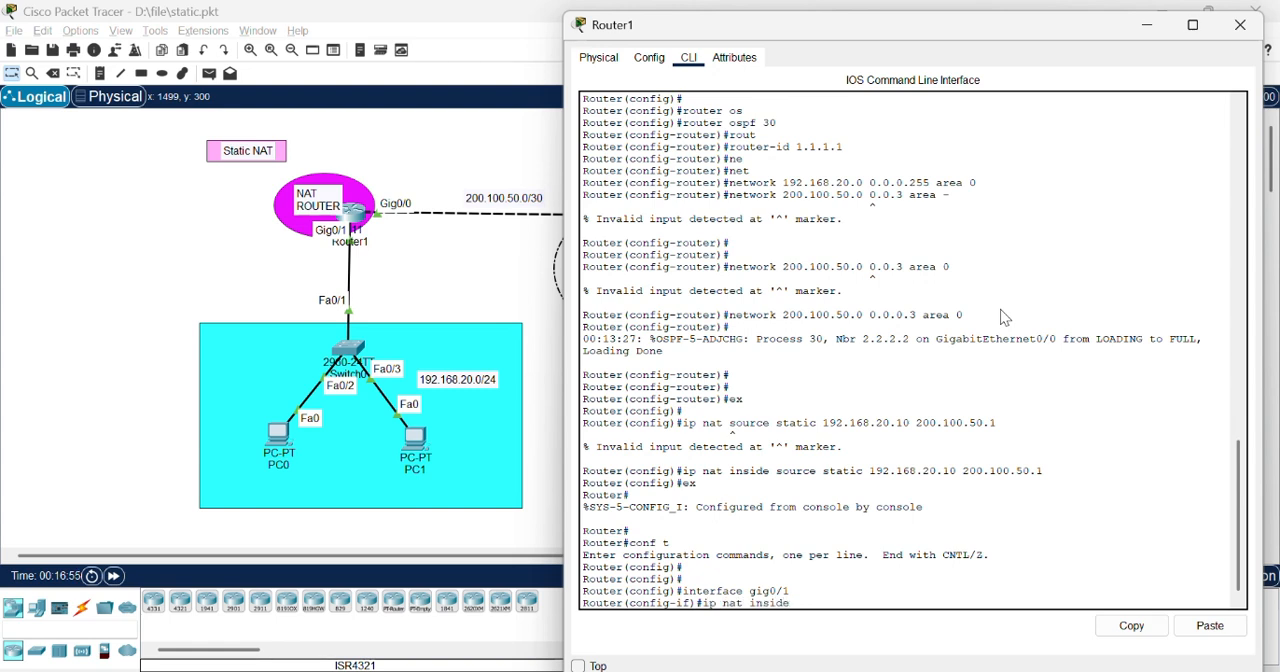
key(Return)
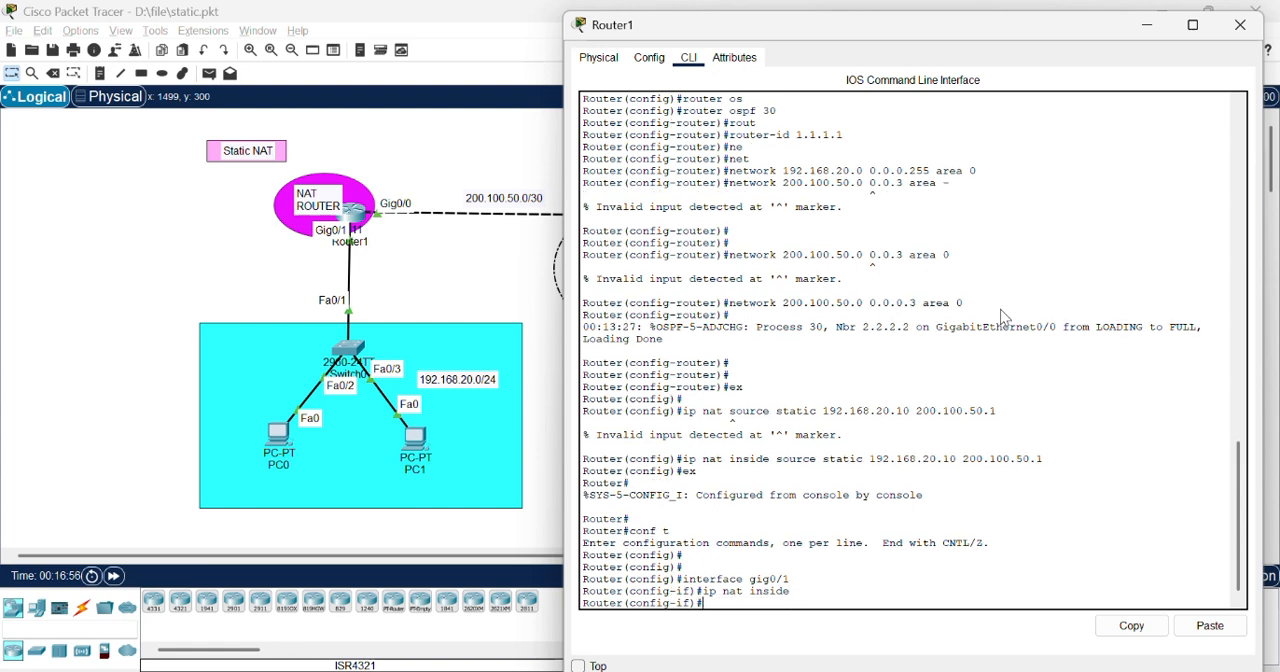
Step: Designate interface gig0/0 on Router1 as the NAT outside interface and return to global configuration mode
text(interface gig0/0)
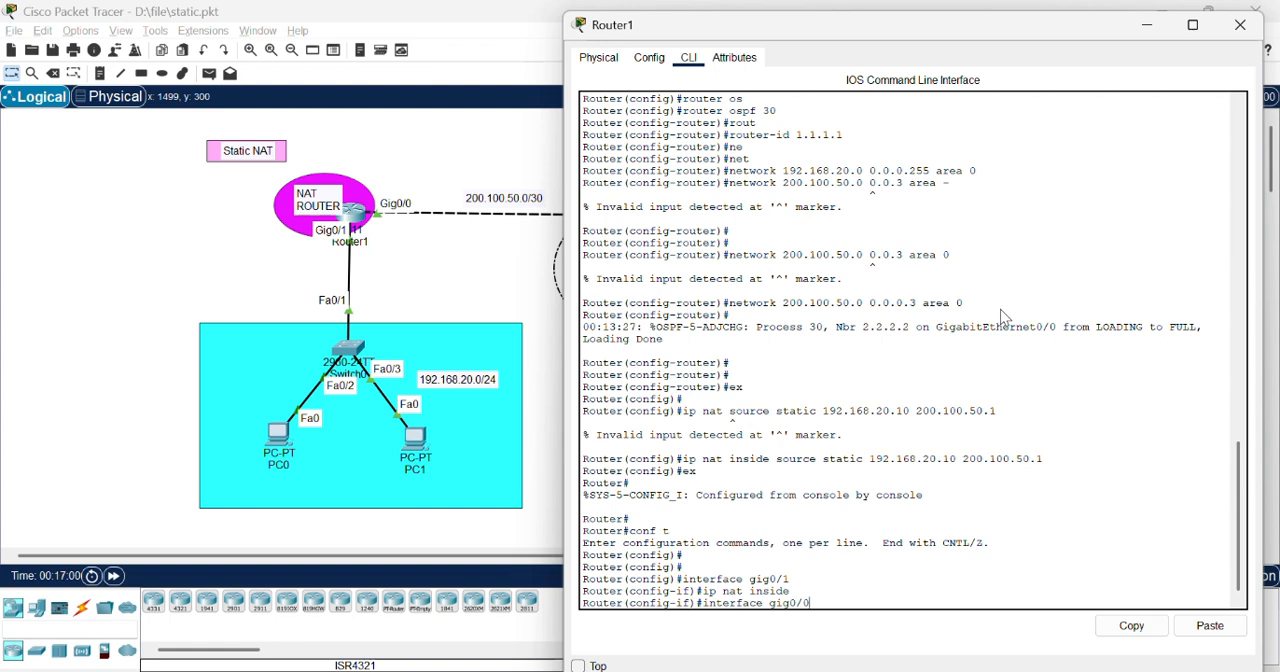
key(BackSpace)
key(BackSpace)
text(/0)
key(Return)
key(Up)
key(Up)
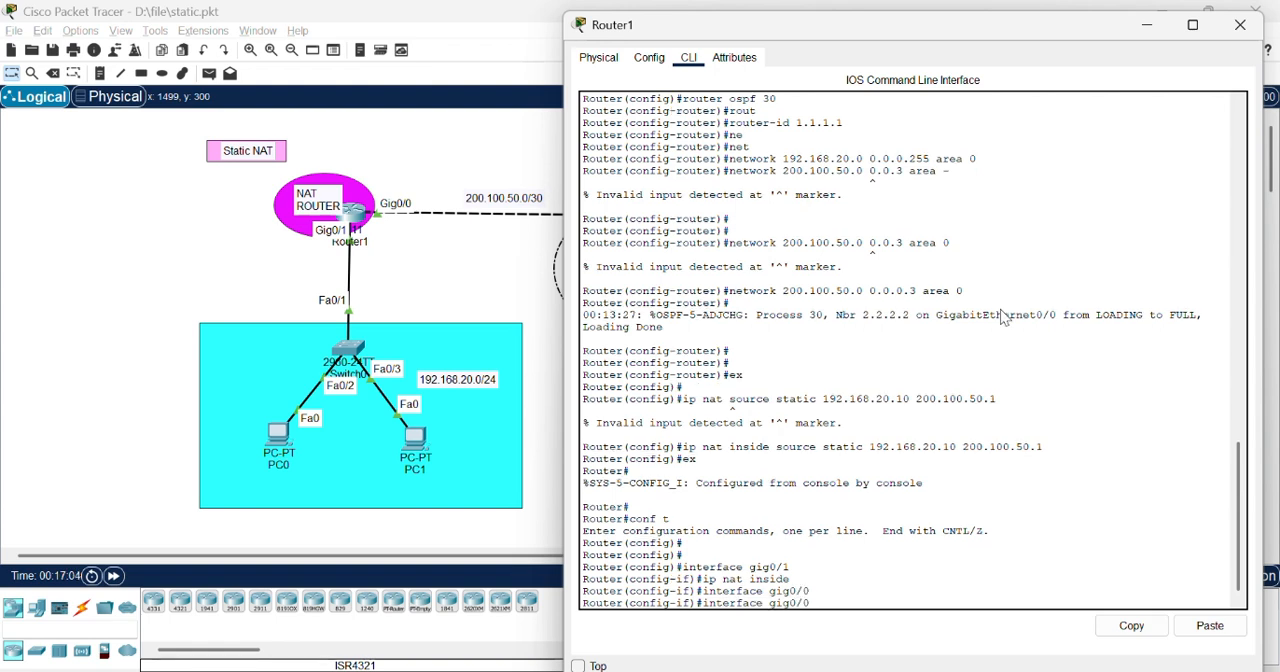
key(BackSpace)
key(BackSpace)
text(outside)
key(Return)
key(Return)
key(Return)
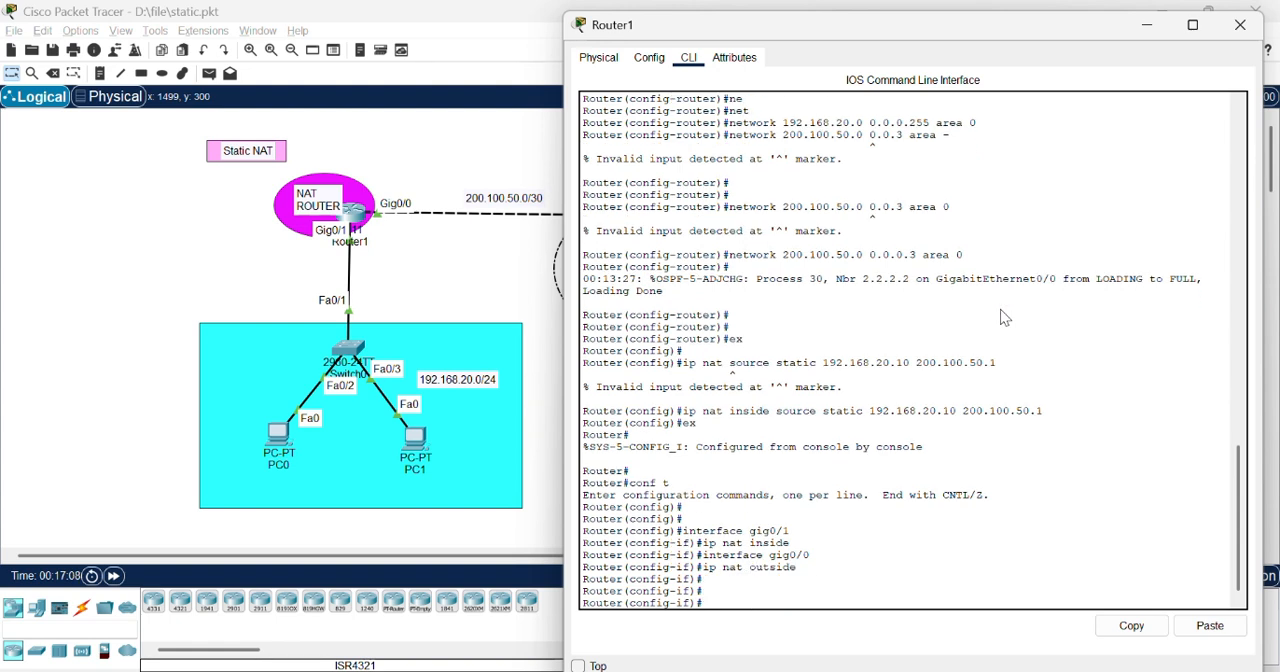
text(ex)
key(Return)
key(Return)
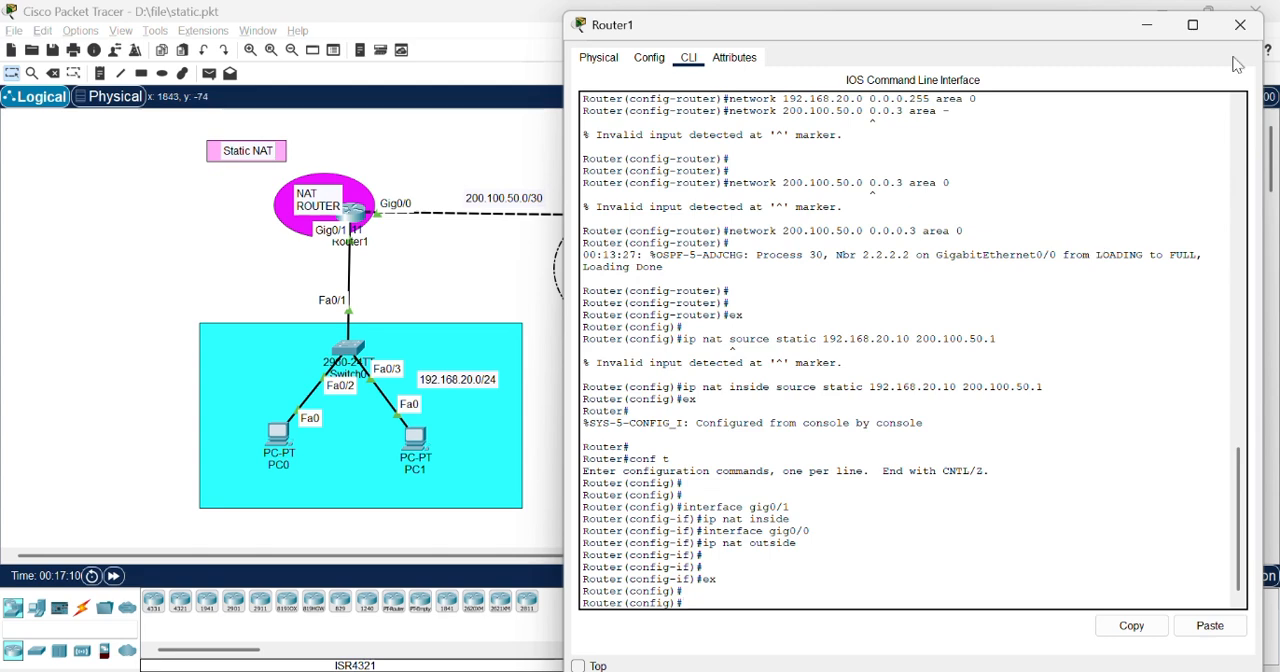
Step: Close Router1's window and ping 8.8.8.8 from PC0's command prompt
click(1240, 25)
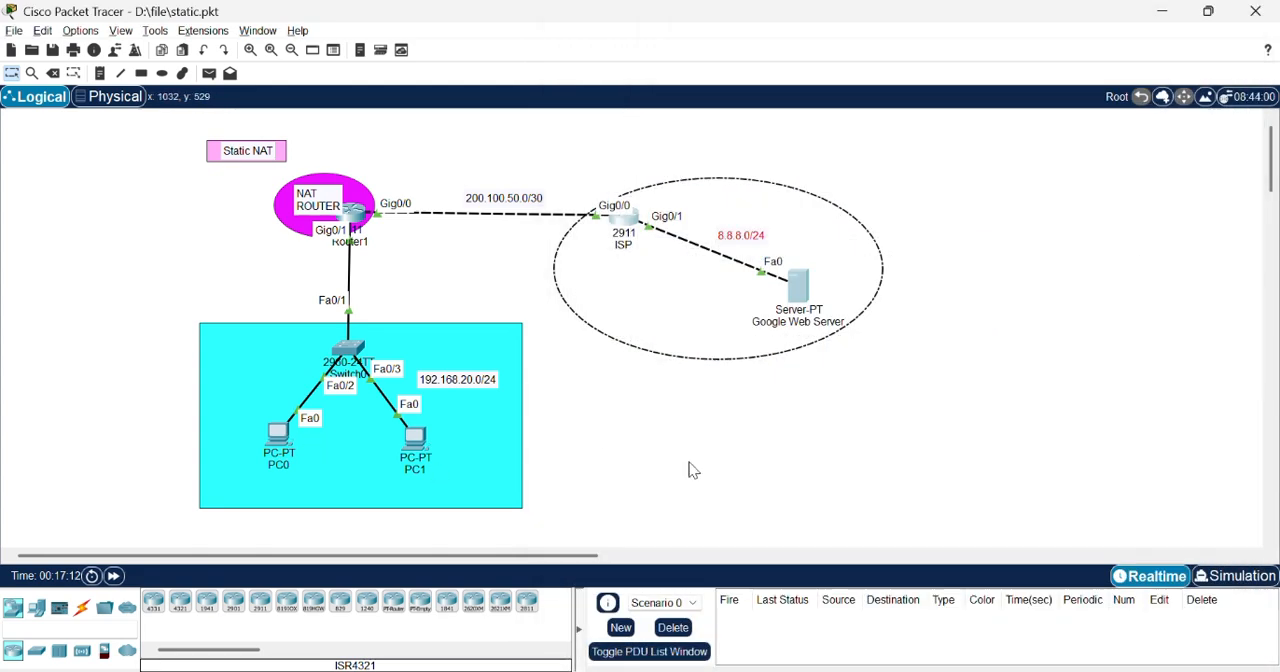
click(278, 435)
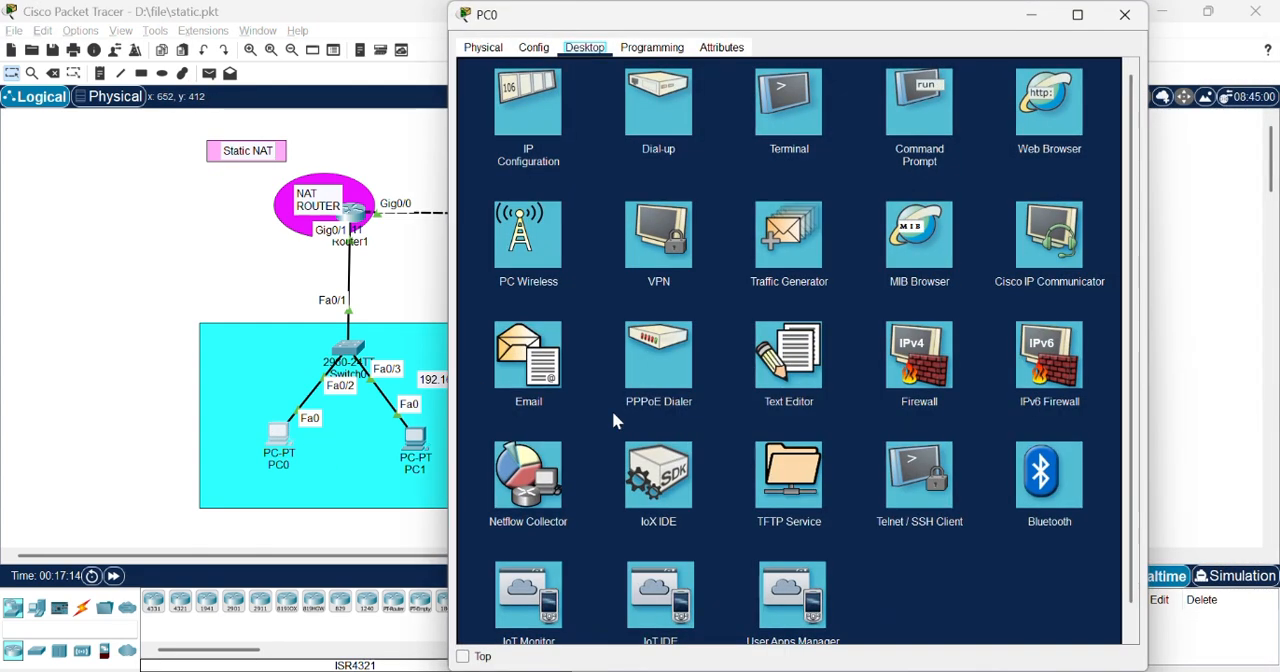
click(905, 118)
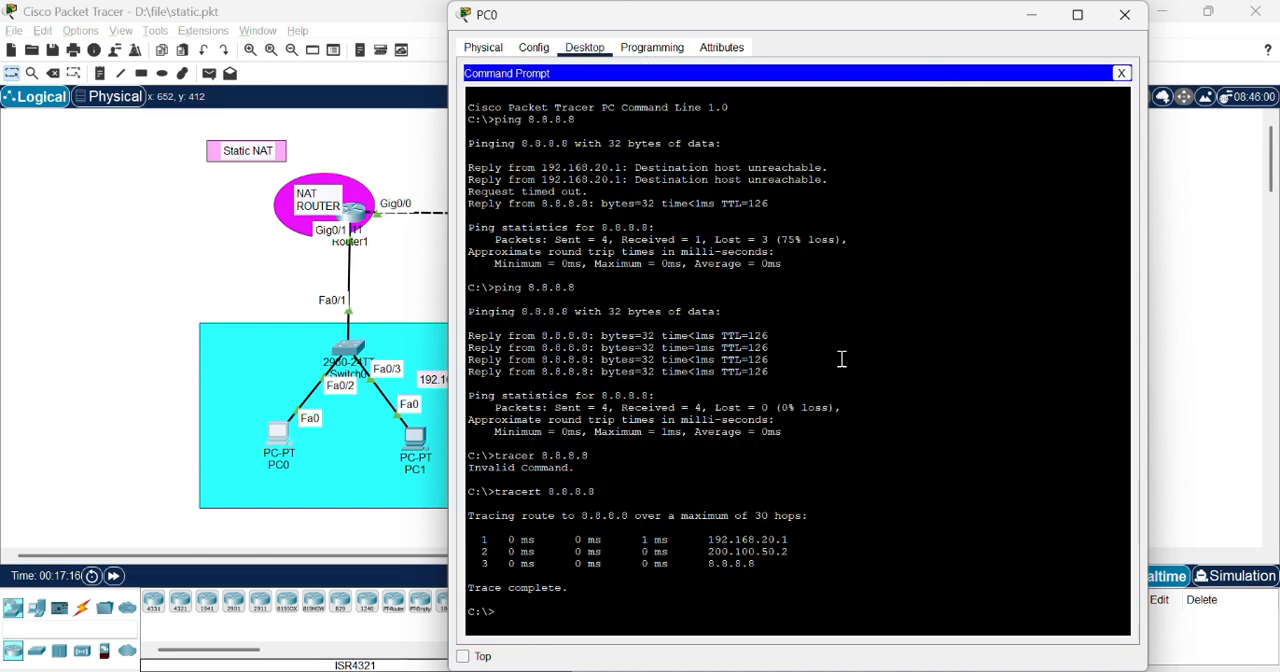
key(Up)
key(Up)
key(Up)
key(Return)
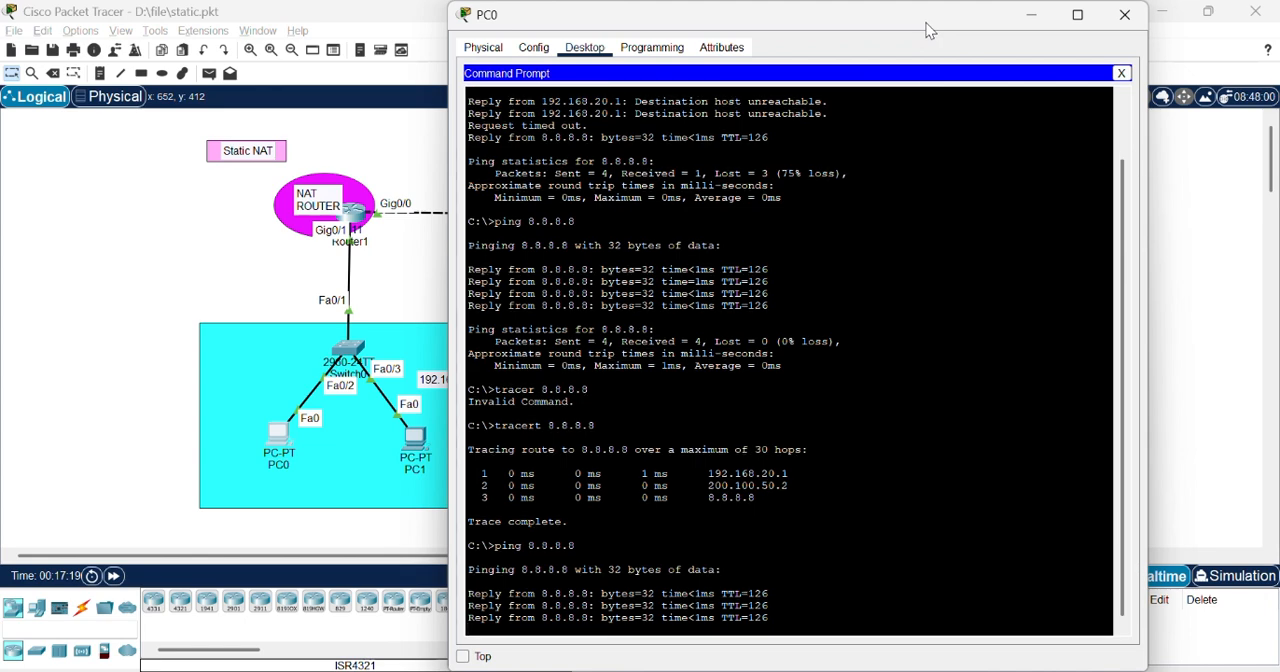
drag(926, 23, 931, 23)
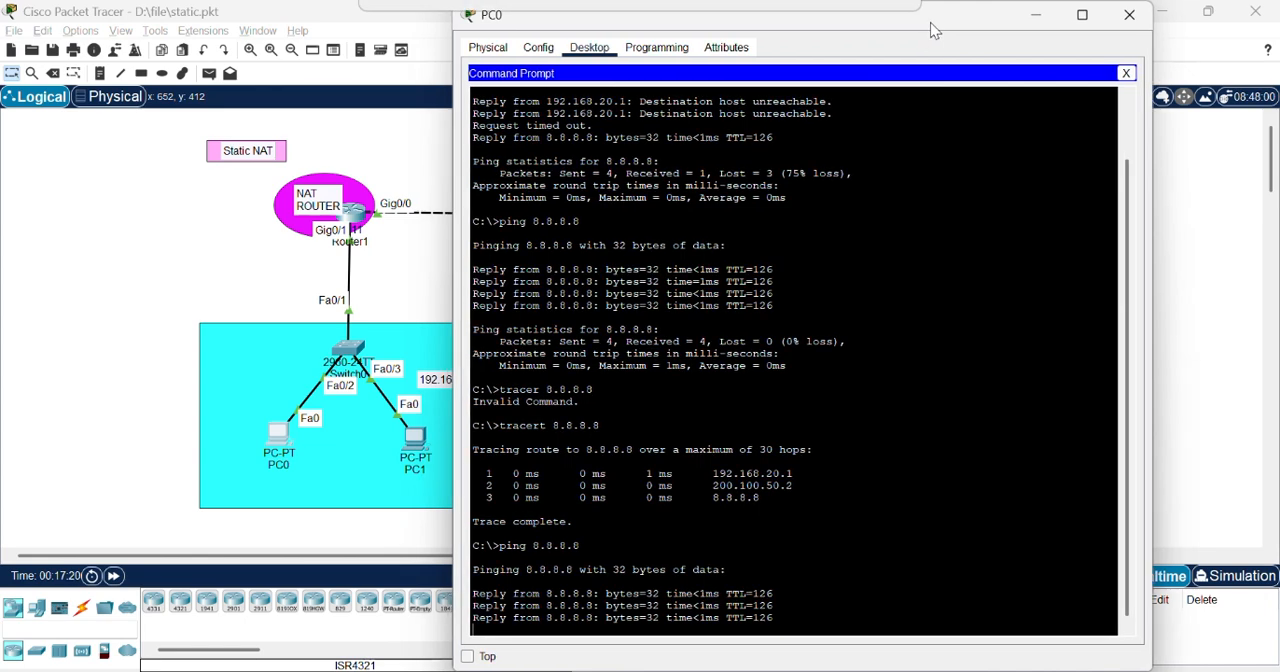
Step: Close PC0's window, return Router1 to privileged mode and list its NAT translations with sh ip nat translations
click(1129, 18)
click(352, 213)
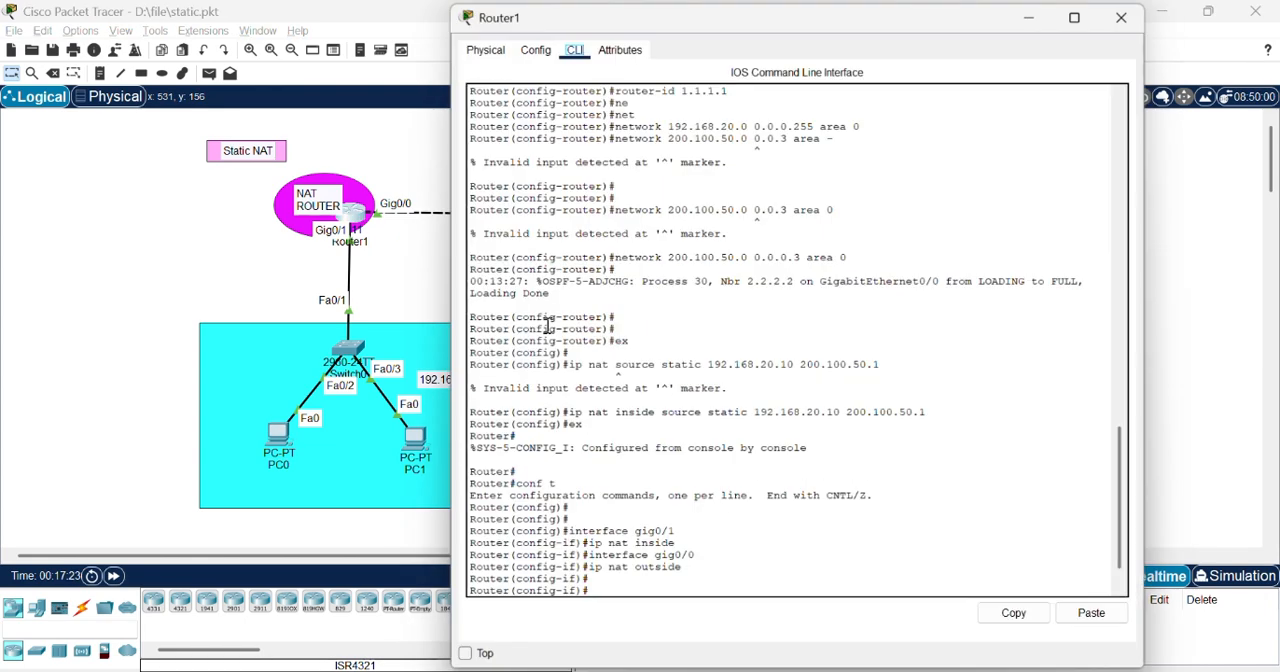
key(Return)
text(ex)
key(Return)
key(Return)
text(ex)
key(Return)
key(Return)
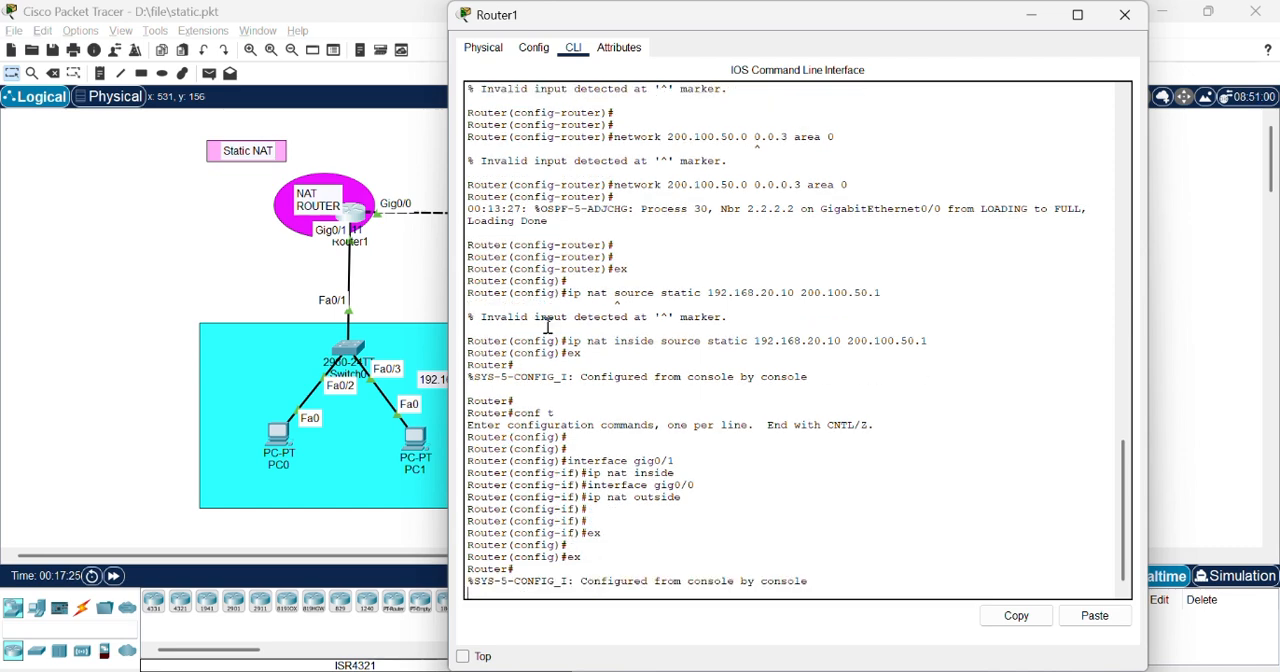
text(sh ip nat translations)
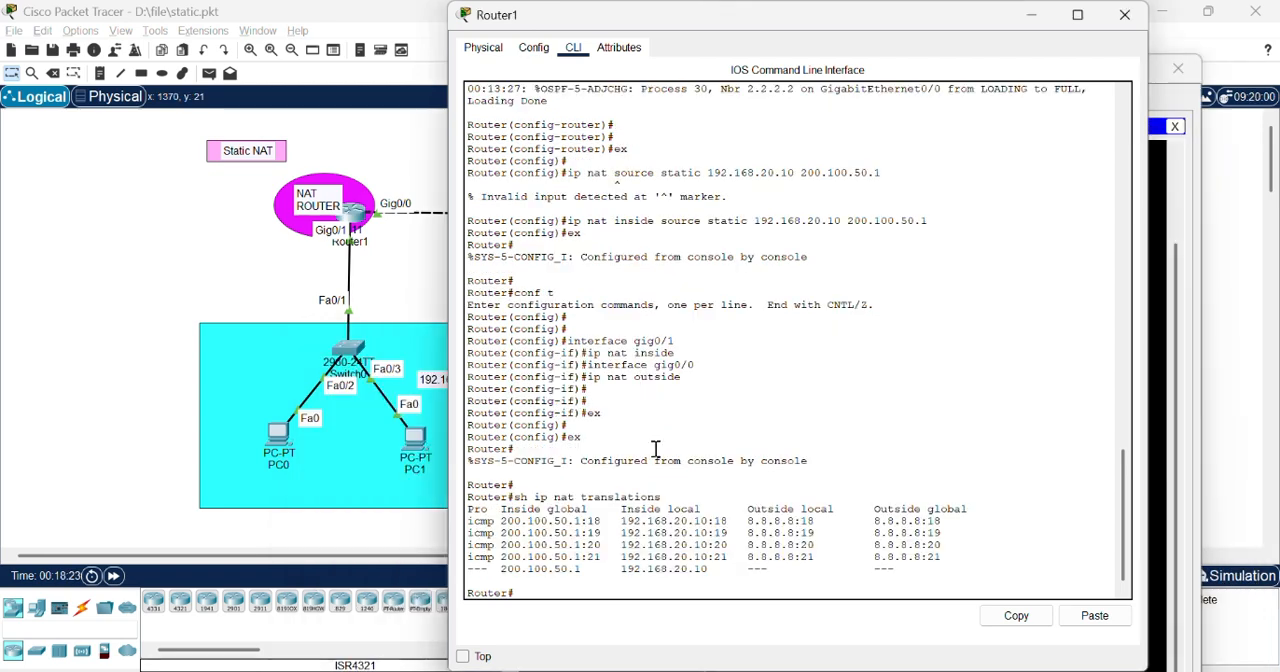
Step: List Router1's NAT translations once more and highlight the resulting table
key(Up)
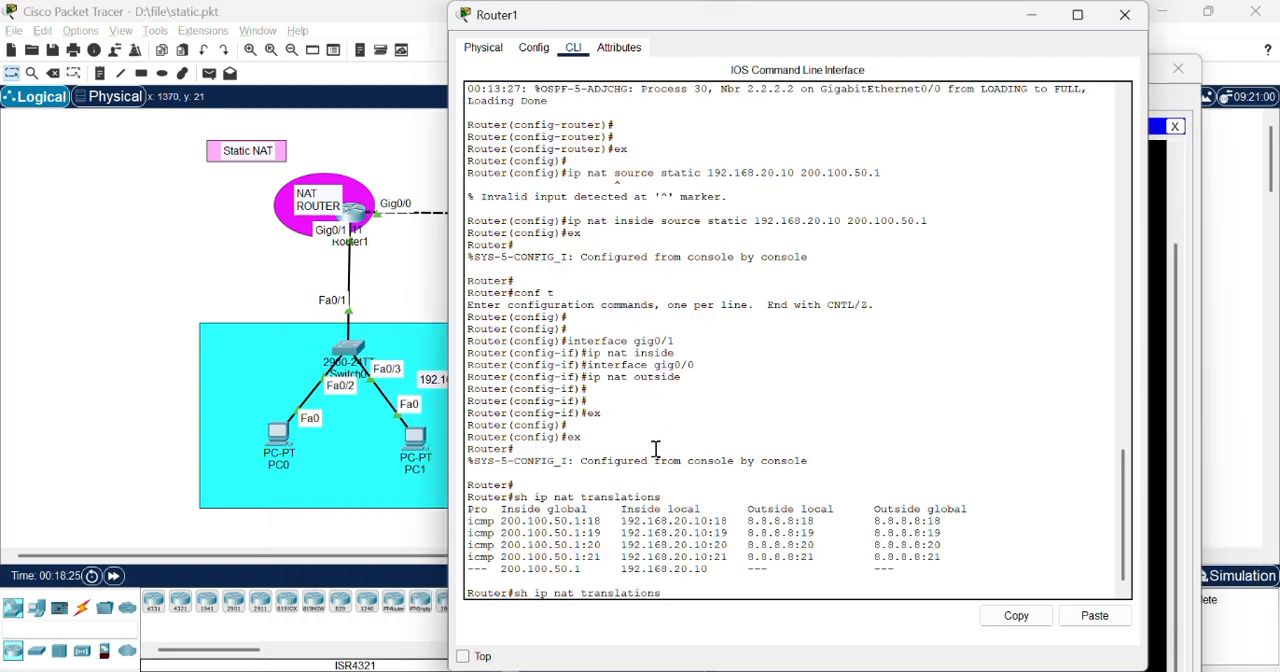
key(Return)
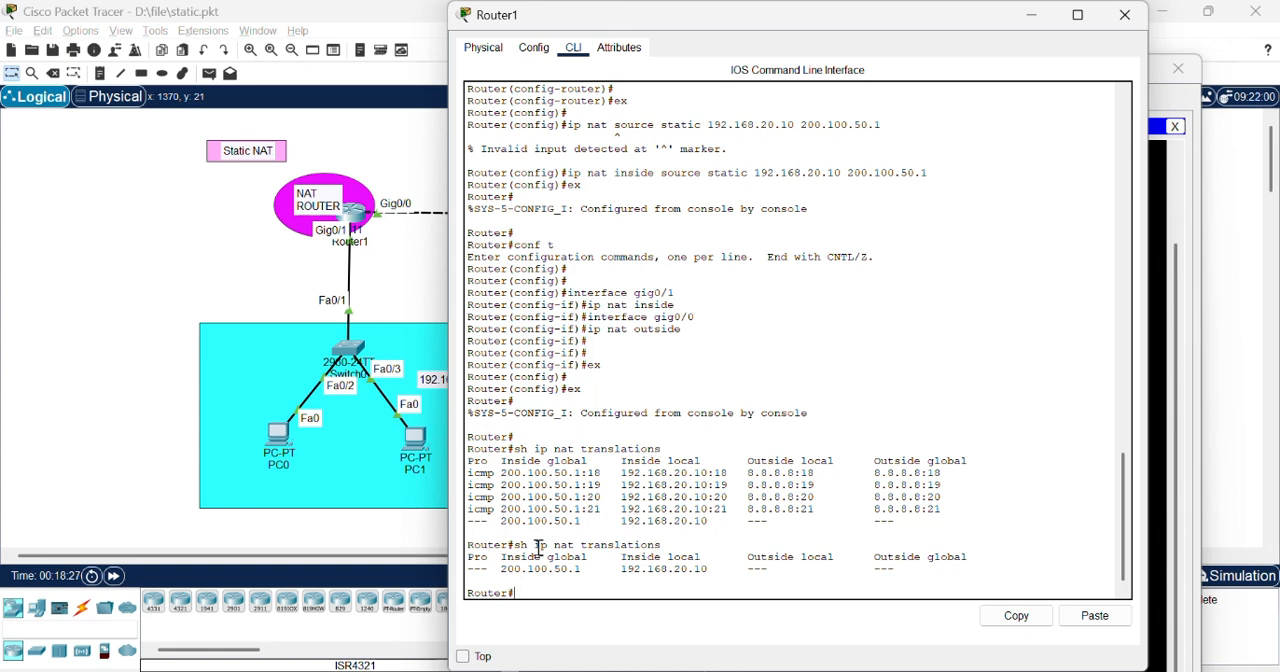
drag(536, 593, 466, 562)
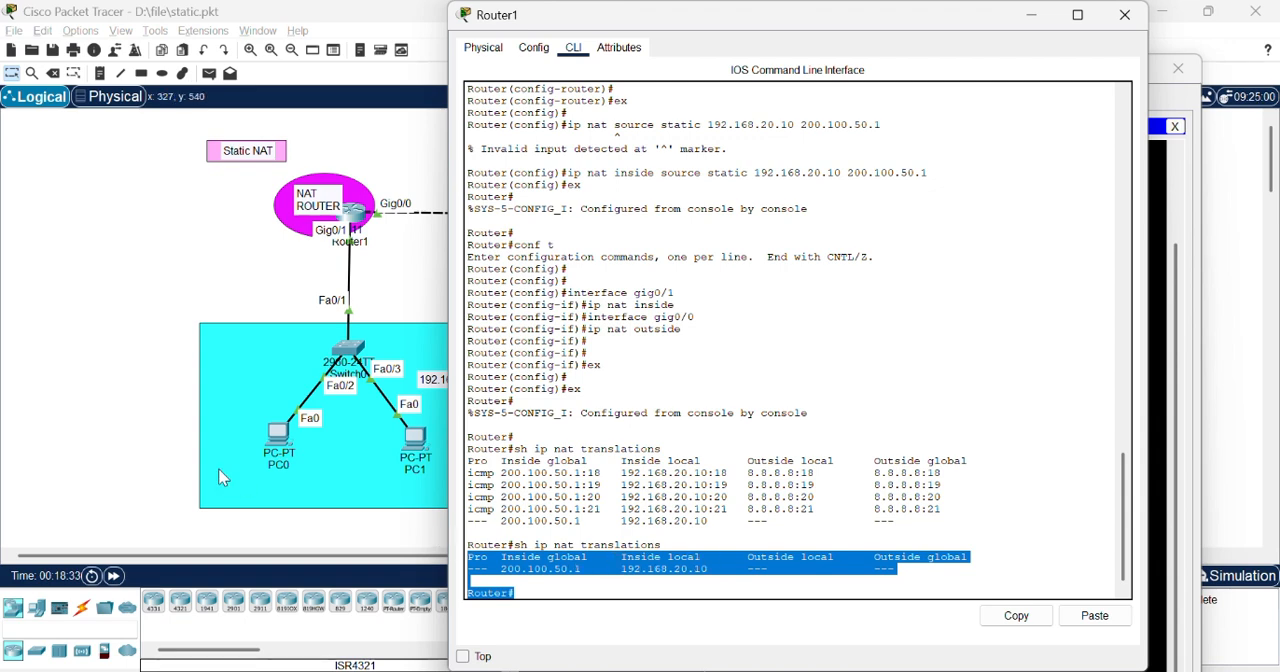
Step: Switch back to PC0's command prompt and trace the route to 8.8.8.8 with tracert
click(142, 429)
key(alt+Tab)
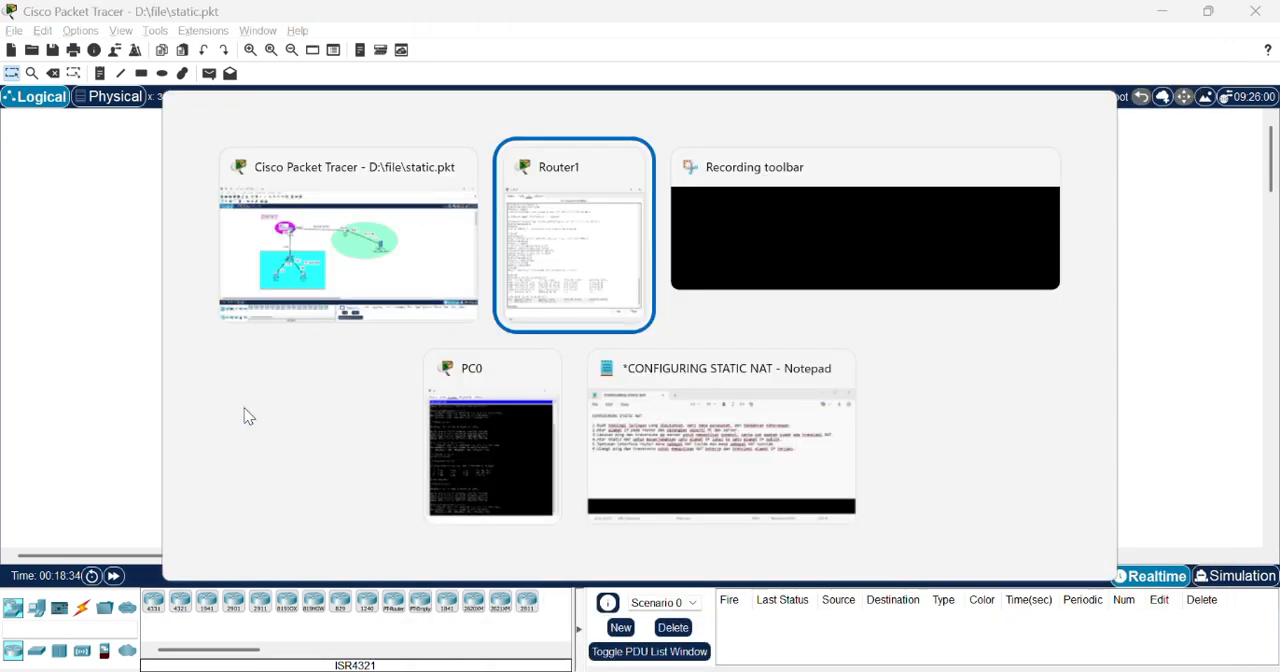
key(alt+Tab)
key(alt+Tab)
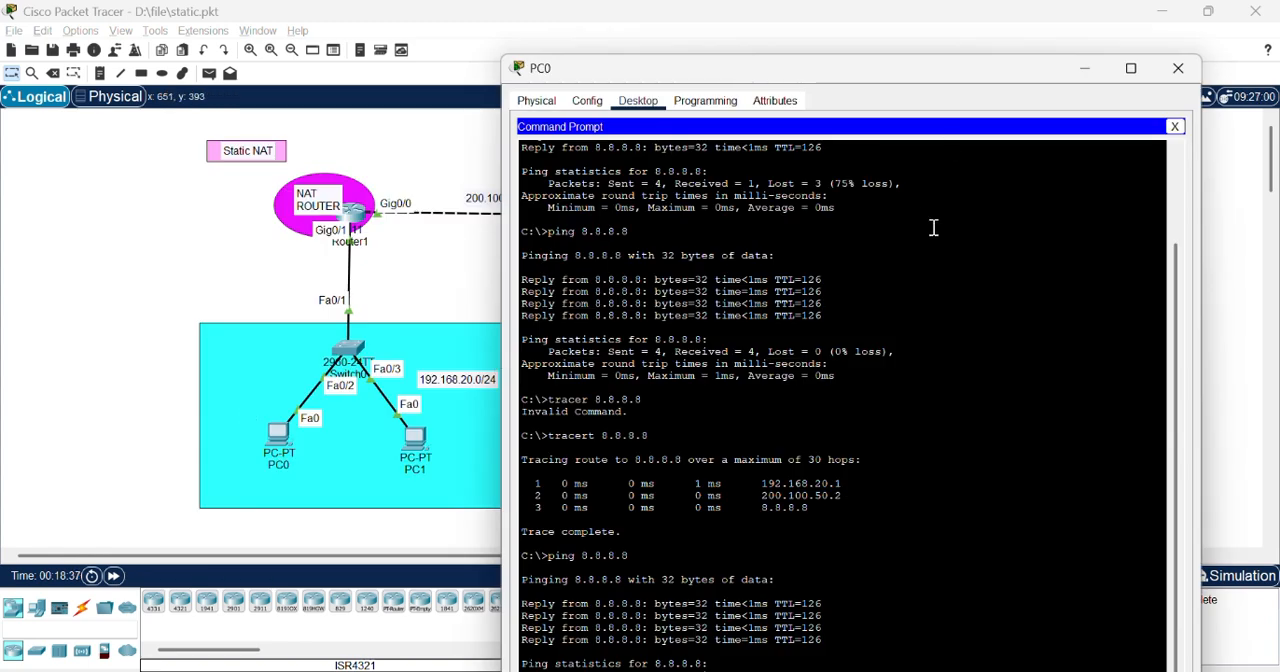
drag(947, 62, 968, 37)
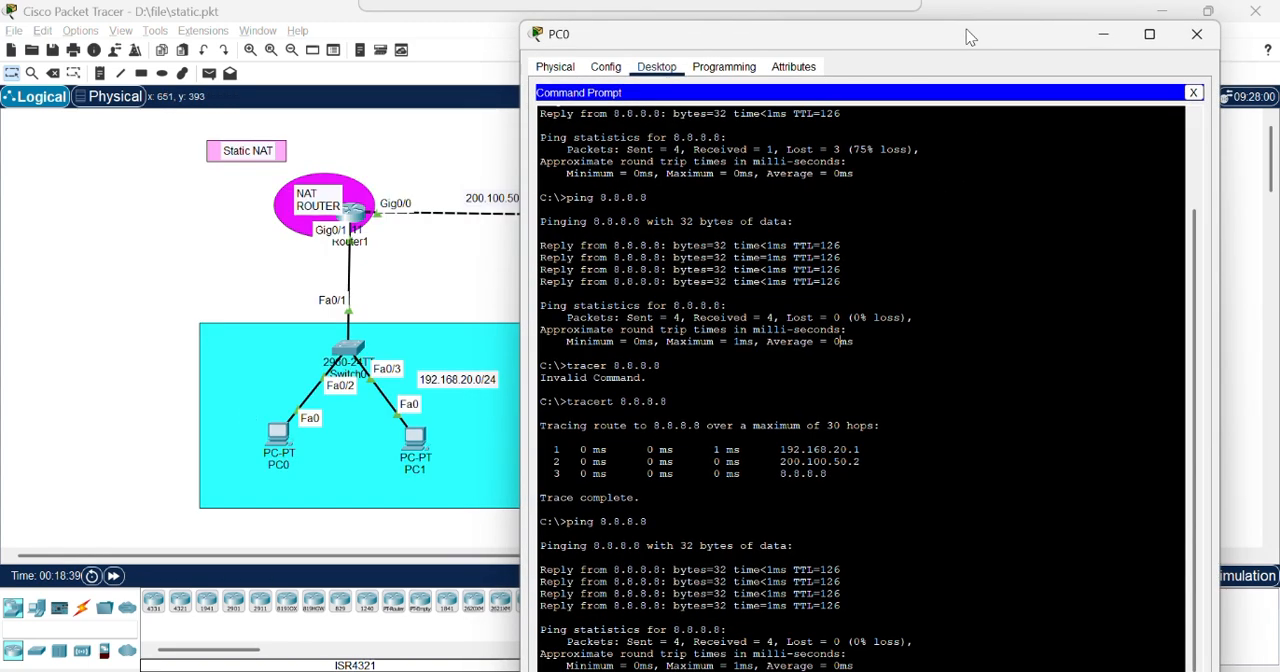
drag(993, 38, 1006, 18)
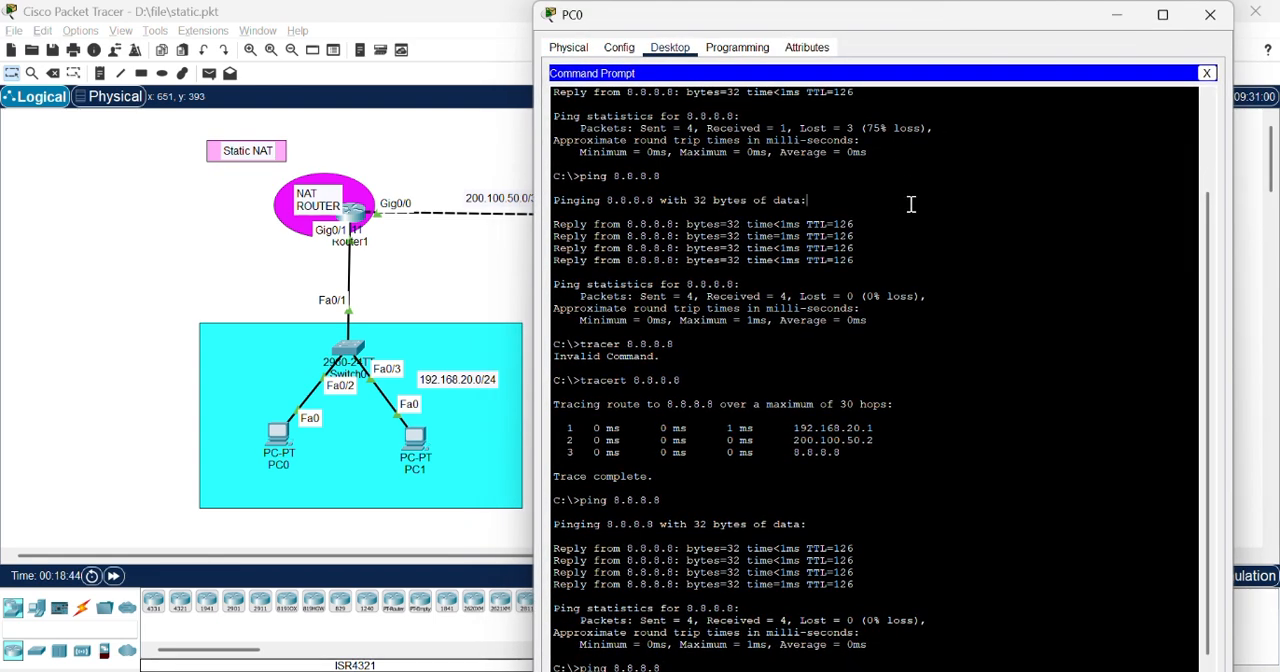
key(Up)
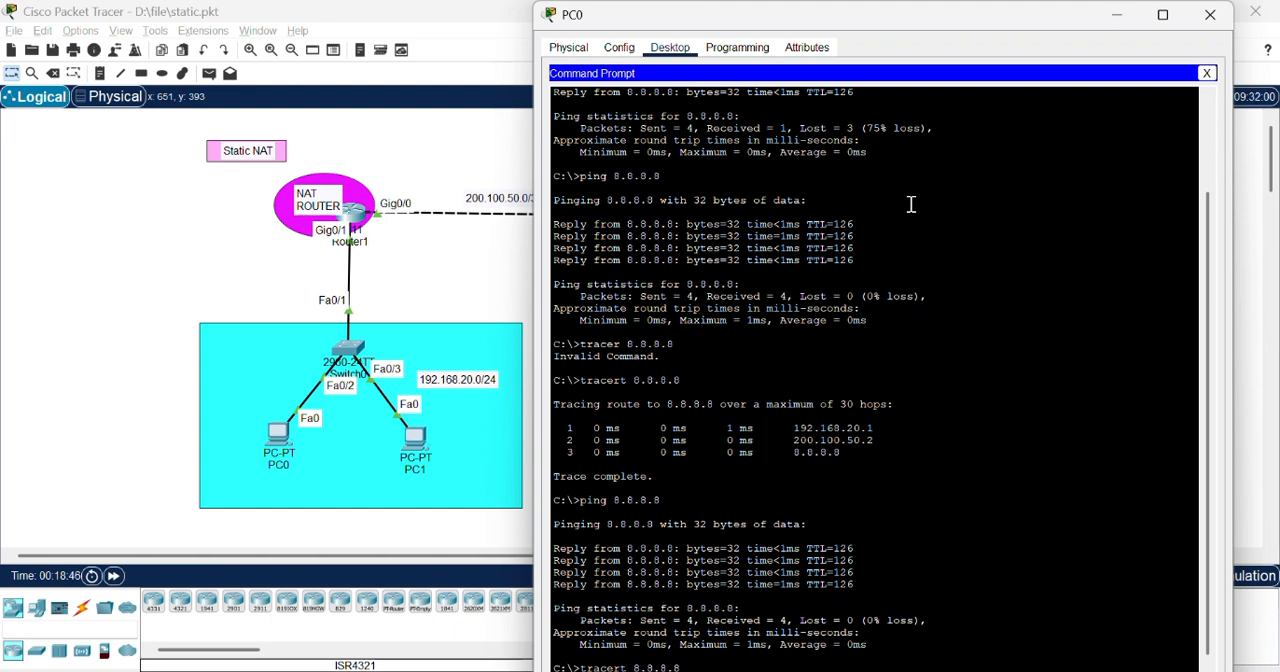
key(Return)
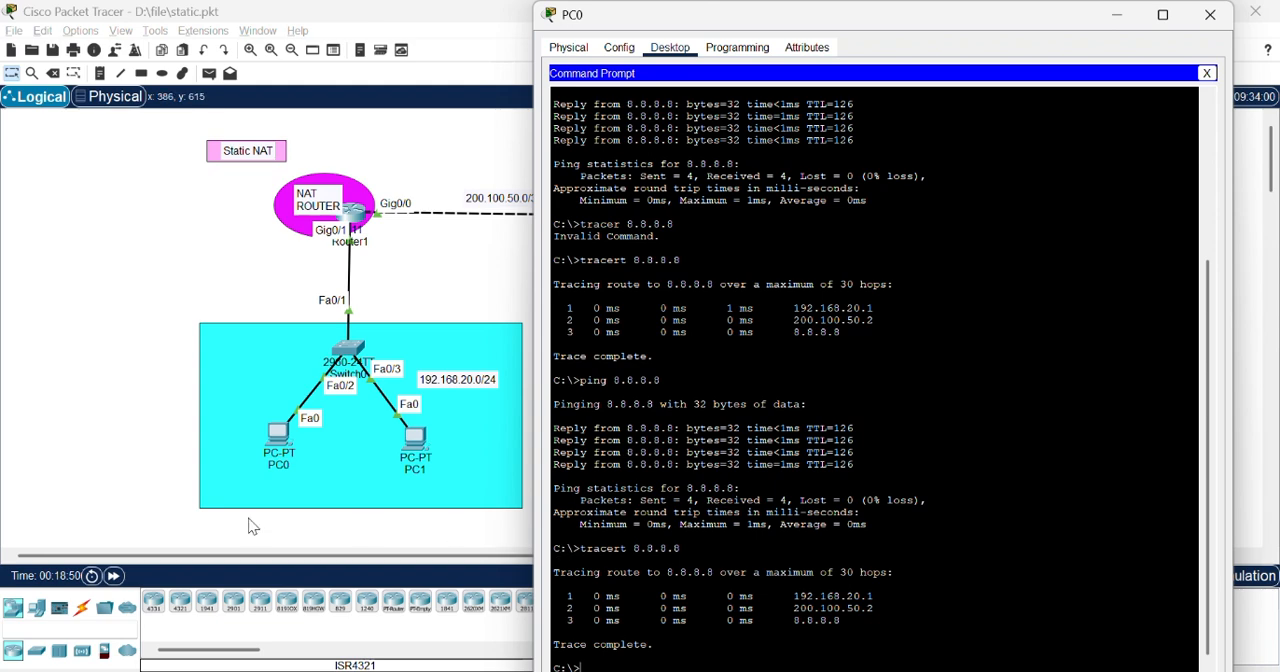
Step: Return to Router1's command line and check the NAT translations after the route trace
click(114, 425)
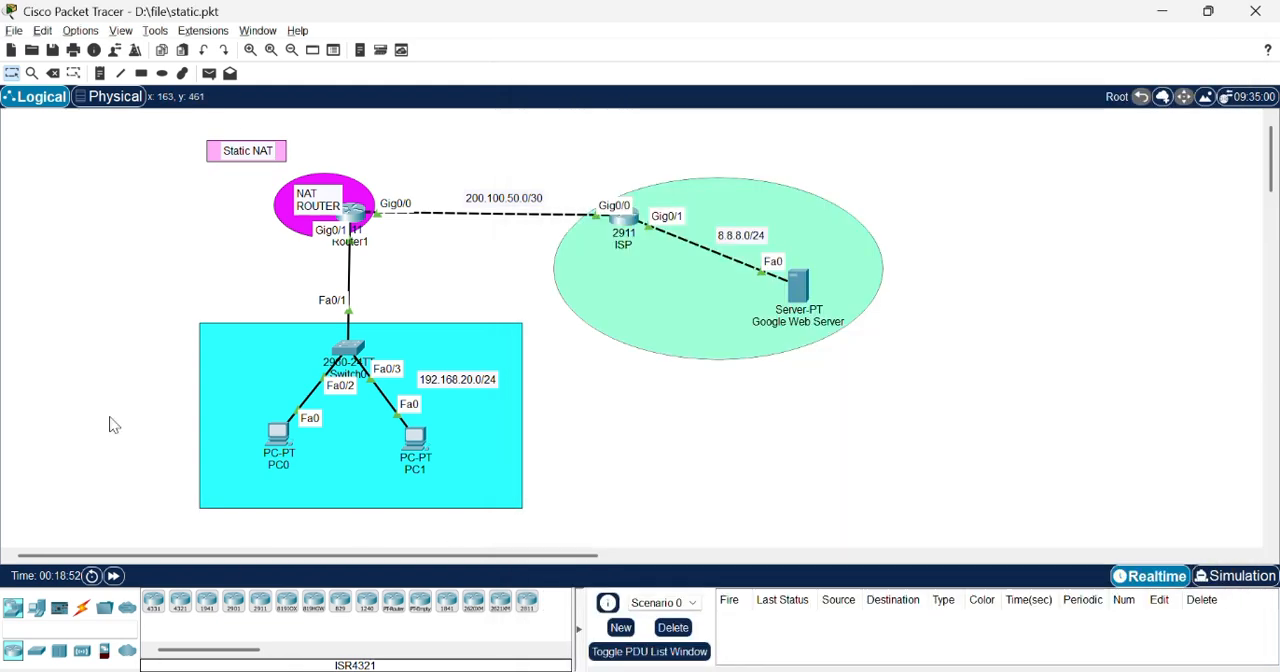
key(alt+Tab)
key(alt+Tab)
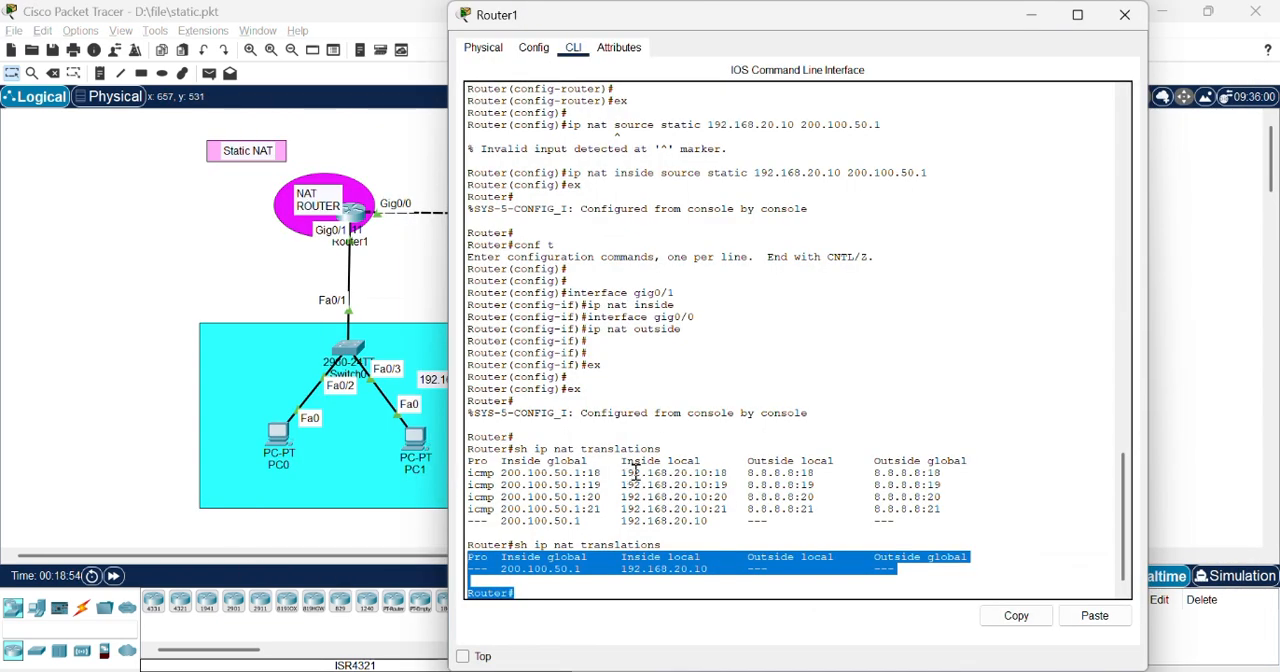
click(635, 472)
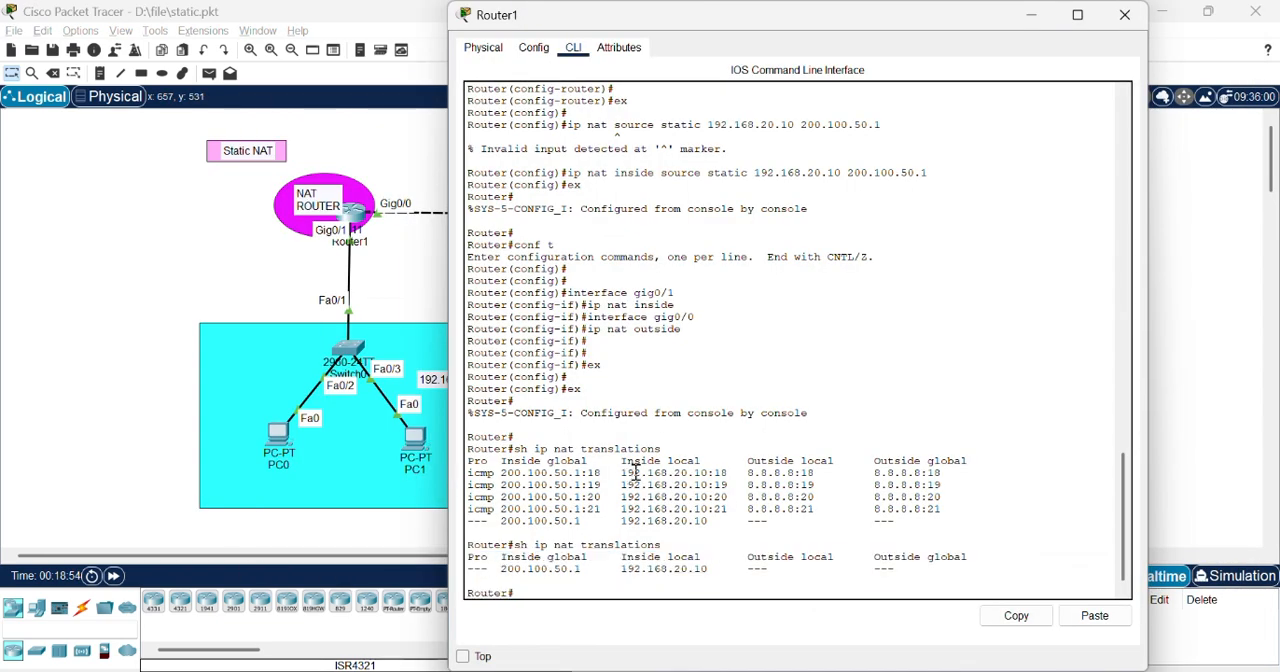
key(Up)
key(Return)
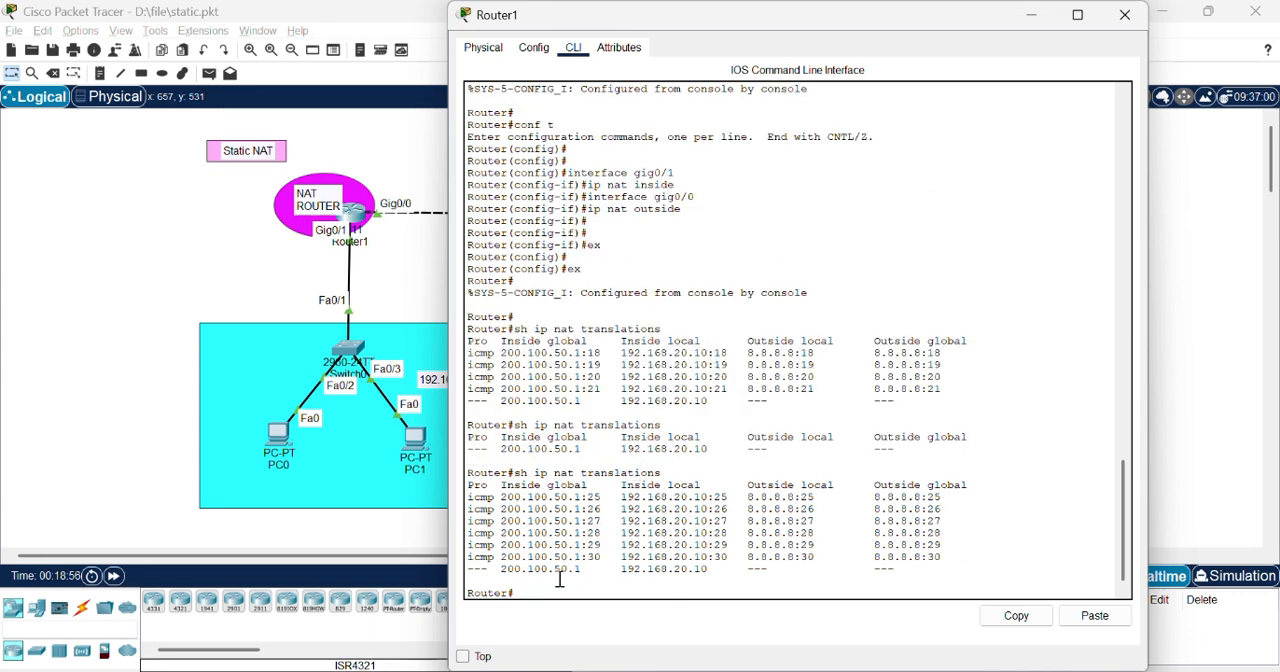
Step: Highlight the latest NAT translation entries in Router1's command line and return to the topology
drag(588, 578, 669, 458)
click(698, 458)
click(322, 266)
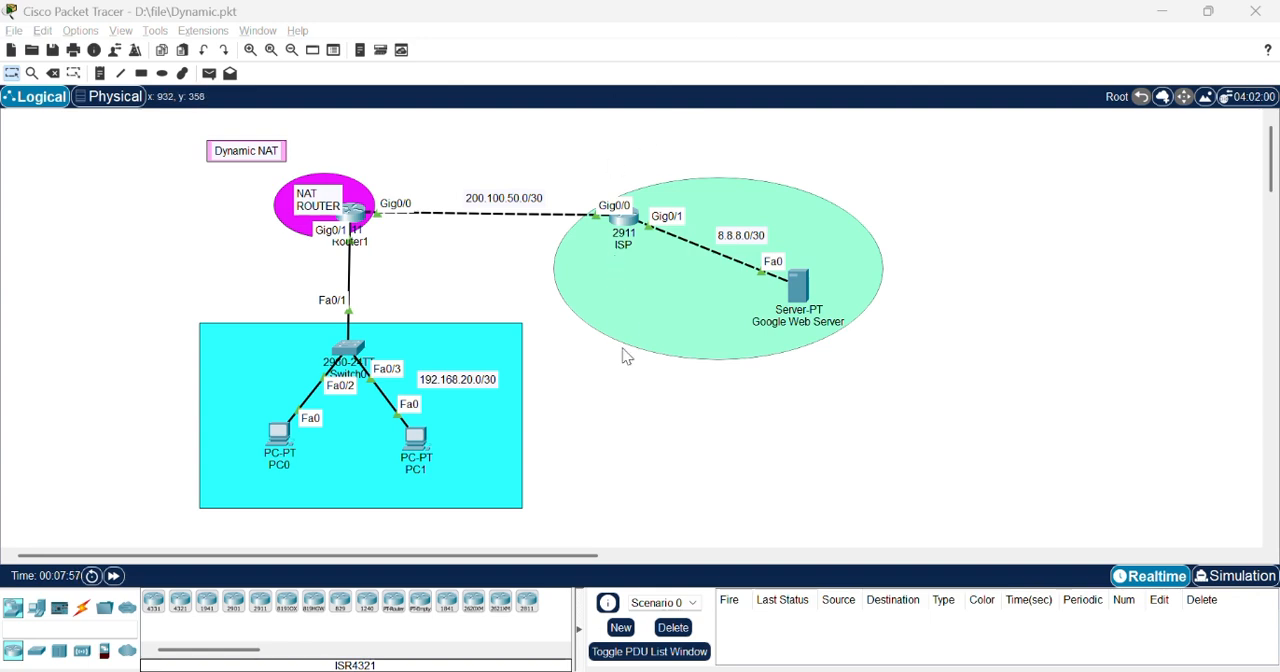
Step: Switch to Notepad, read the Konfigurasi Dynamic NAT task list, and return to the Dynamic NAT topology in Packet Tracer
key(alt+Tab)
key(alt+Tab)
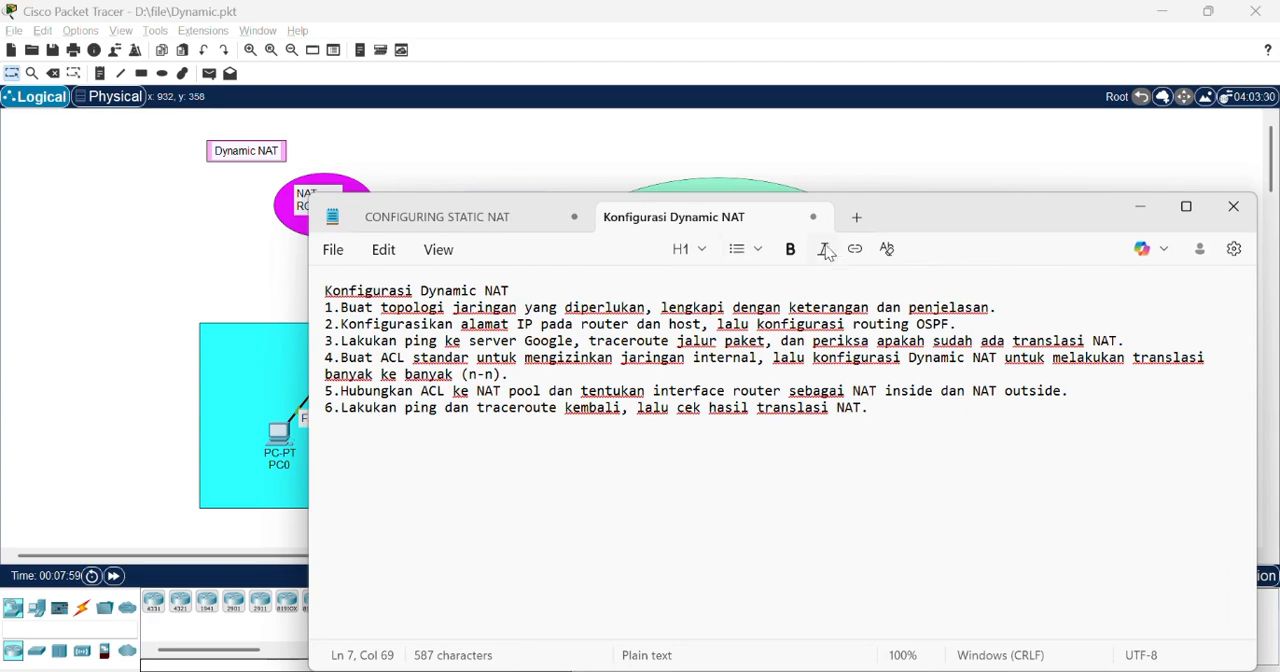
drag(938, 229, 946, 390)
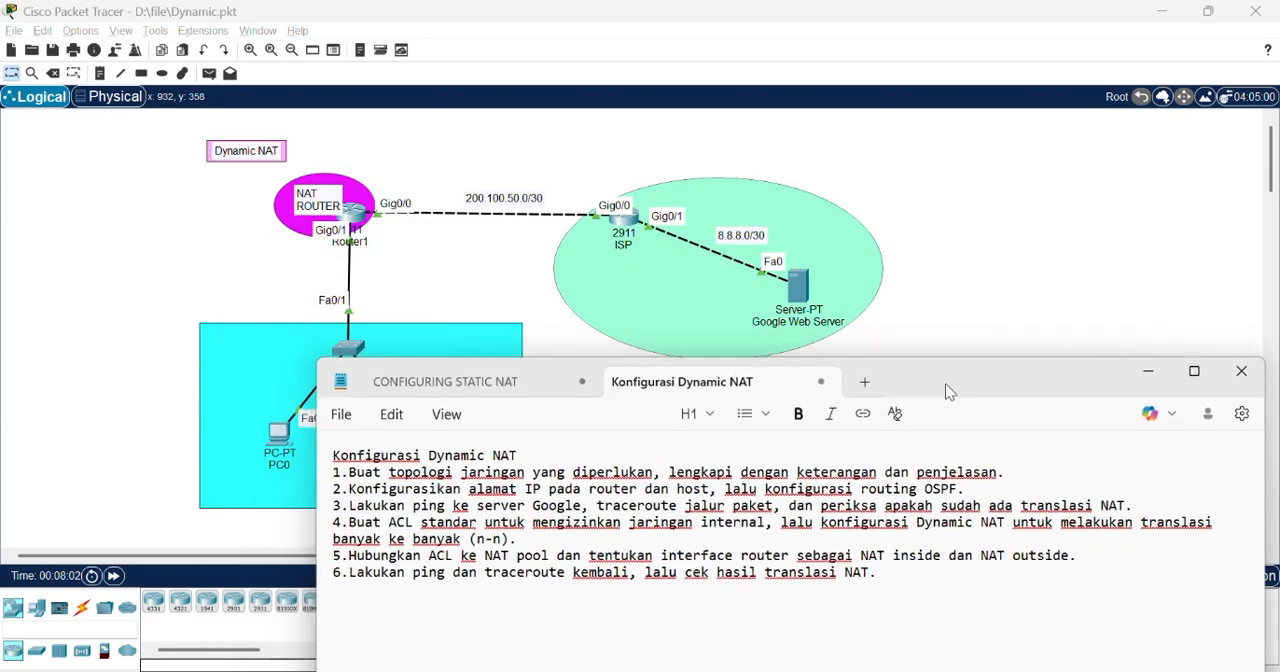
click(967, 313)
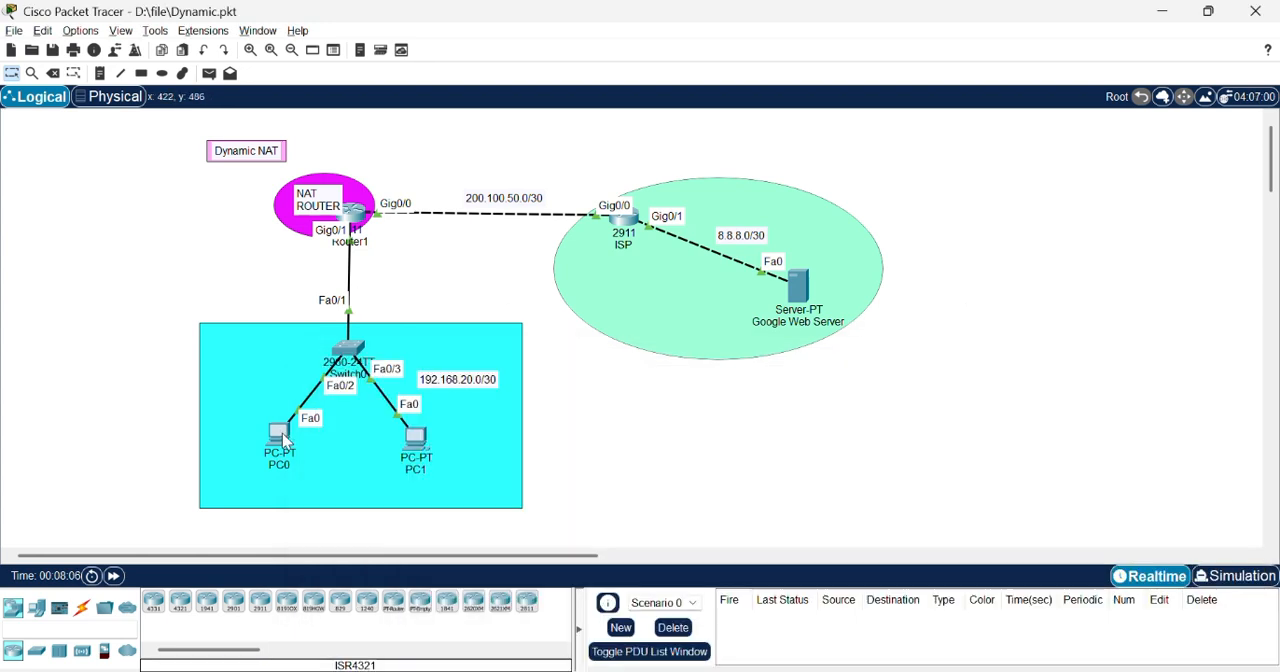
Step: Inspect the IP addressing of PC0, PC1, Router1, the ISP router and the Google Web Server
mouse_move(284, 439)
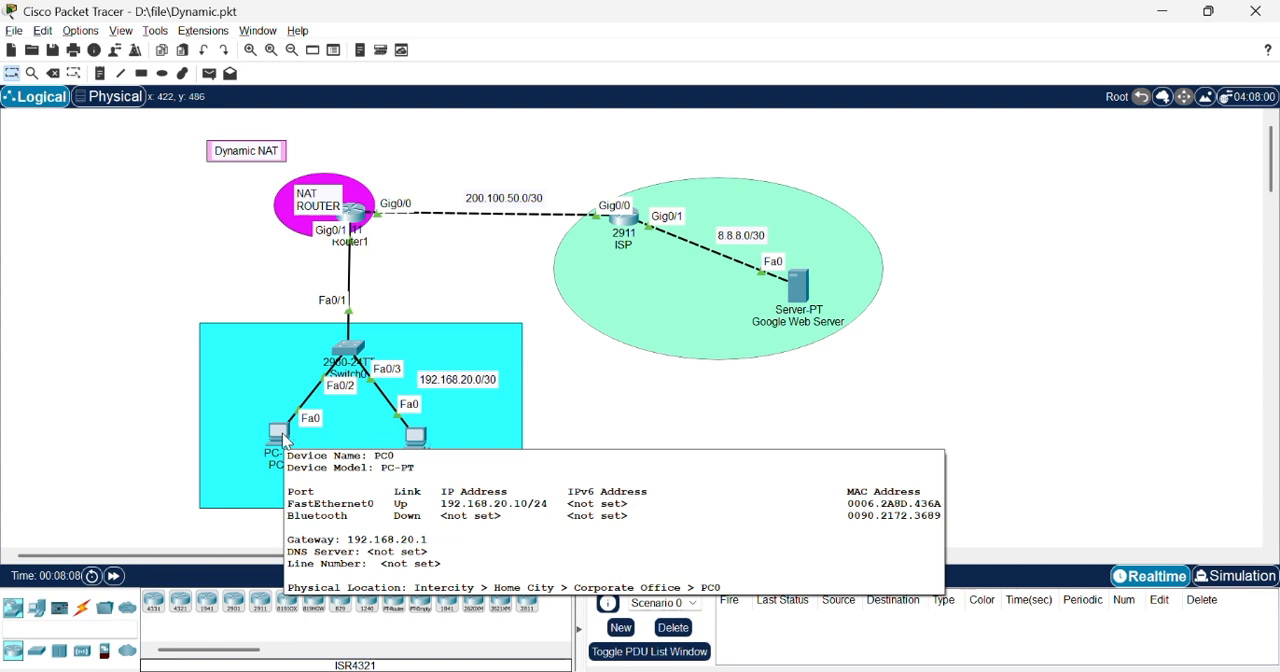
mouse_move(423, 446)
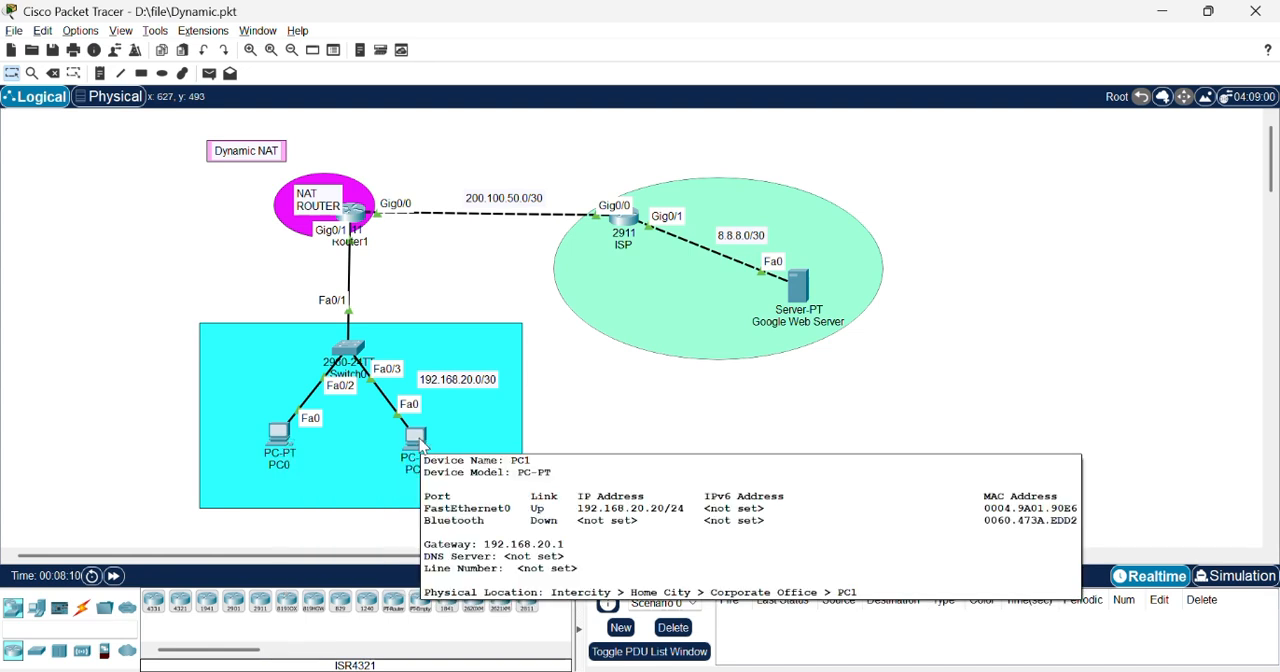
mouse_move(357, 213)
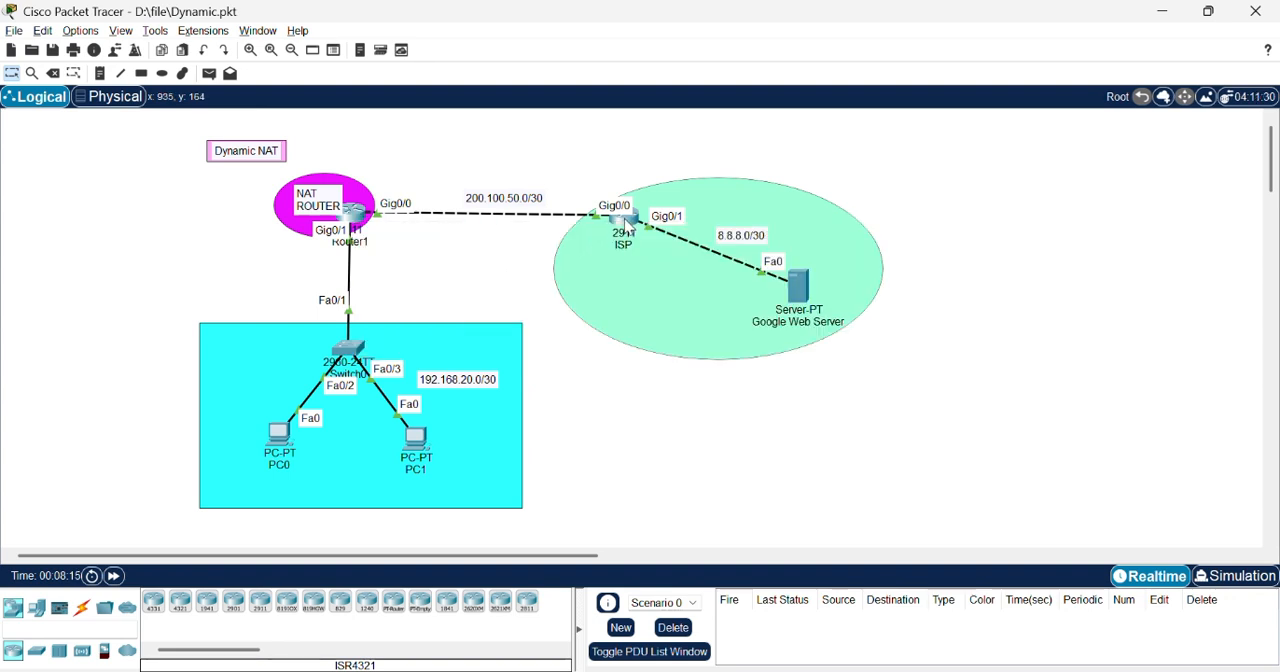
mouse_move(626, 226)
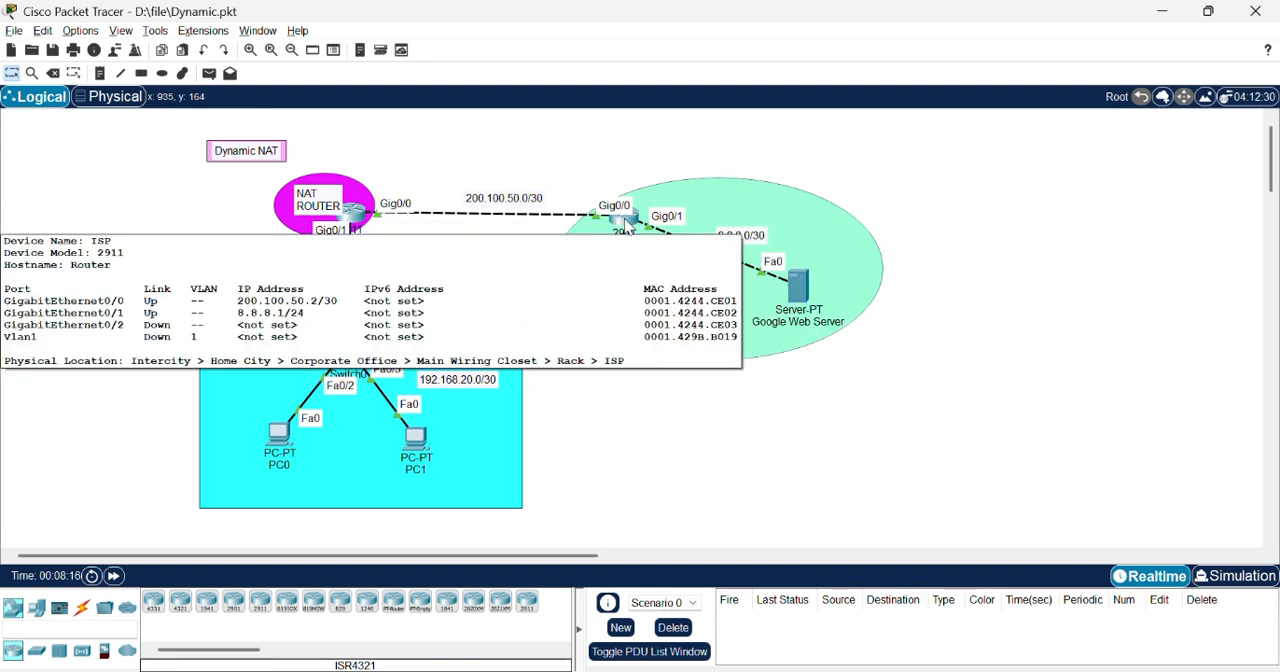
mouse_move(808, 292)
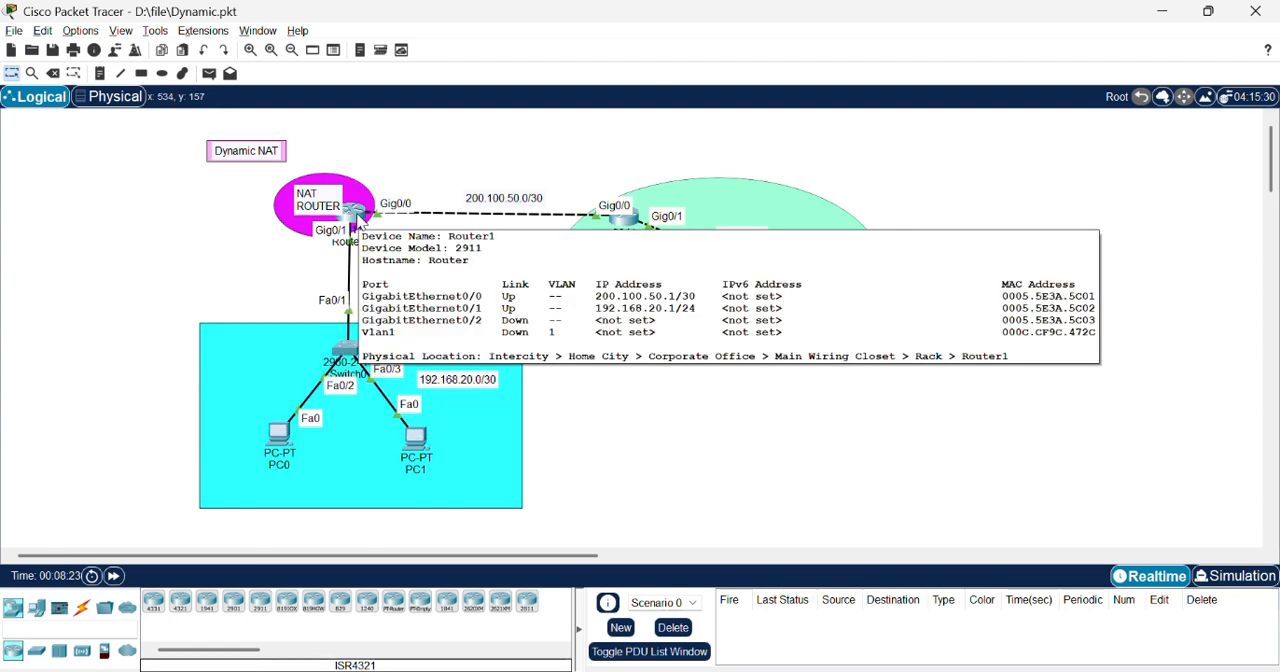
Step: Open Router1's command line and leave interface configuration for global configuration mode
click(354, 214)
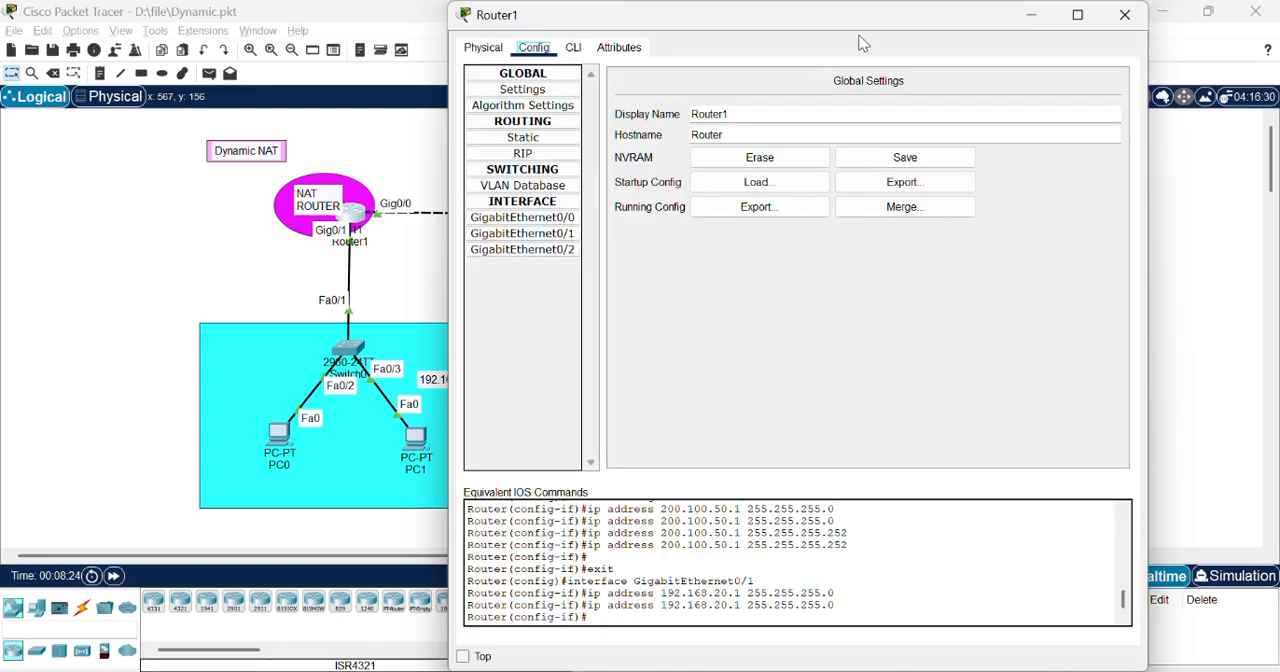
drag(883, 28, 969, 95)
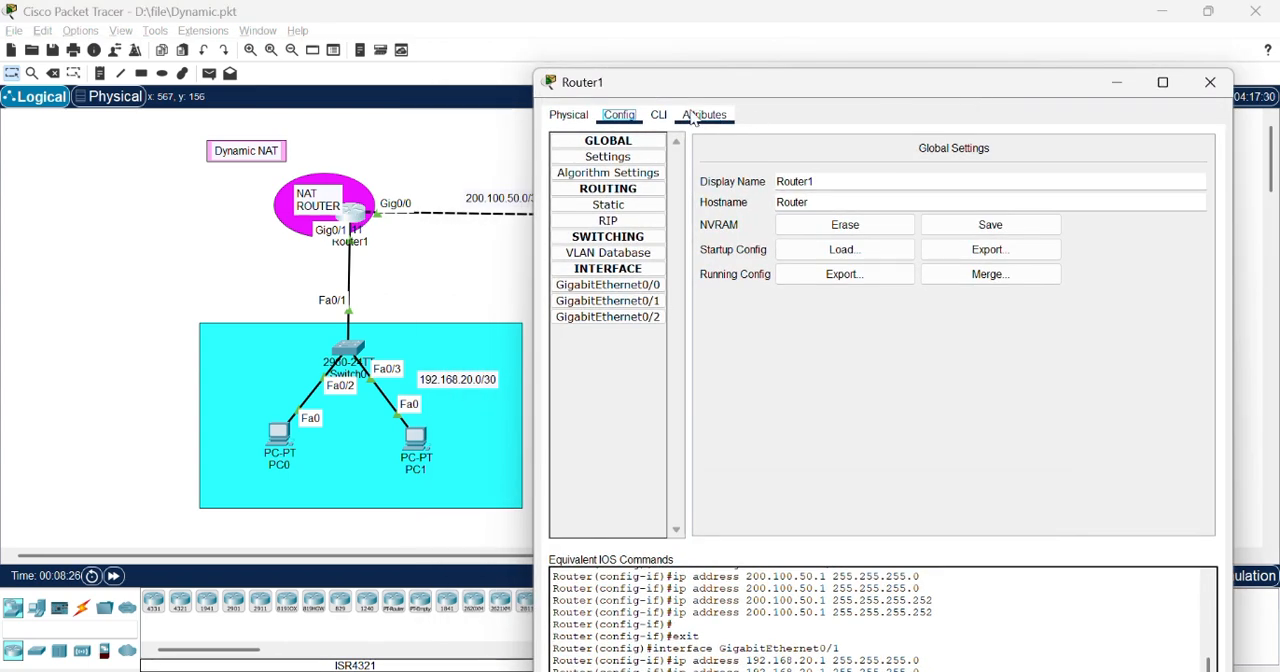
click(658, 114)
key(Return)
key(Return)
text(x)
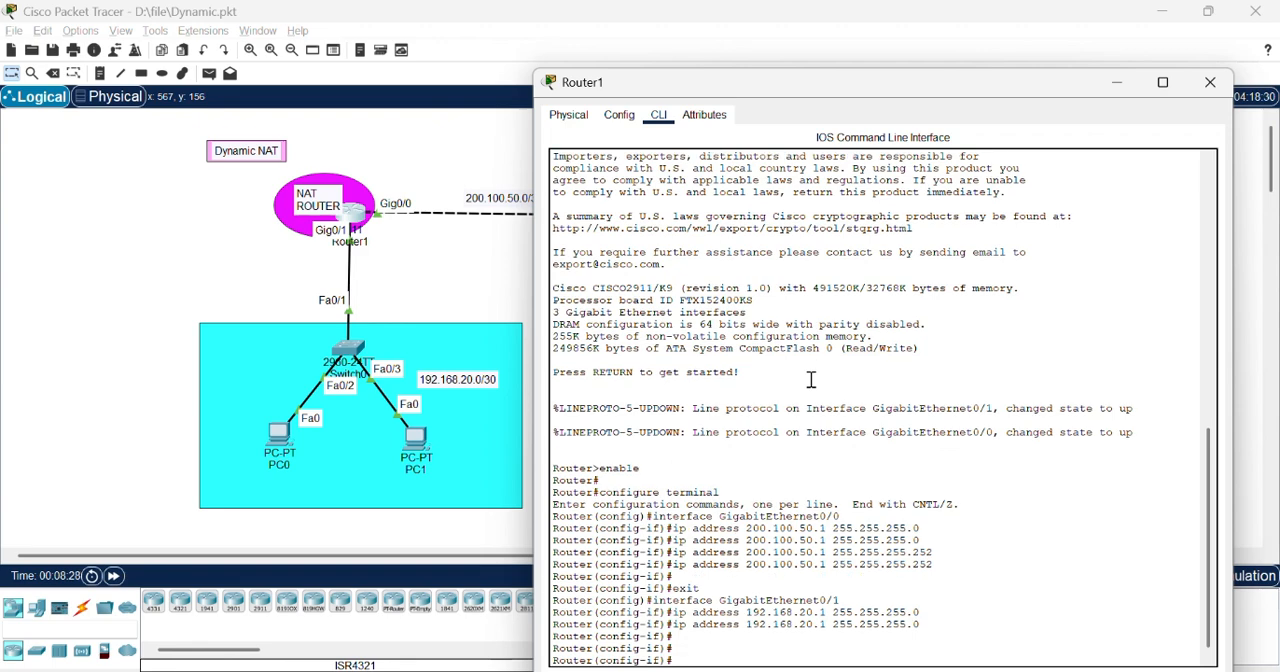
key(Return)
key(Return)
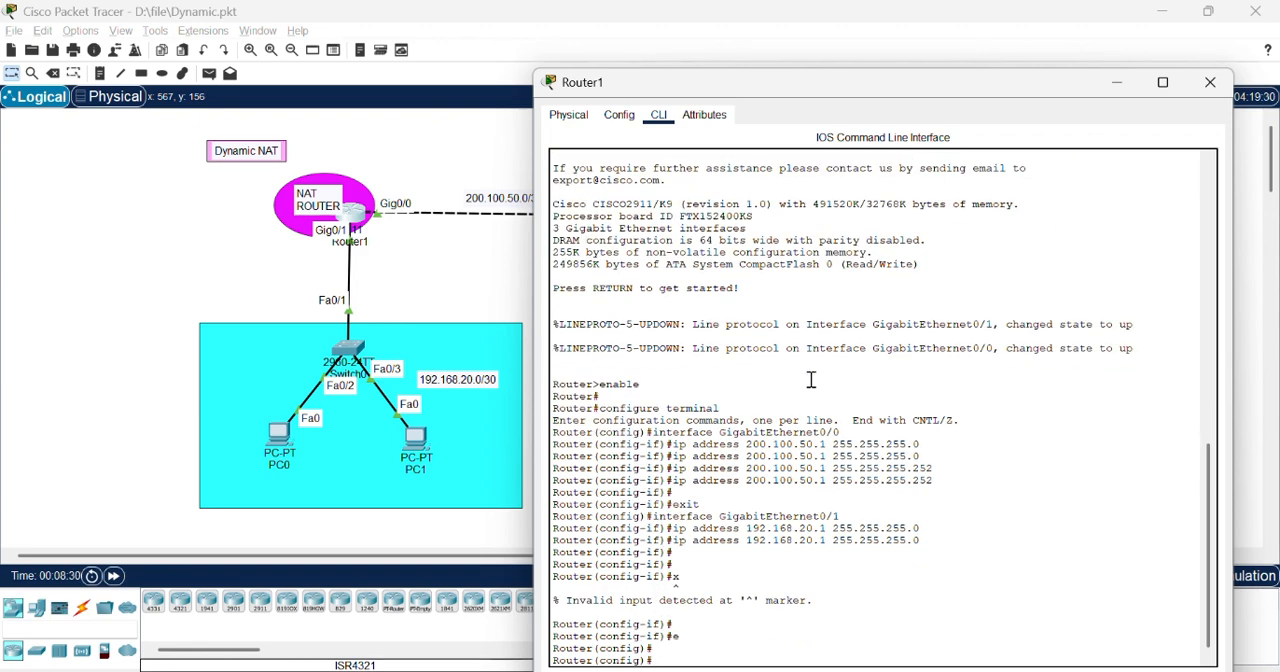
text(e)
key(Return)
key(Return)
key(Return)
key(Return)
key(Return)
key(Return)
key(Return)
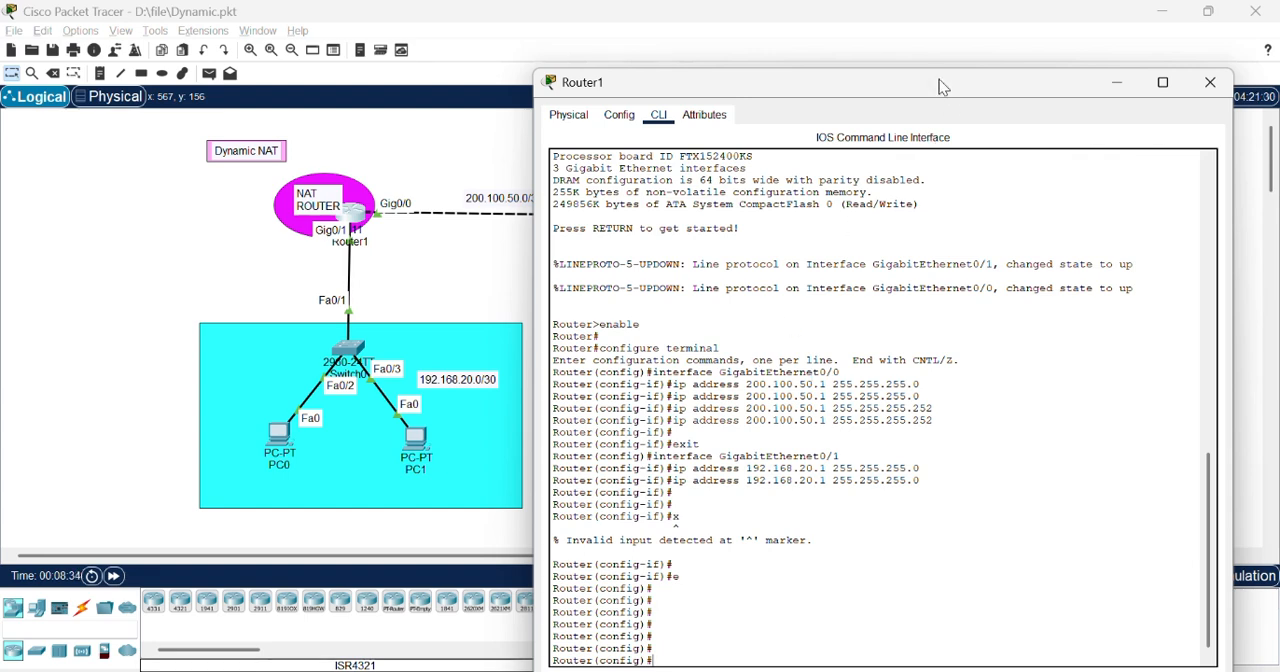
Step: Start OSPF process 20 on Router1 with router ospf 20
drag(943, 88, 965, 51)
text(rou)
key(Tab)
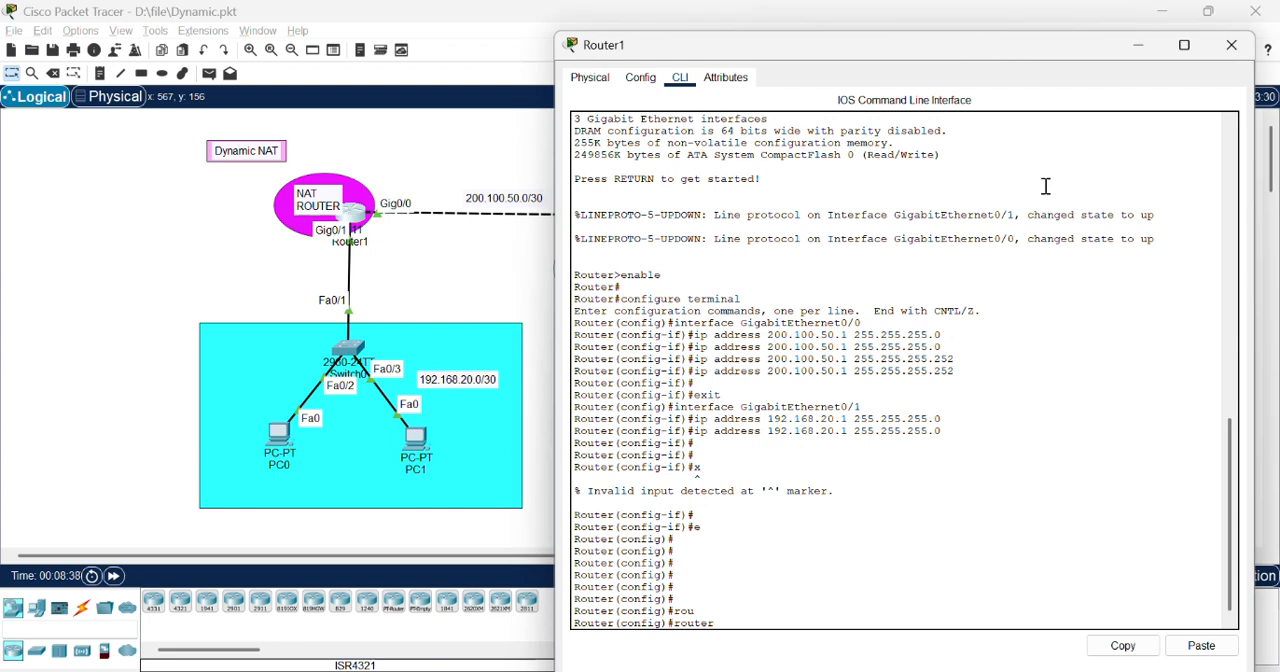
text(os)
key(Tab)
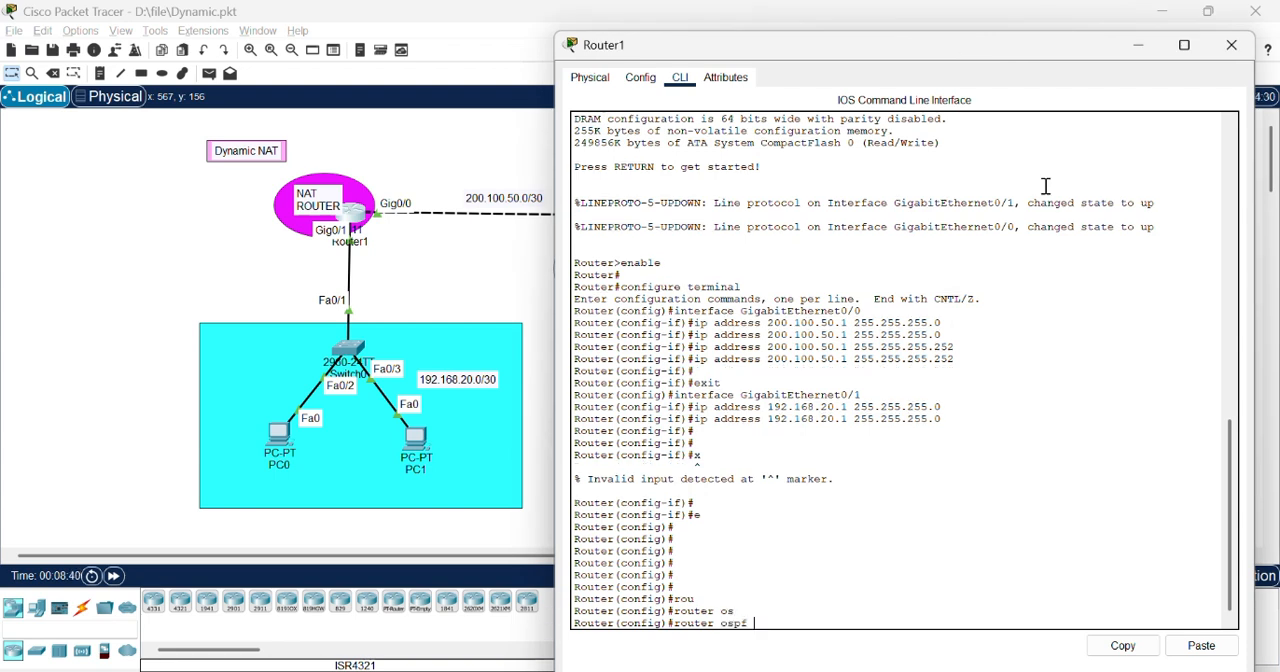
key(Return)
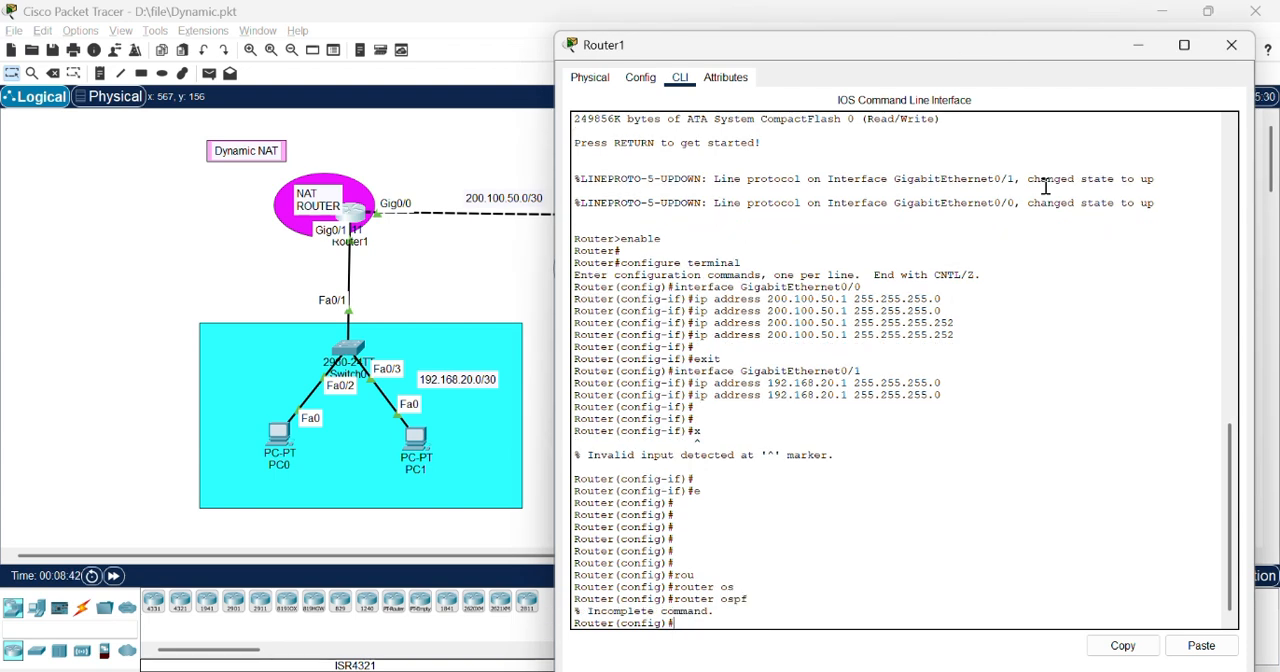
key(Up)
text(20)
key(Return)
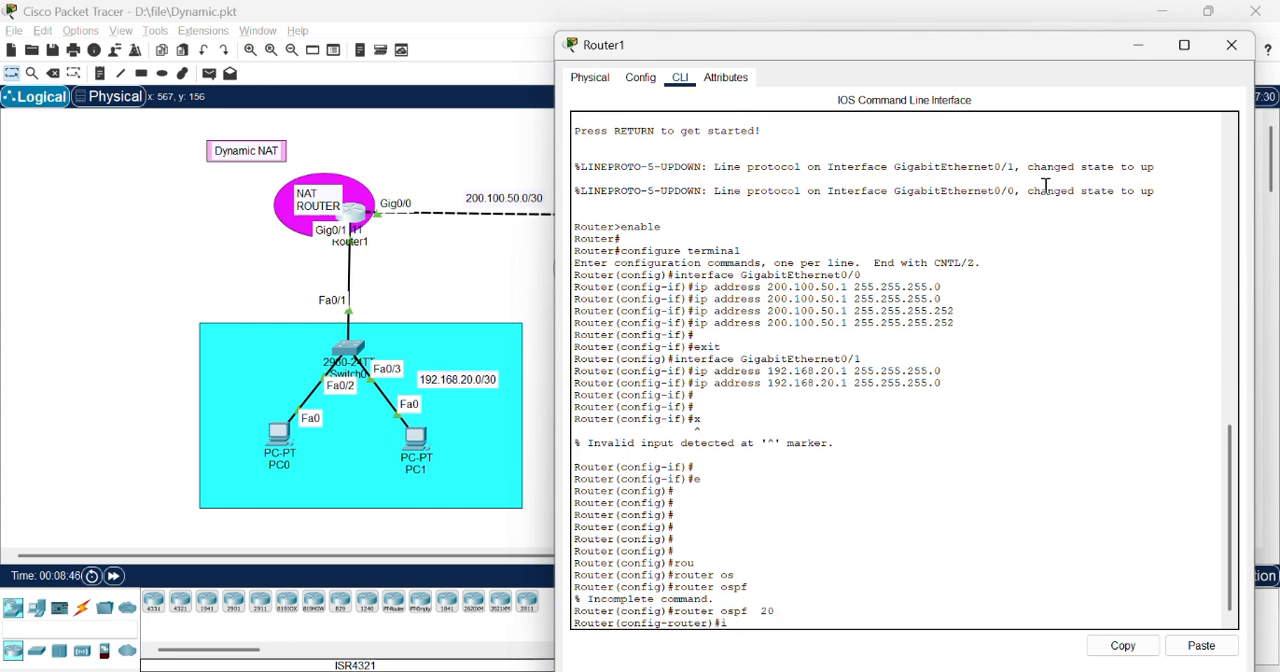
Step: Set Router1's OSPF router ID to 1.2.3.4
text(ro)
key(Tab)
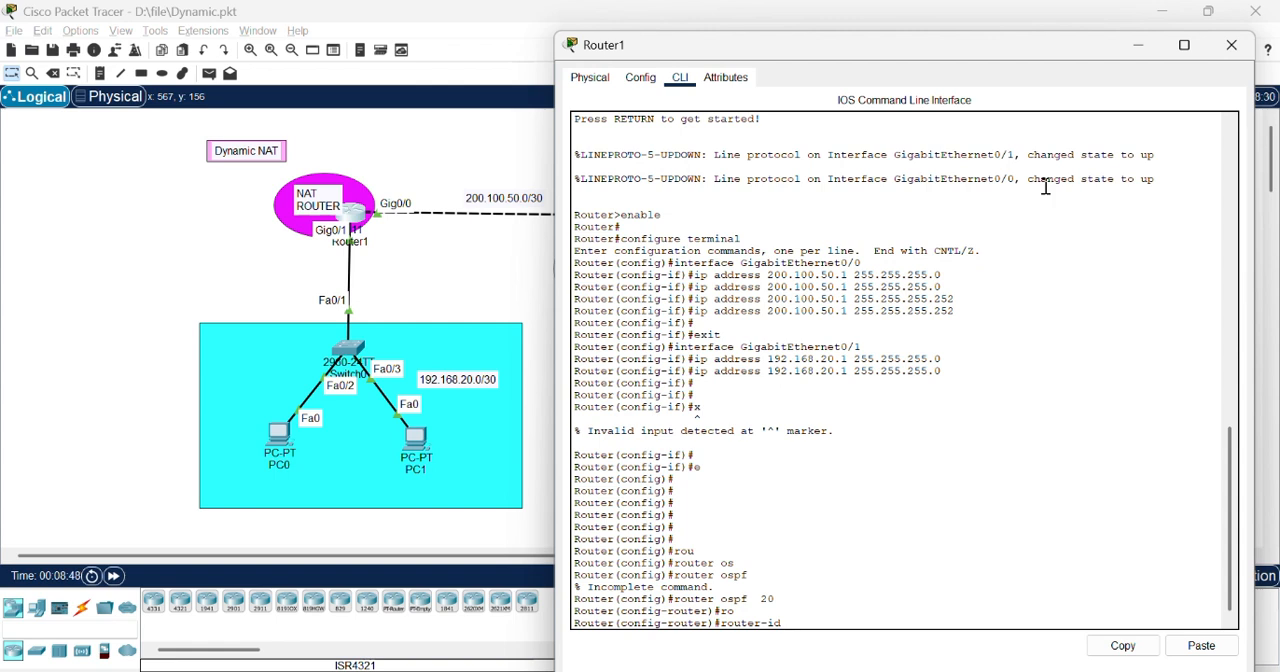
text(1.2.3.4)
key(Return)
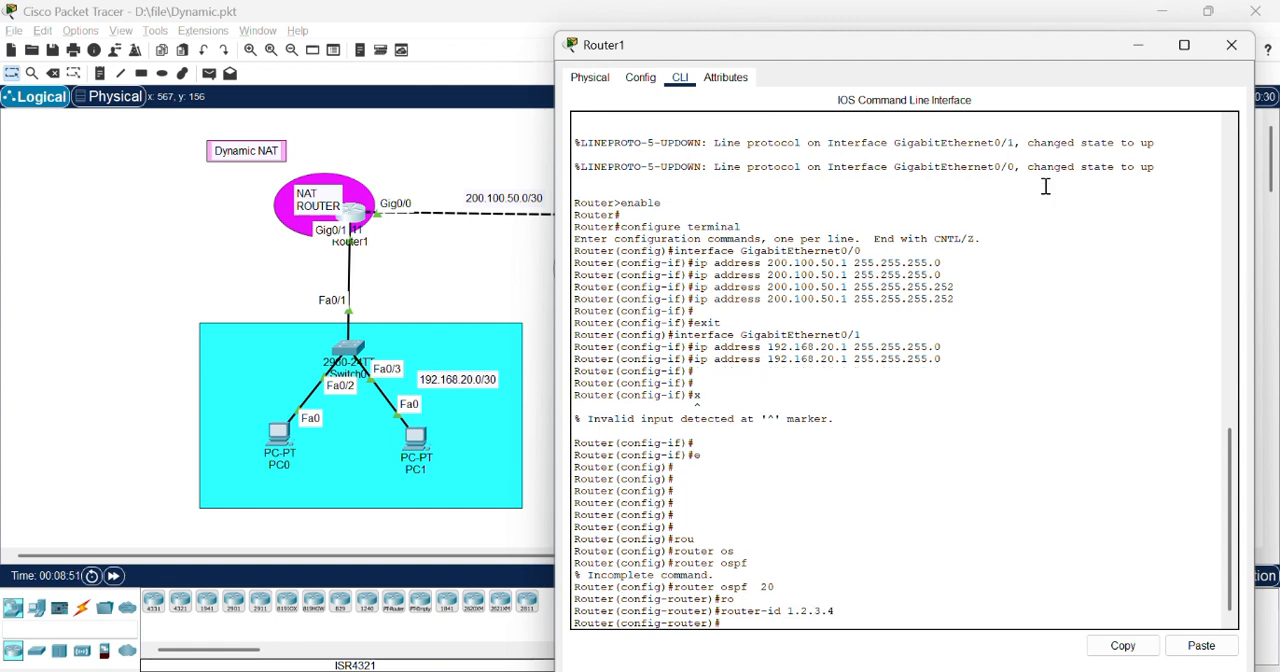
Step: Advertise network 192.168.20.0 with wildcard mask 0.0.0.255 in OSPF area 0 on Router1
text(net)
key(Tab)
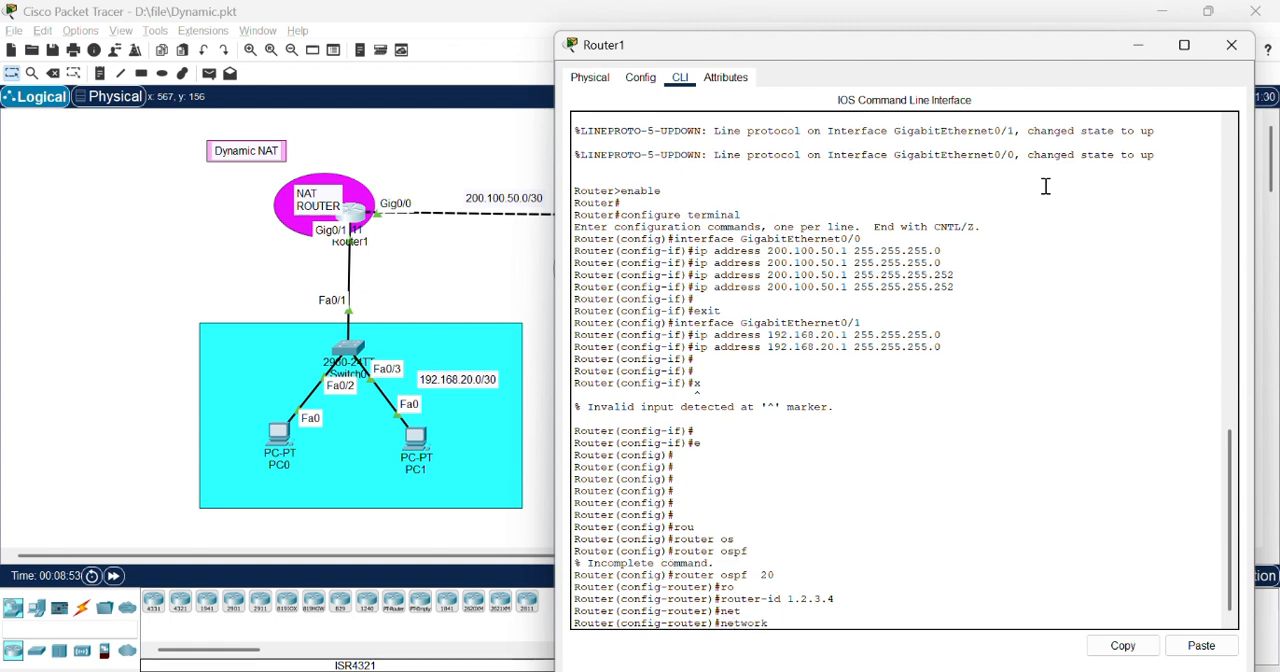
text(192.168.20.0 0.0.)
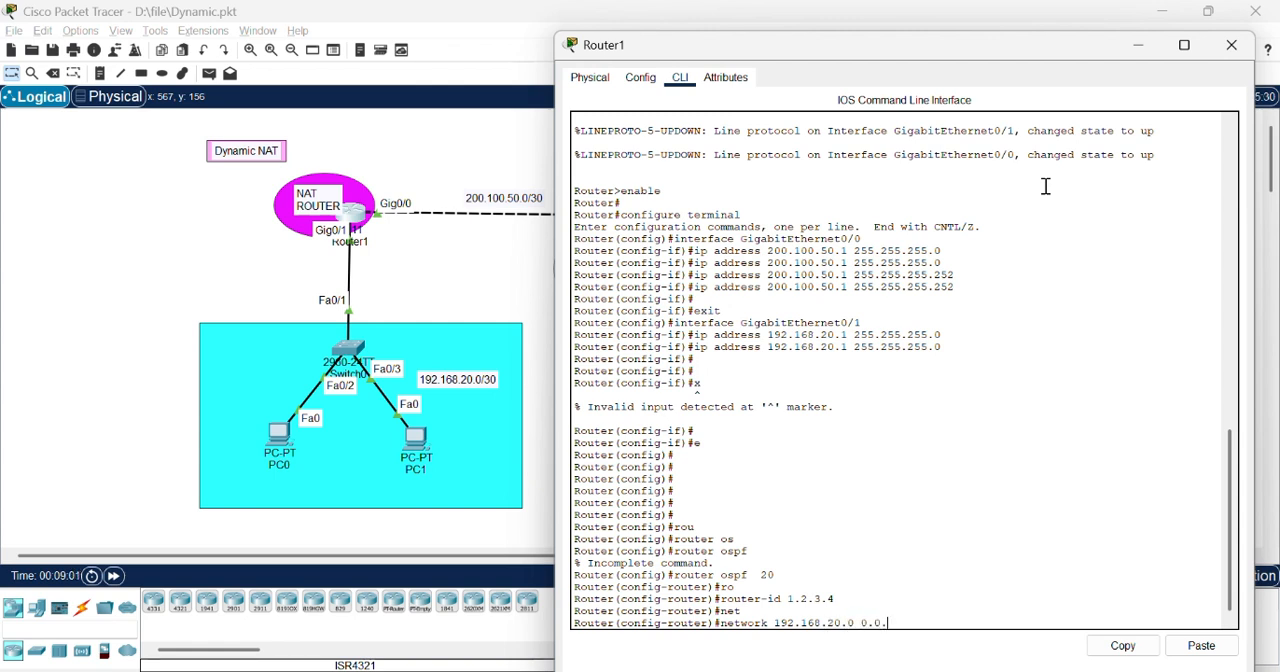
text(0.255 area 0)
key(Return)
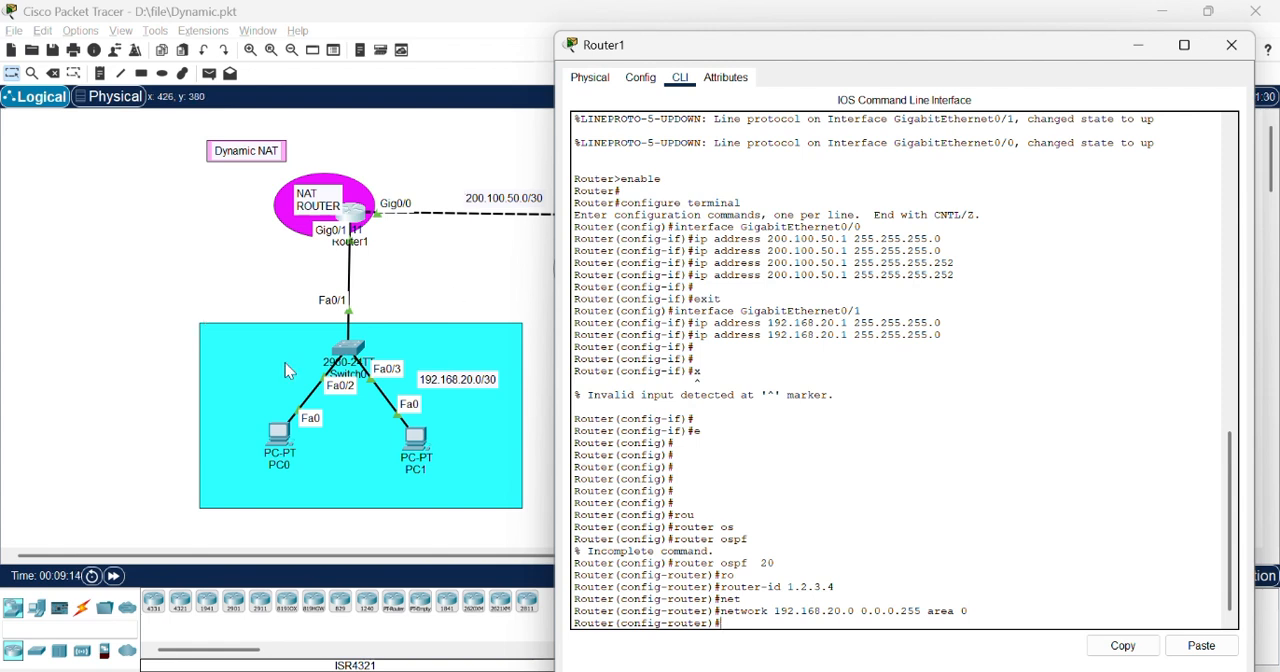
Step: Advertise network 200.100.50.0 with wildcard mask 0.0.0.3 in OSPF area 0 on Router1
text(net)
key(Tab)
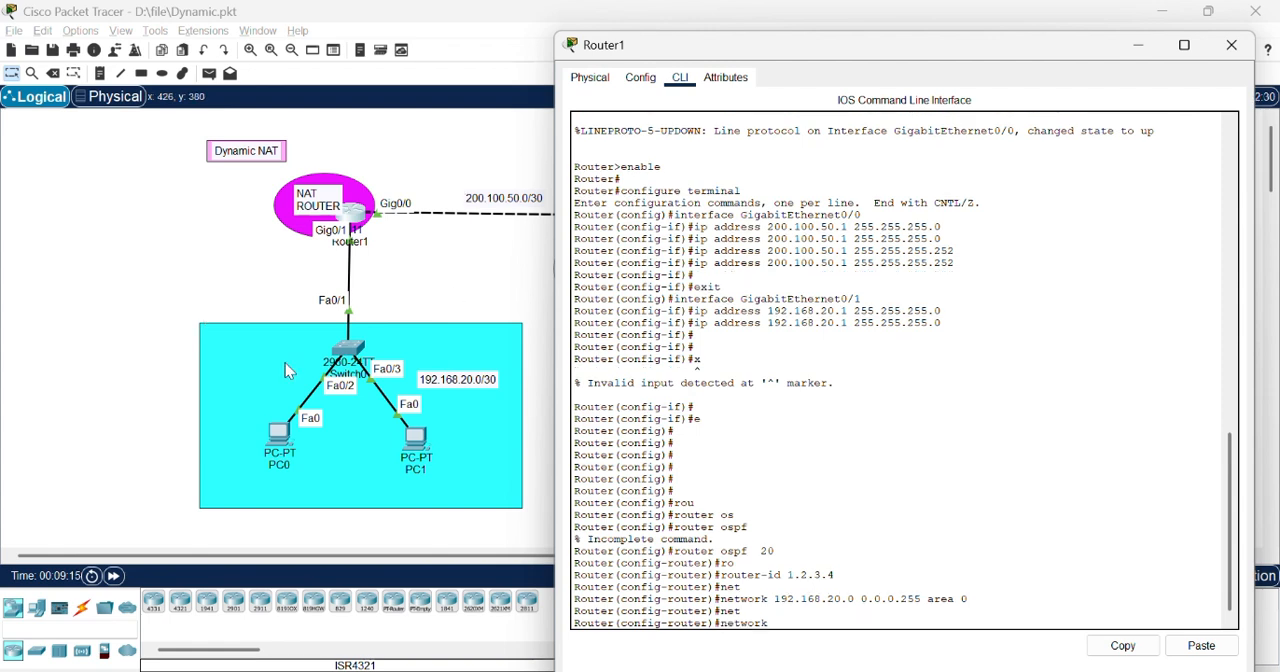
text(200.100.50.0 0)
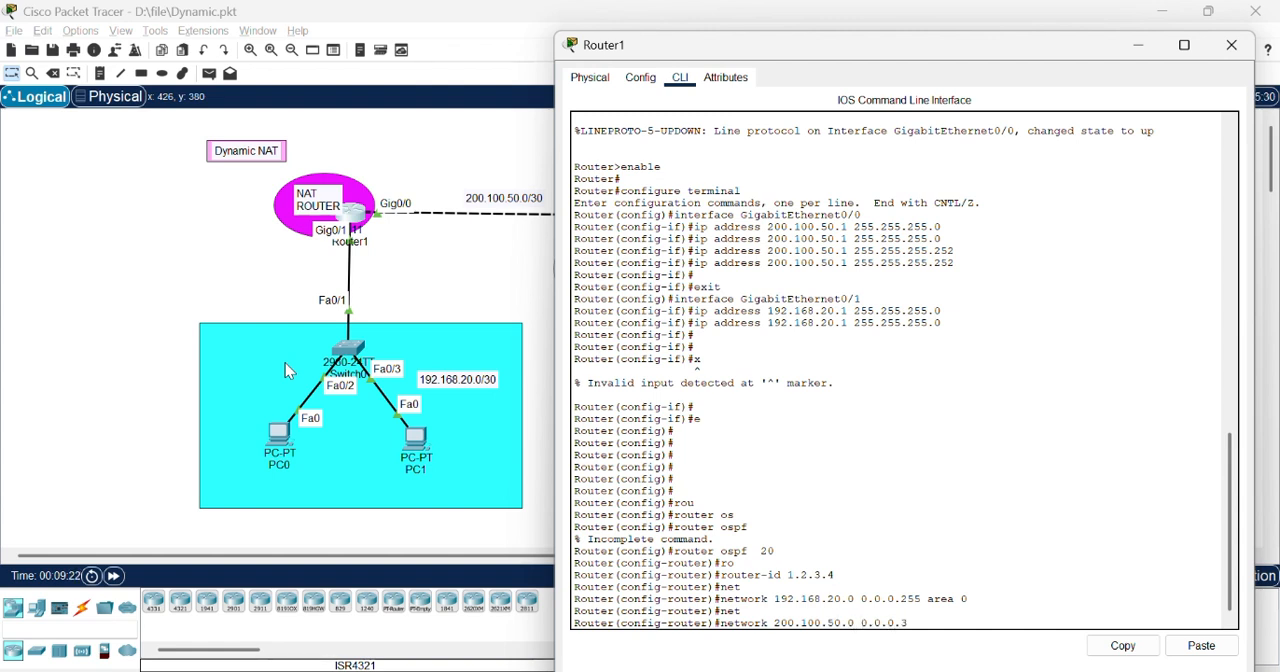
text(.0.0.3 area 0)
key(Return)
key(Return)
key(Return)
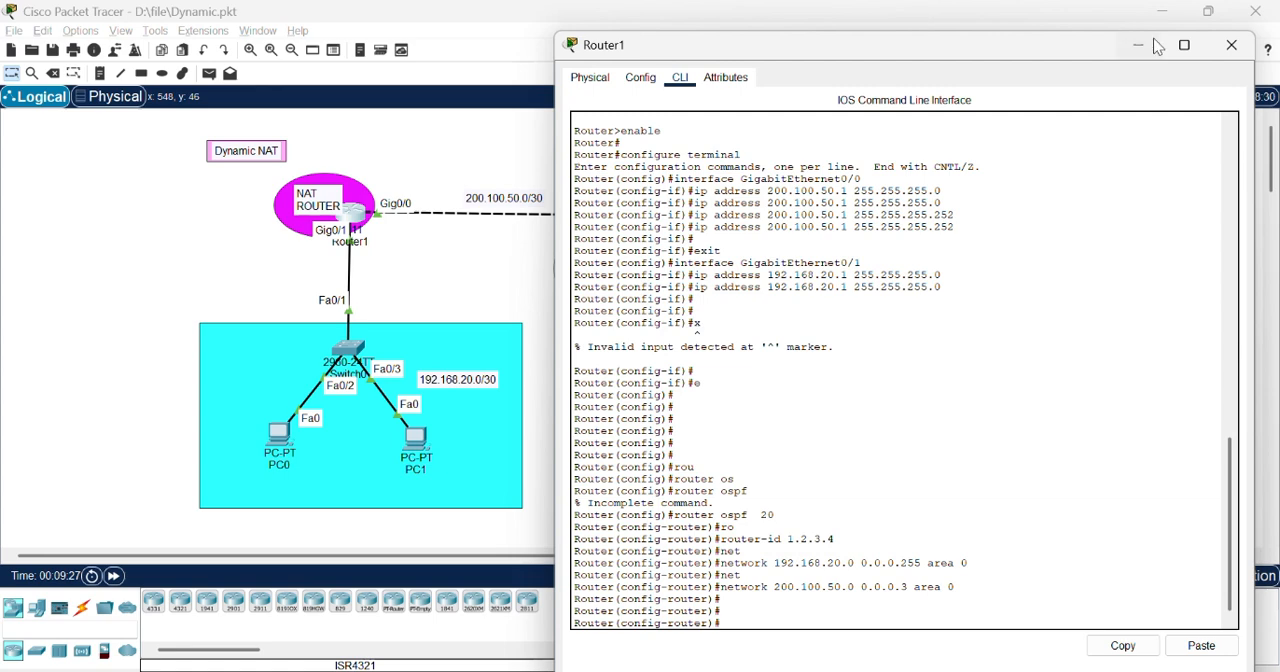
Step: Close Router1's window, open the ISP router's command line and return it to global configuration mode
click(1229, 56)
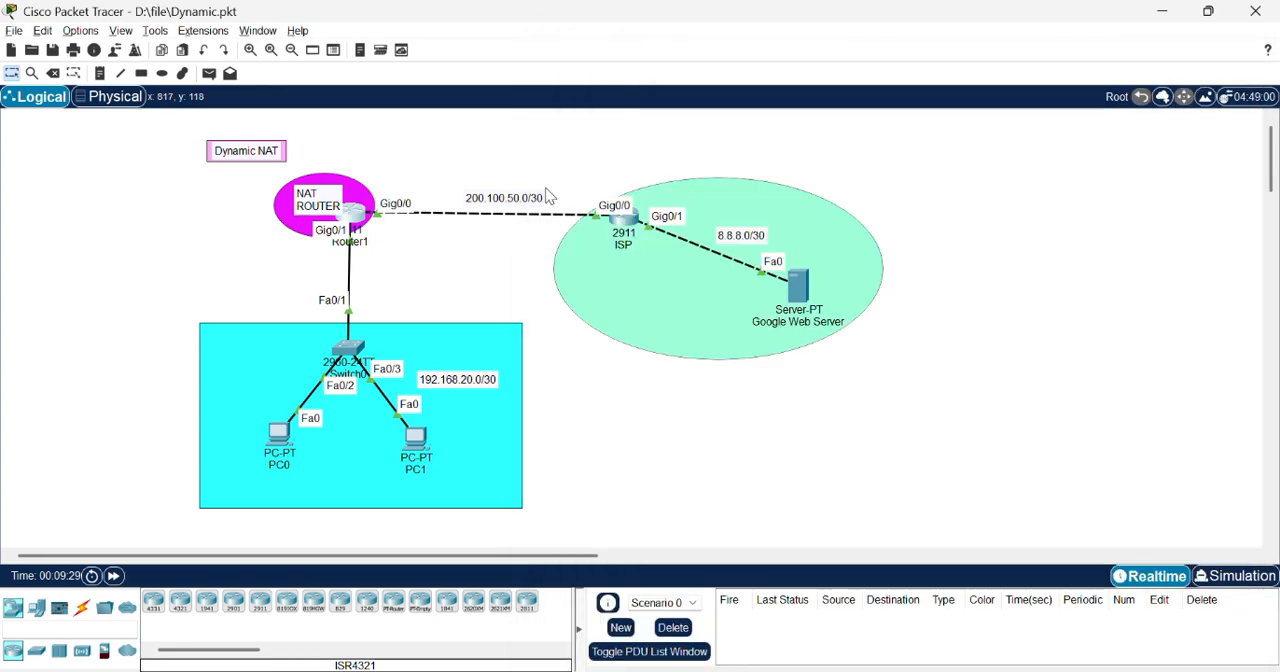
click(622, 222)
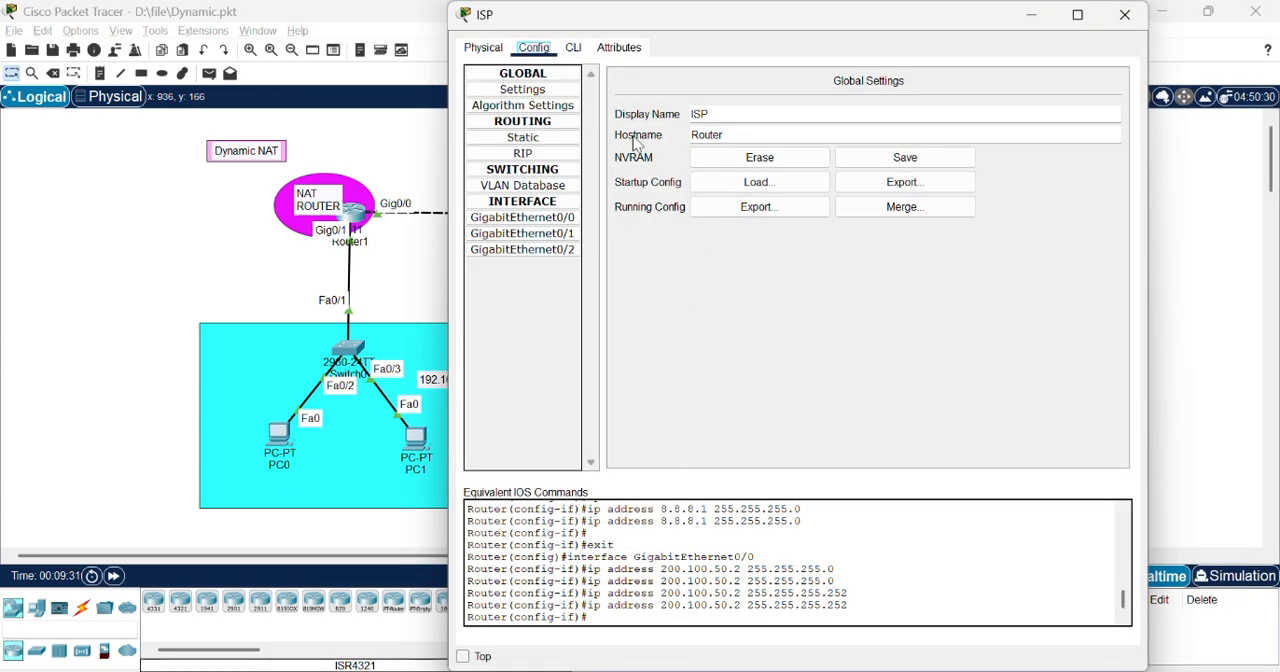
drag(848, 34, 973, 53)
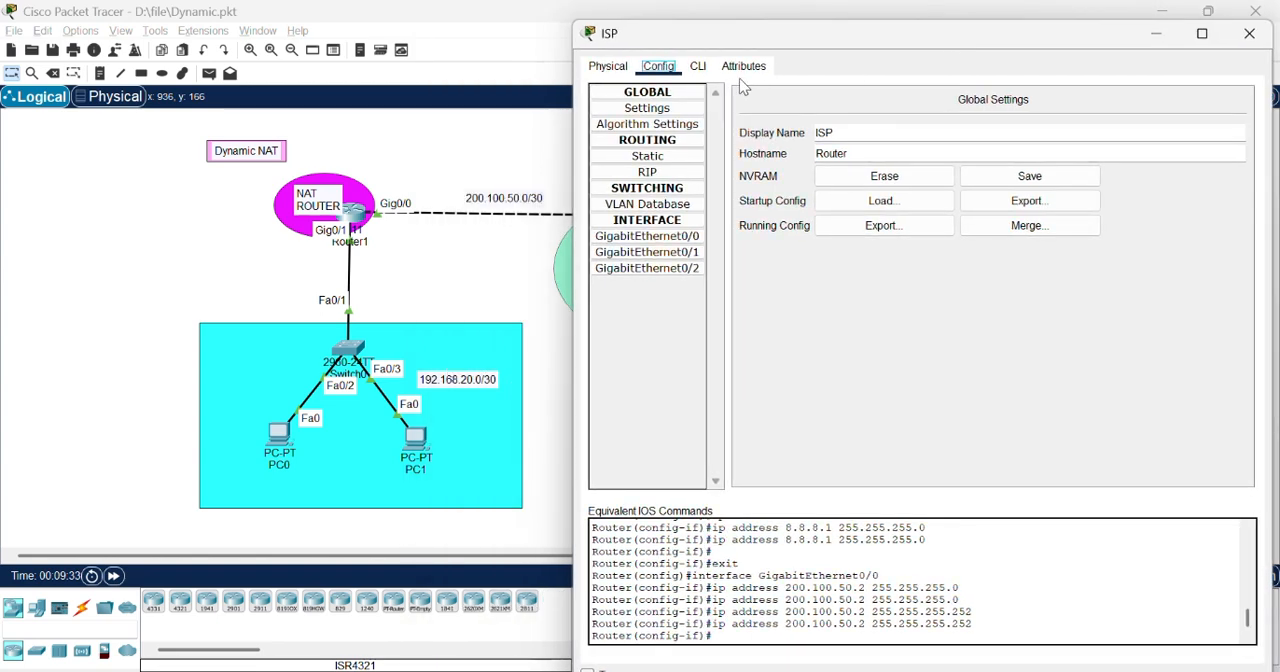
click(698, 66)
key(Return)
key(Return)
text(er(config-if)#e)
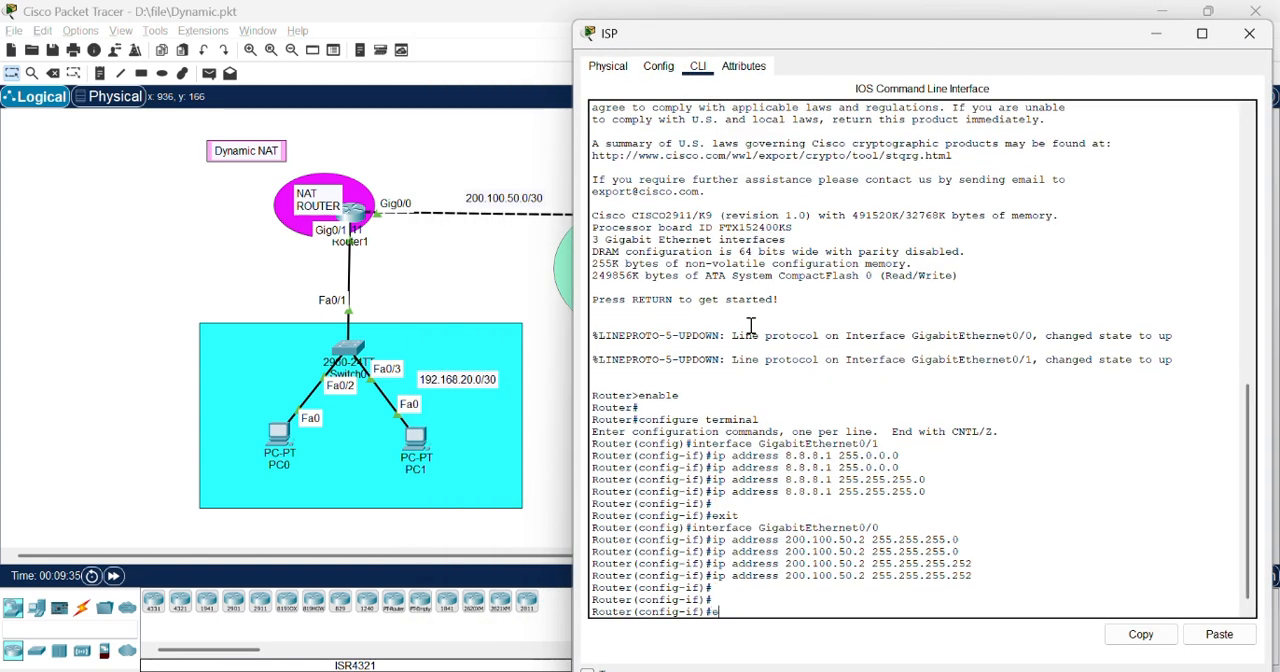
text(x)
key(Return)
key(Return)
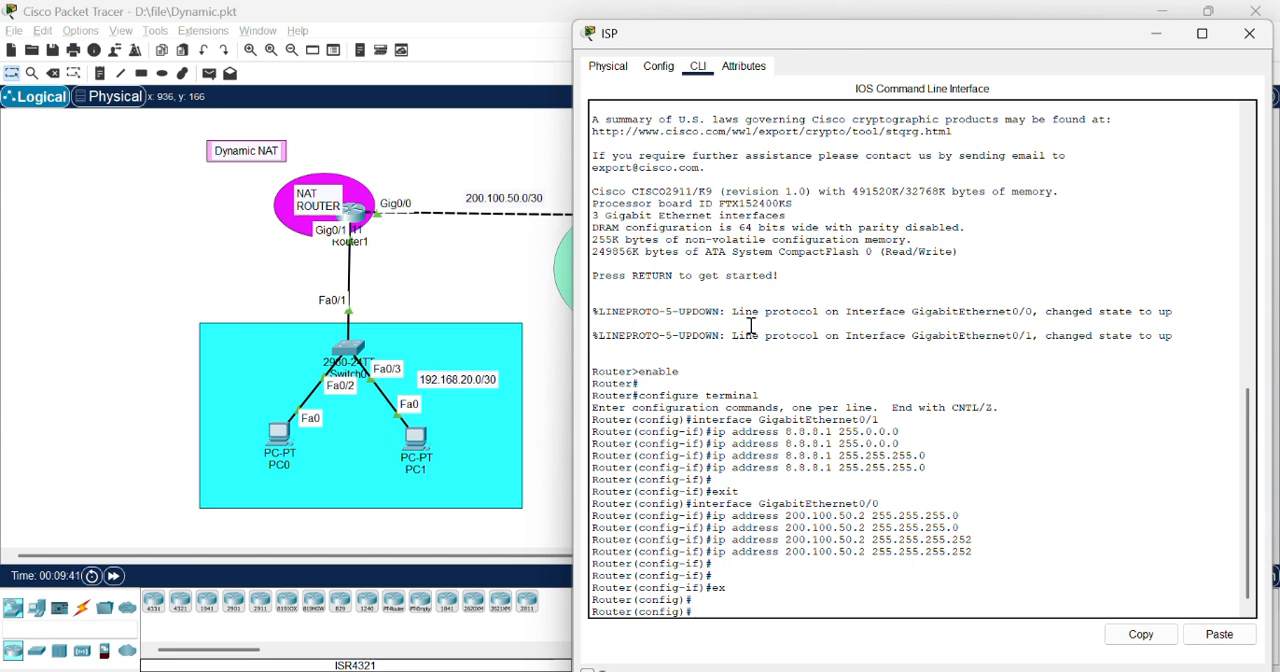
Step: Start OSPF process 20 on the ISP router
key(Tab)
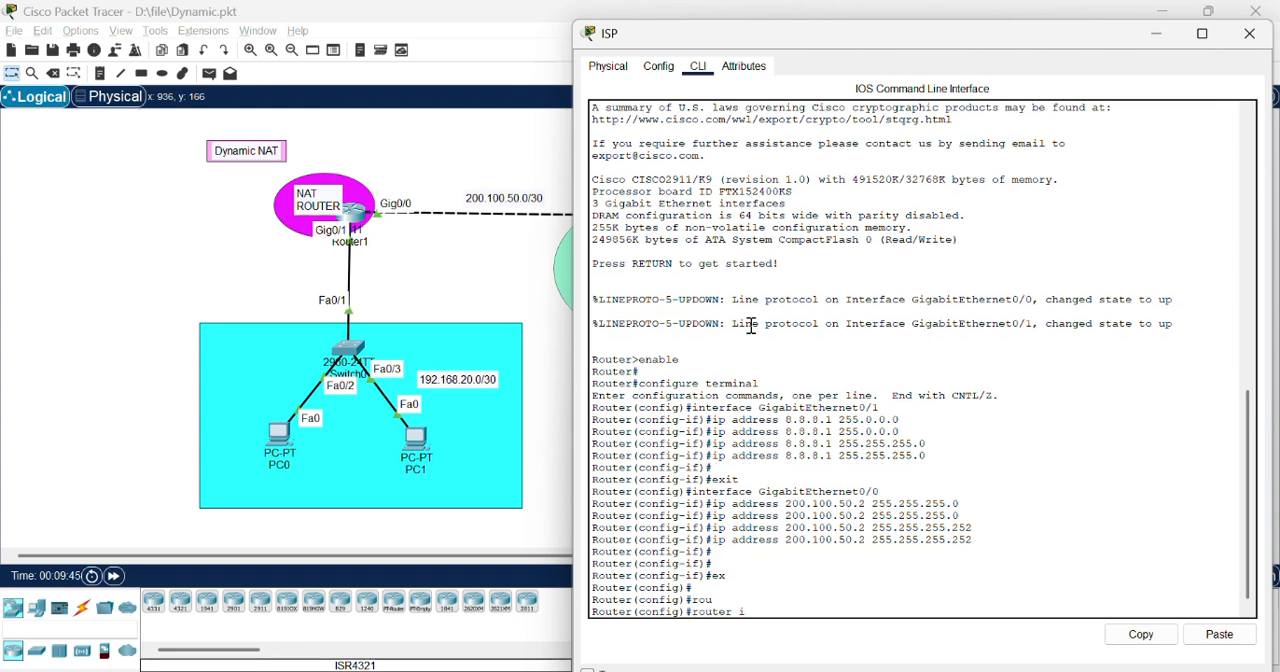
text(os)
key(Tab)
key(Return)
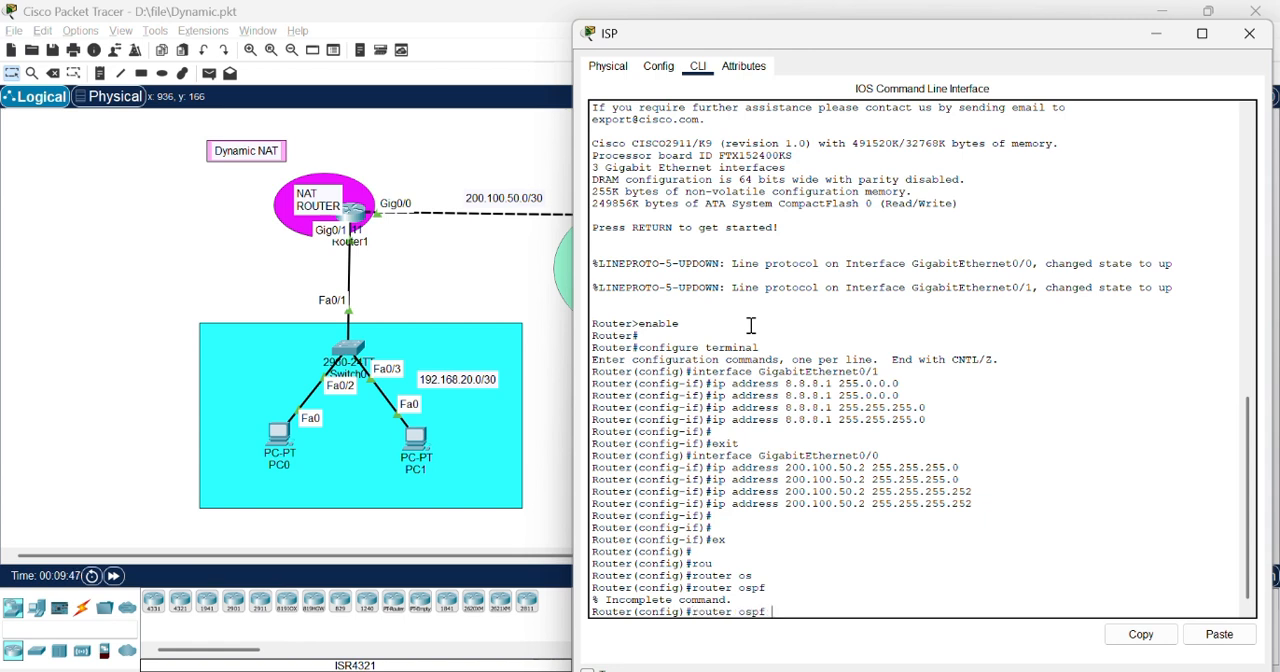
text(20)
key(Return)
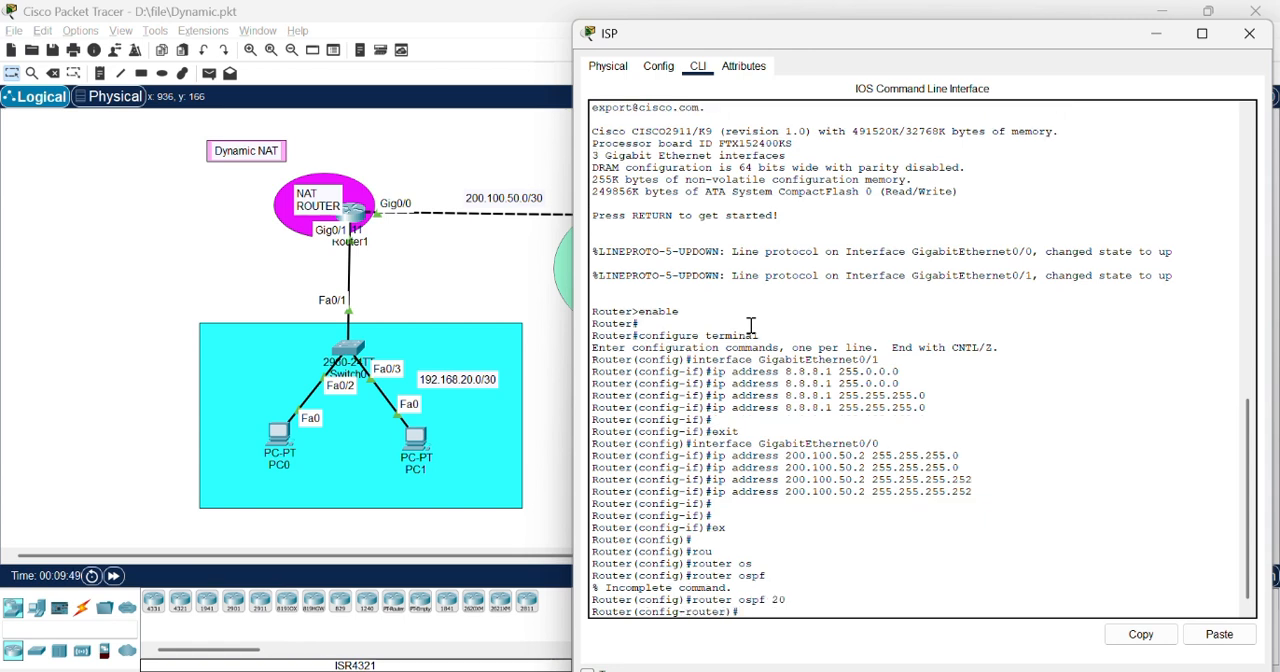
Step: Set the ISP router's OSPF router ID to 4.3.2.1
key(Tab)
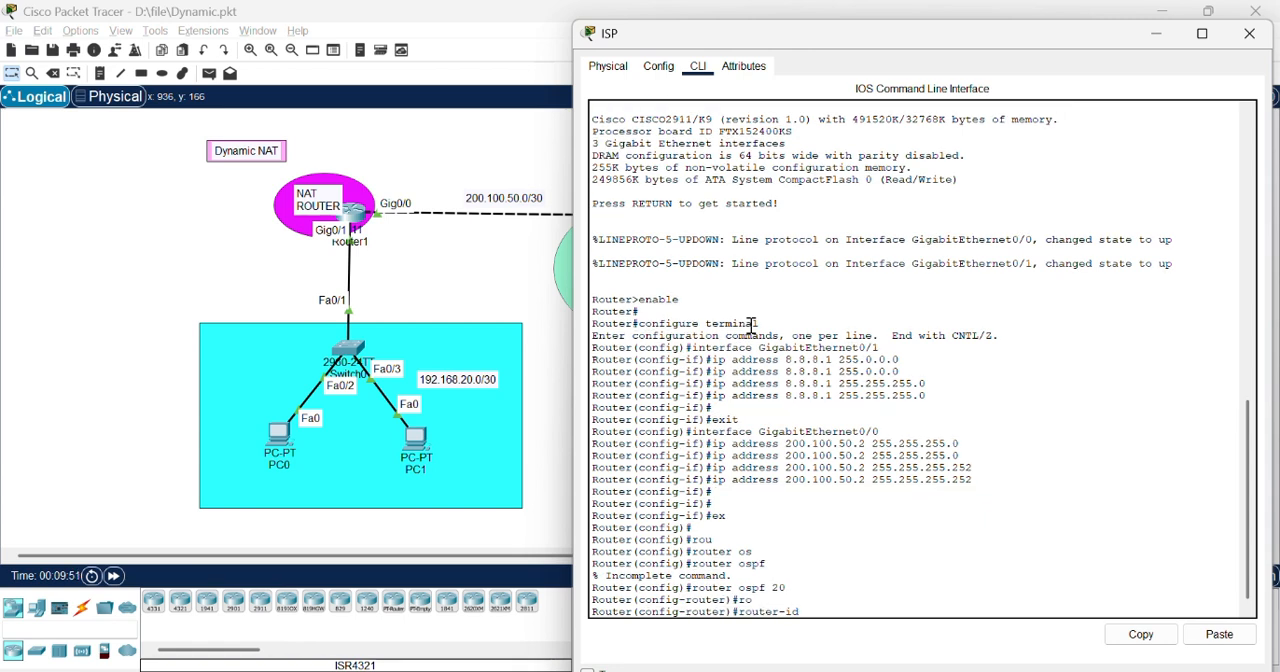
text(4.3.2.1)
key(Return)
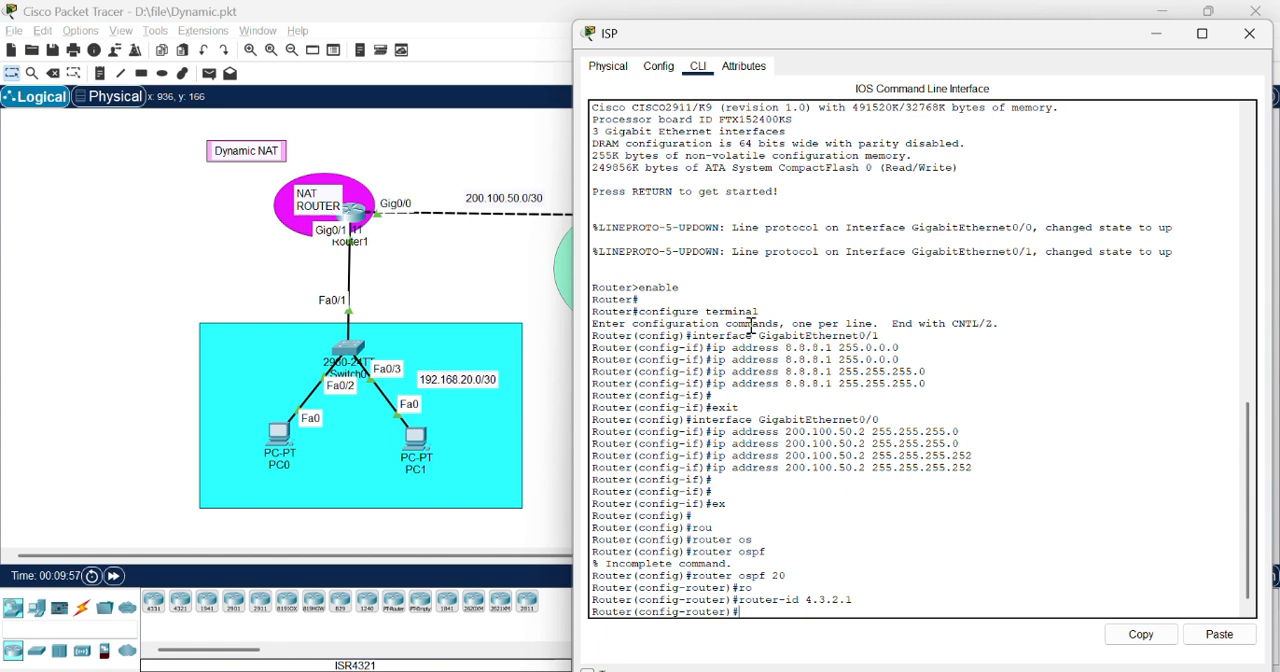
Step: Advertise network 8.8.8.0 with wildcard mask 0.0.0.255 in OSPF area 0 on the ISP router
text(network)
key(BackSpace)
key(BackSpace)
key(BackSpace)
text(8.8.8.0 0.0.0.255)
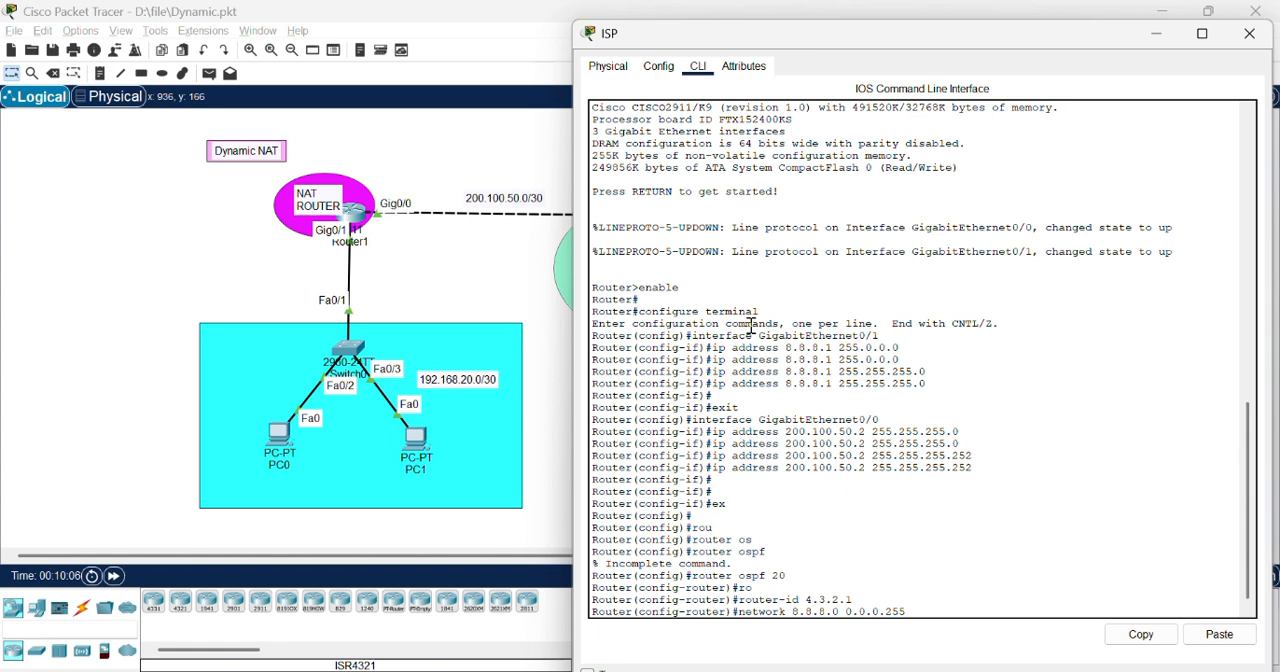
text( area 0)
key(Return)
Step: Advertise network 200.100.50.0 with wildcard mask 0.0.0.3 in OSPF area 0 on the ISP router and close its window
text(nfig-router)#n)
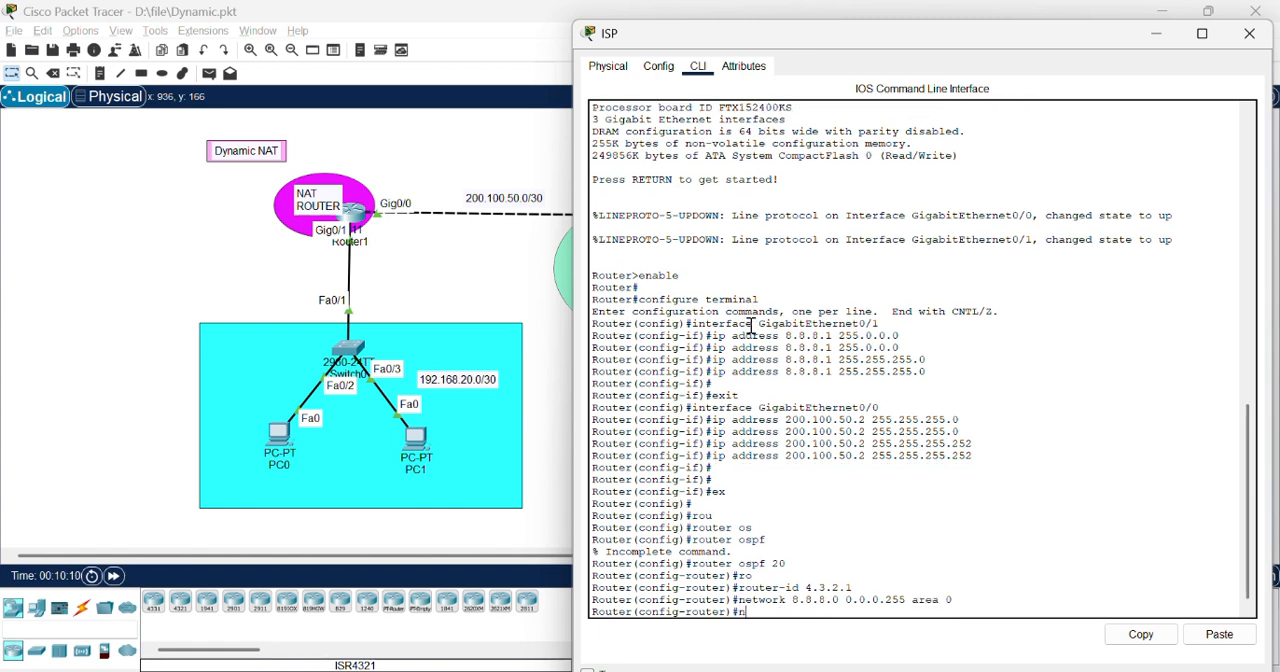
text(etwork 2000)
key(BackSpace)
key(BackSpace)
text(.100.50.0 0)
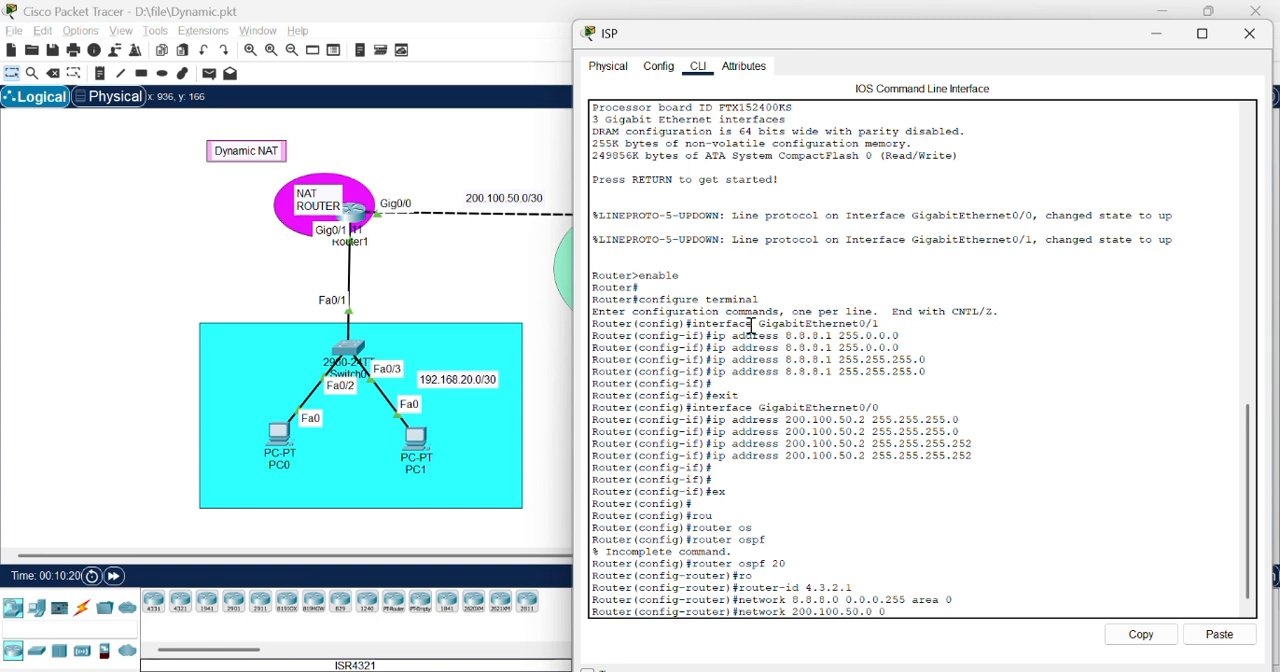
text(.0.0.3 area 0)
key(Return)
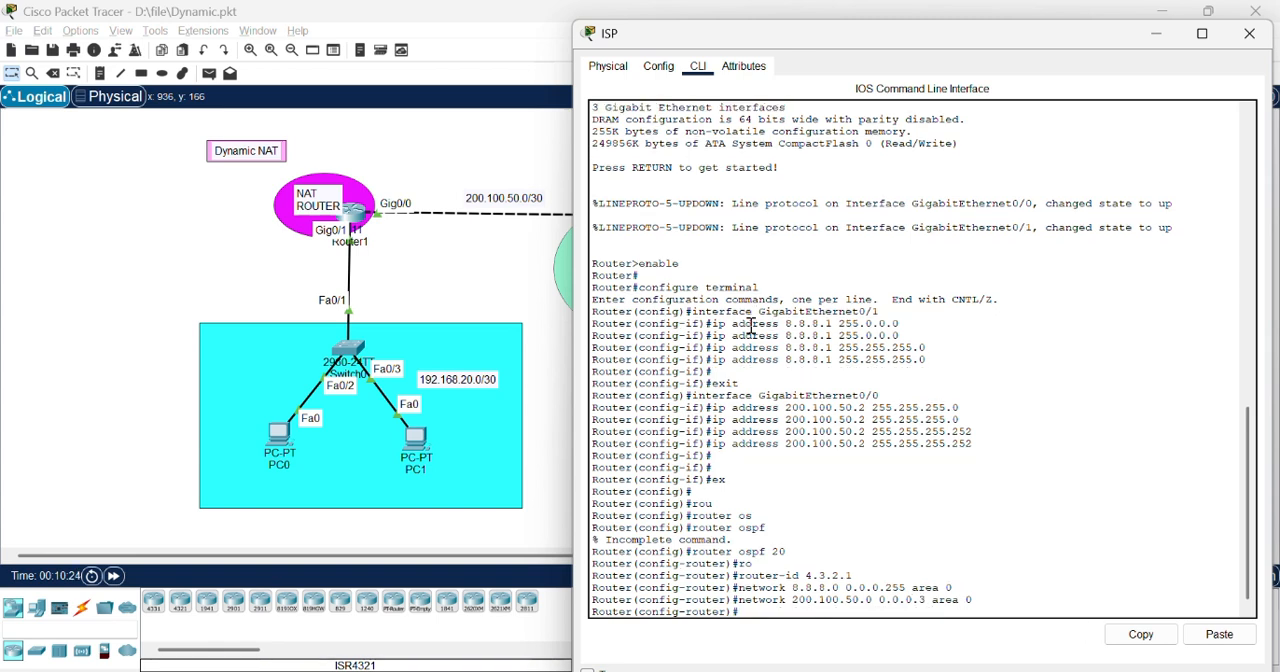
key(Return)
key(Return)
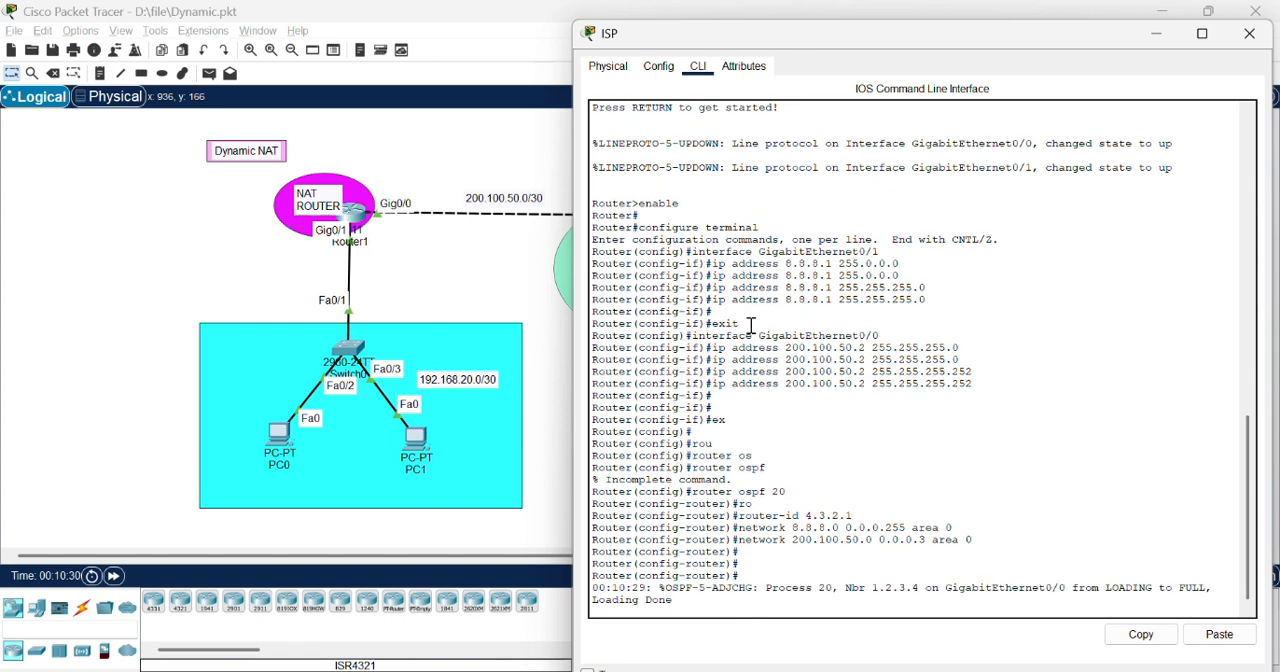
click(1249, 35)
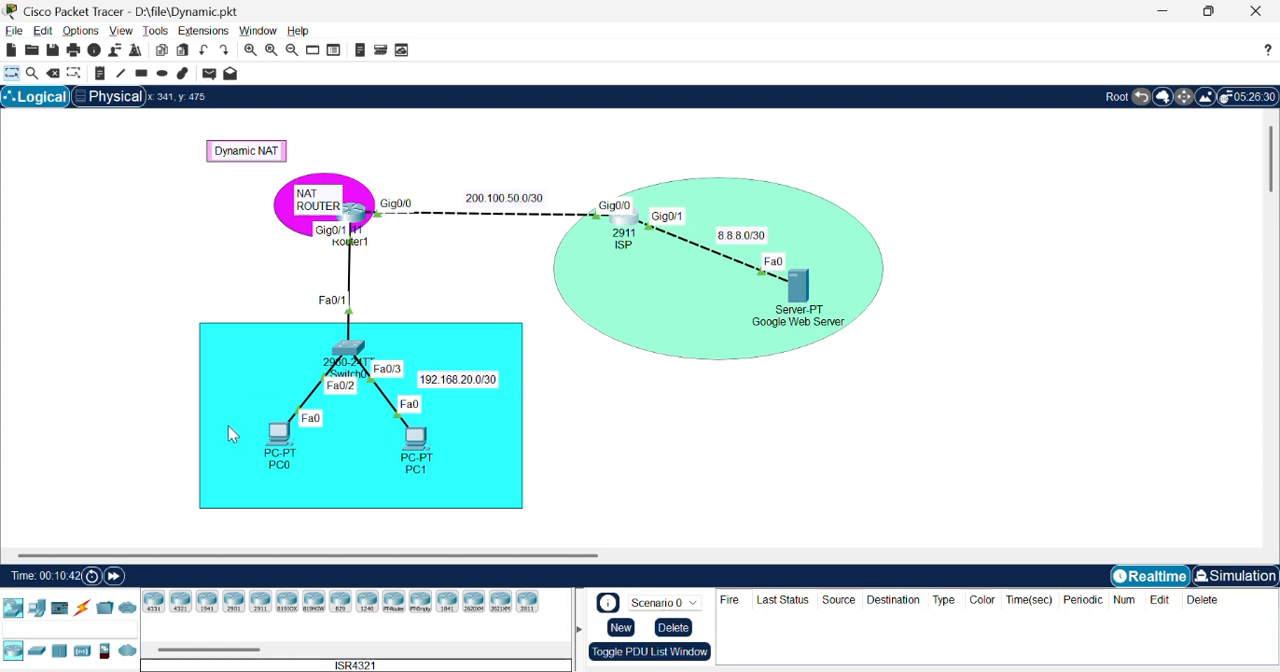
Step: Open PC0's command prompt and ping the Google web server at 8.8.8.8
click(279, 433)
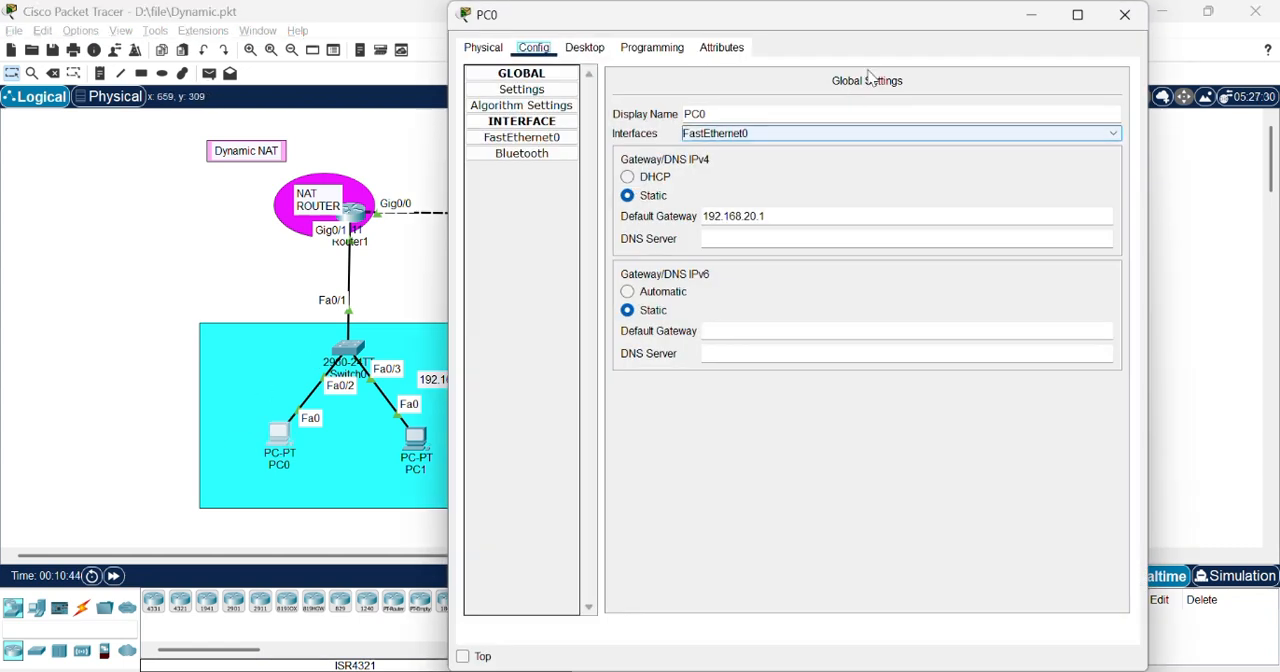
drag(873, 18, 1018, 55)
click(744, 96)
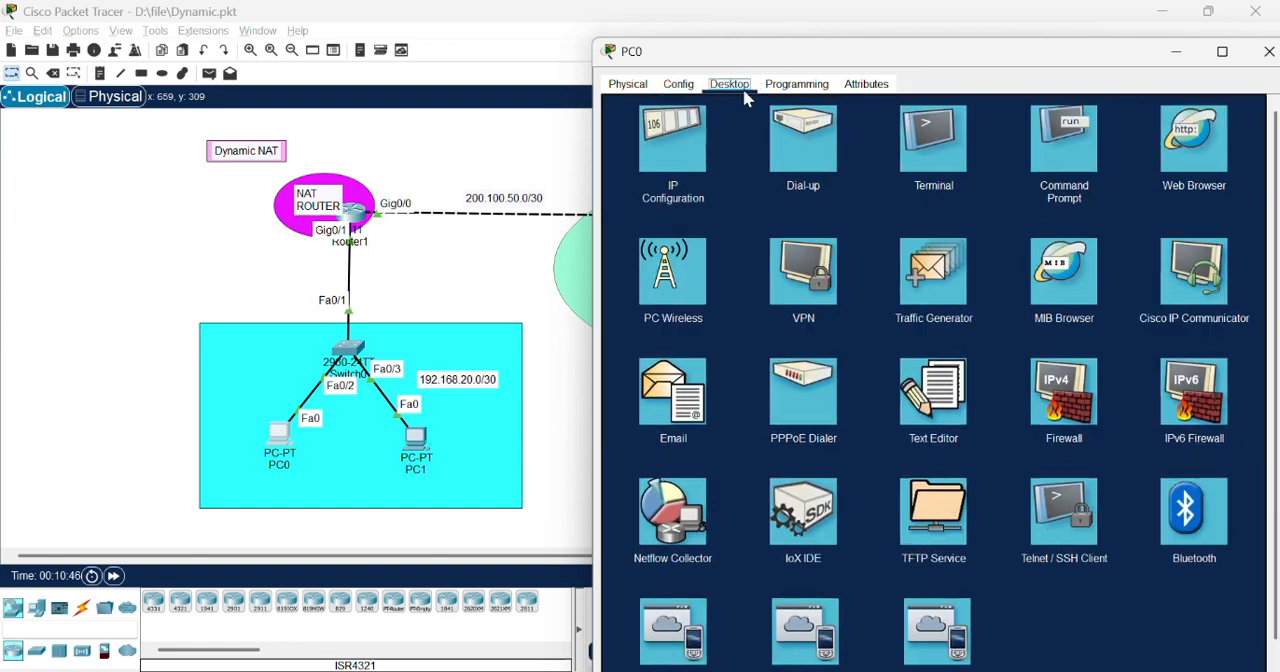
click(1064, 140)
text(p)
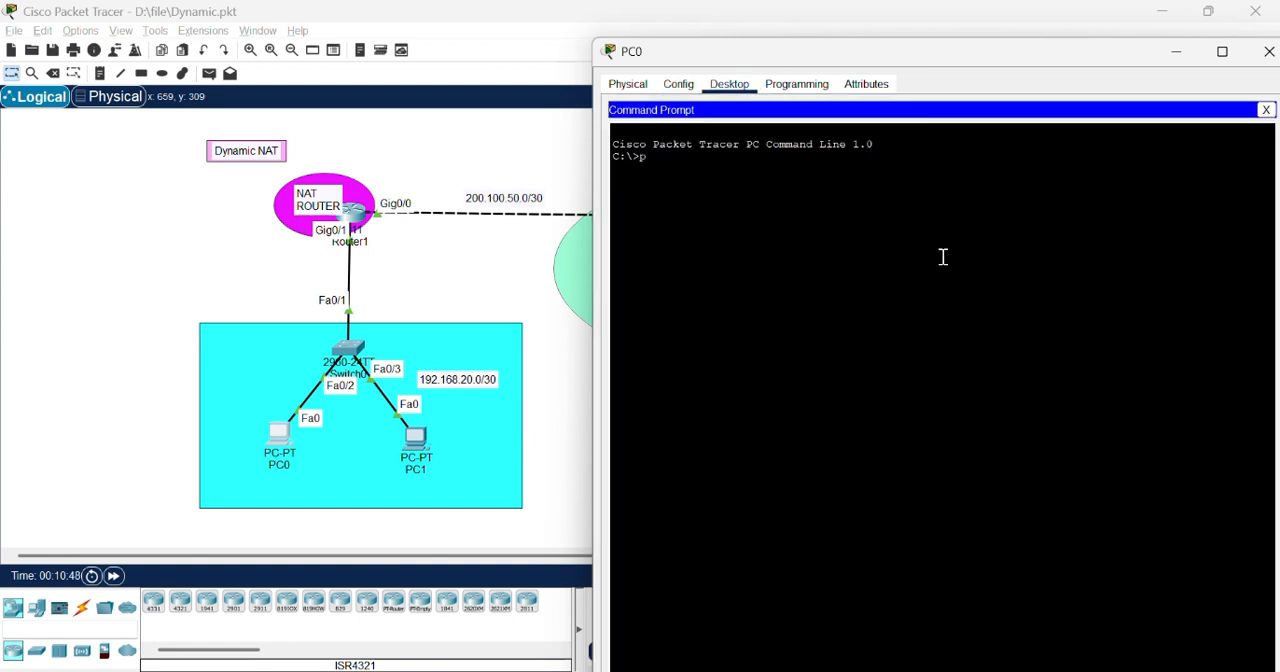
text(ing 8.8.8.8)
key(Return)
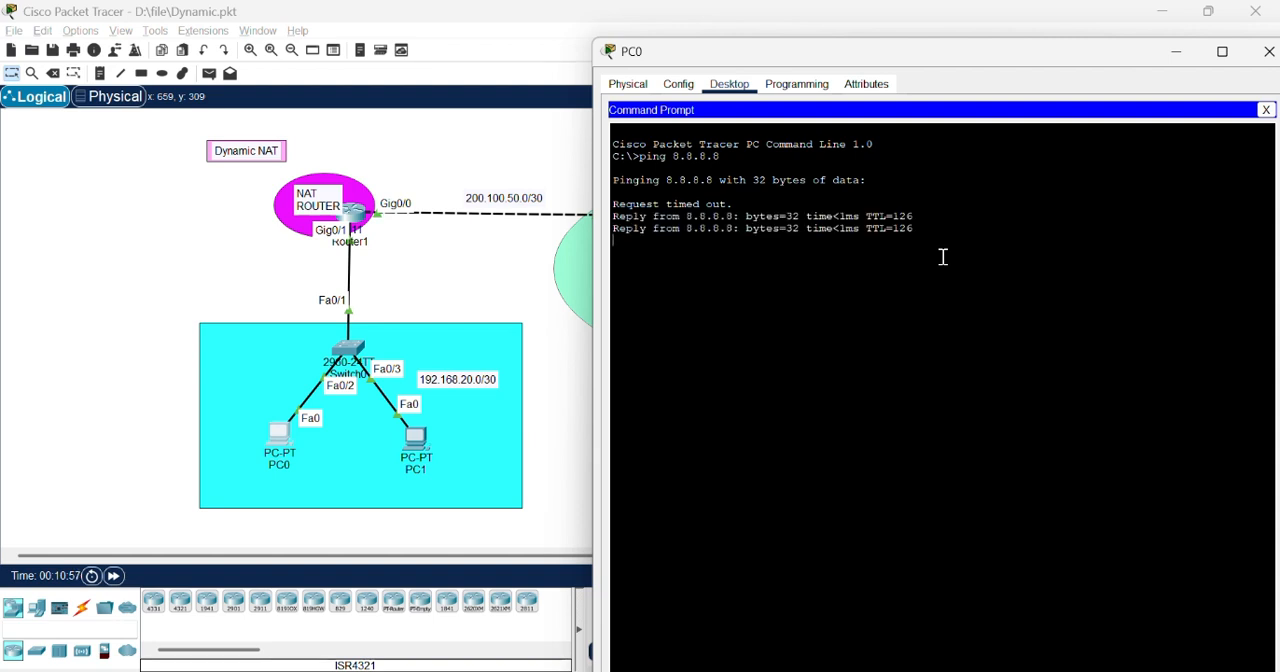
Step: Trace the route from PC0 to 8.8.8.8 with tracert
text(tra)
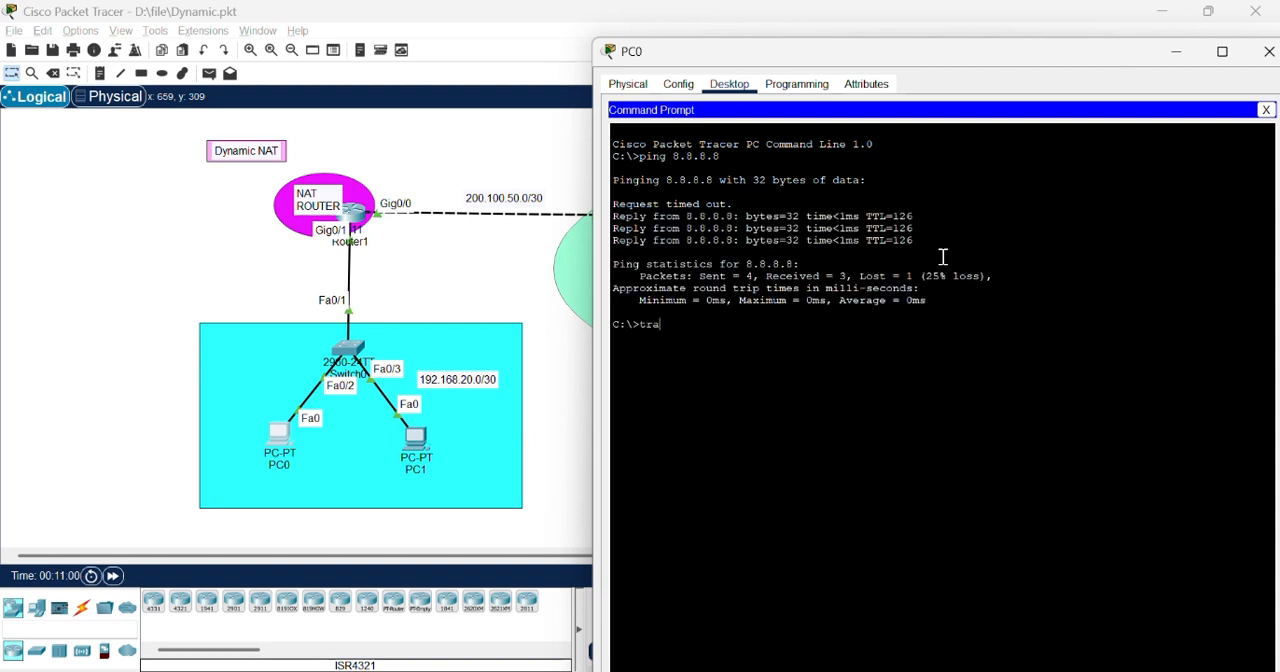
text(cer 8.8.8.8)
key(Return)
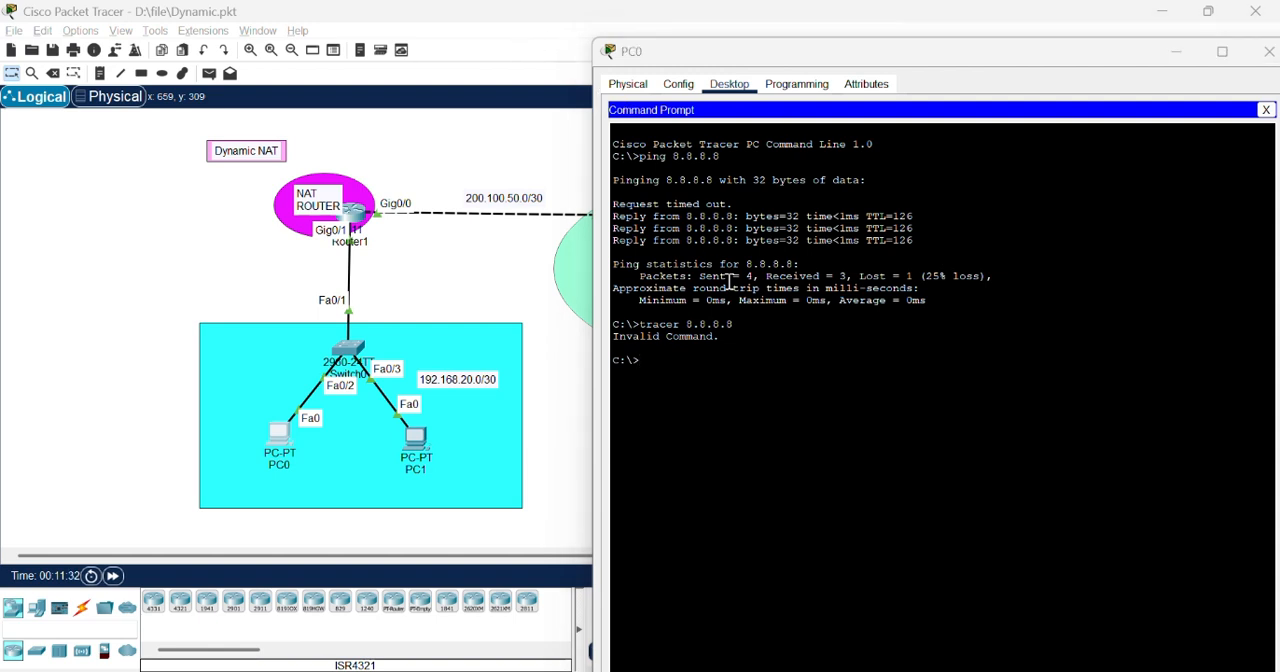
key(Up)
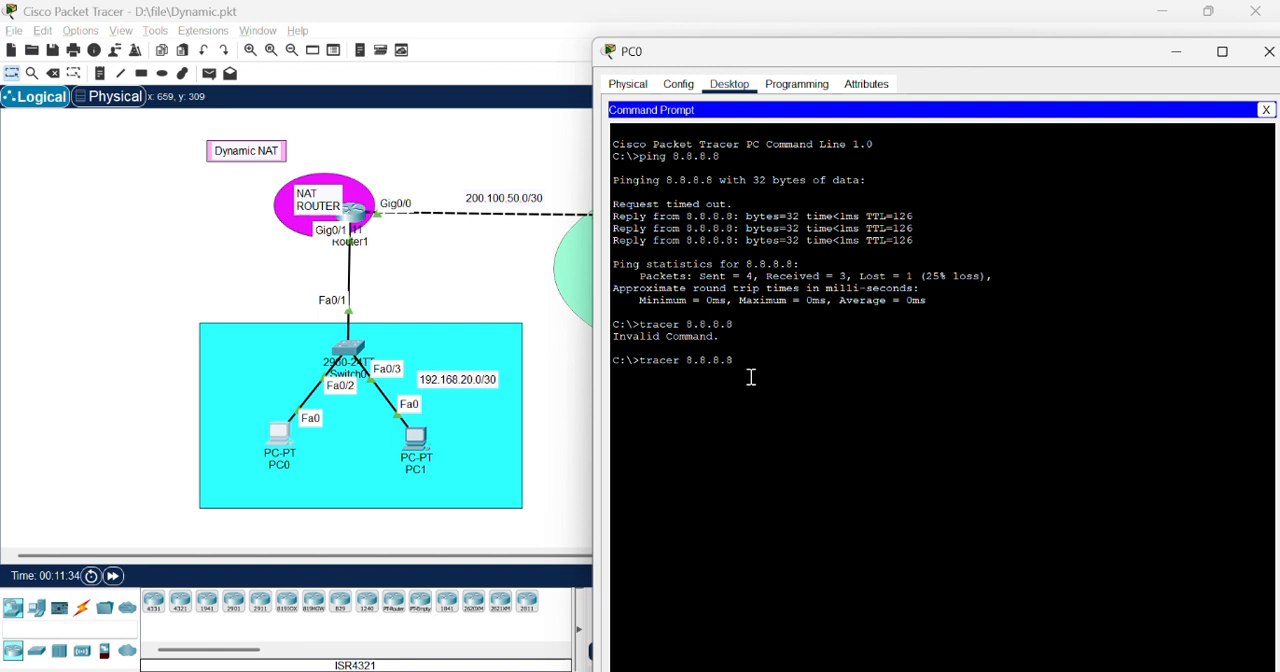
key(Left)
key(Left)
key(Left)
text(t)
key(Return)
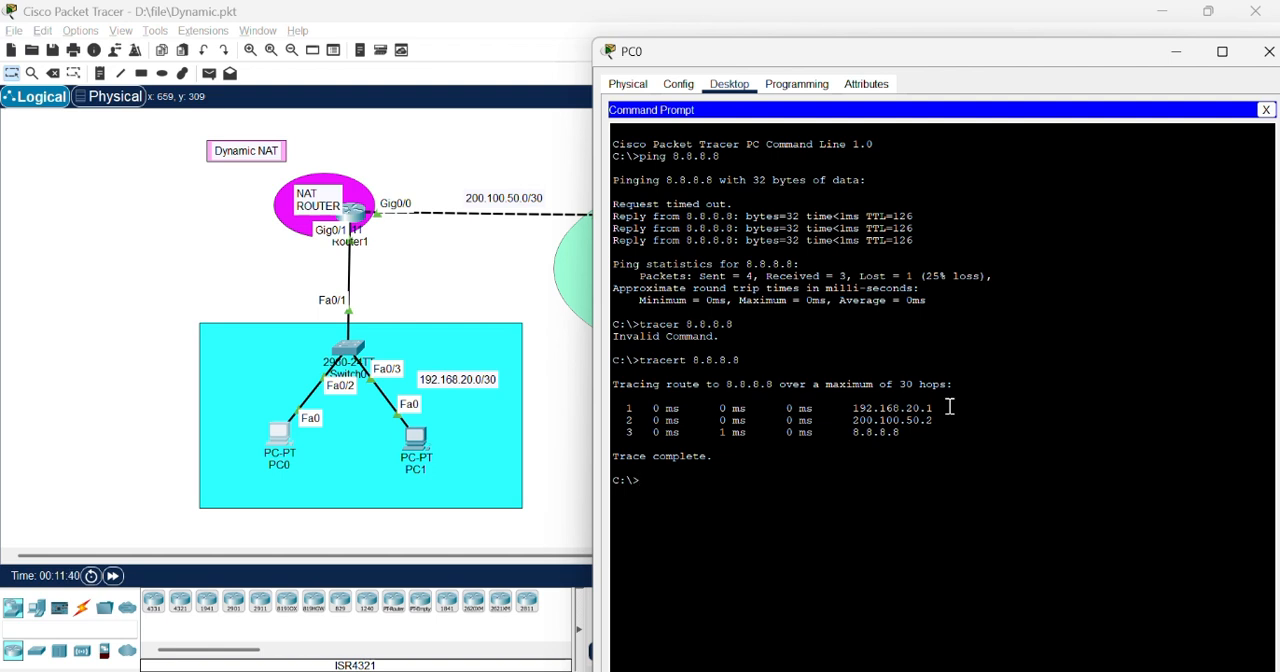
Step: Examine the first two hop addresses of the trace against the topology and close PC0's window
drag(938, 408, 853, 412)
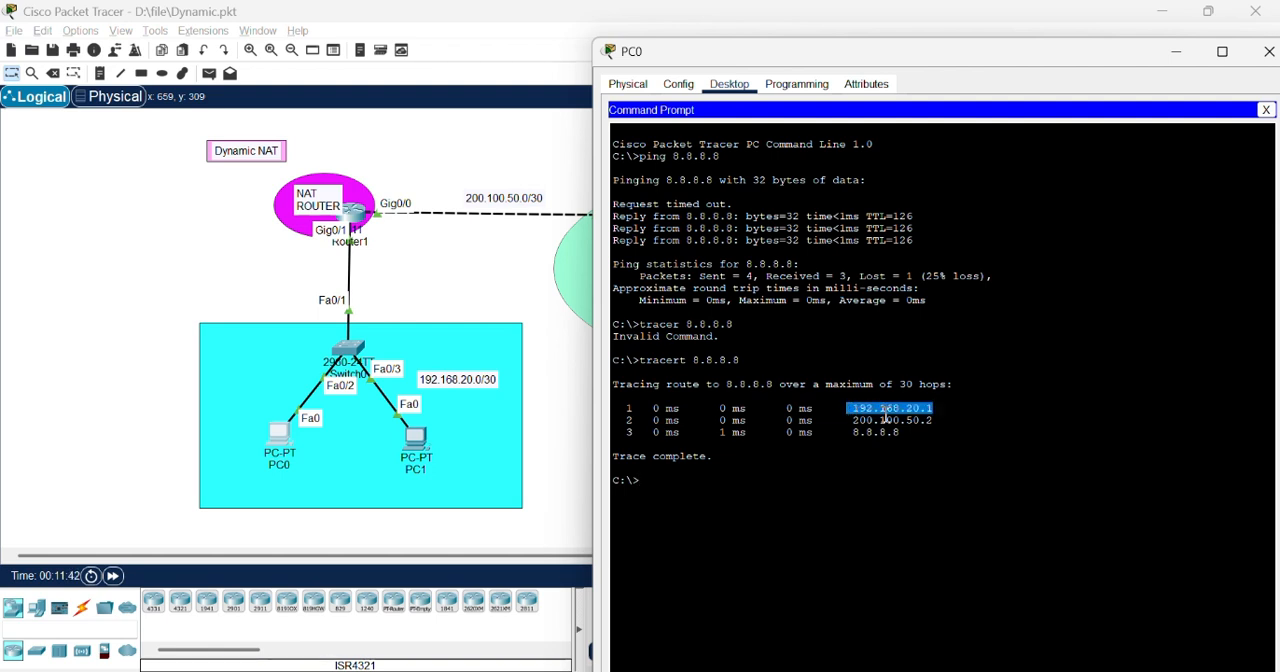
drag(950, 424, 857, 428)
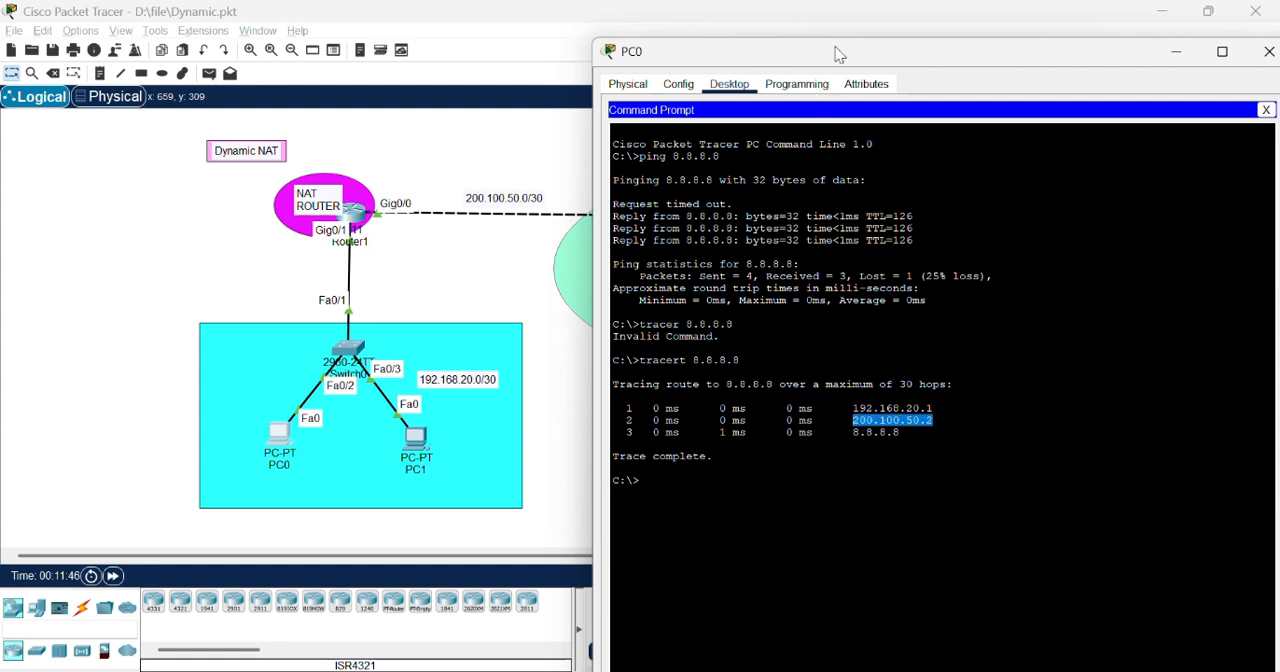
drag(838, 55, 910, 149)
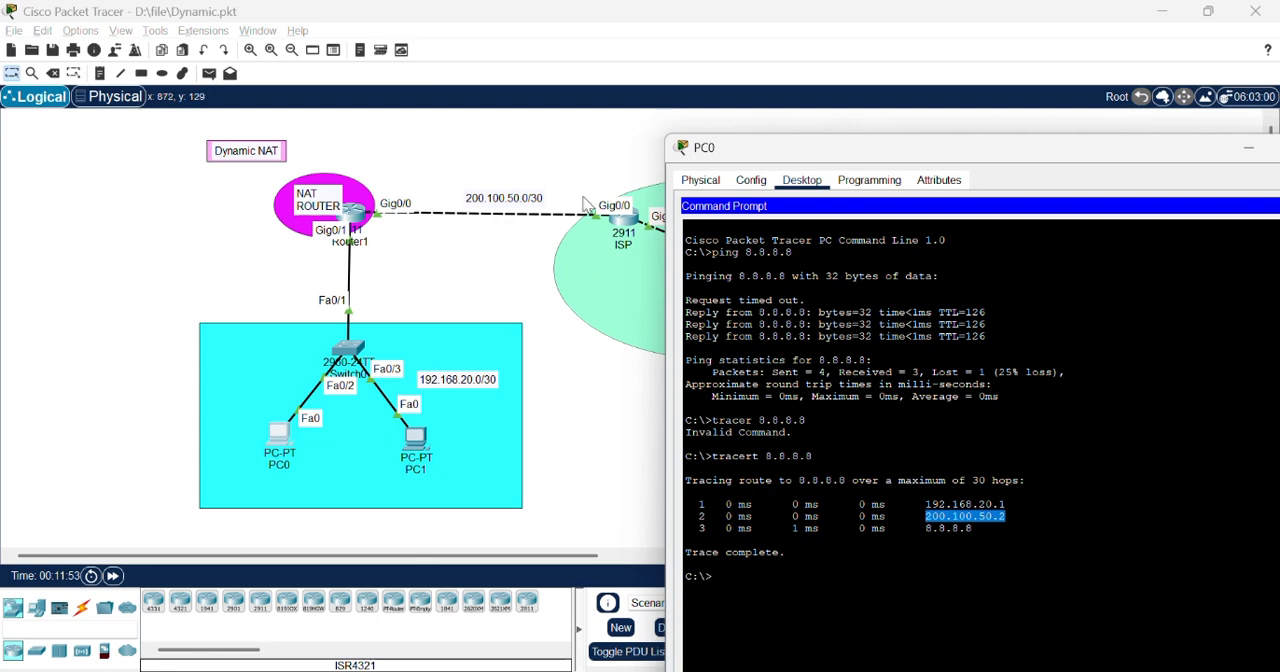
drag(1015, 145, 906, 90)
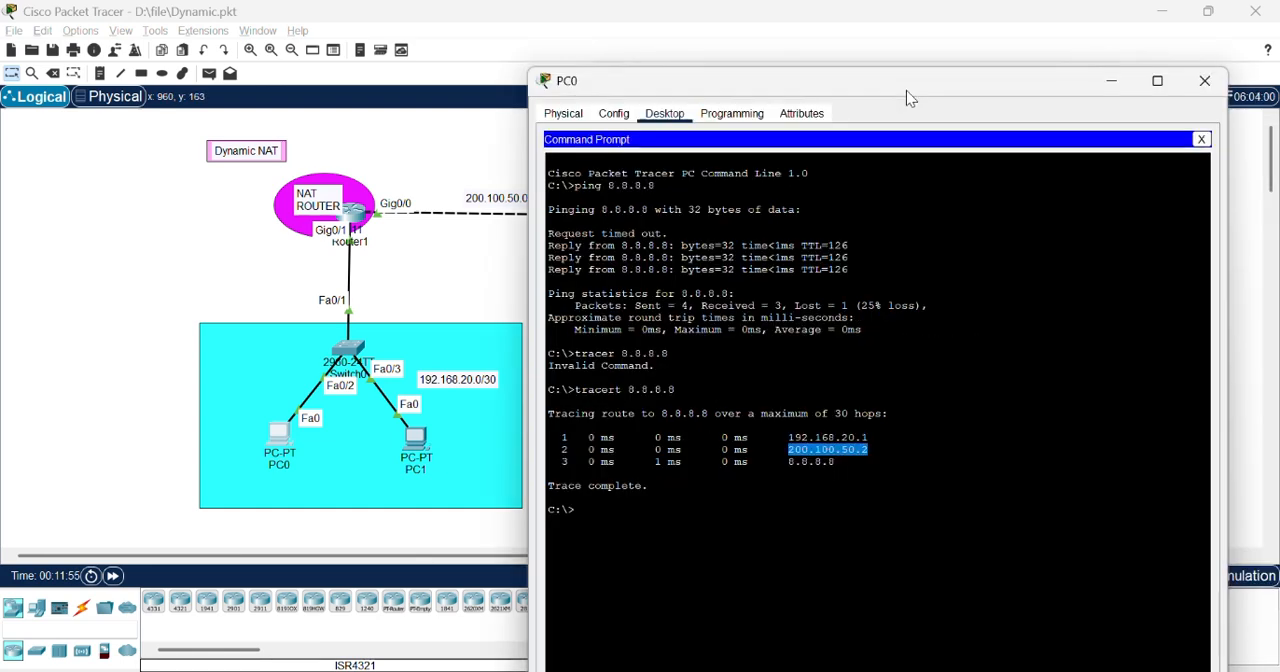
click(1206, 80)
key(alt+Tab)
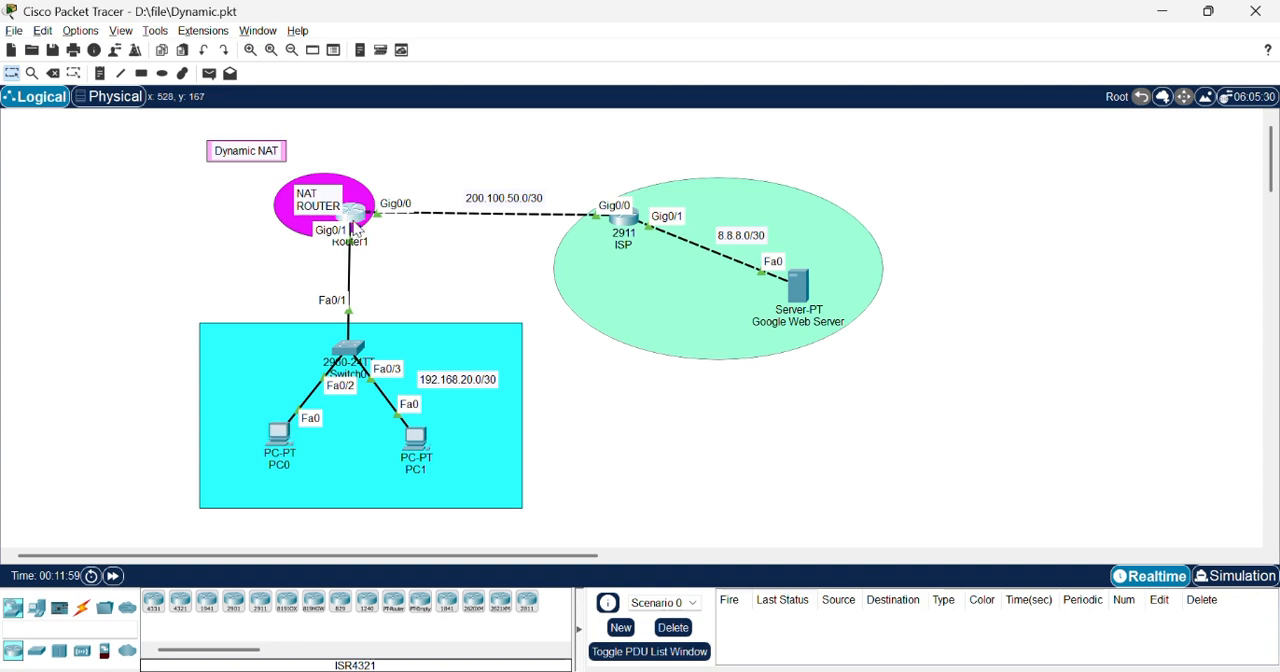
Step: Open Router1's command line and leave OSPF configuration for privileged EXEC mode
click(352, 212)
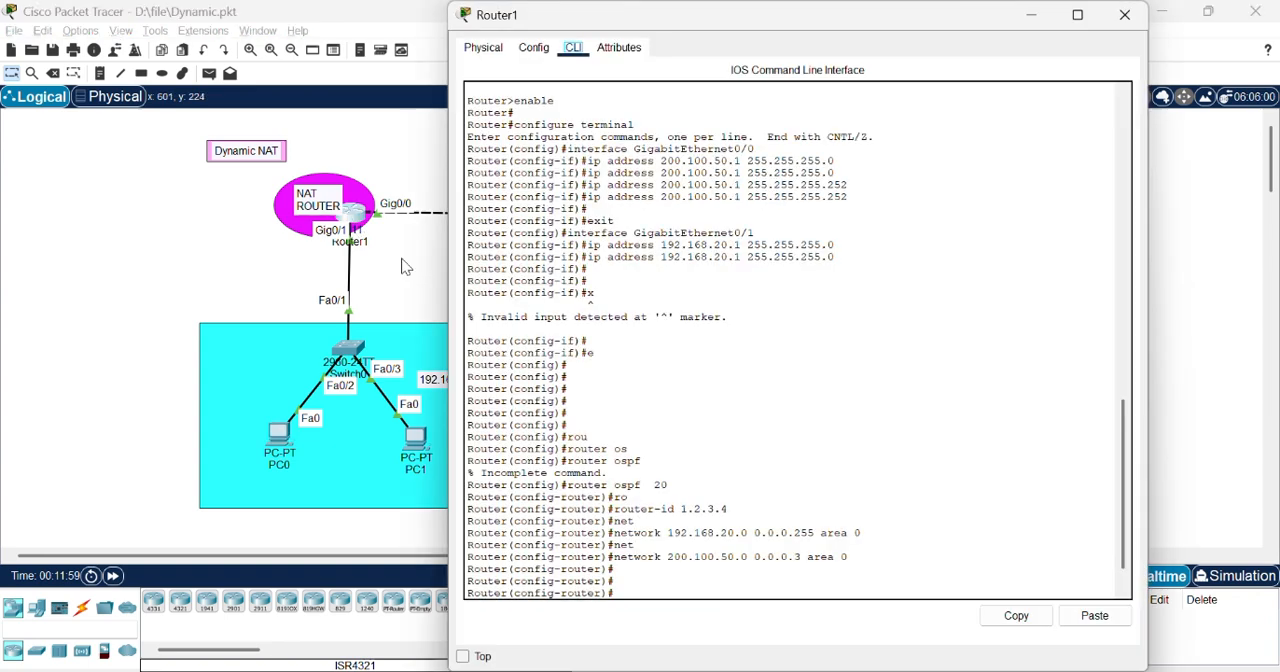
key(Return)
text(ex)
key(Return)
key(Return)
key(Return)
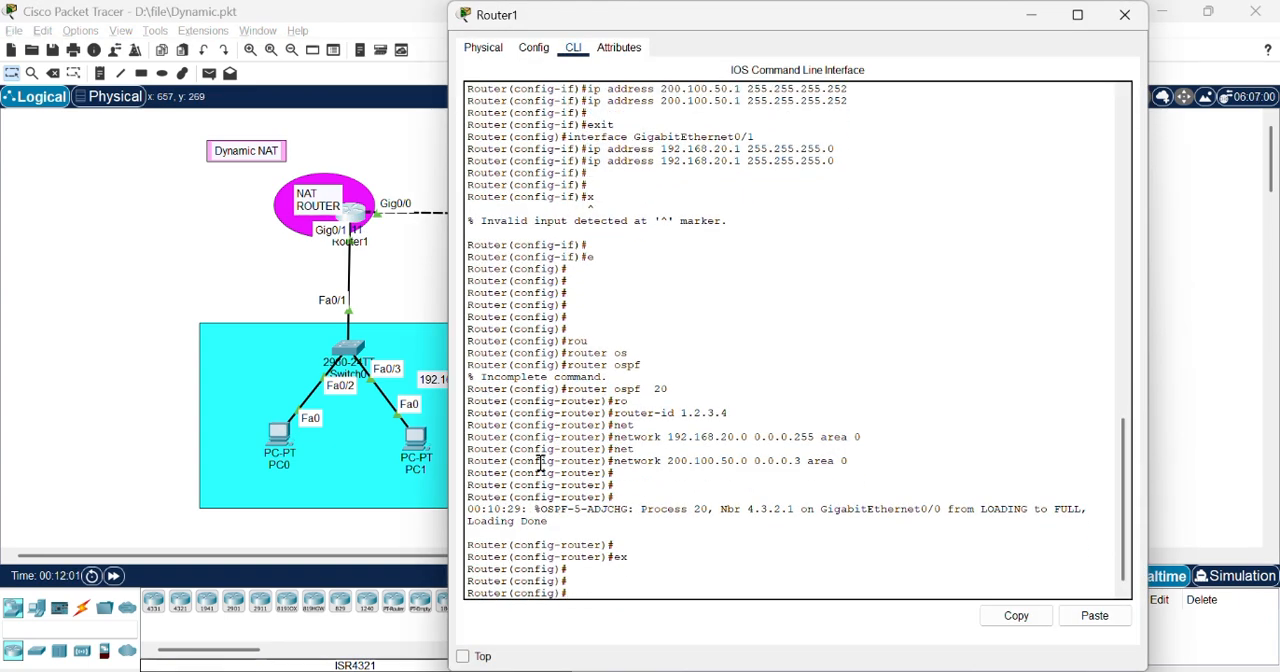
text(ex)
key(Return)
Step: Display the IP NAT translation table on Router1
text(sh ip )
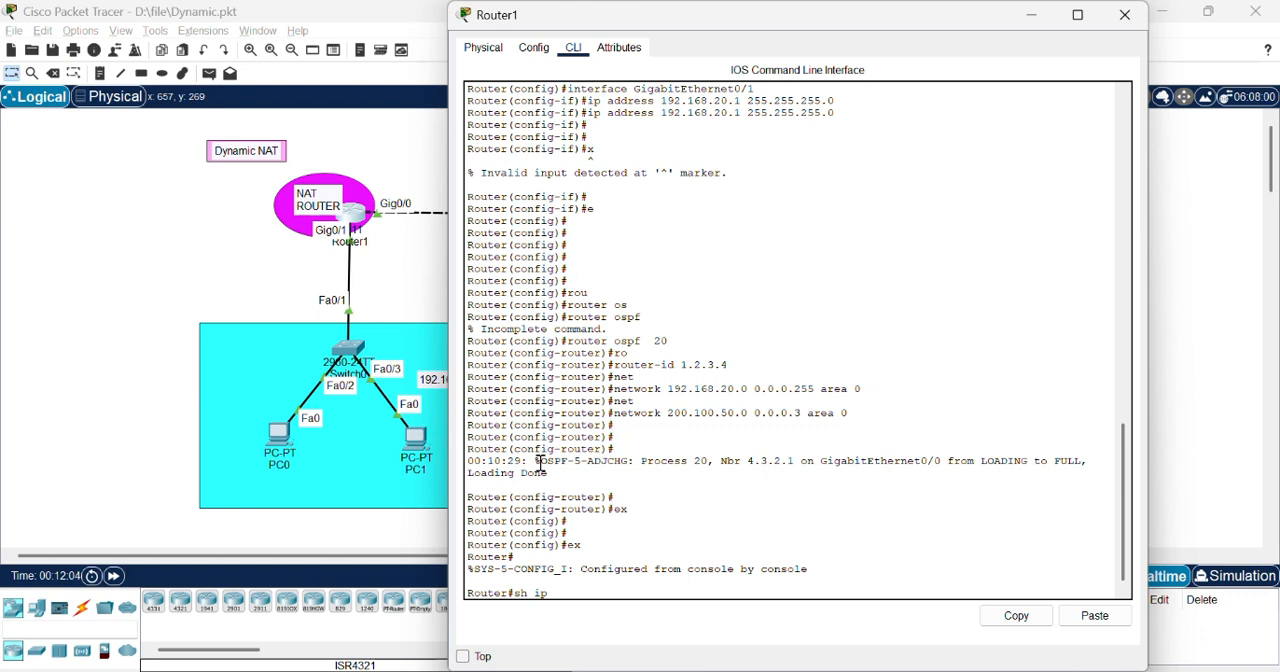
text(nat translation)
key(Return)
key(Return)
key(Return)
key(Return)
key(Return)
key(Return)
key(Return)
key(Return)
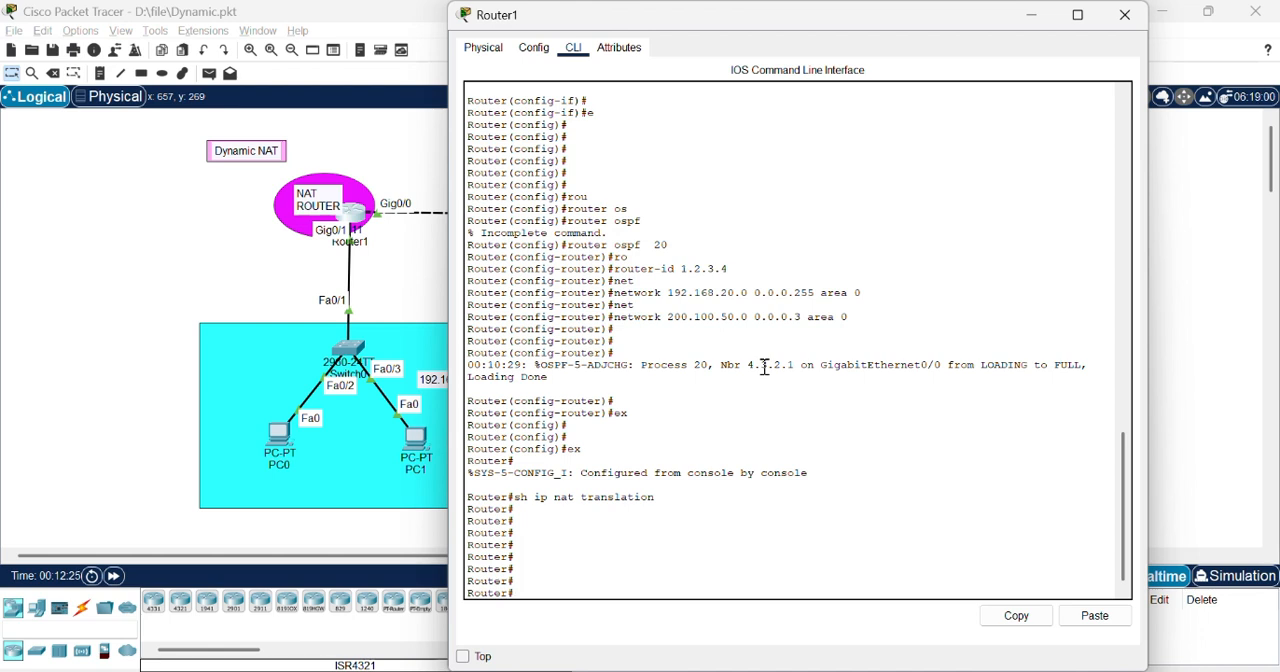
Step: Enter global configuration mode on Router1 and create access list 15 permitting 192.168.20.0 with wildcard mask 0.0.0.255
text(conf t)
key(Return)
key(Return)
key(Return)
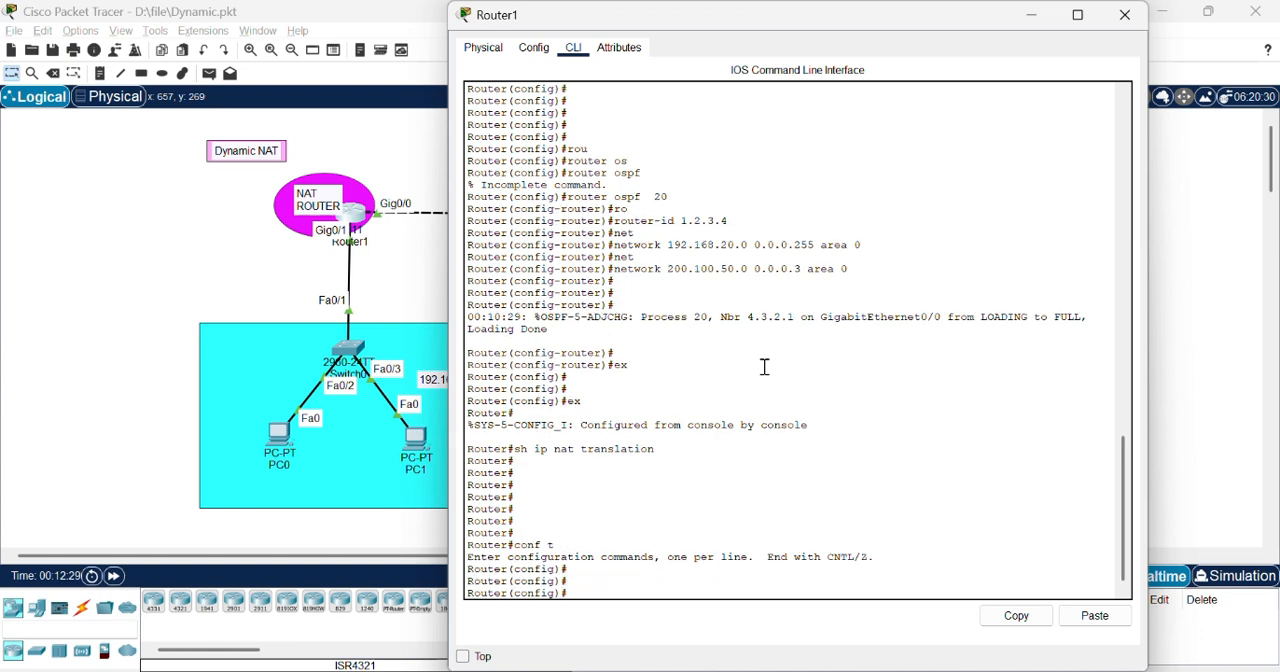
text(access-list 15 permi)
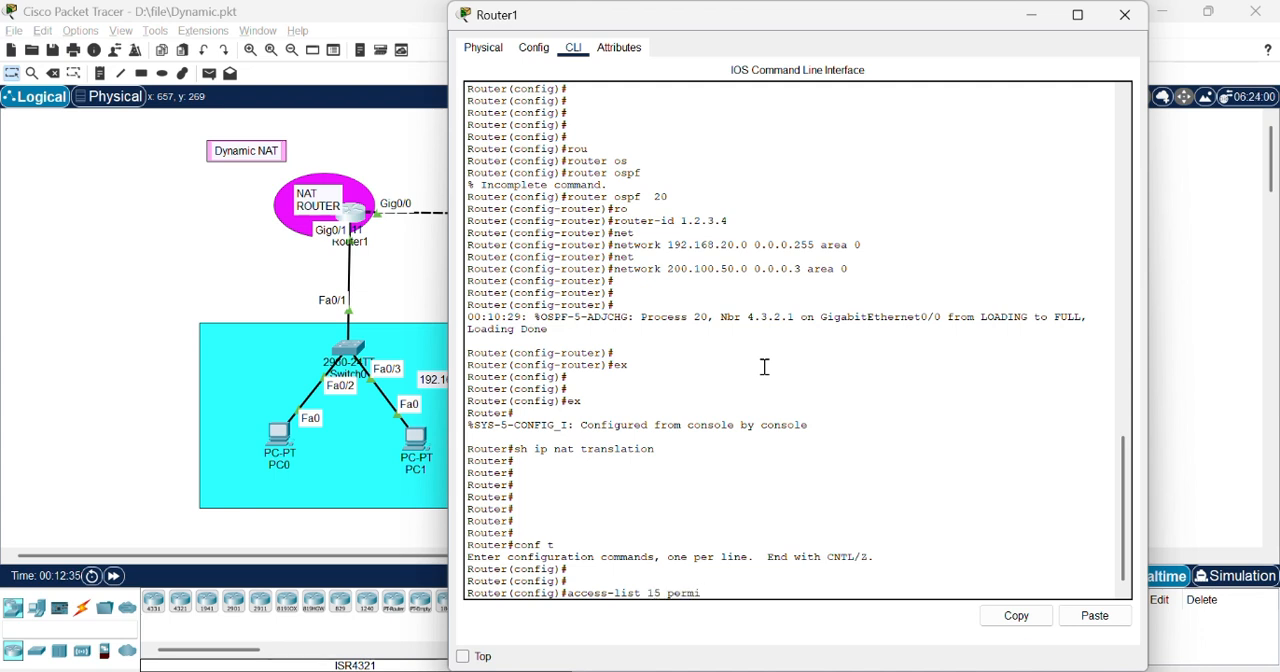
text(t 192.168.20.0)
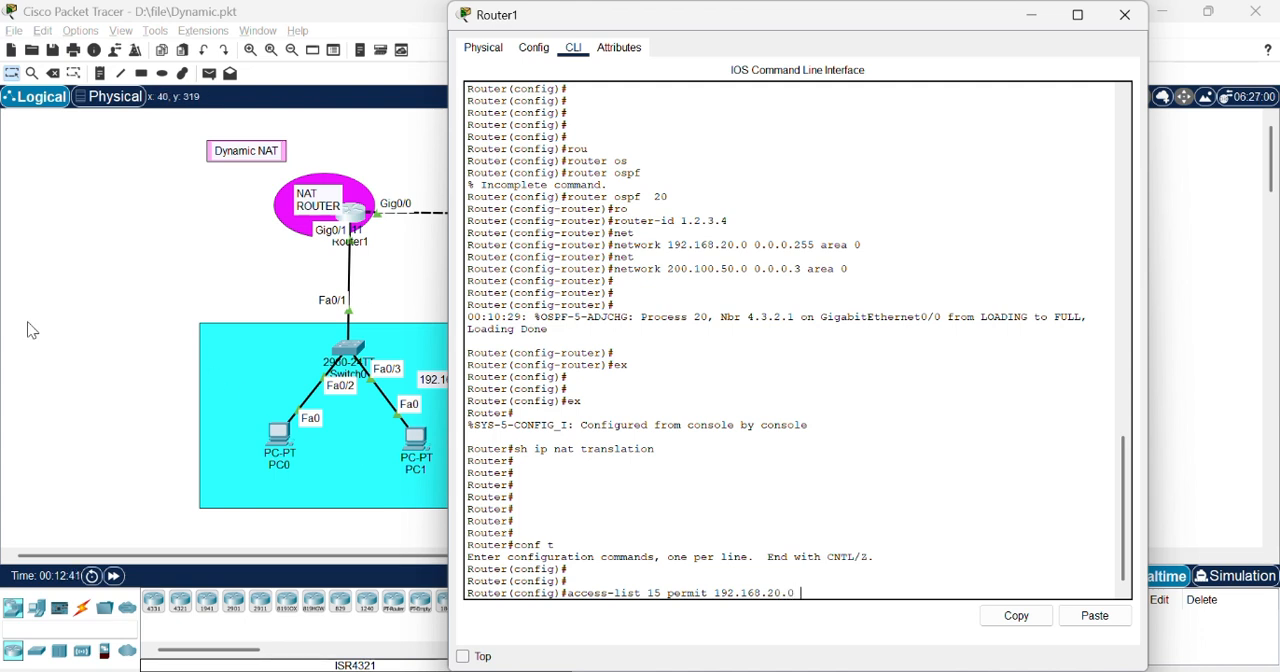
text( 0.0.0.255)
key(Return)
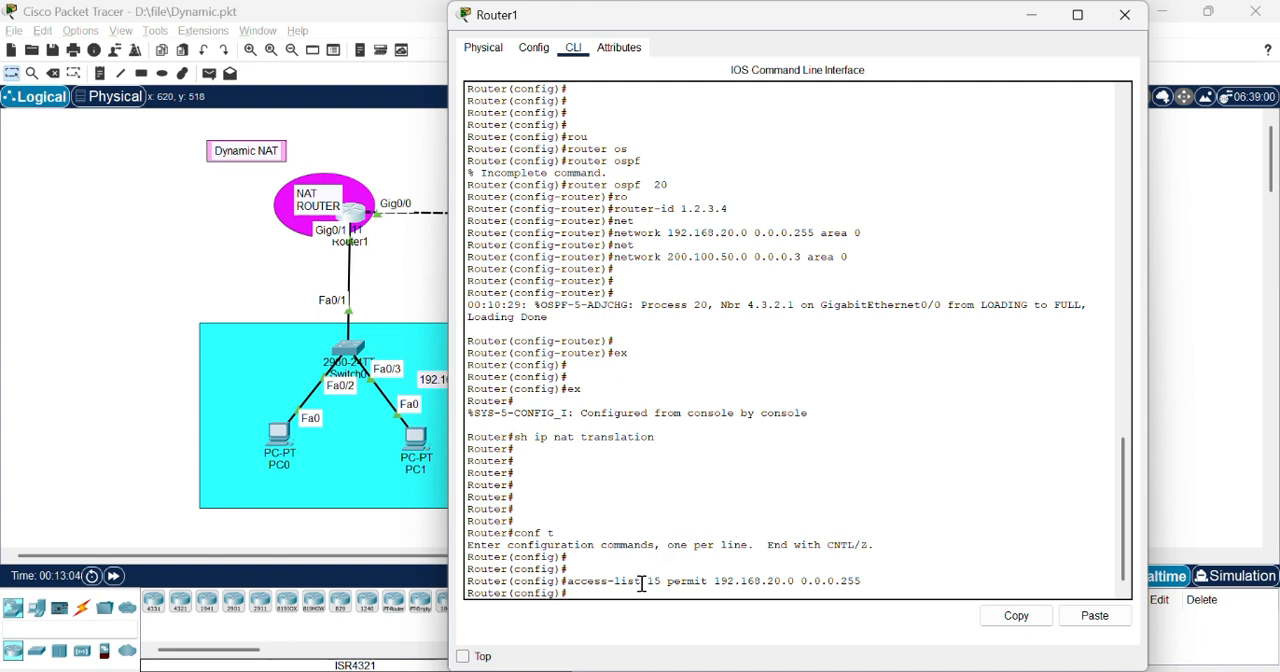
Step: Create NAT pool dynat on Router1 with addresses 200.100.50.10 to 200.100.50.20 and netmask 255.255.255.0
drag(641, 581, 567, 585)
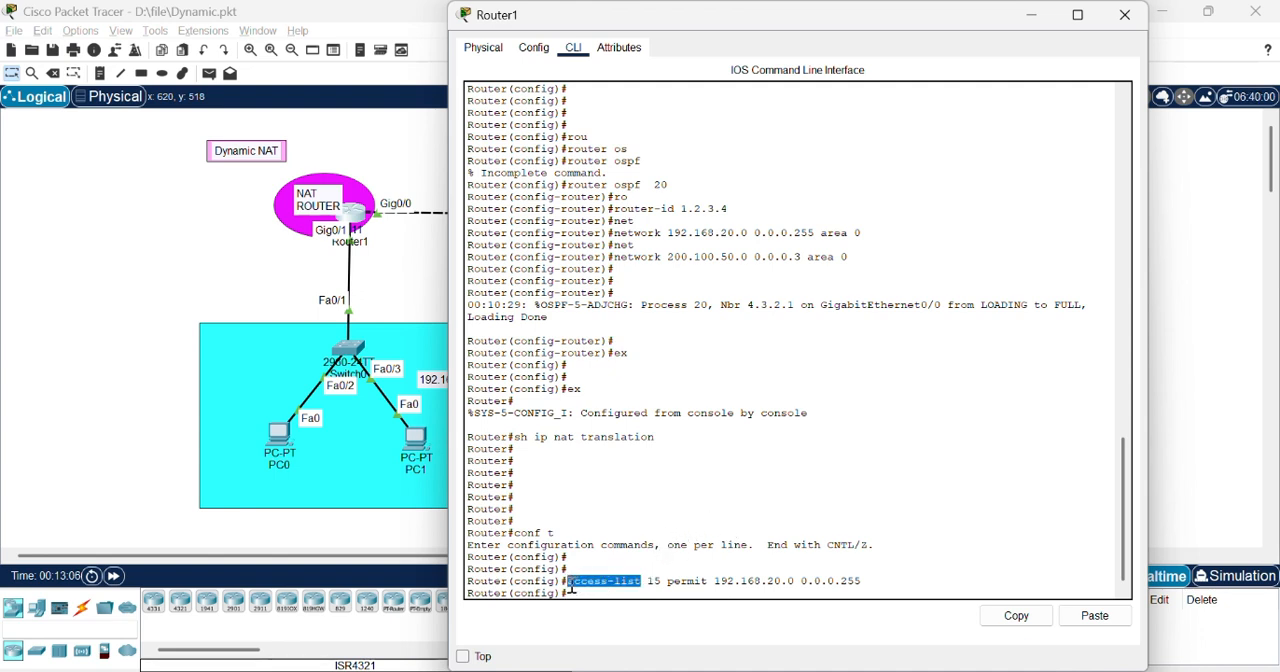
click(605, 597)
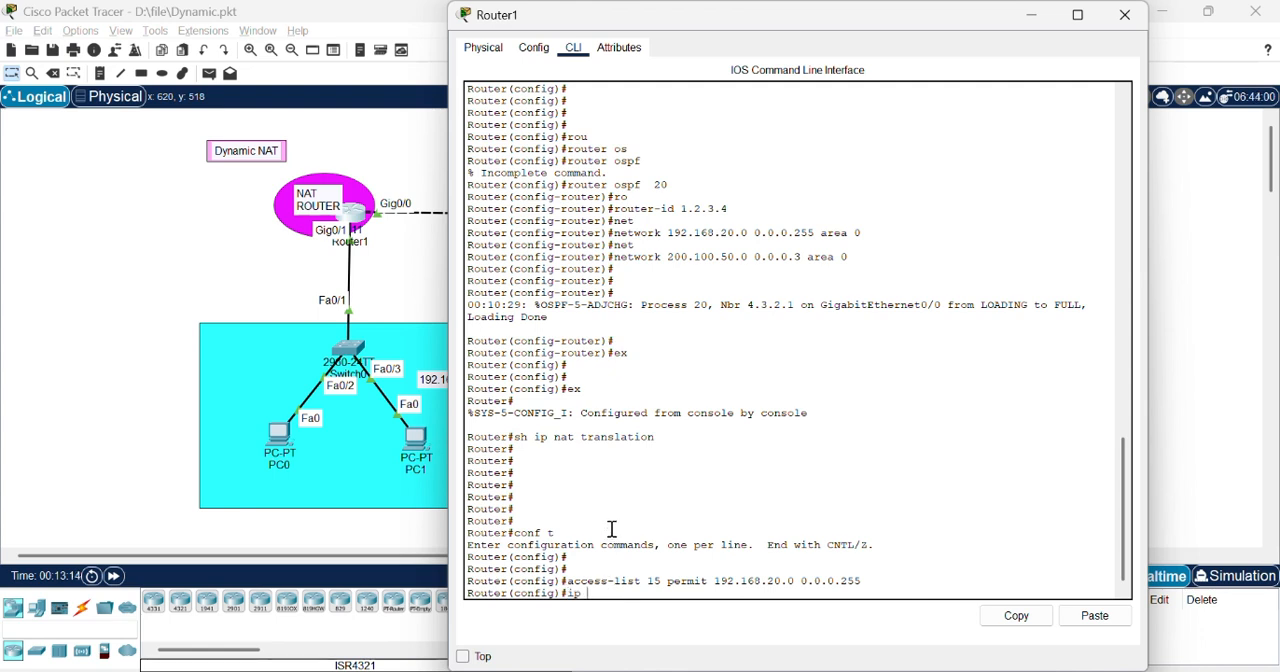
text(nat pool dynat 200.)
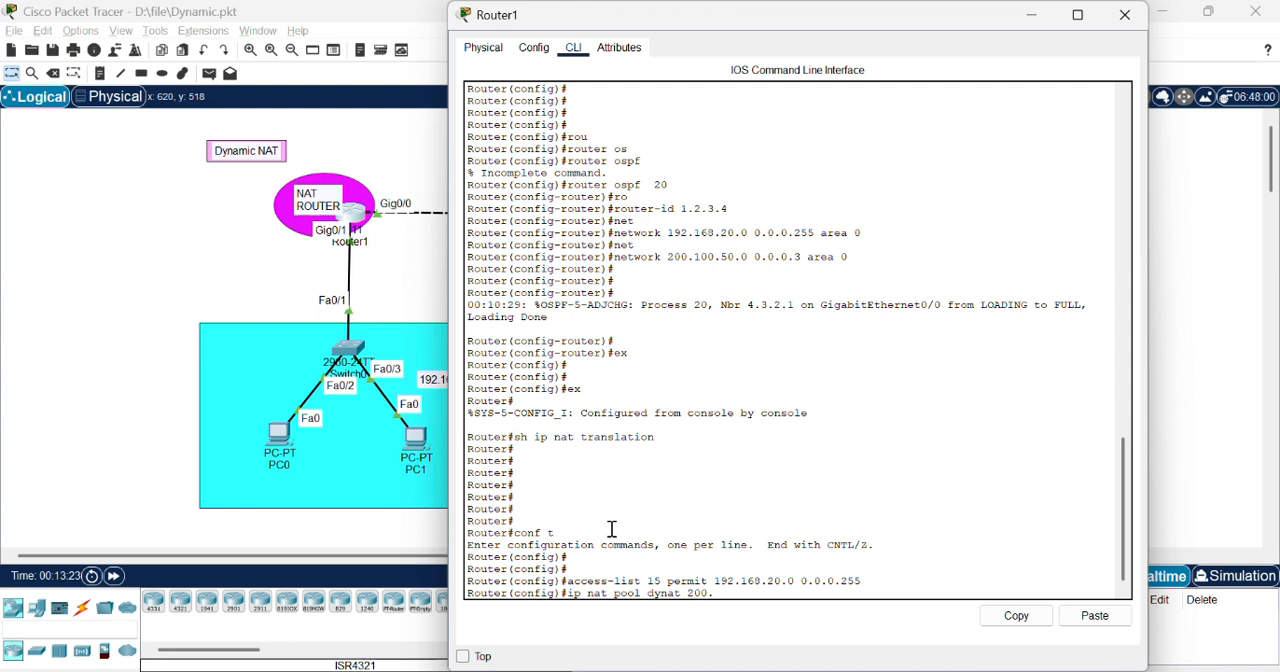
text(100.50.10 2)
text(00.100)
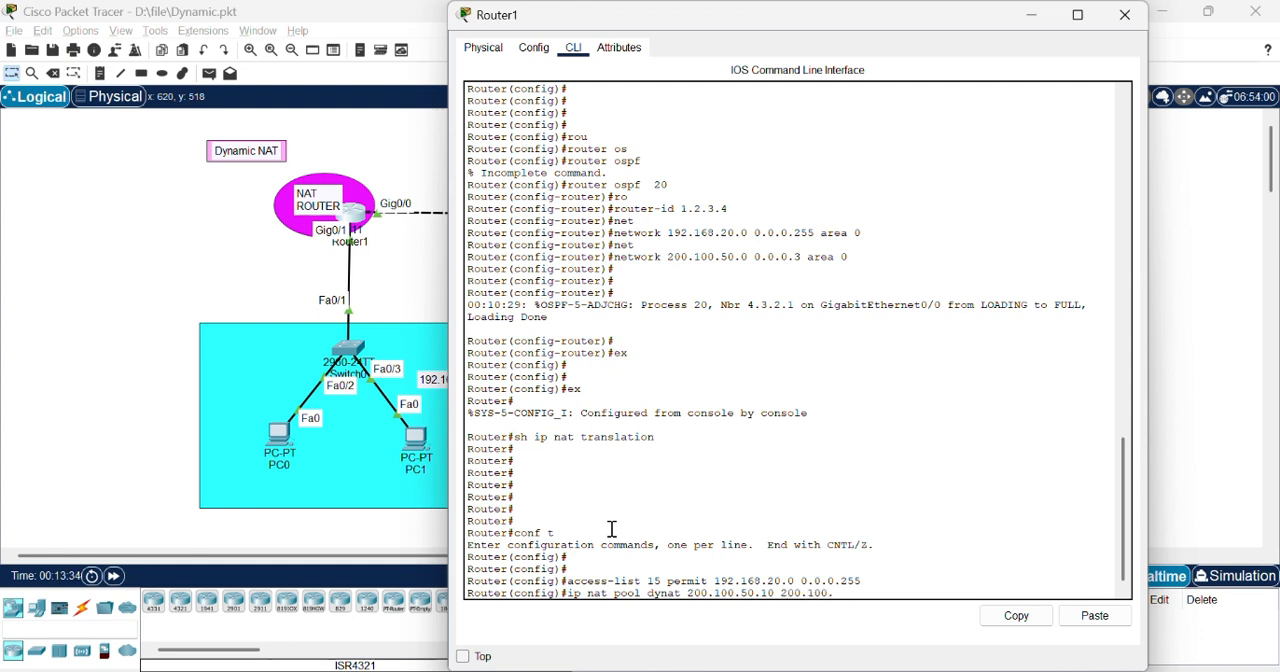
text(.50.20 netmask 255)
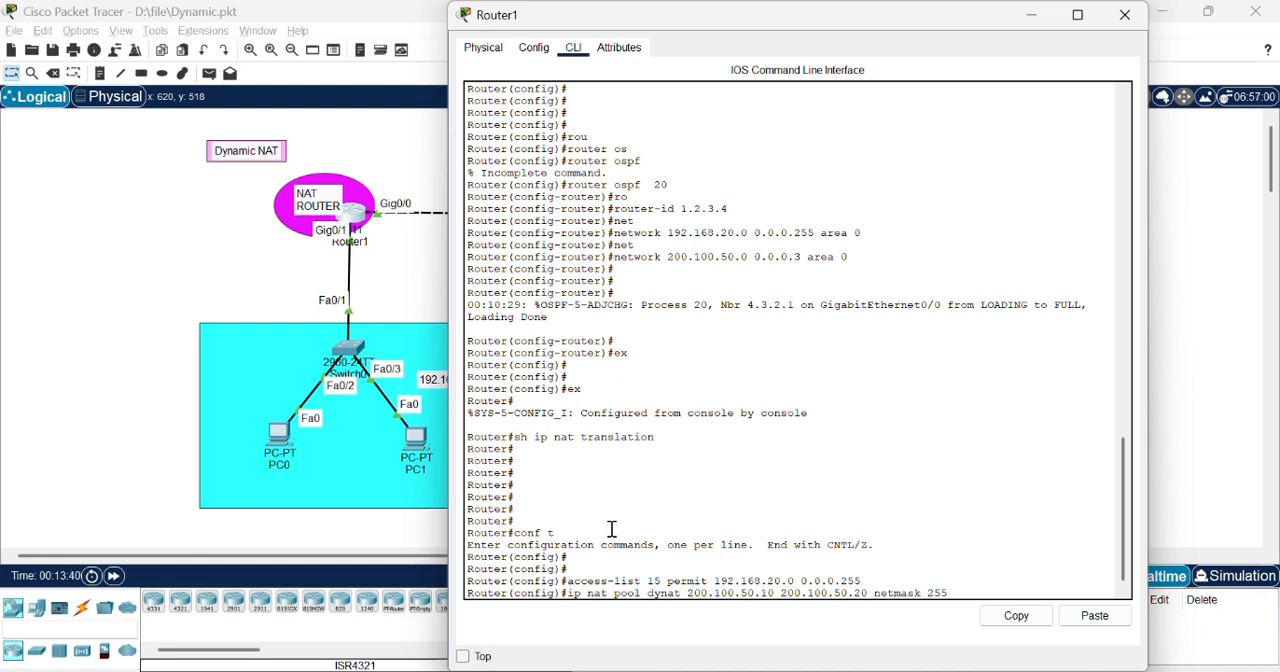
text(.255.255.0)
key(Return)
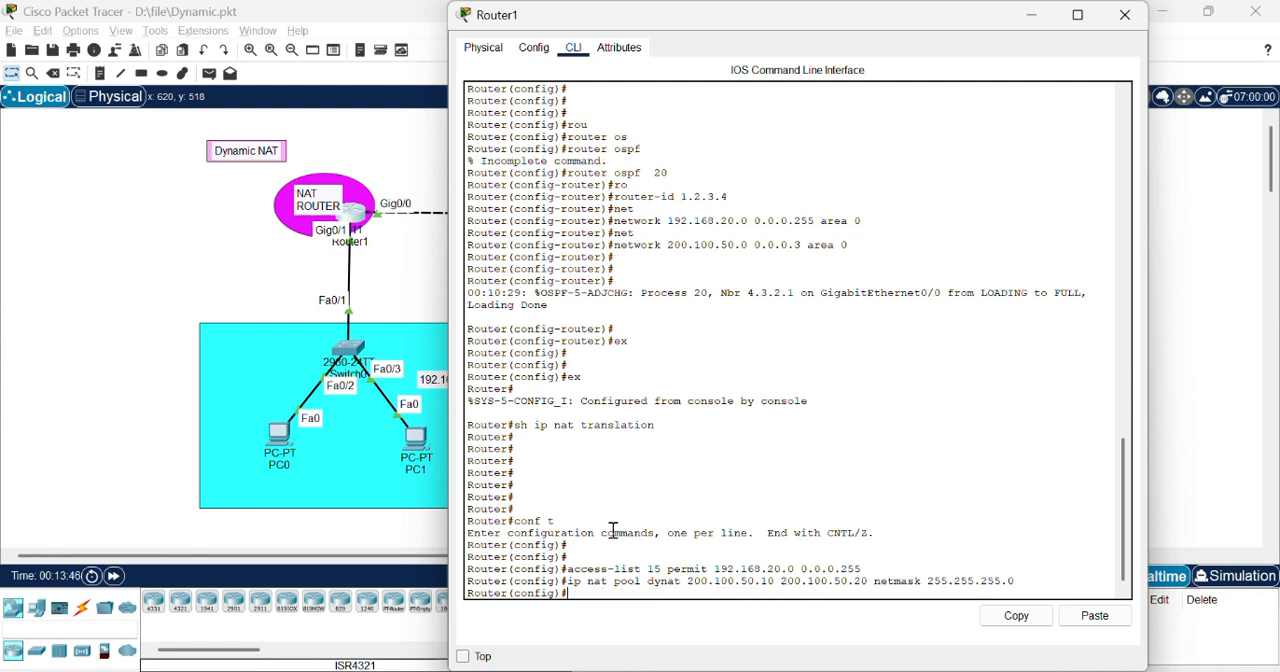
drag(682, 577, 643, 583)
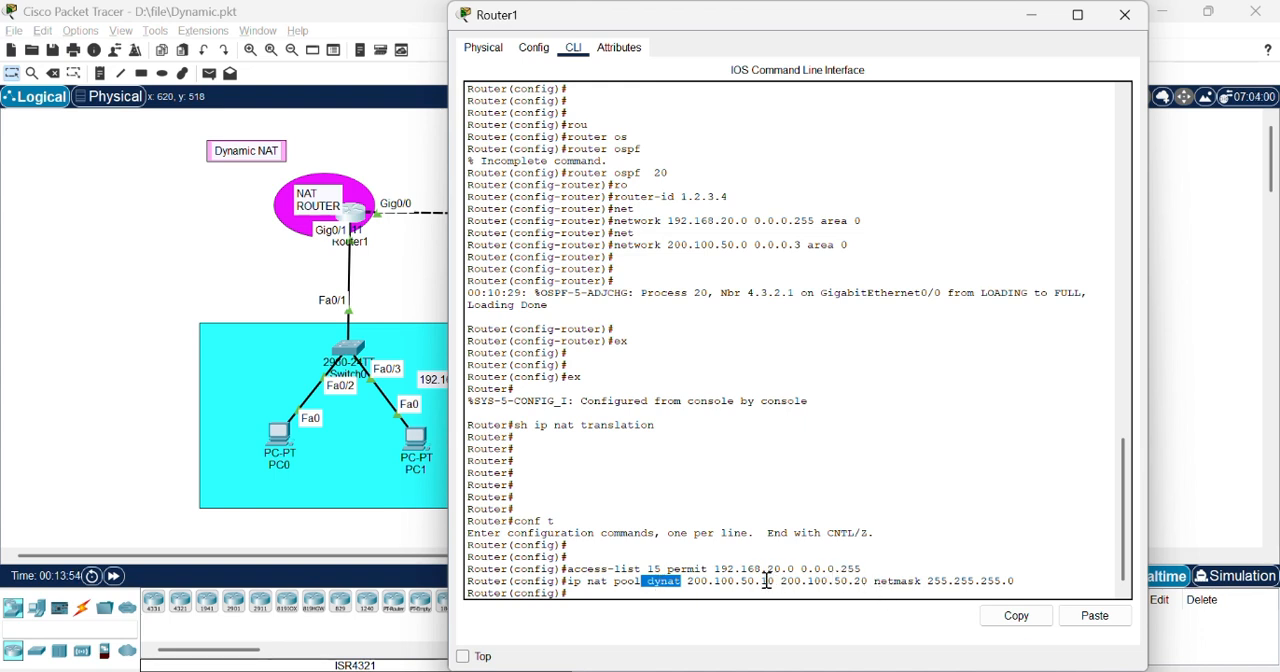
drag(760, 580, 870, 582)
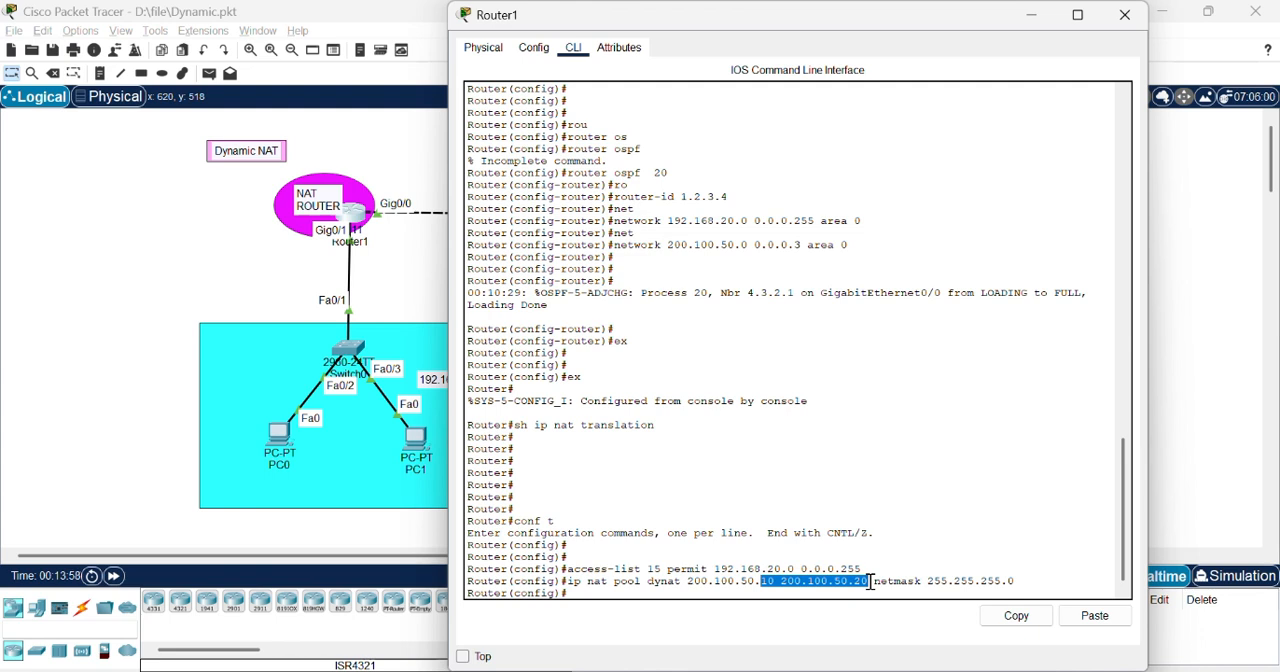
click(748, 583)
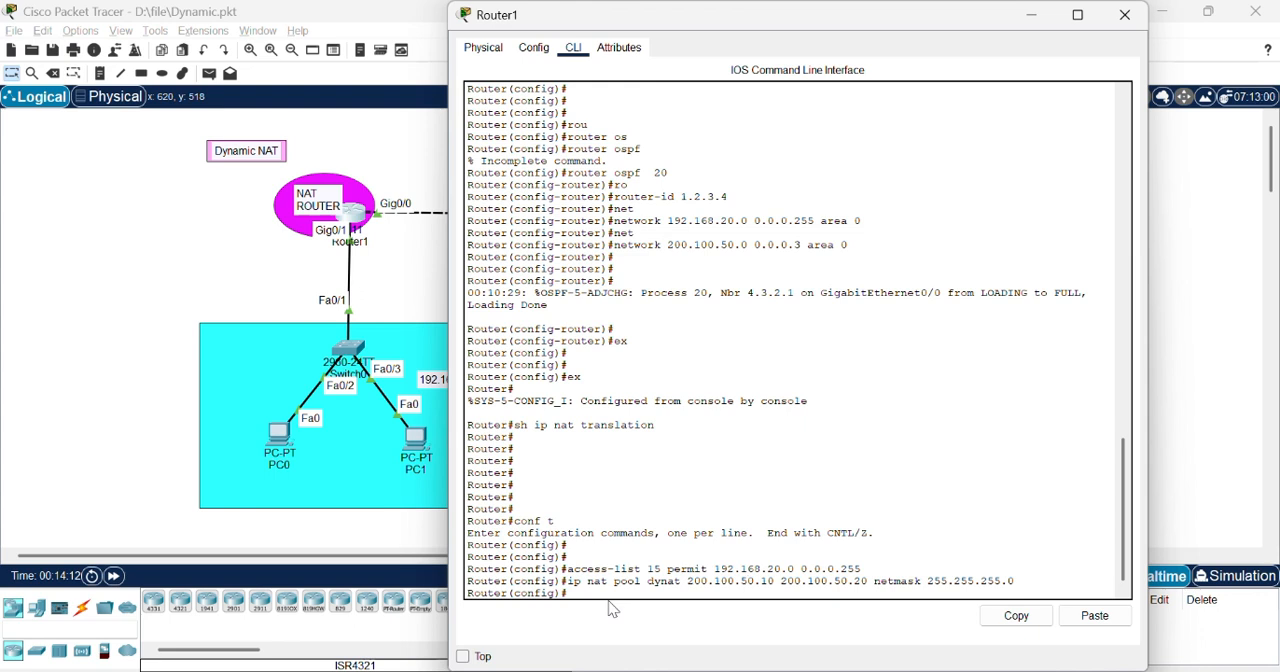
Step: Bind access list 15 to pool dynat for inside source NAT translation and close Router1's window
text(ip nat inside source list 15 pool dyna)
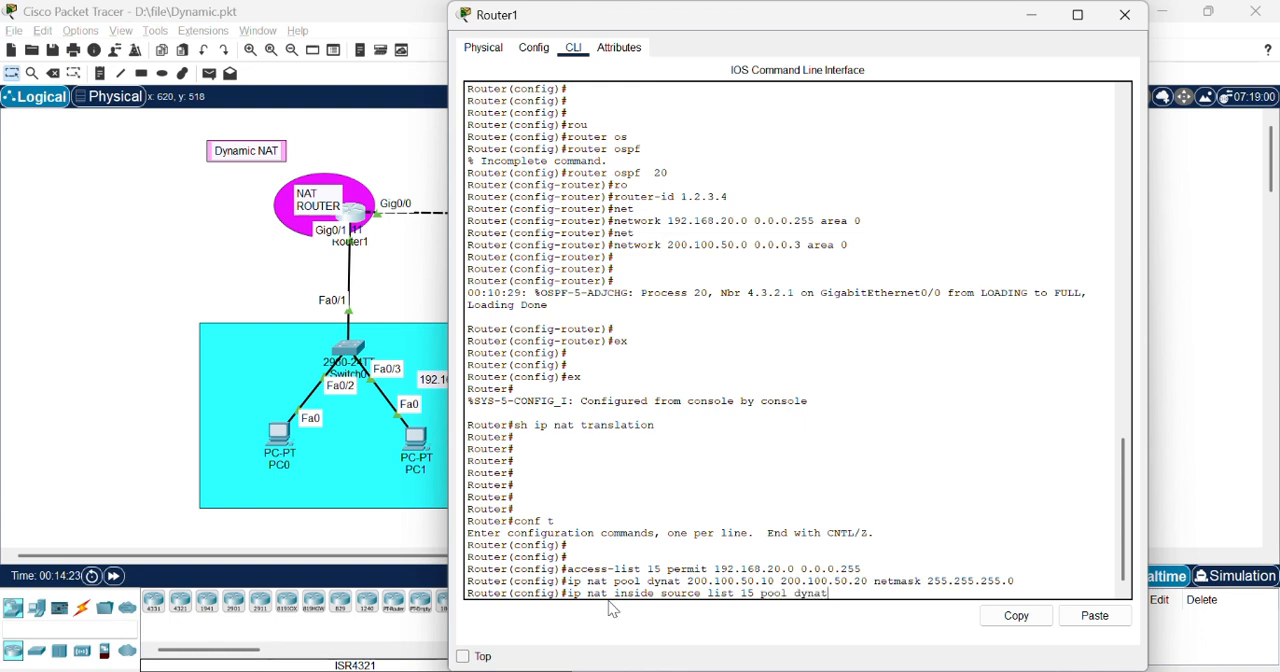
text(t)
key(Return)
key(Return)
key(Return)
key(Return)
key(Return)
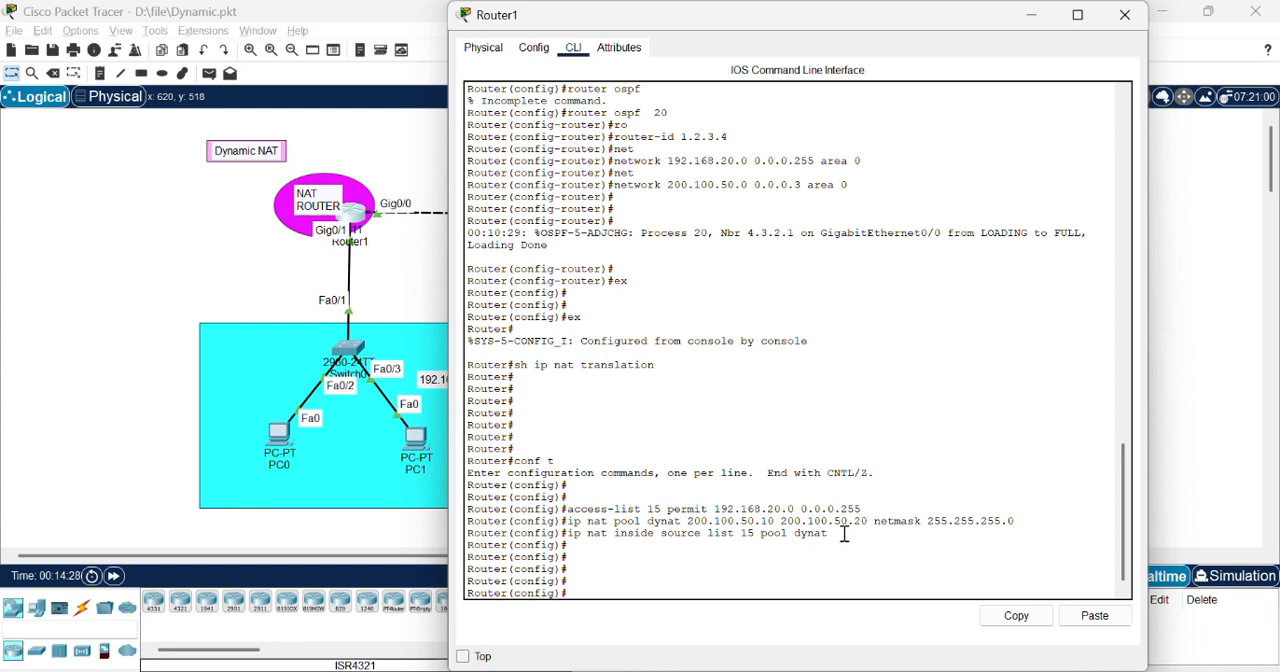
drag(844, 534, 574, 541)
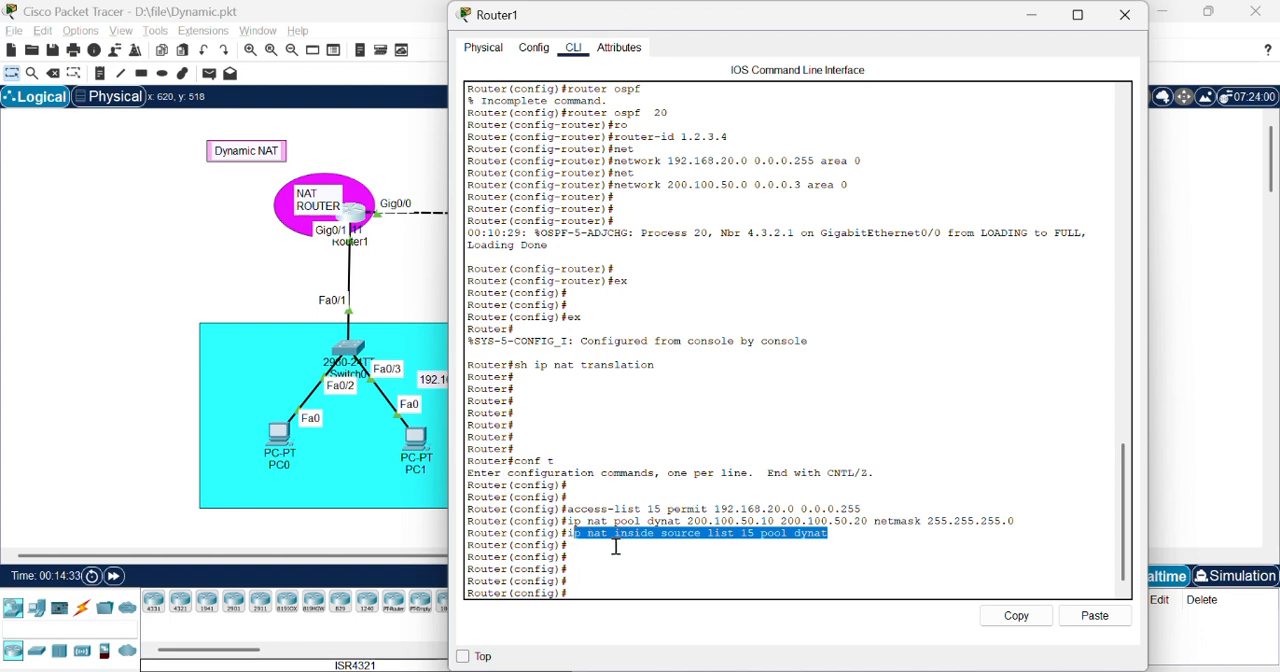
click(822, 576)
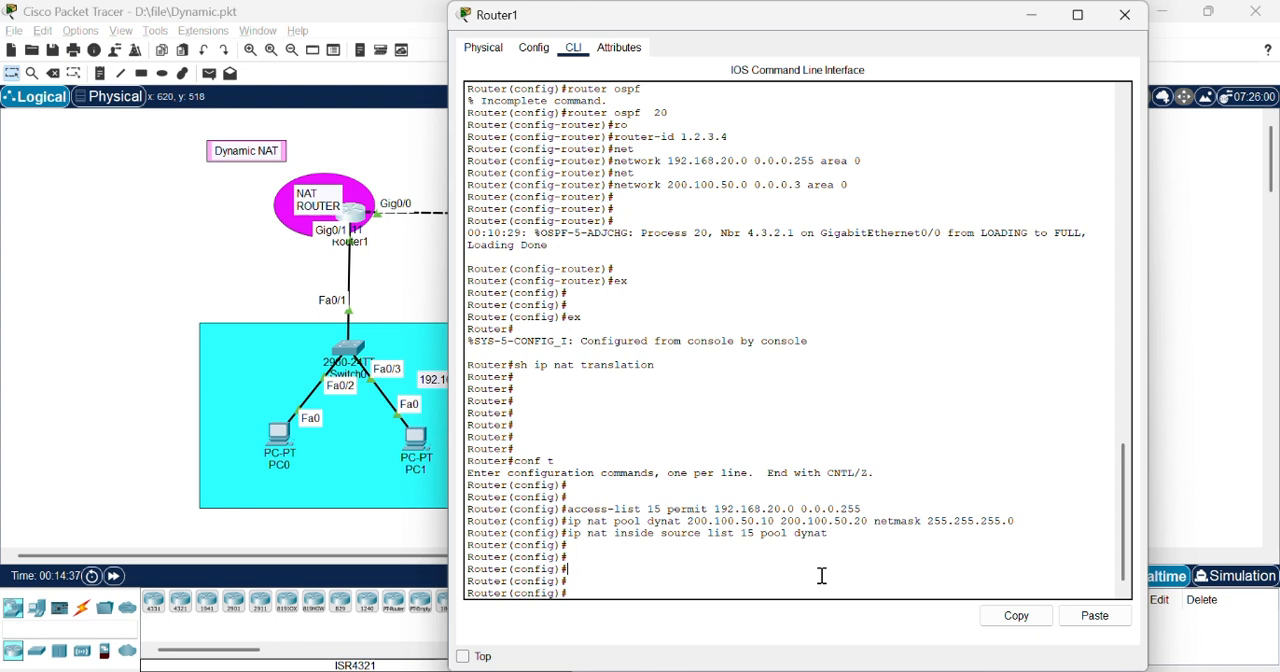
click(1124, 15)
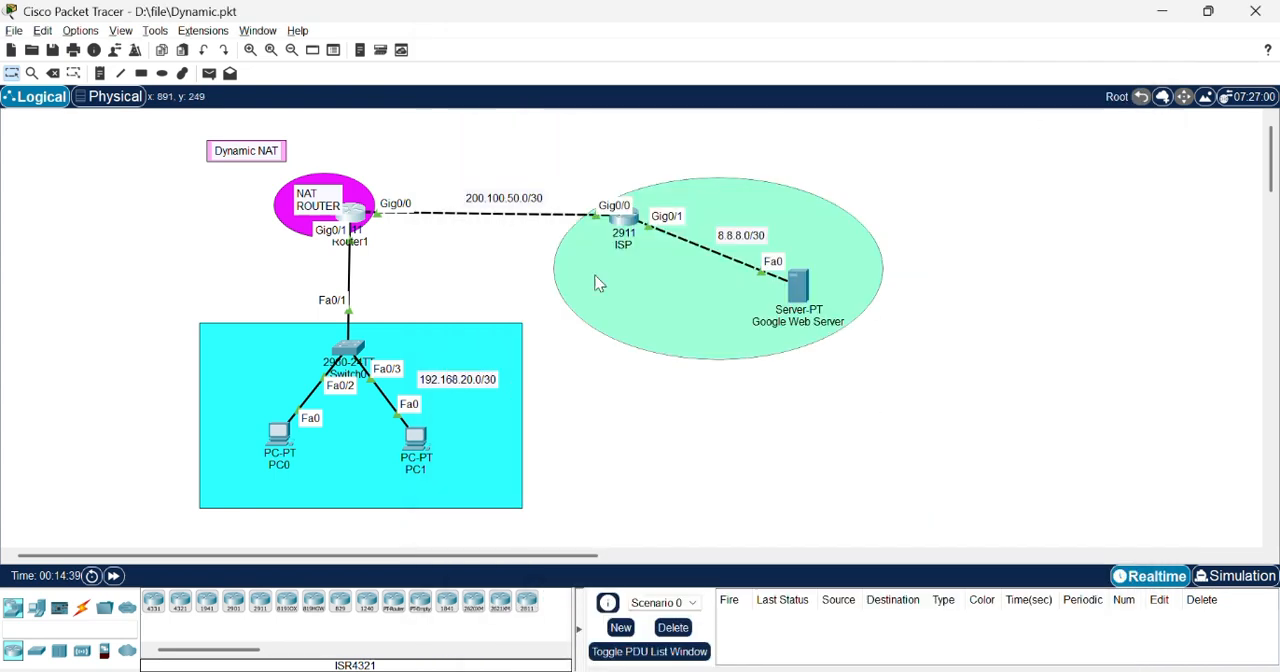
Step: Open PC0's command prompt and ping 8.8.8.8
click(279, 435)
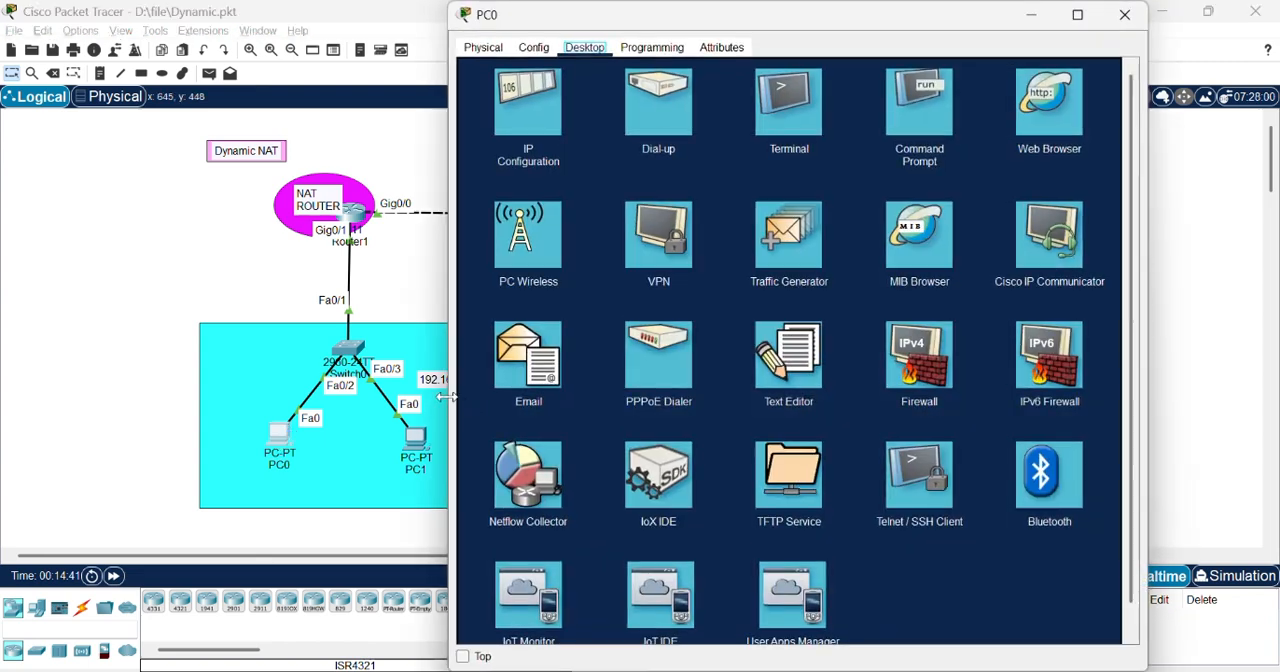
click(895, 108)
key(Return)
key(Return)
key(Return)
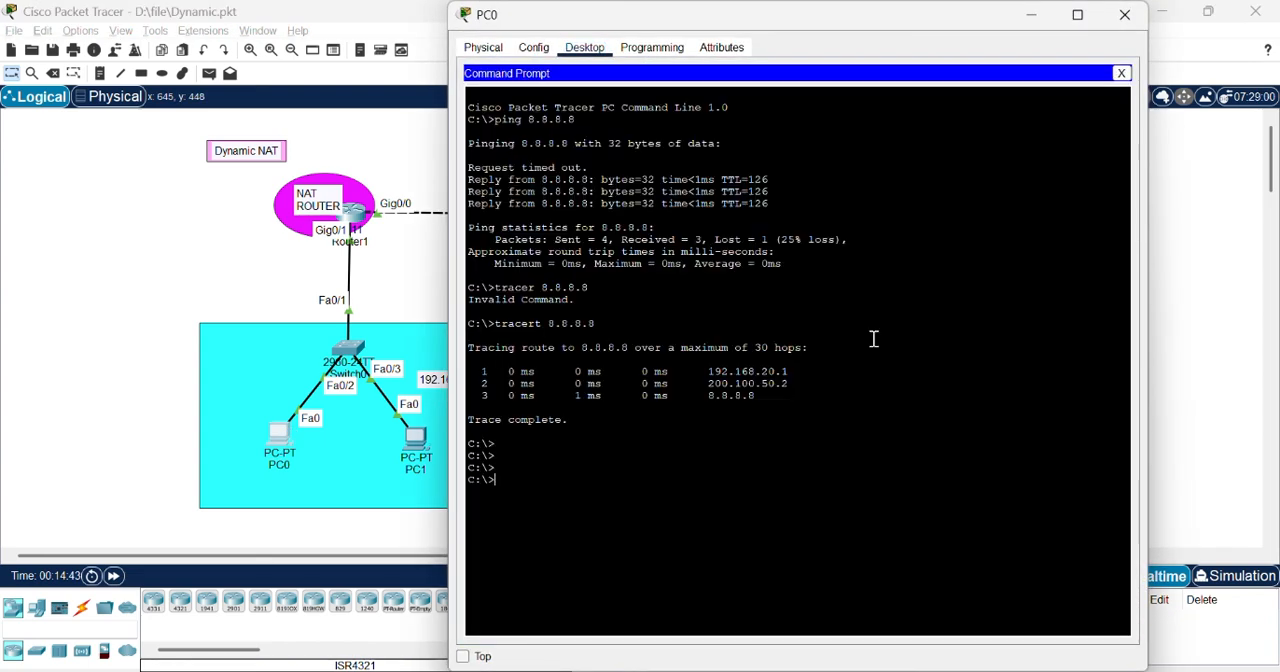
key(Up)
key(Up)
key(Up)
key(Return)
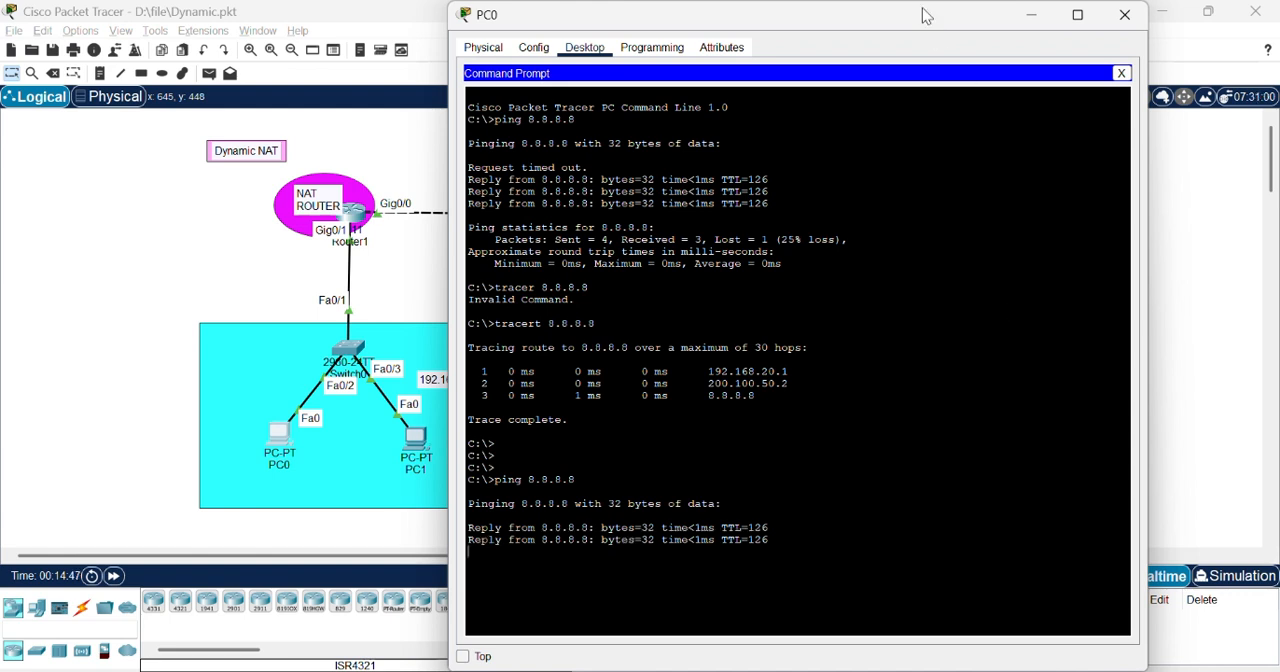
Step: Trace the route from PC0 to 8.8.8.8, review the hops and close PC0's window
drag(920, 14, 952, 25)
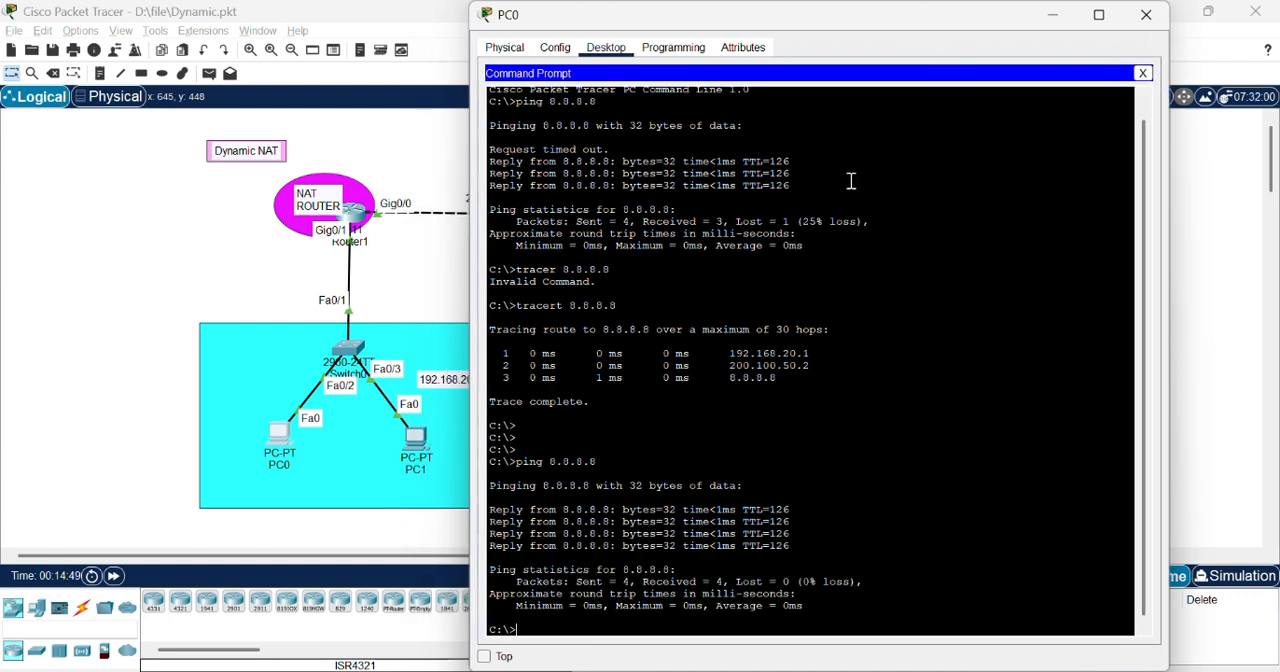
key(Up)
key(Up)
key(Return)
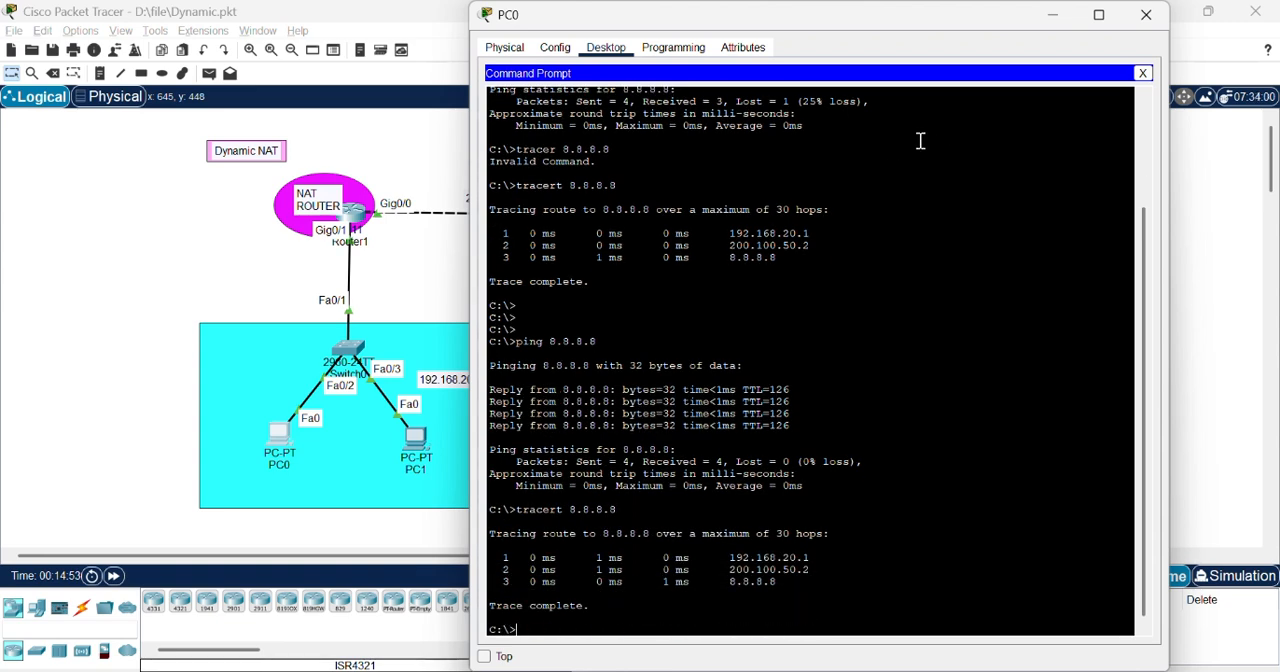
drag(776, 580, 492, 556)
click(1146, 14)
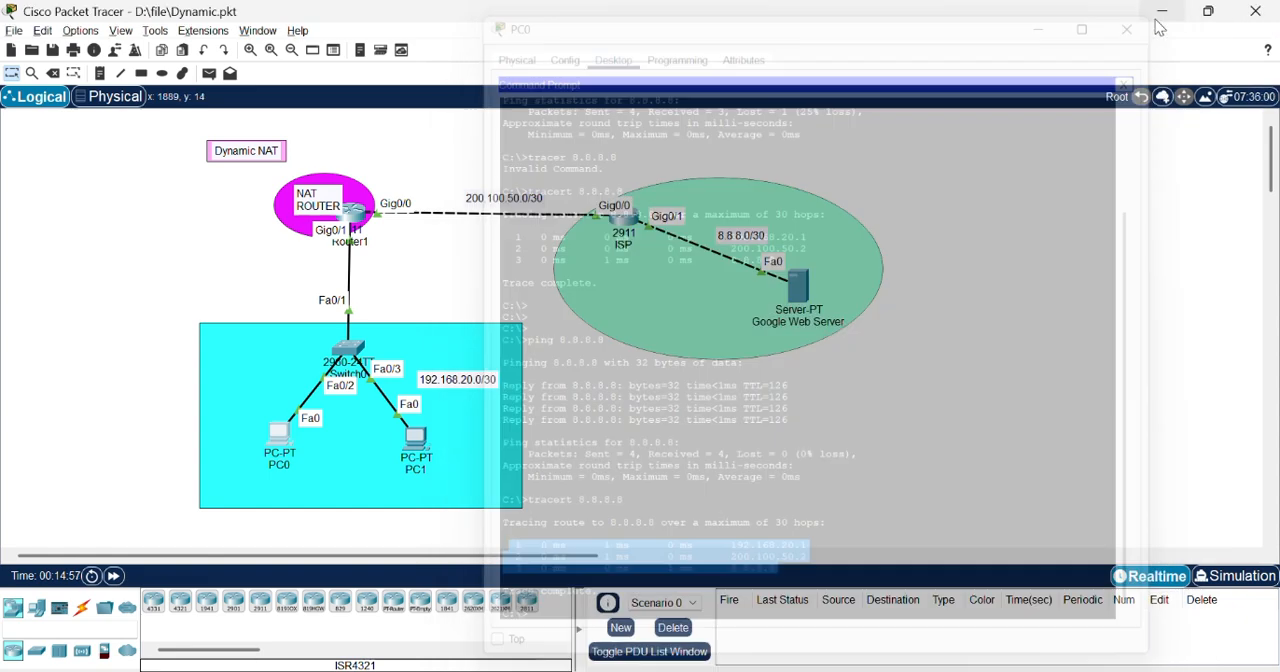
Step: Reopen Router1's command line and leave global configuration for privileged EXEC mode
click(359, 215)
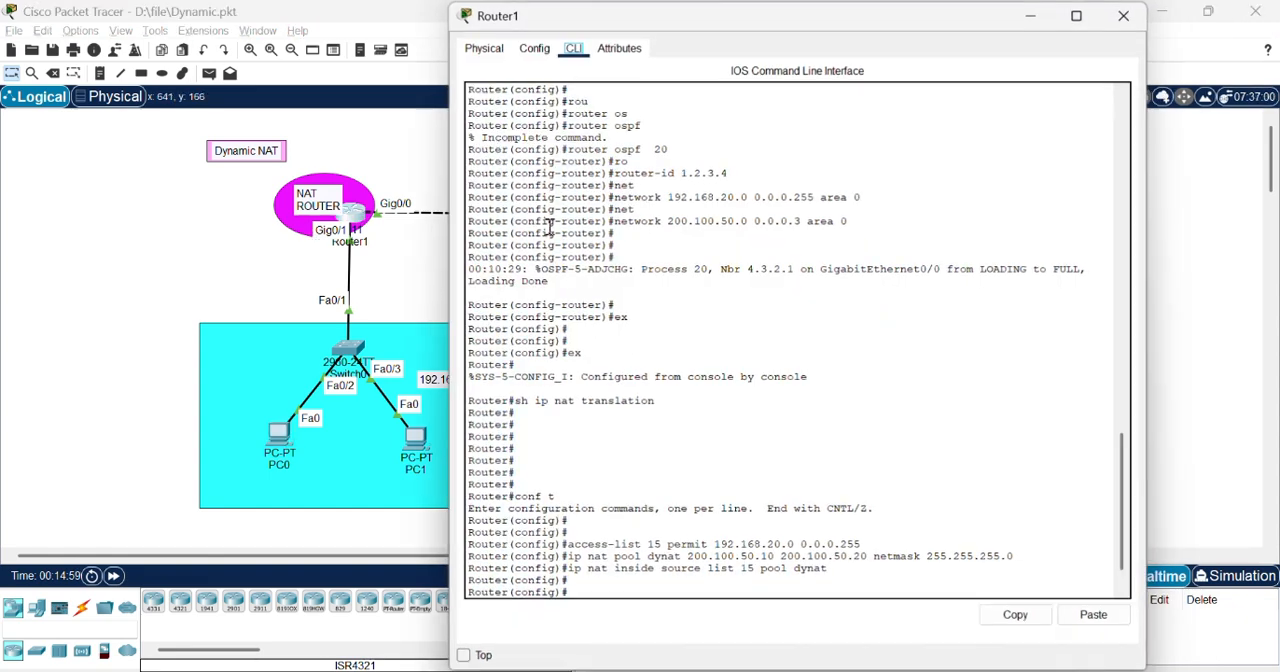
key(Return)
key(Return)
key(Return)
key(Return)
key(Return)
text(ex)
key(Return)
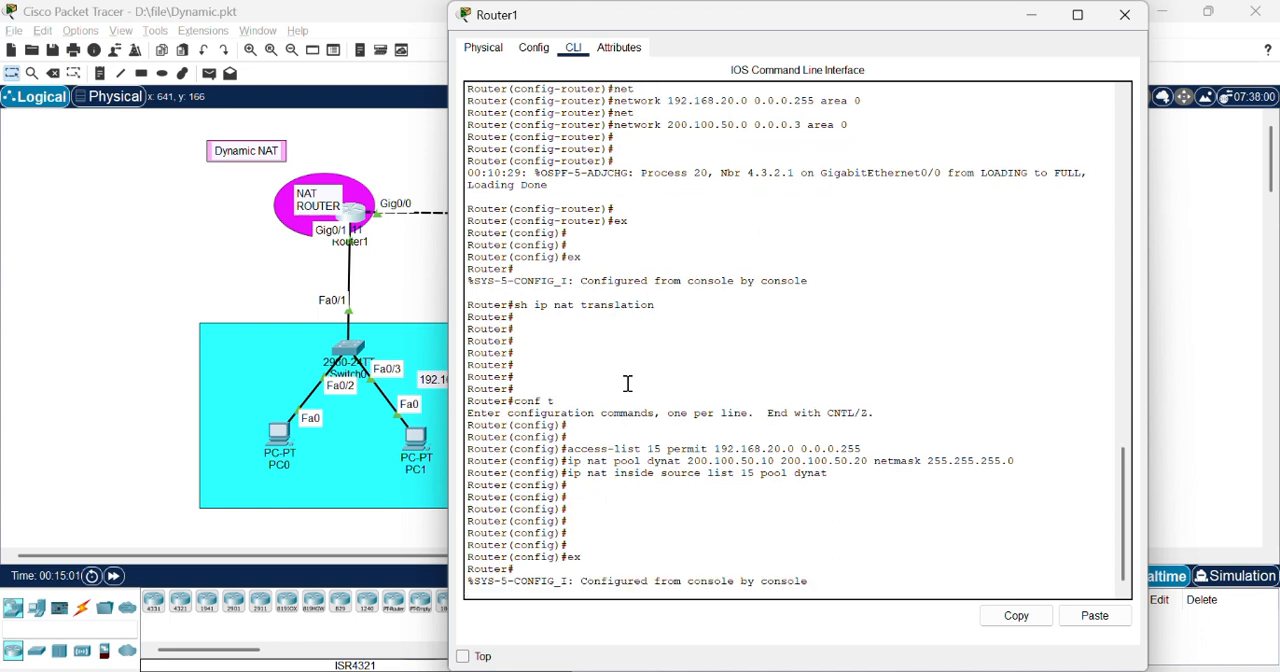
Step: Check Router1's IP NAT translation table using both the translation and translations forms of the command
text(sh ip)
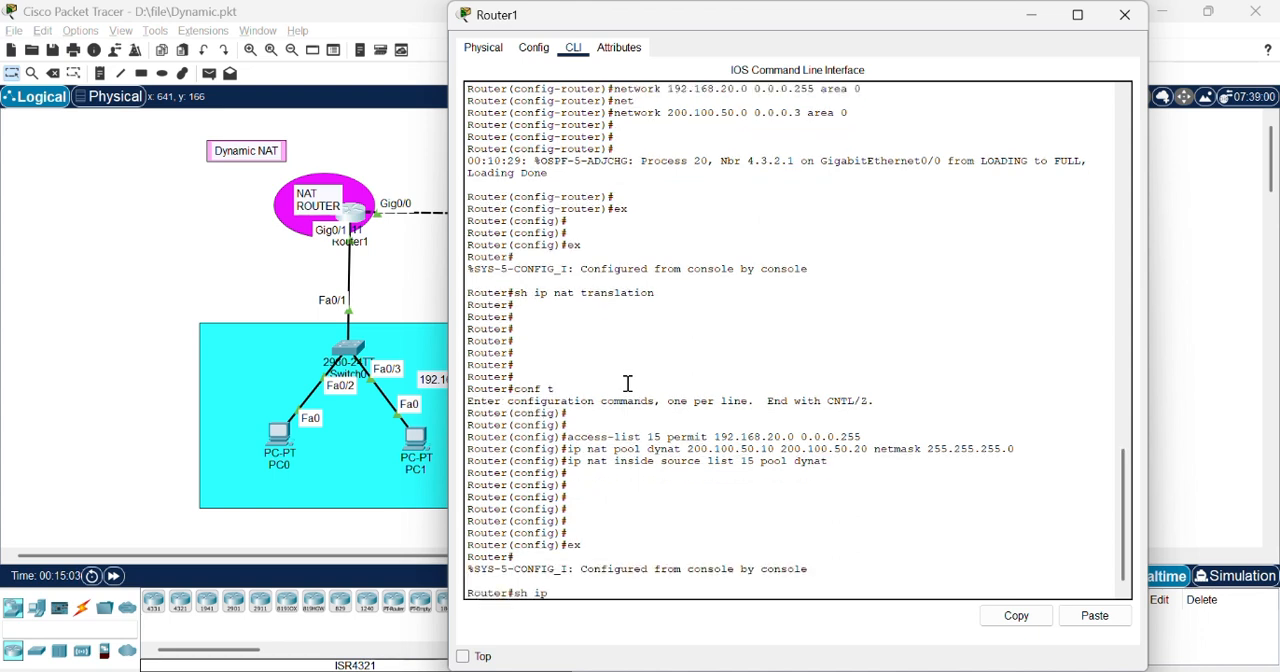
text( nat translation)
key(Return)
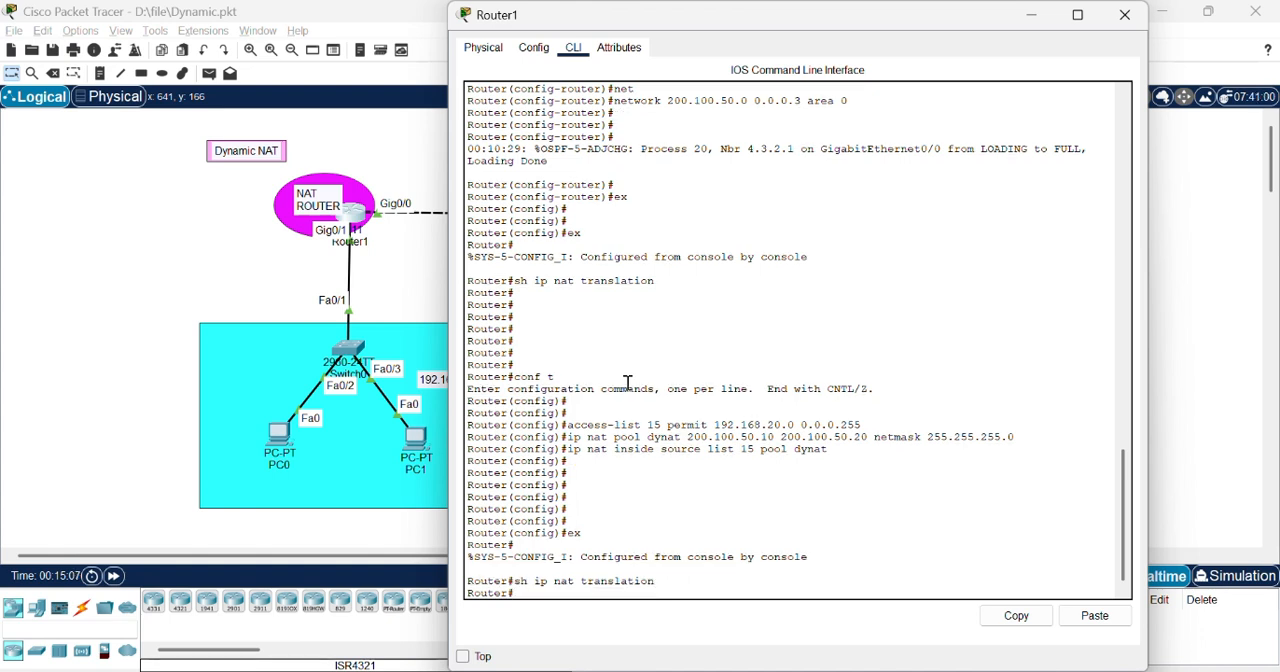
key(Up)
text(s)
key(Return)
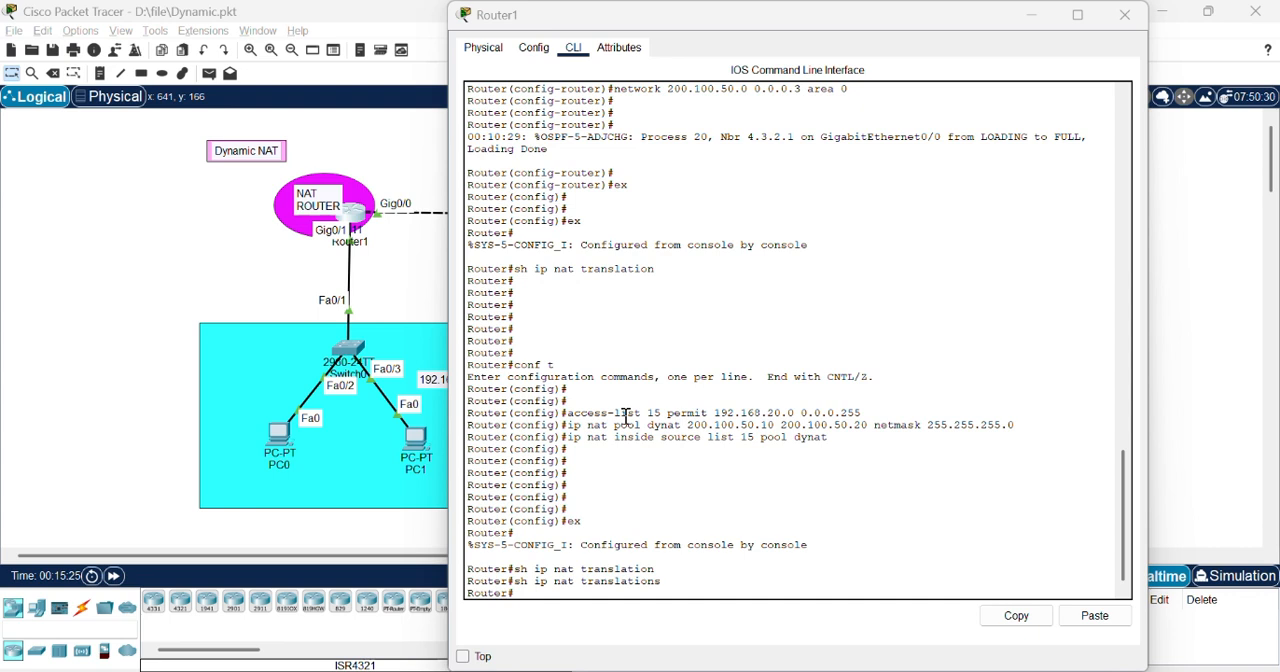
key(Return)
key(Return)
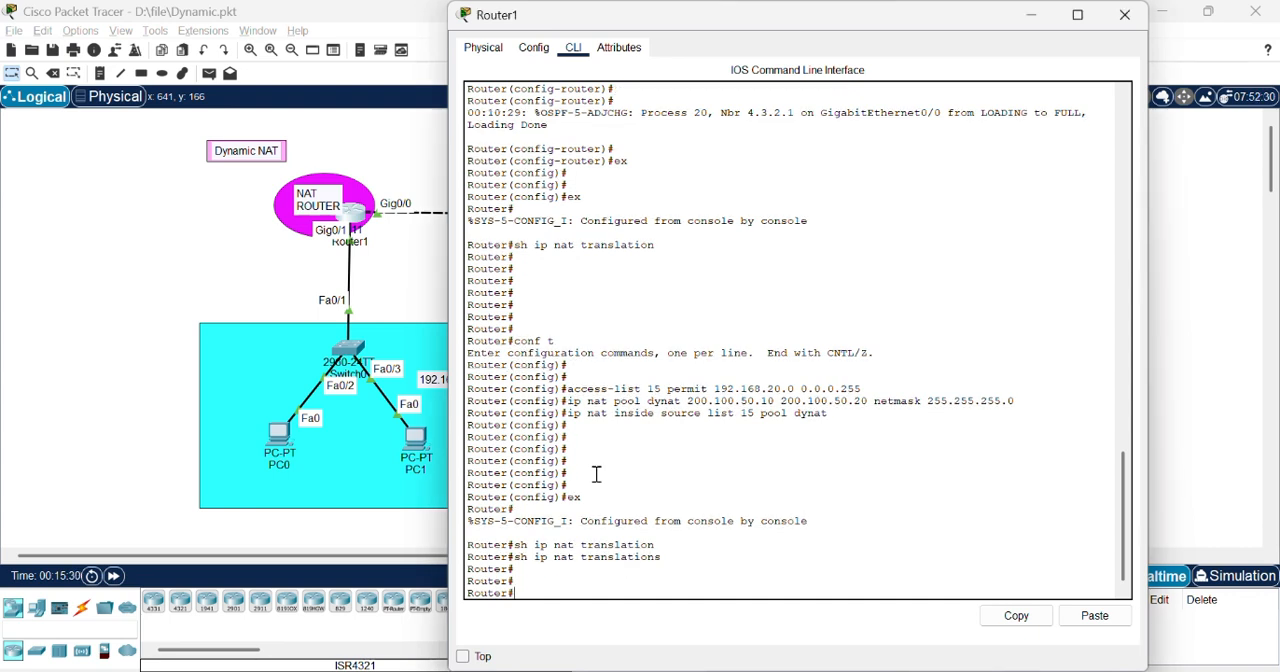
Step: Enter global configuration mode on Router1 and designate interface gig0/1 as NAT inside
text(conf t)
key(Return)
key(Return)
key(Return)
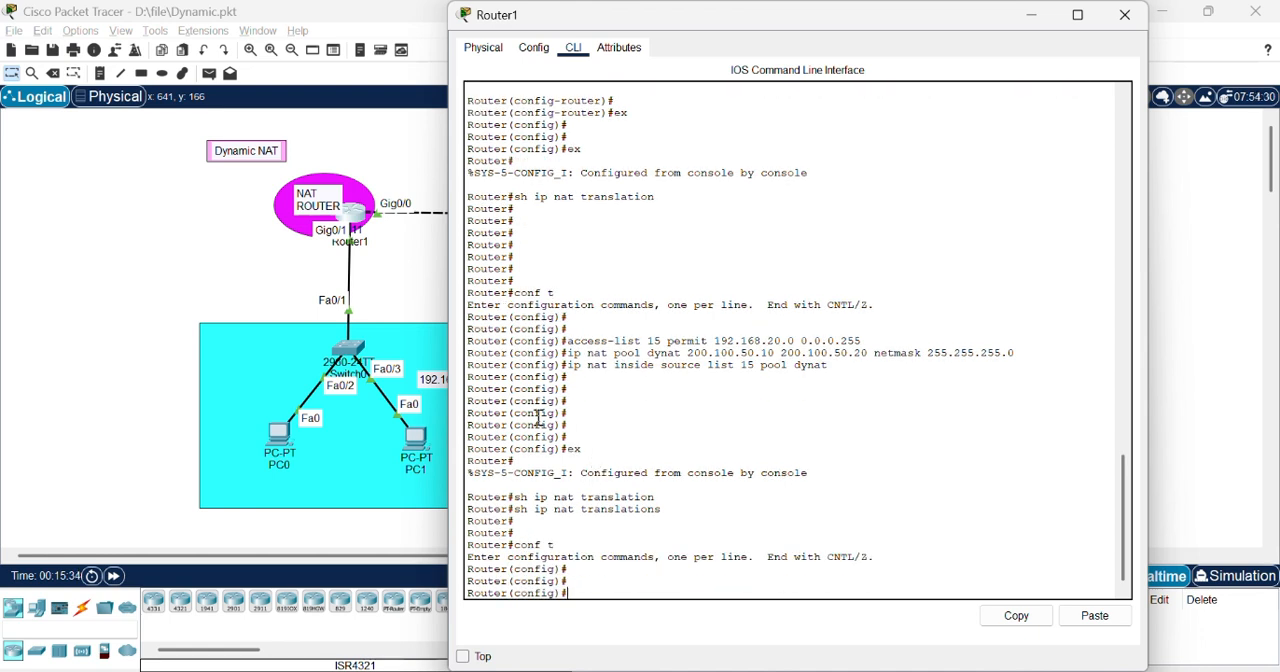
text(g)#interface )
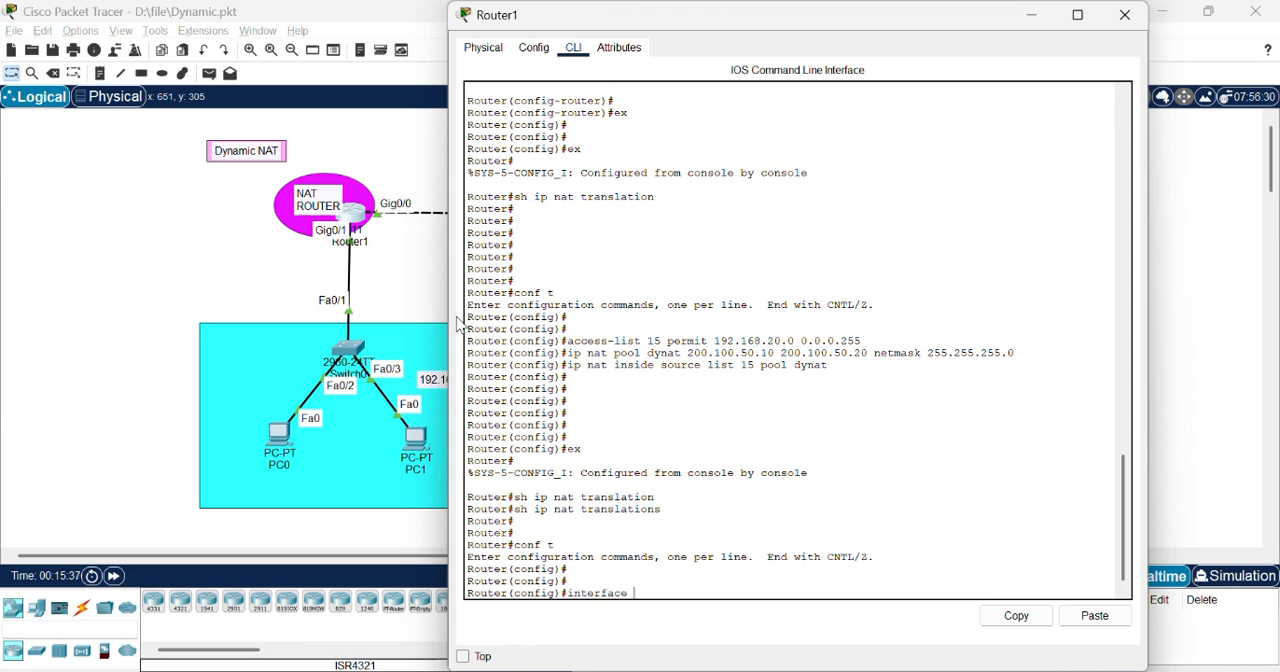
text(gig0/1)
key(Return)
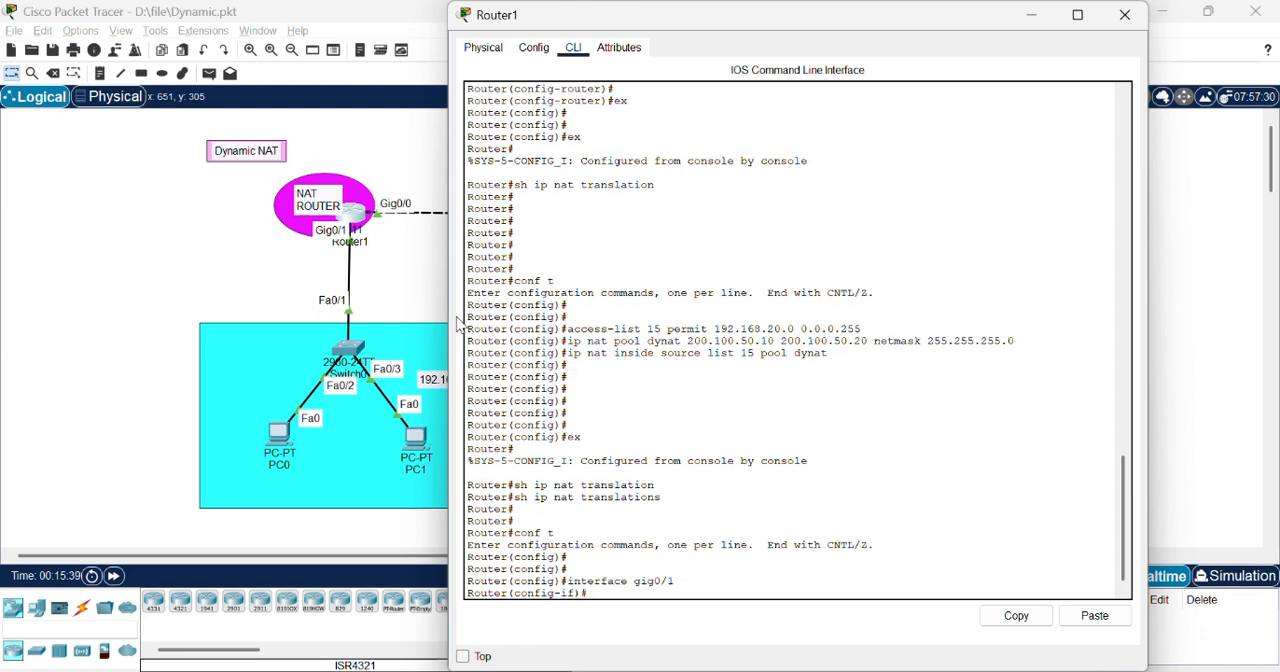
text(ip nat inside)
key(Return)
Step: Designate Router1's interface gig0/0 as NAT outside and return to global configuration mode
text(interface gig0/)
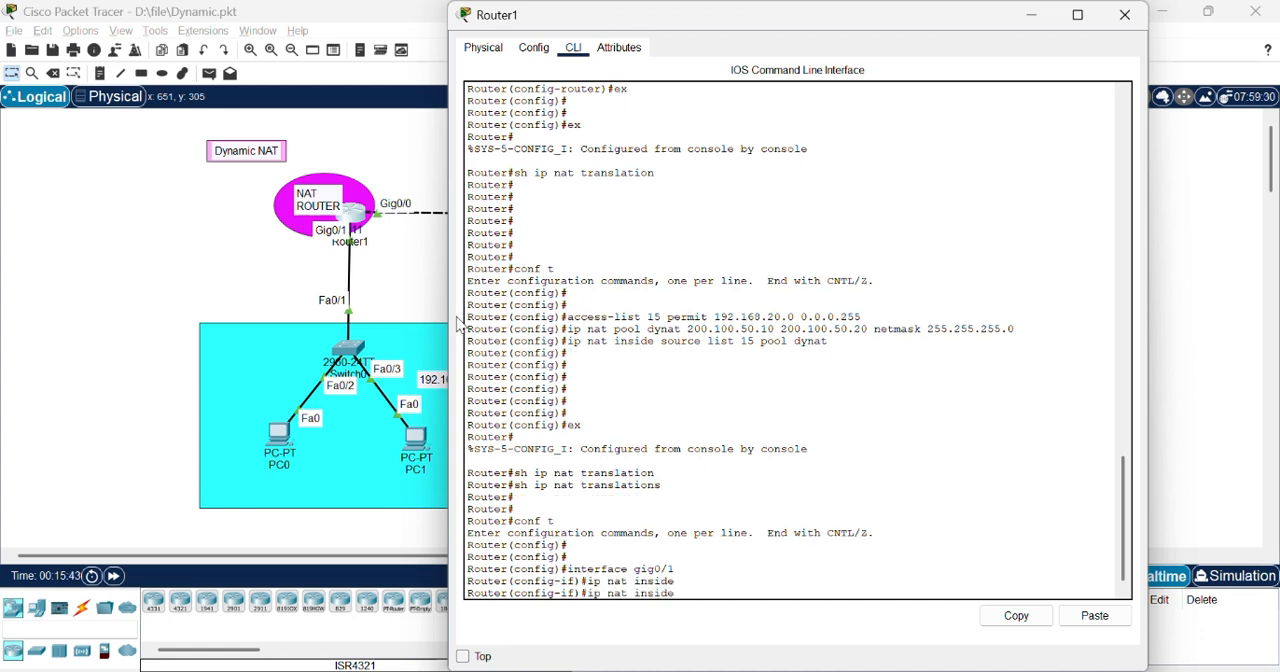
text(0/)
key(Return)
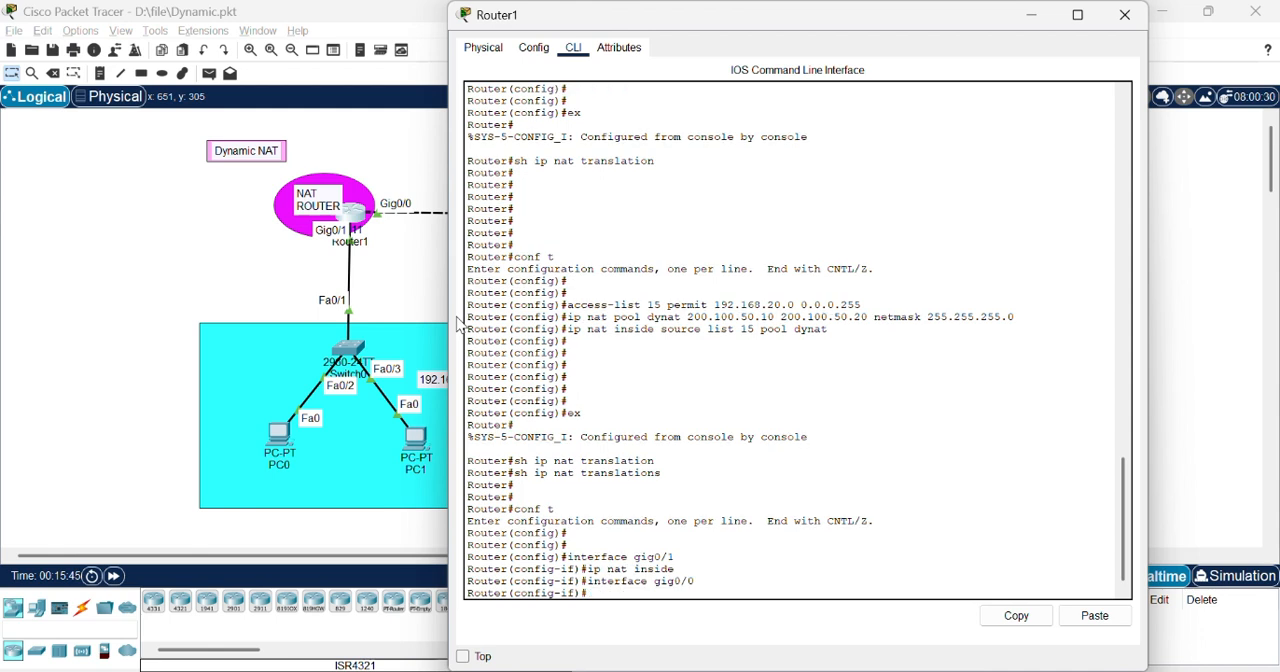
text(ip nat outside)
key(Return)
key(Return)
key(Return)
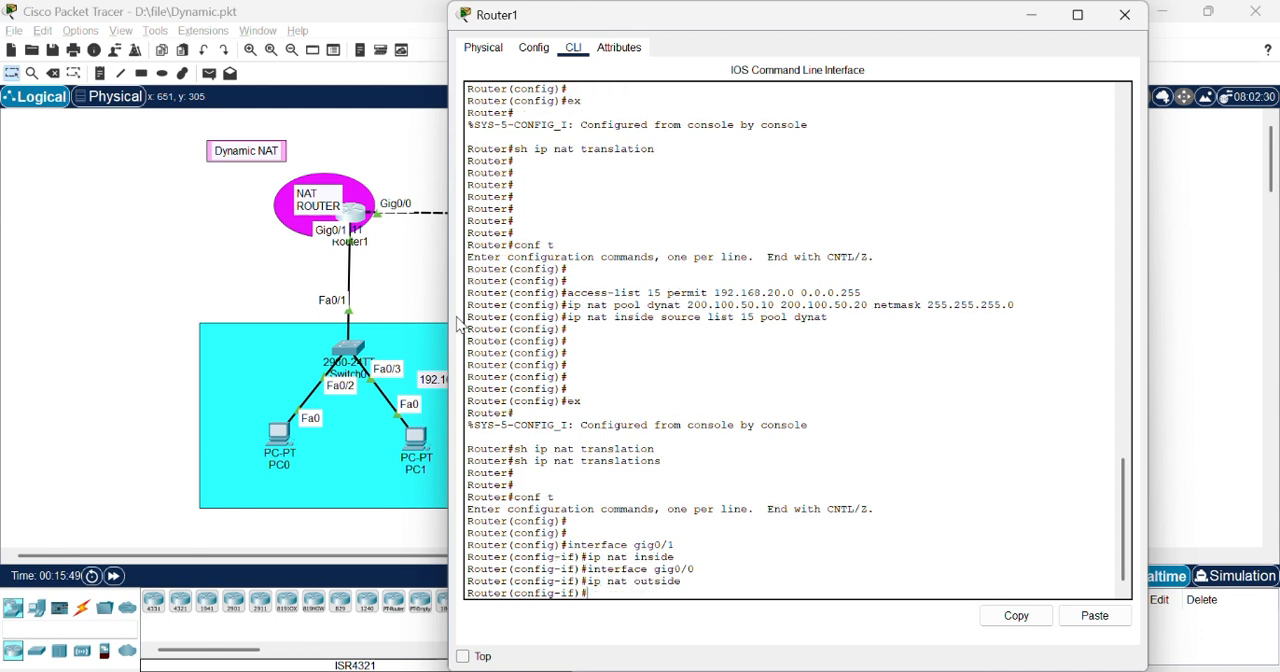
text(ex)
key(Return)
key(Return)
key(Return)
key(Up)
key(Up)
key(Up)
key(Up)
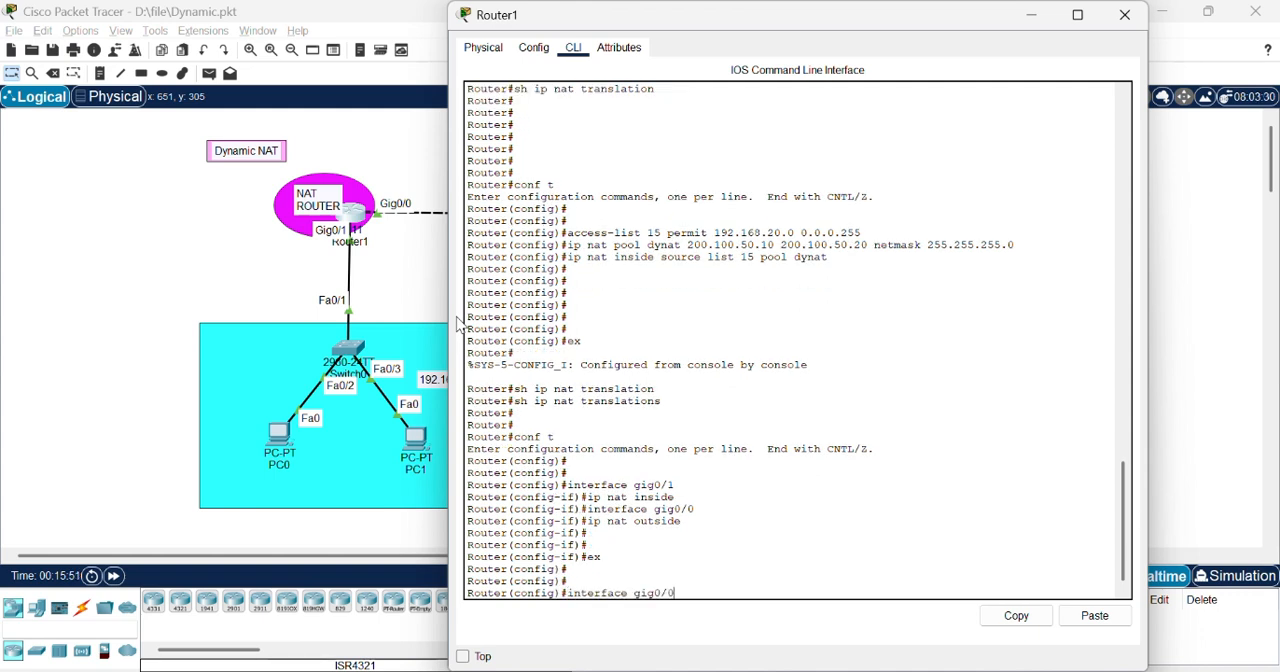
key(Up)
key(Up)
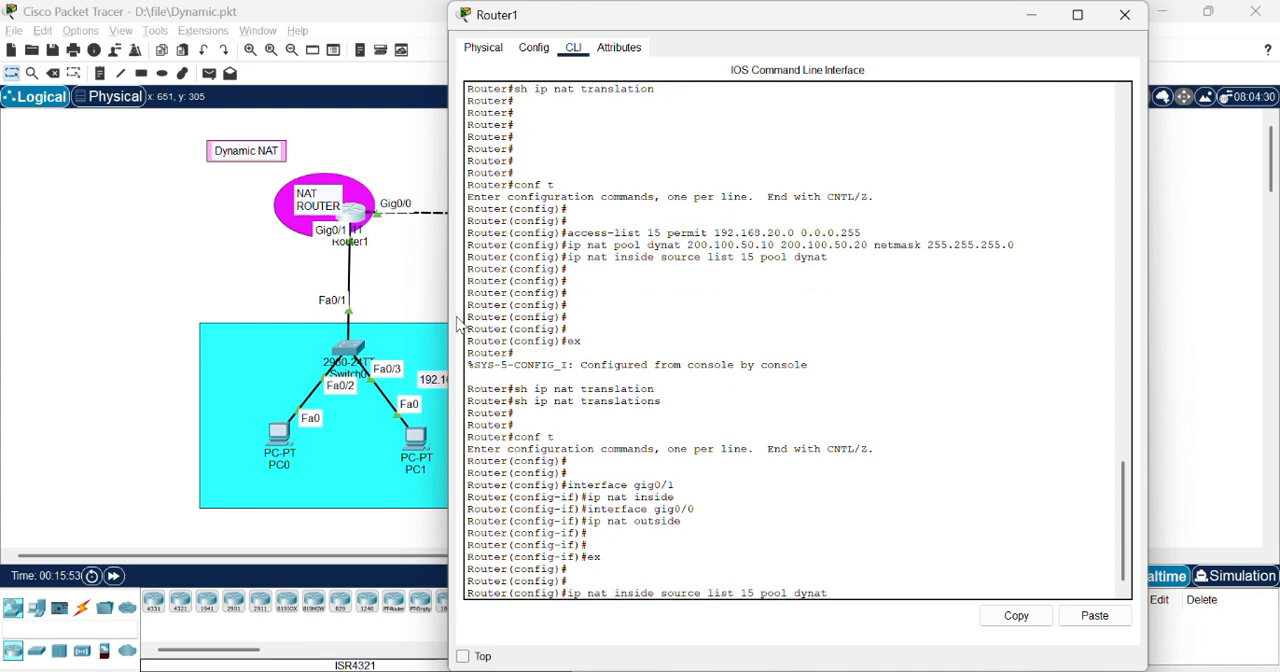
key(BackSpace)
key(BackSpace)
key(BackSpace)
key(BackSpace)
key(BackSpace)
key(BackSpace)
key(BackSpace)
key(BackSpace)
key(BackSpace)
key(BackSpace)
key(BackSpace)
key(BackSpace)
key(BackSpace)
key(BackSpace)
key(BackSpace)
key(BackSpace)
key(BackSpace)
key(BackSpace)
key(BackSpace)
key(BackSpace)
Step: Leave global configuration on Router1 for privileged EXEC mode
text(ex)
key(Return)
key(Return)
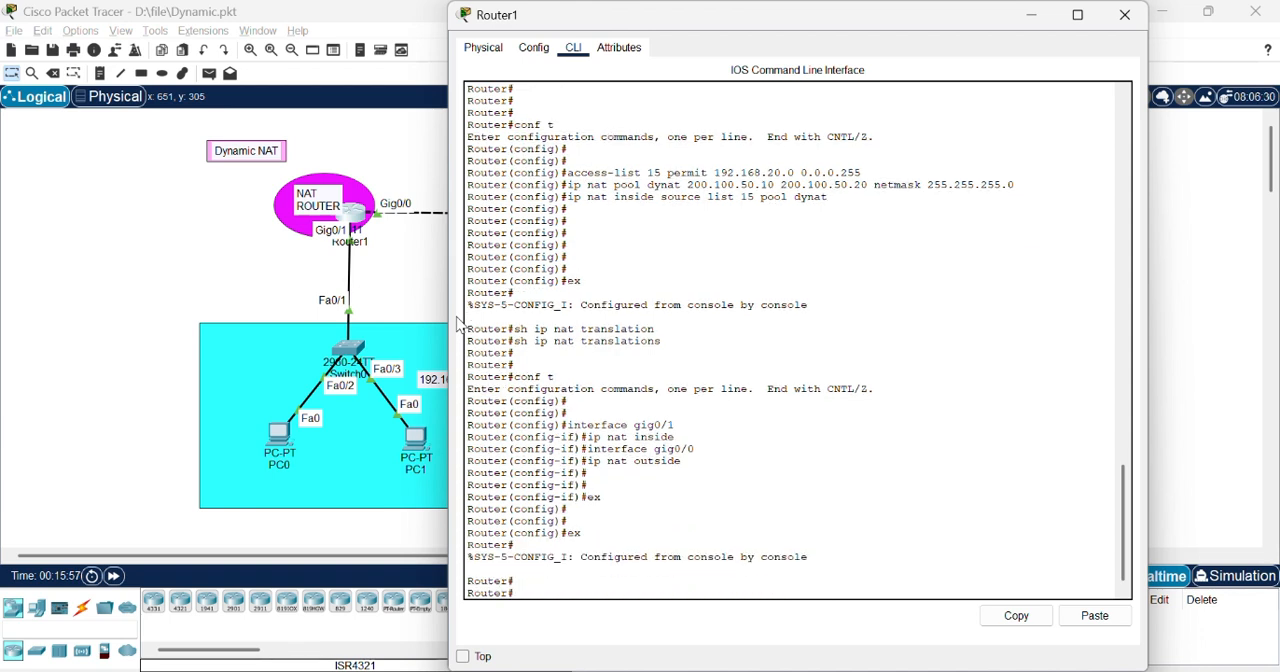
Step: Check Router1's NAT translation table with sh ip nat translations
text(sh ip nat translation)
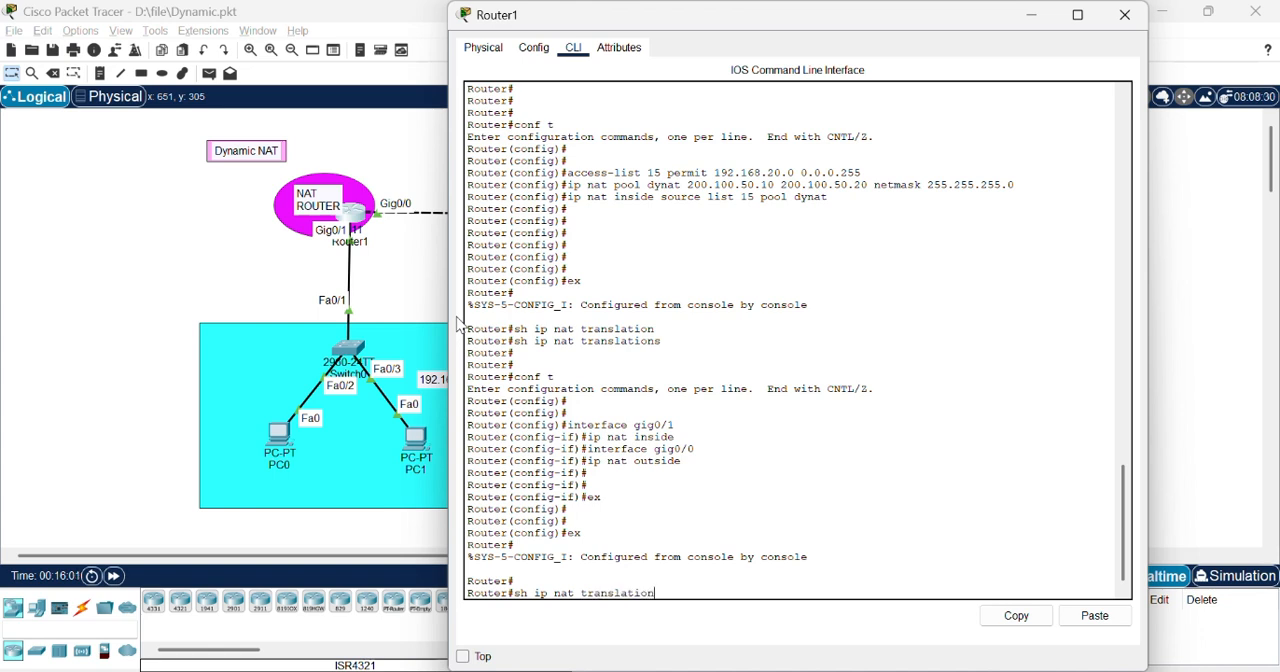
text(s)
key(Return)
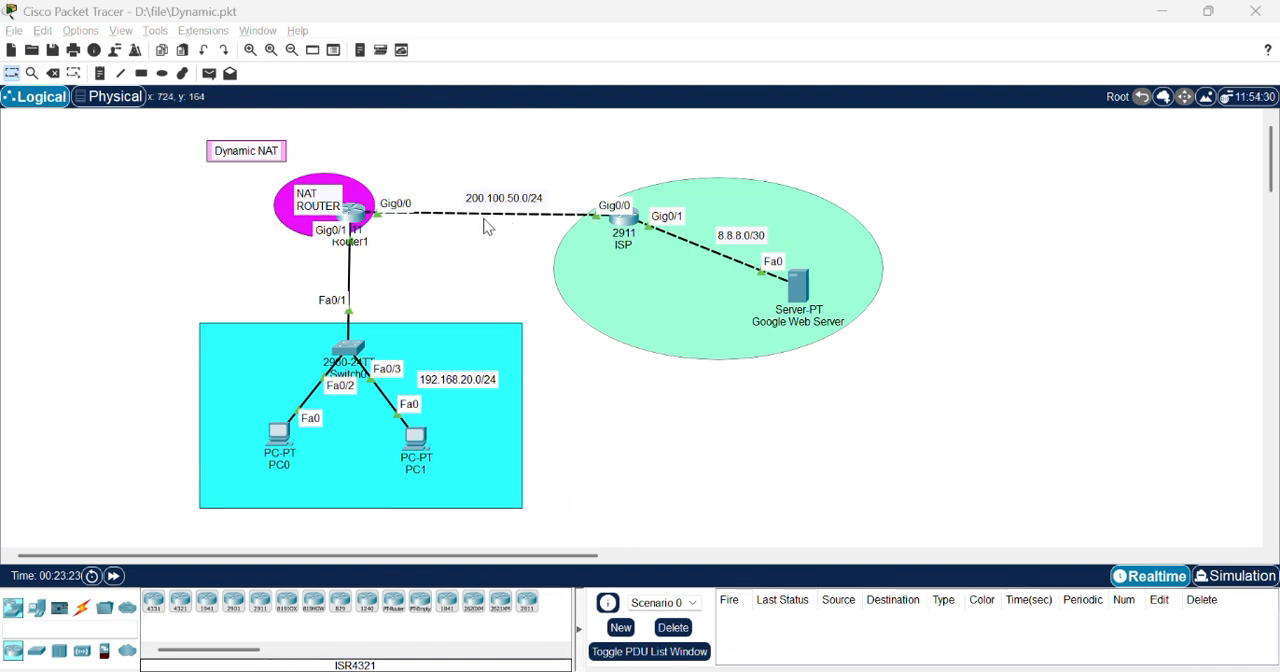
Step: Open Router1's command line and leave interface configuration for global configuration mode
click(353, 228)
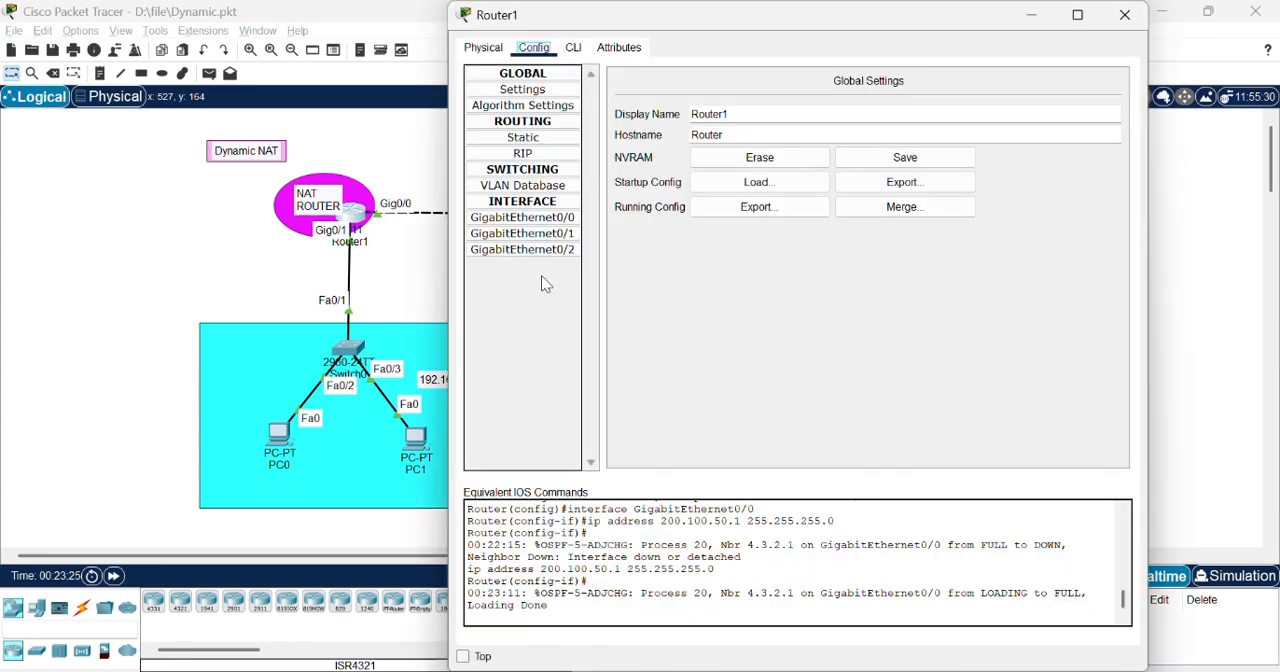
drag(826, 26, 1113, 19)
click(834, 47)
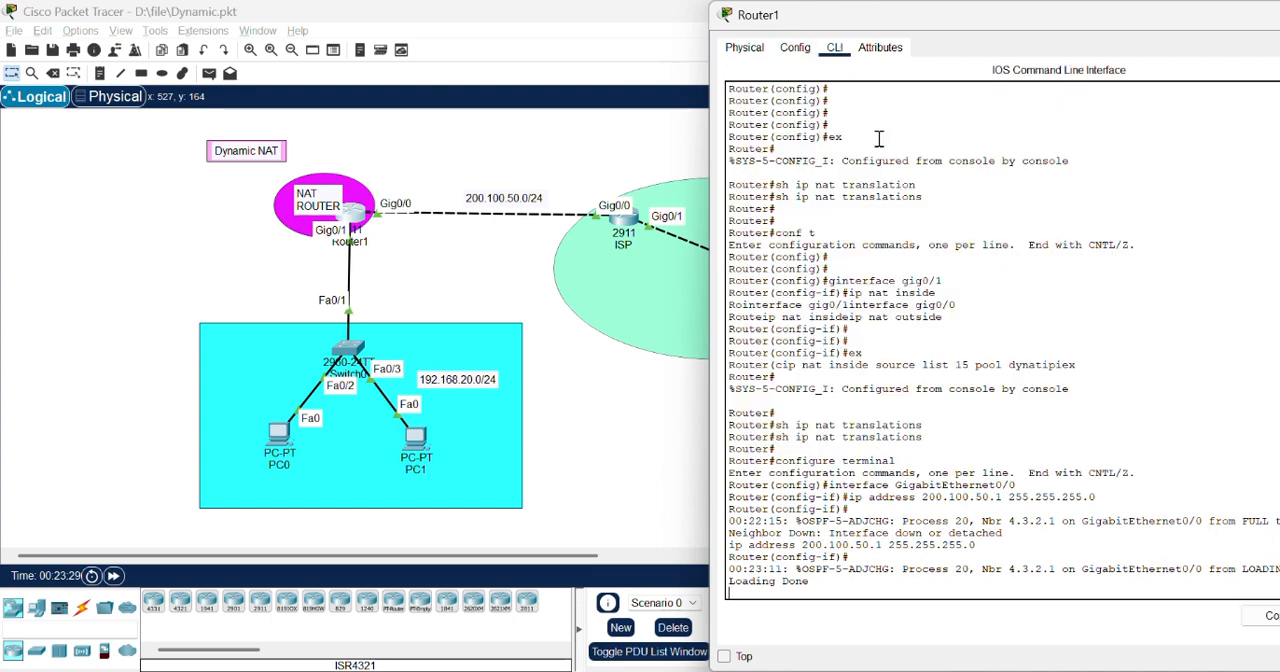
key(Return)
text(ex)
key(Return)
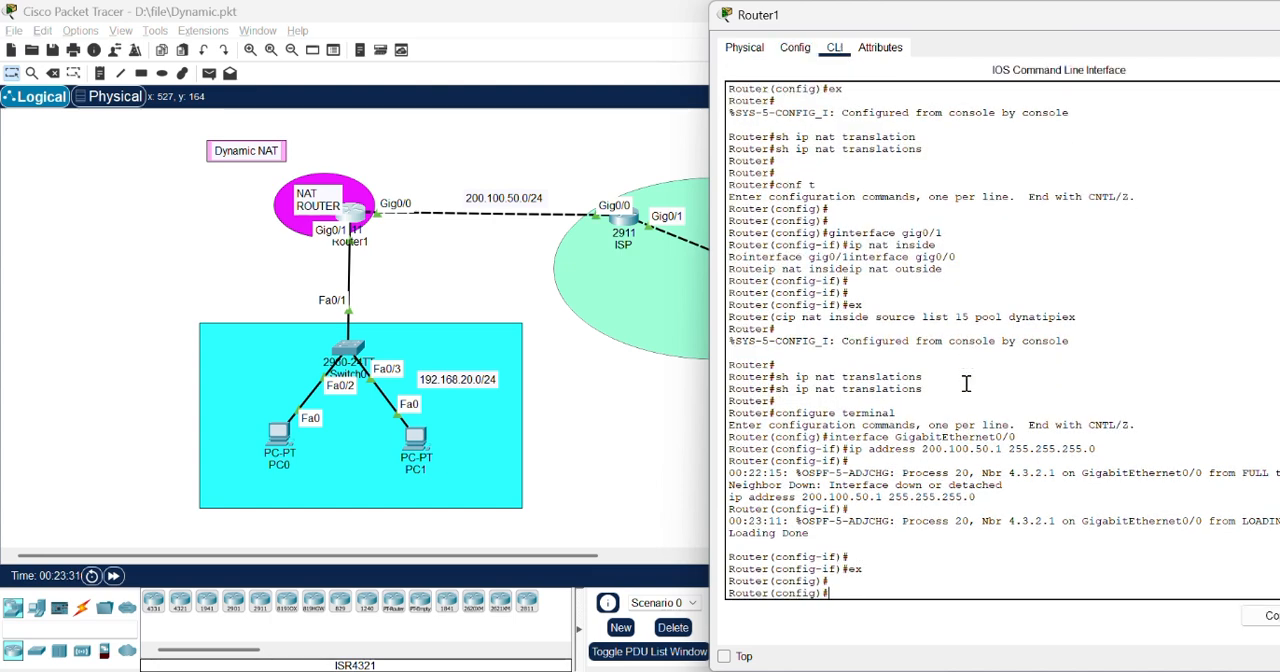
Step: Enter router configuration mode for OSPF process 20 on Router1
text(rout)
key(Tab)
text(osp)
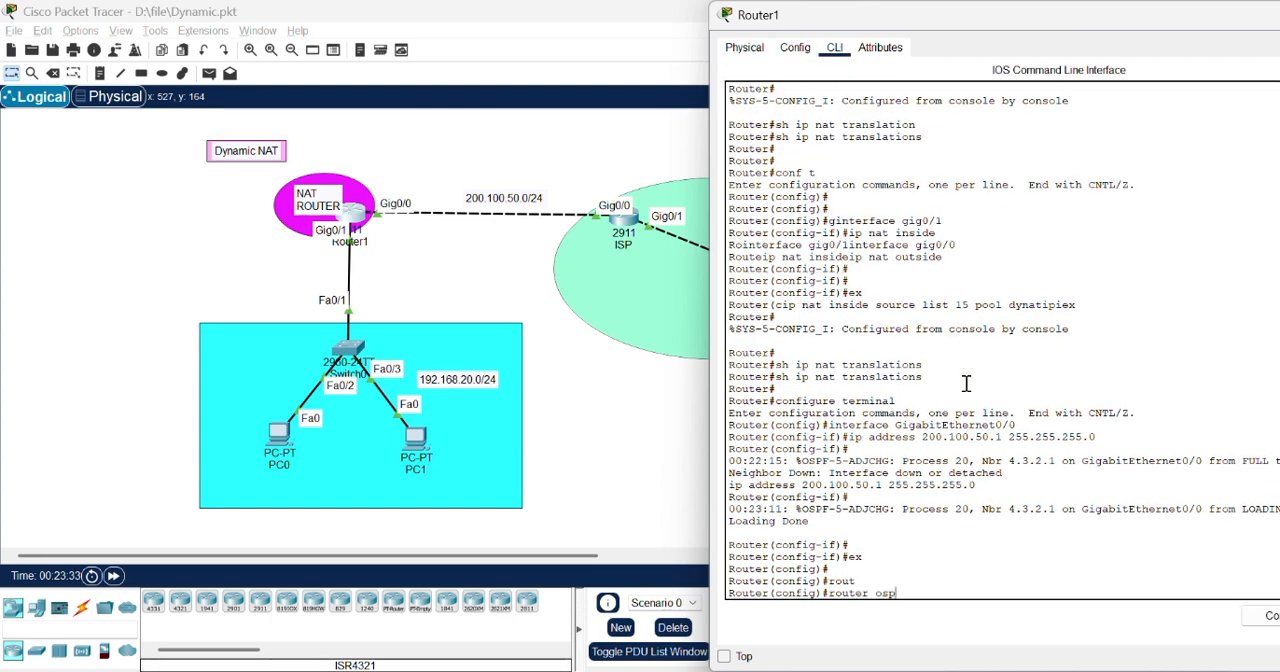
text(f)
key(Return)
key(Up)
text(20)
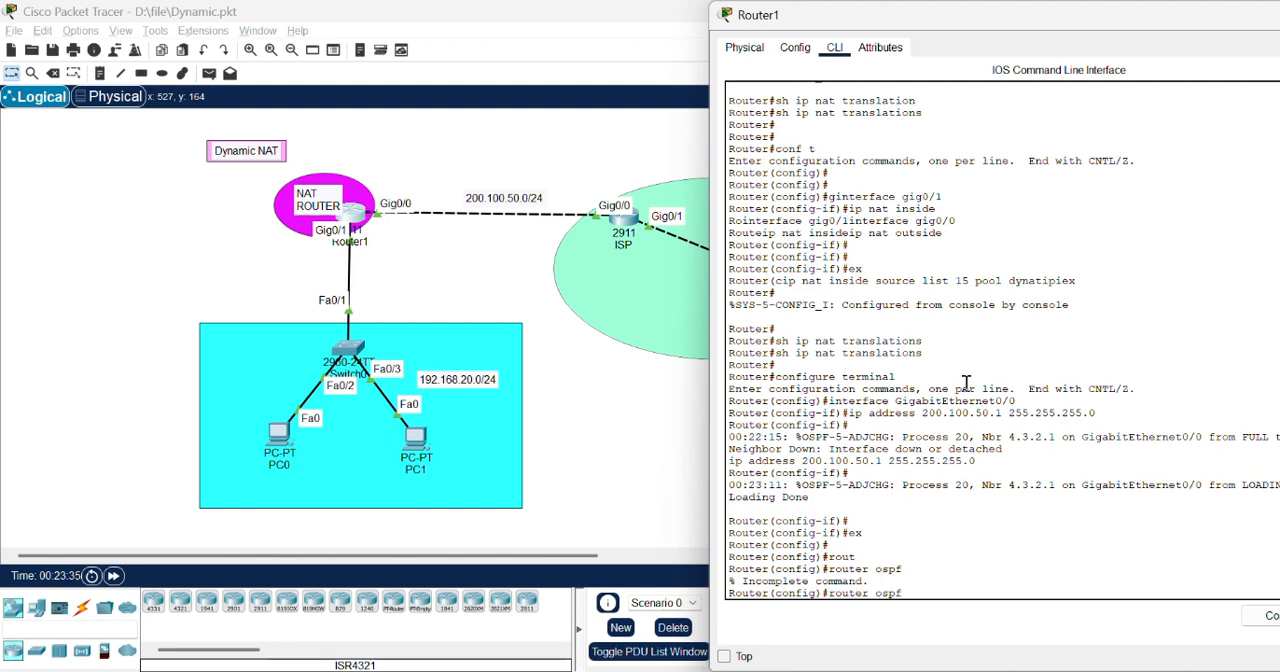
key(Return)
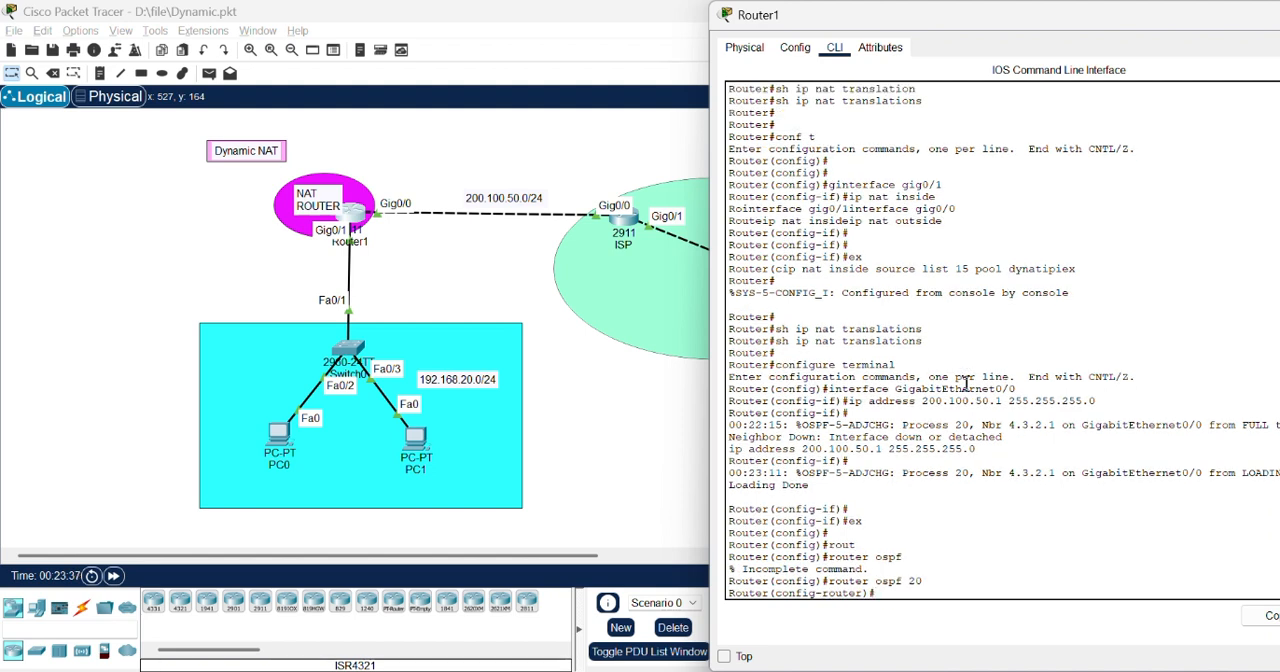
Step: Add network 200.200.50.0 with wildcard 0.0.0.255 in area 0 to Router1's OSPF process, and close the router's window
text(network 200.200.50.0 0.0.0)
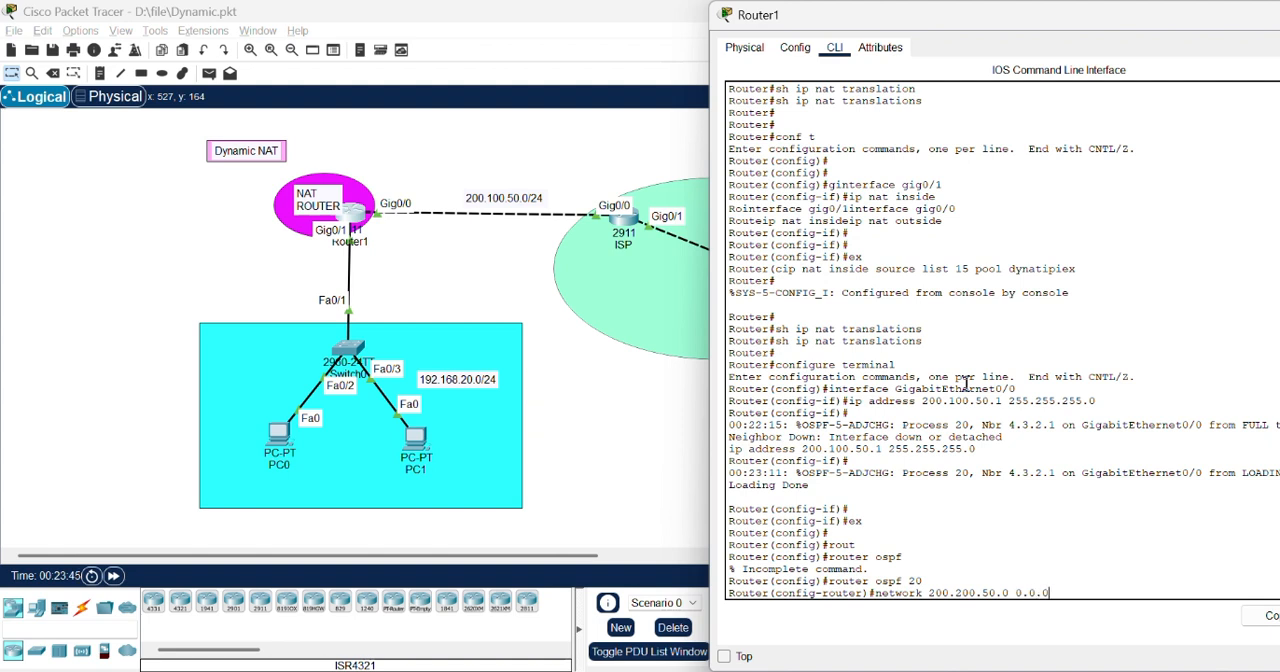
text(.255 area 0)
key(Return)
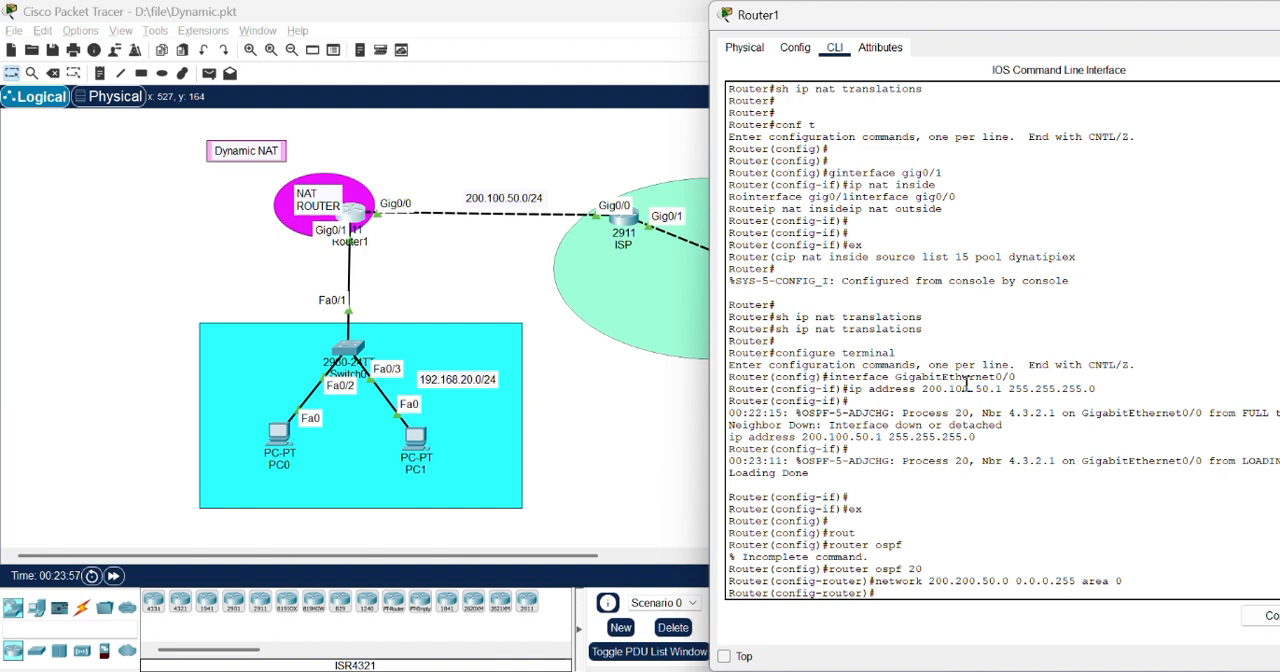
drag(1200, 18, 1032, 18)
click(1216, 19)
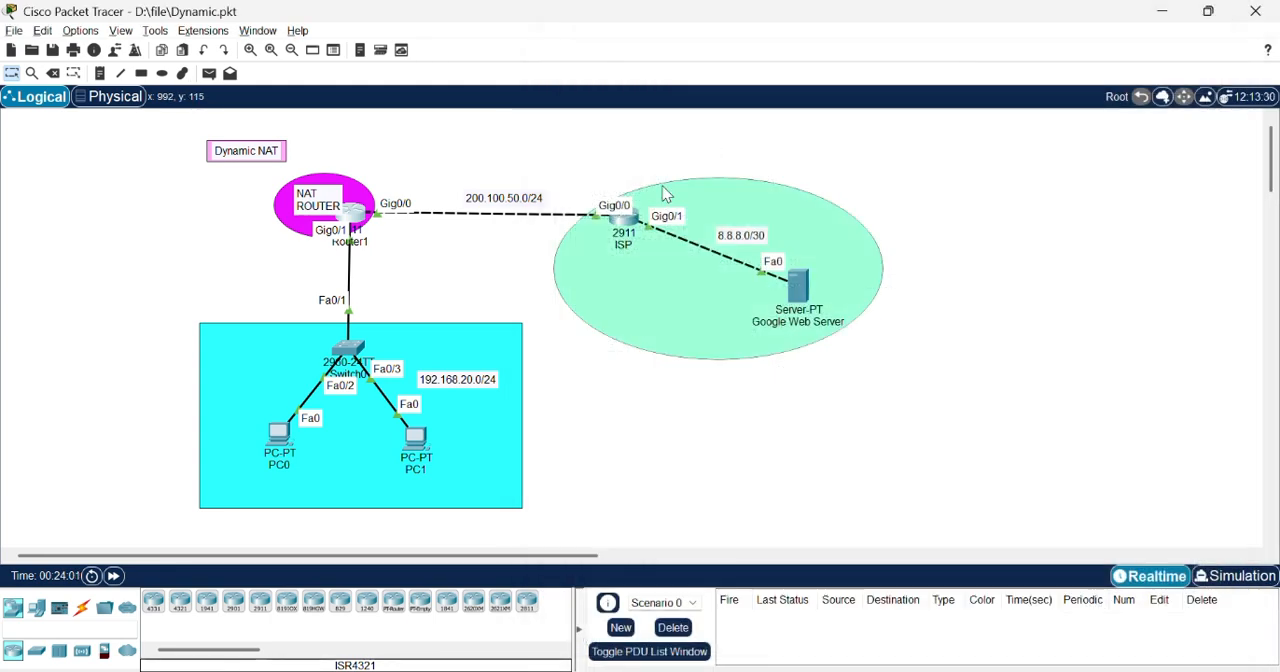
Step: Open the ISP router's command line and leave interface configuration for global configuration mode
click(628, 222)
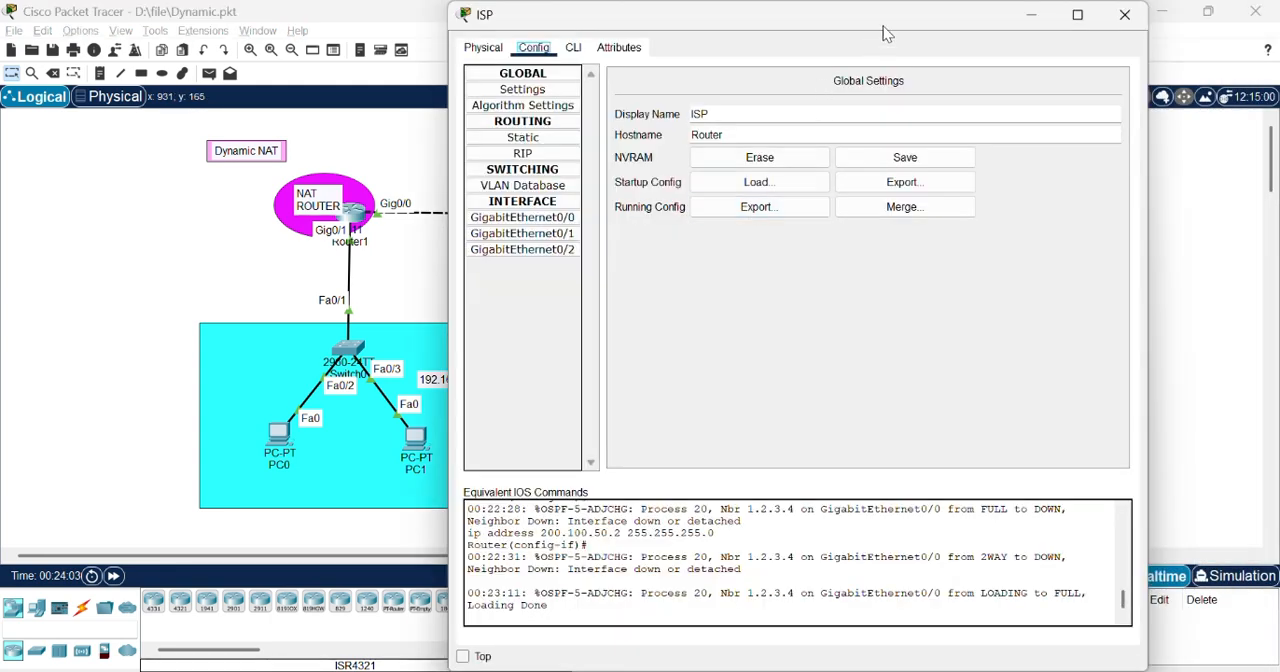
drag(889, 33, 1145, 30)
click(830, 47)
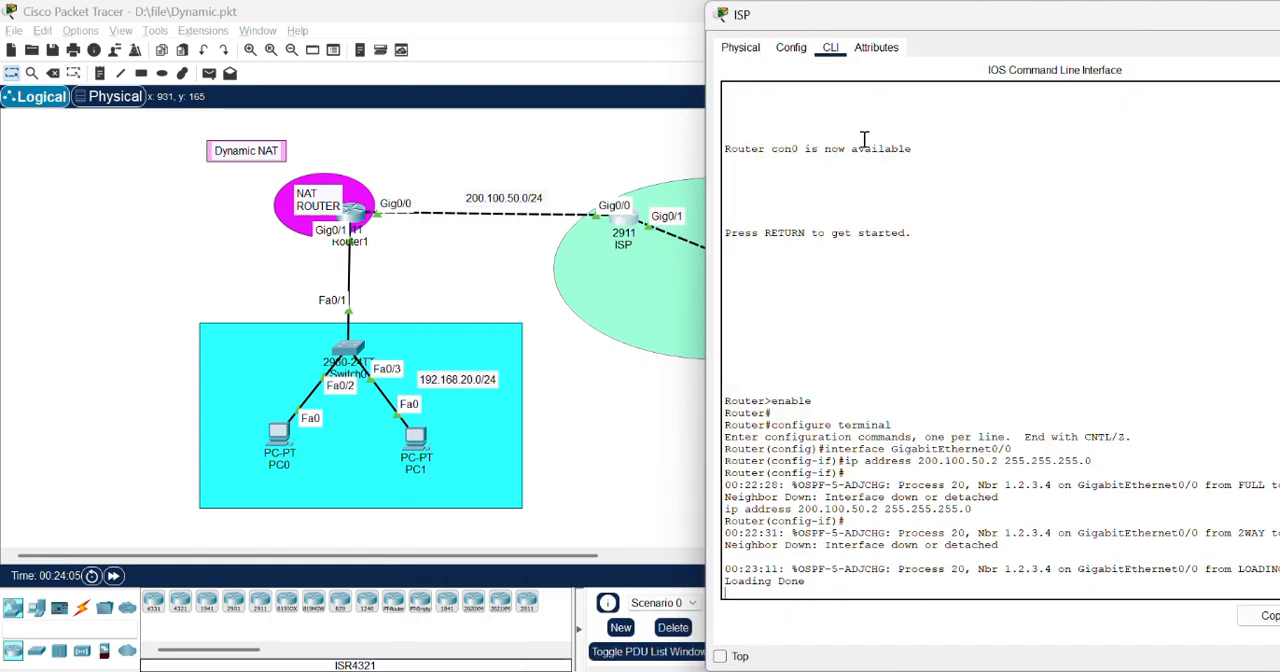
key(Return)
key(Return)
text(ex)
key(Return)
key(Return)
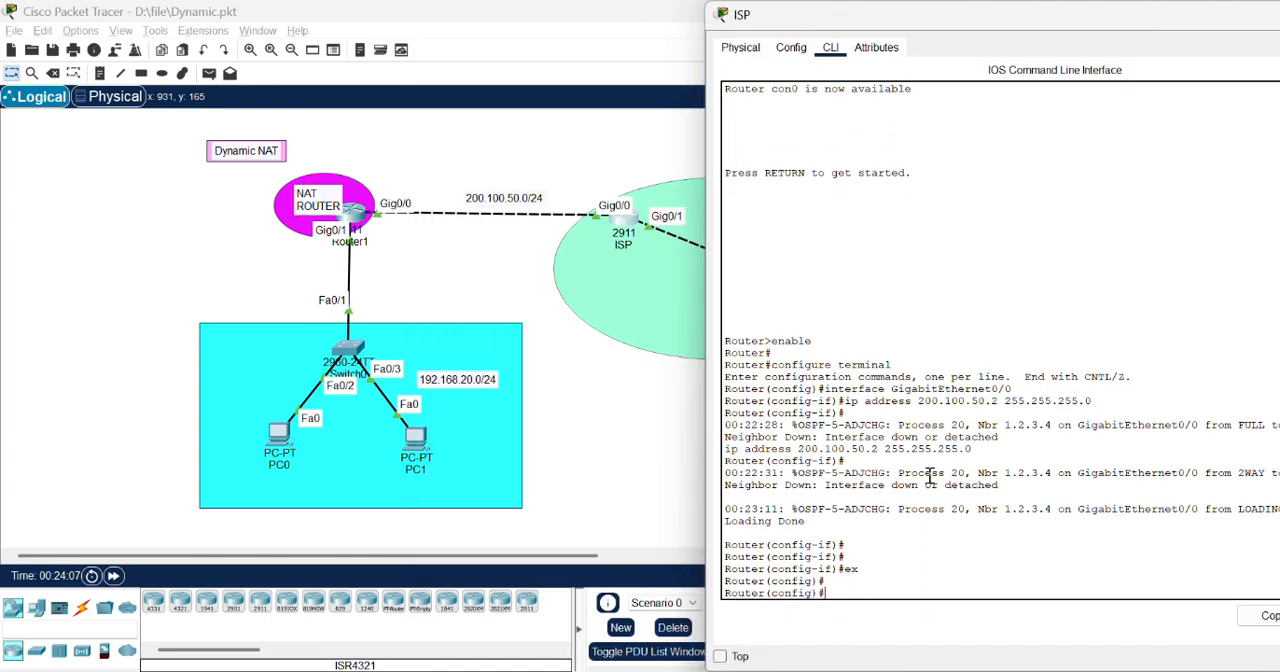
Step: Enter router configuration mode for OSPF process 20 on the ISP router
text(rout)
key(Tab)
text(os)
key(Tab)
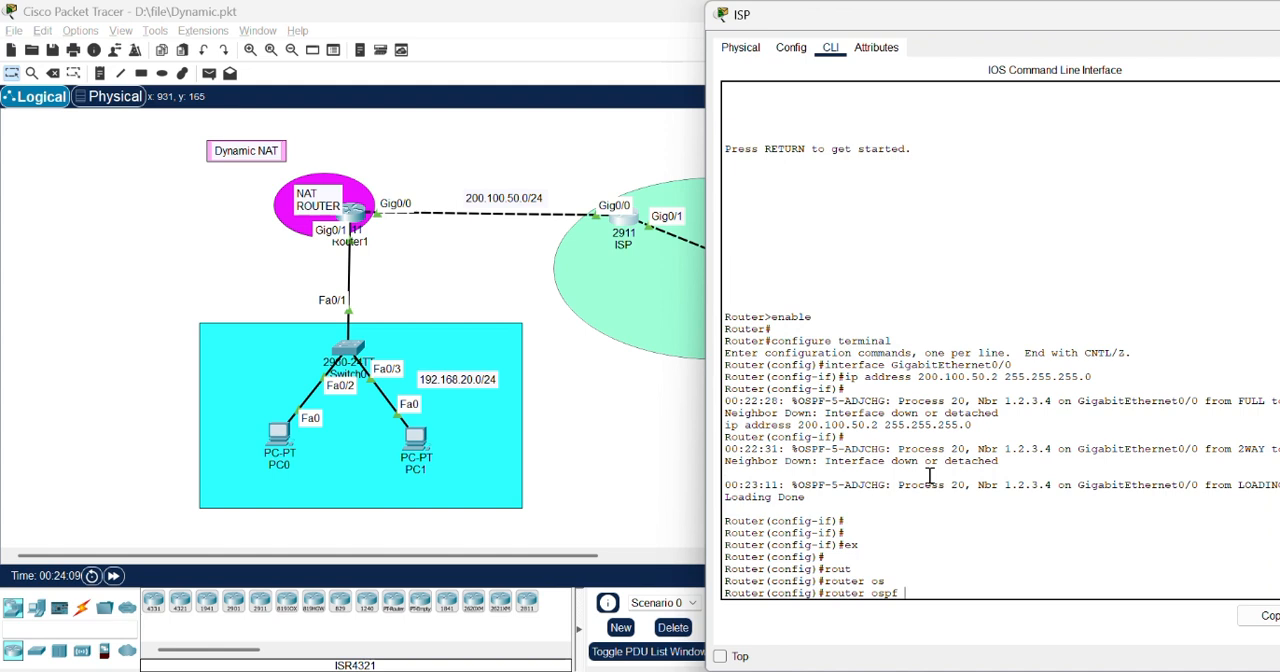
text(20)
key(Return)
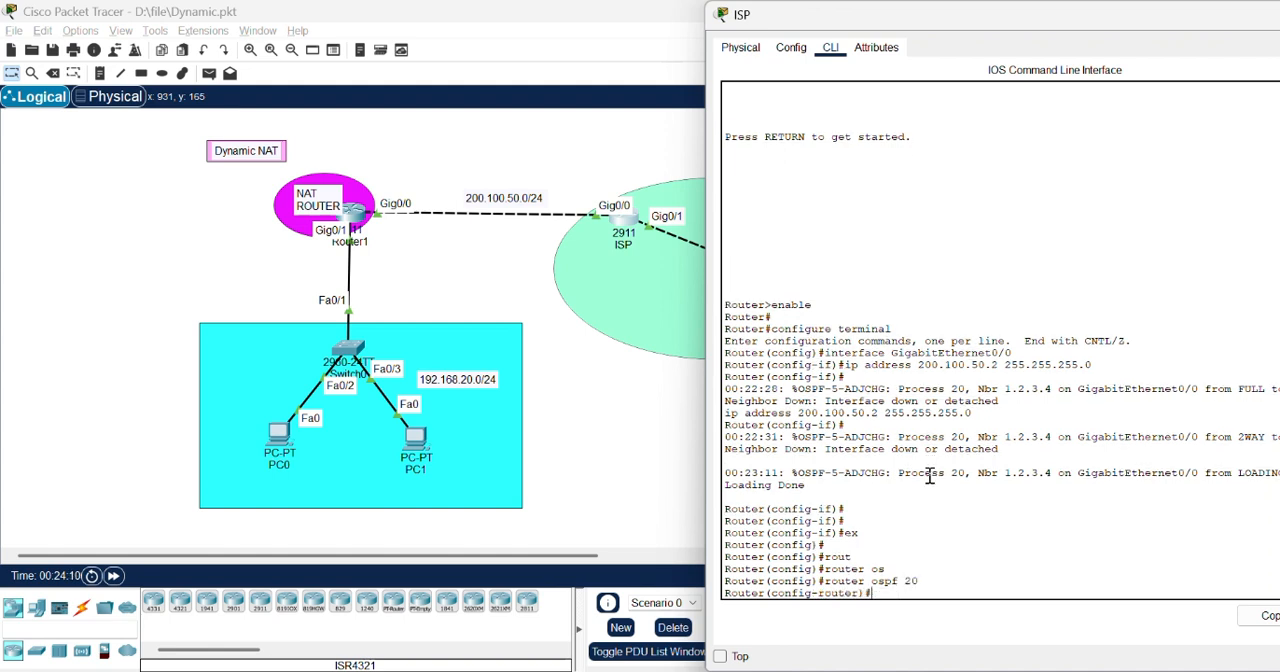
Step: Add network 200.100.50.0 with wildcard 0.0.0.255 in area 0 to the ISP router's OSPF process, and close its window
text(n)
text(et)
key(Tab)
text(2)
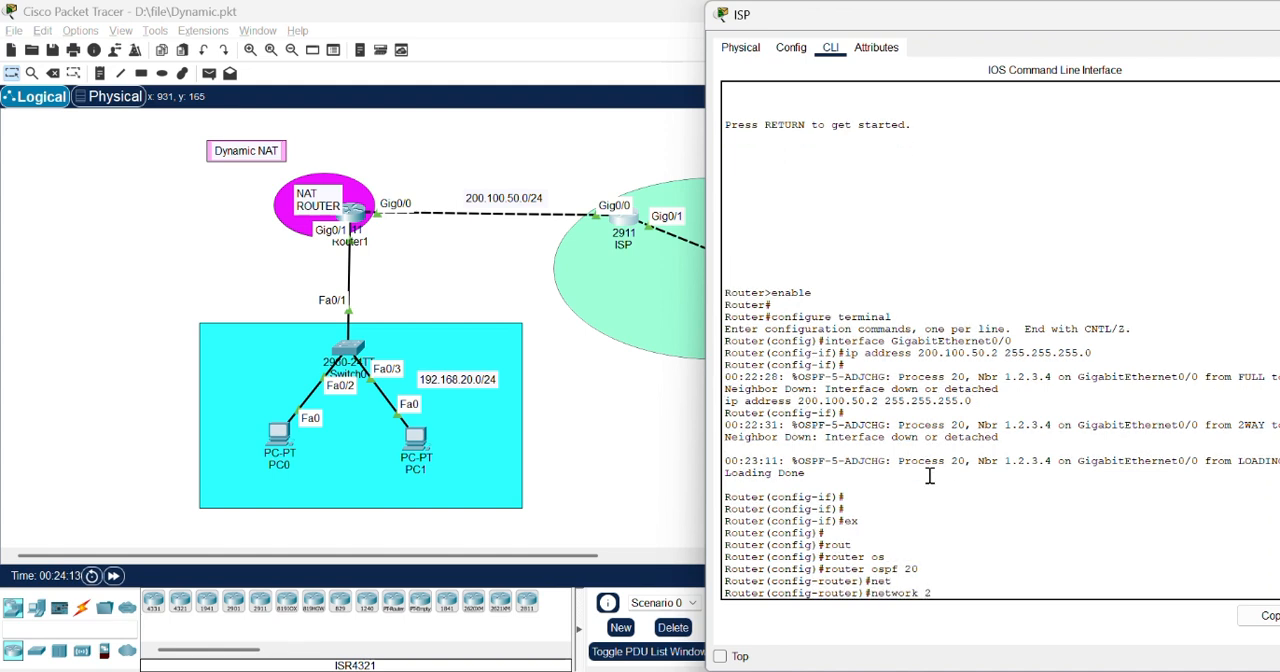
text(00.)
key(BackSpace)
text(00.50.0 0.0.0.255)
key(Return)
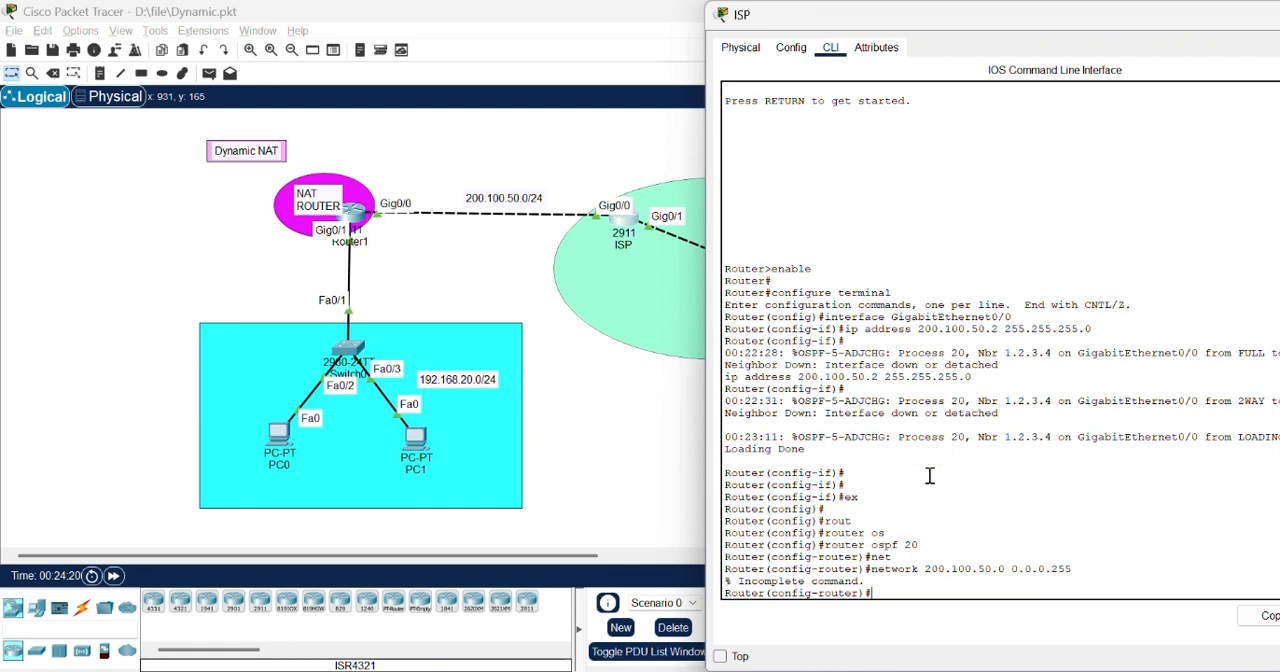
key(Up)
text(are)
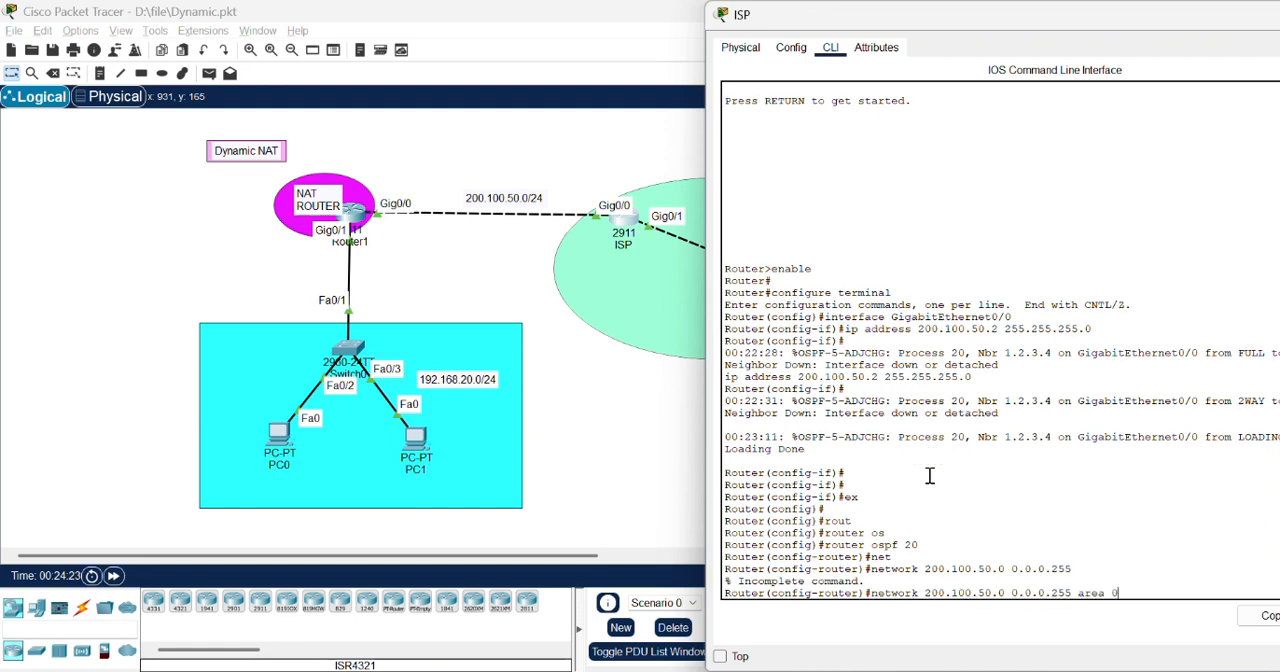
text(a 0)
key(Return)
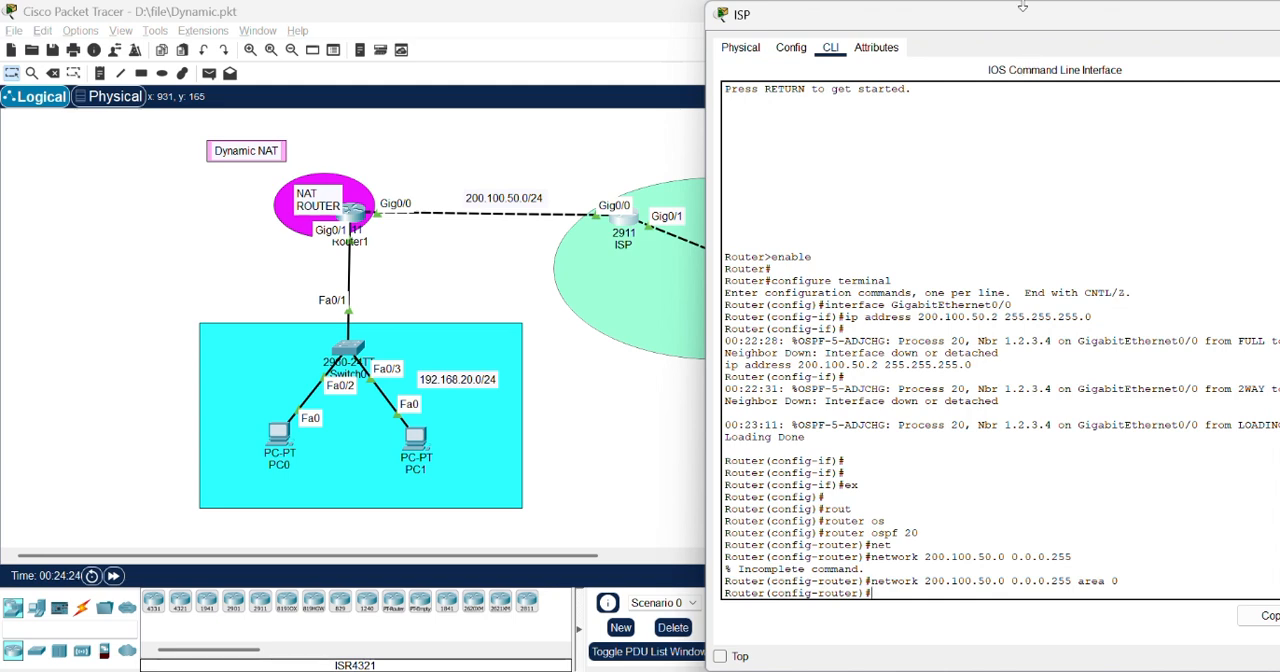
drag(1022, 7, 845, 34)
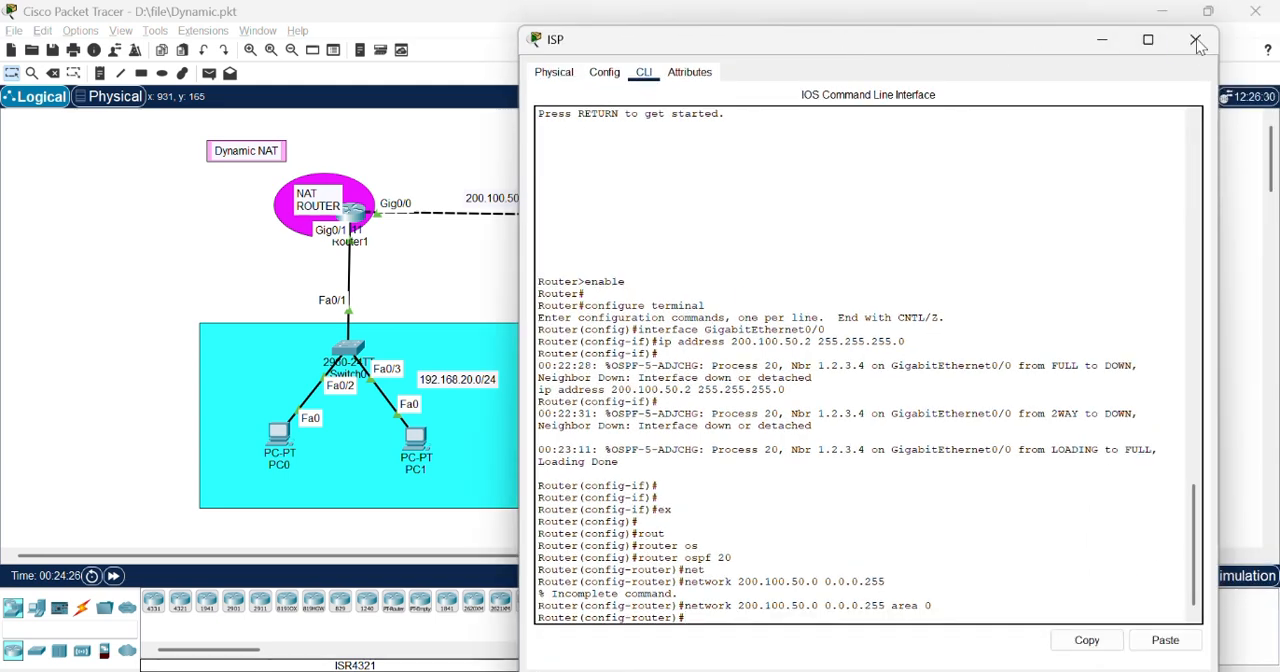
click(1198, 38)
Step: Ping 8.8.8.8 from PC0's Command Prompt, and close the PC0 window
click(283, 433)
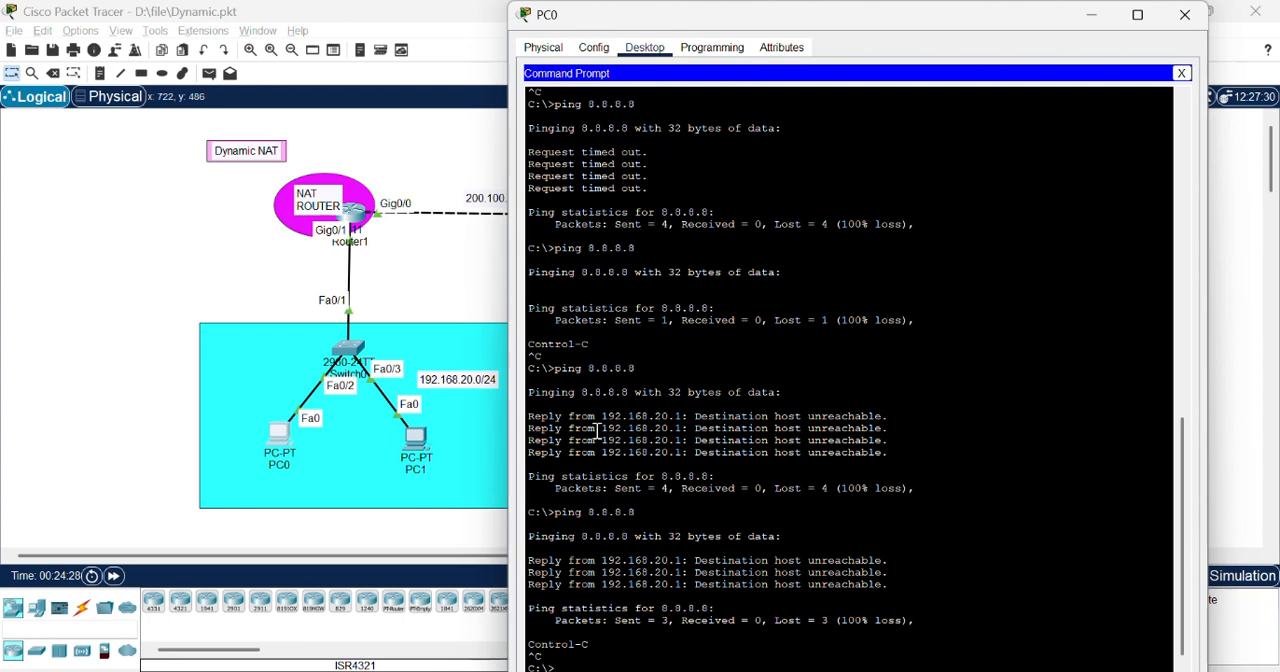
scroll(597, 430, down, 2)
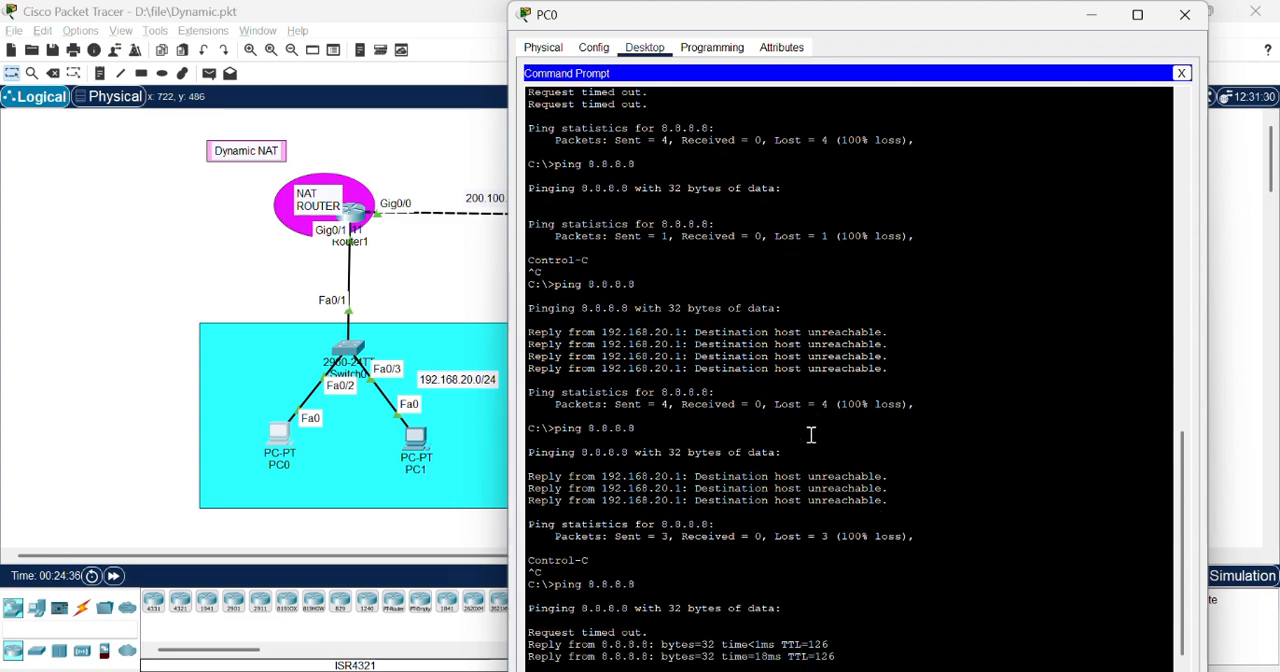
click(1180, 17)
Step: Reopen Router1's command line and leave OSPF configuration for privileged EXEC mode
click(357, 222)
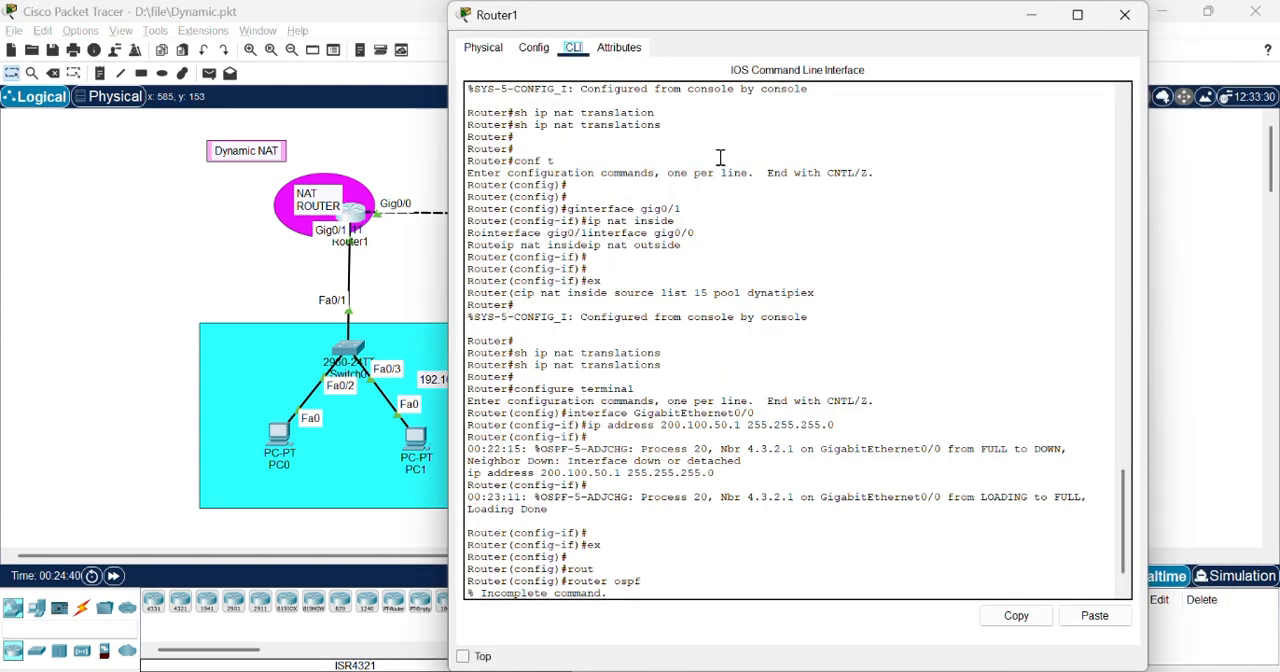
text(ex)
key(Return)
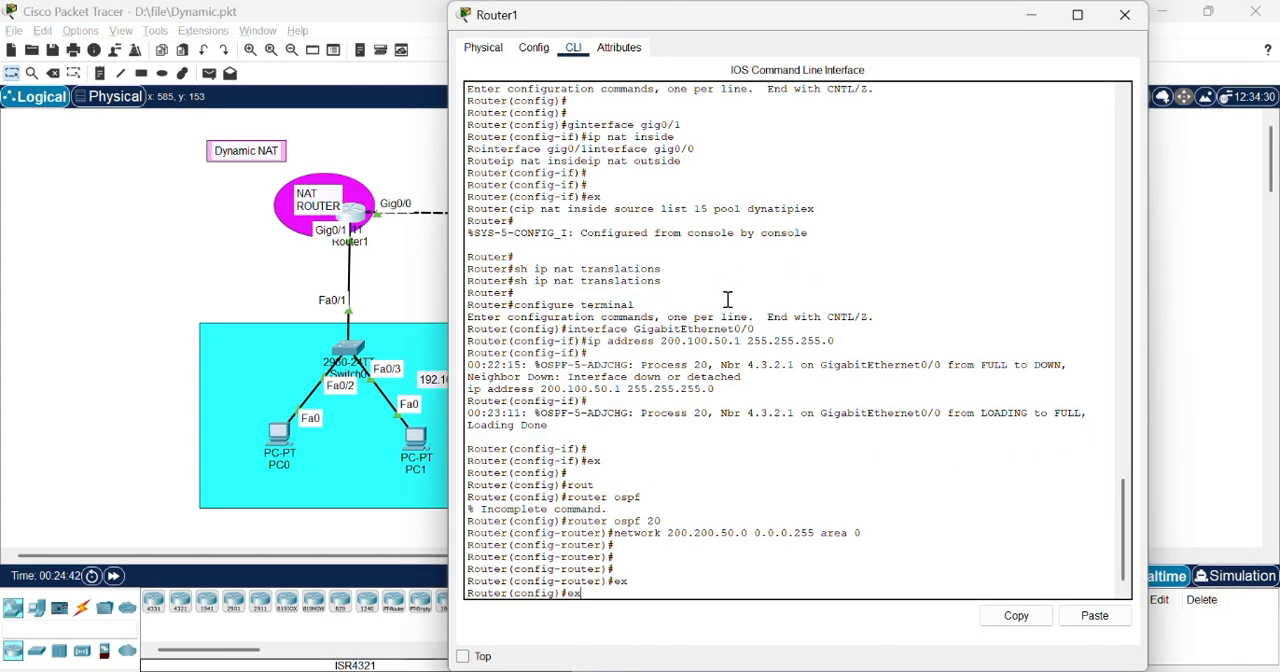
text(ex)
key(Return)
Step: Display Router1's NAT translation table with sh ip nat translation, and return to the topology
text(sh ip nat)
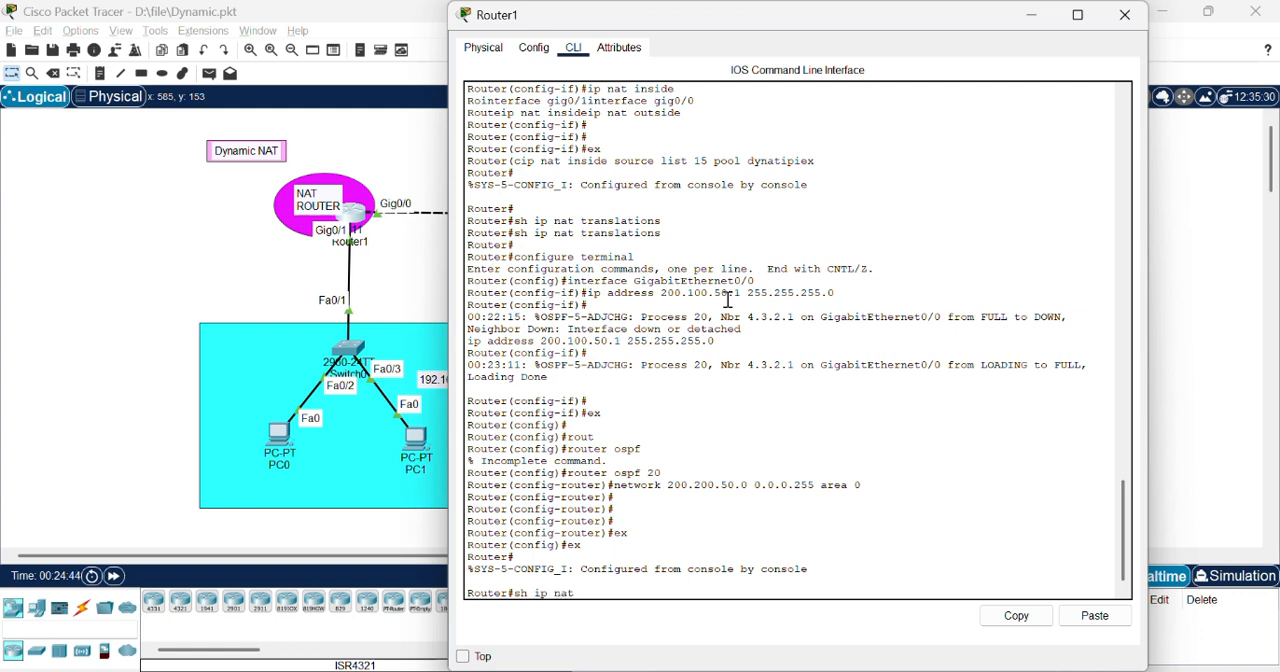
key(BackSpace)
key(BackSpace)
text(ranslation)
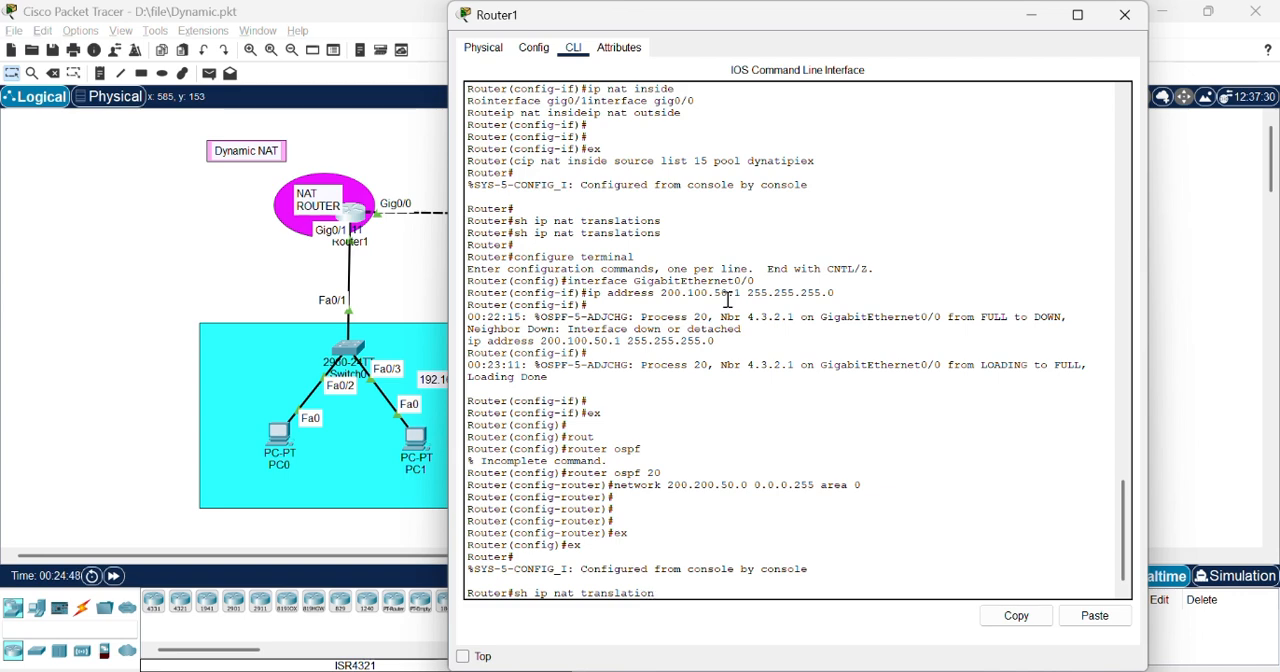
key(Return)
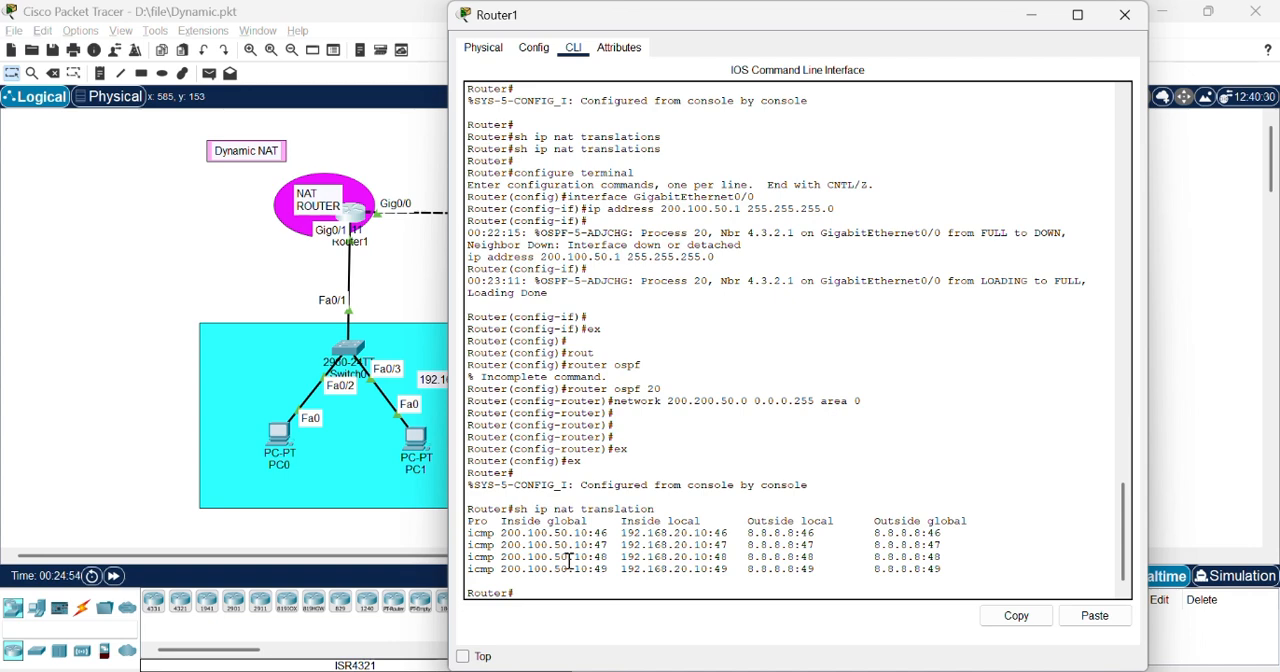
click(143, 443)
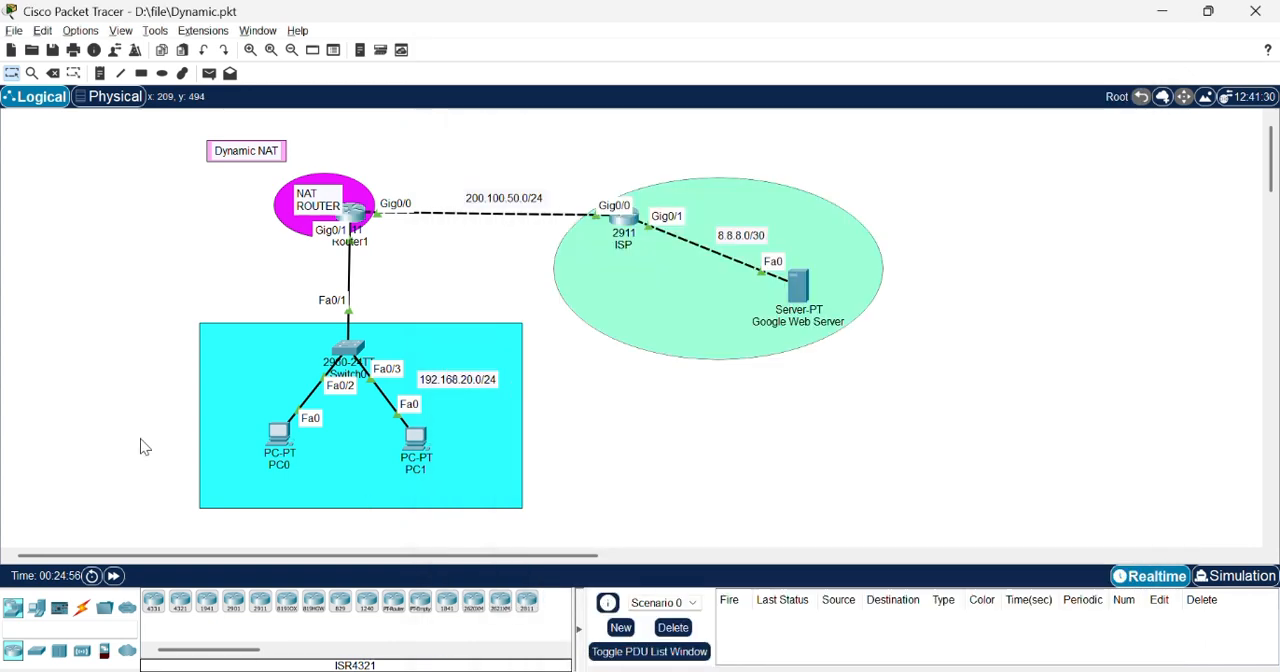
Step: Ping 8.8.8.8 from PC0's Command Prompt, trace the route to the same address, and minimize the window
click(278, 438)
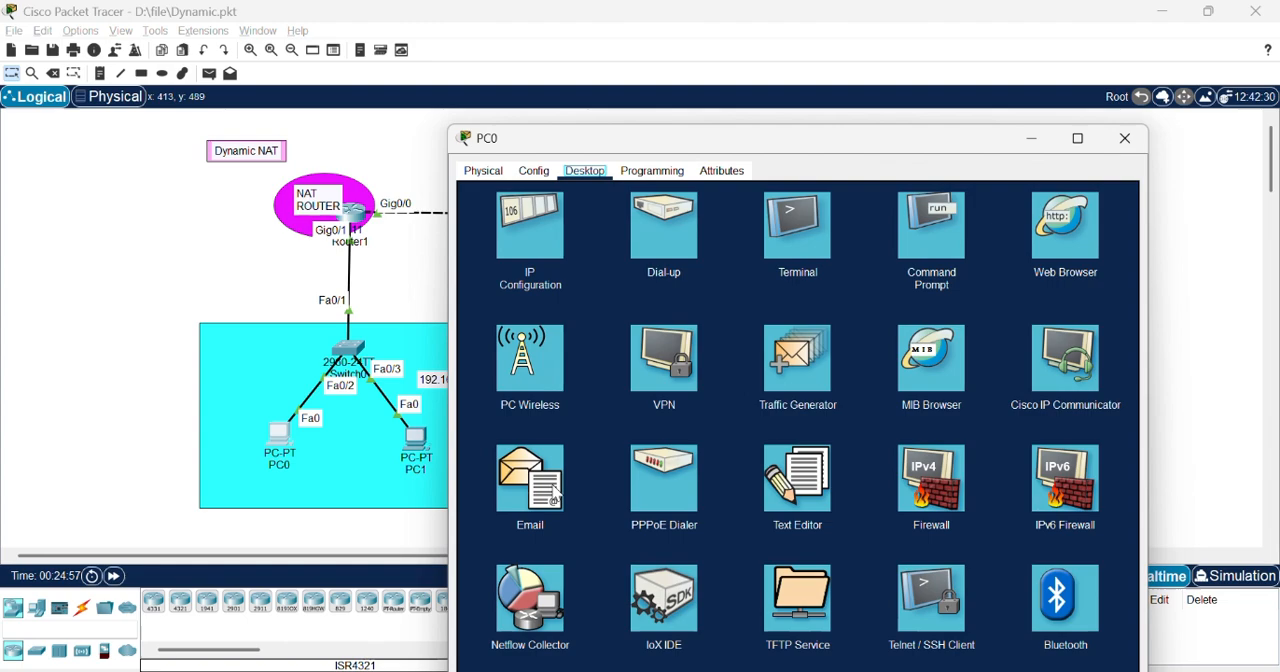
click(915, 270)
drag(897, 140, 918, 19)
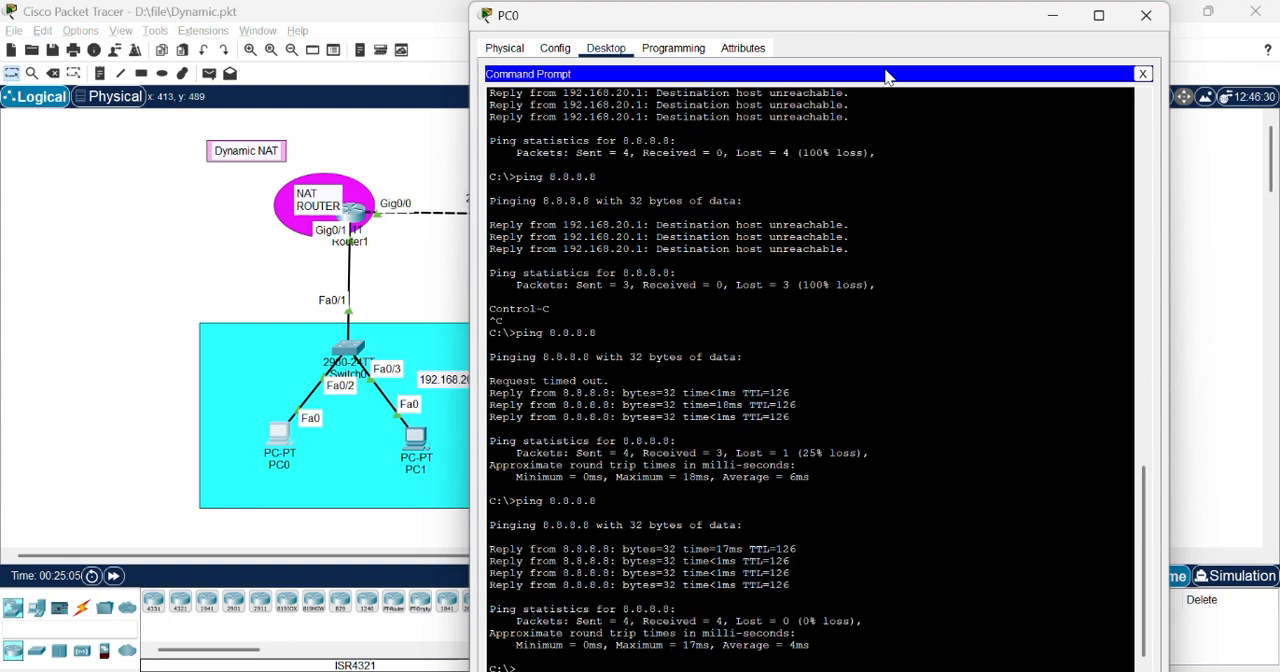
double_click(903, 19)
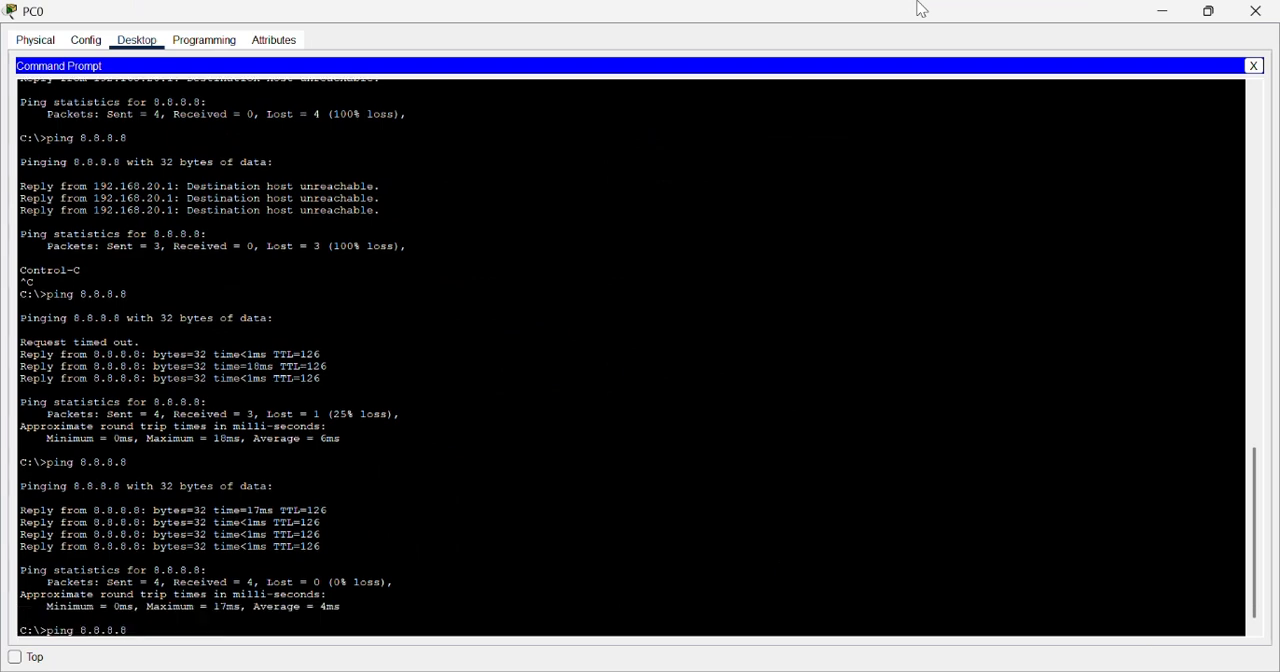
key(Up)
key(Return)
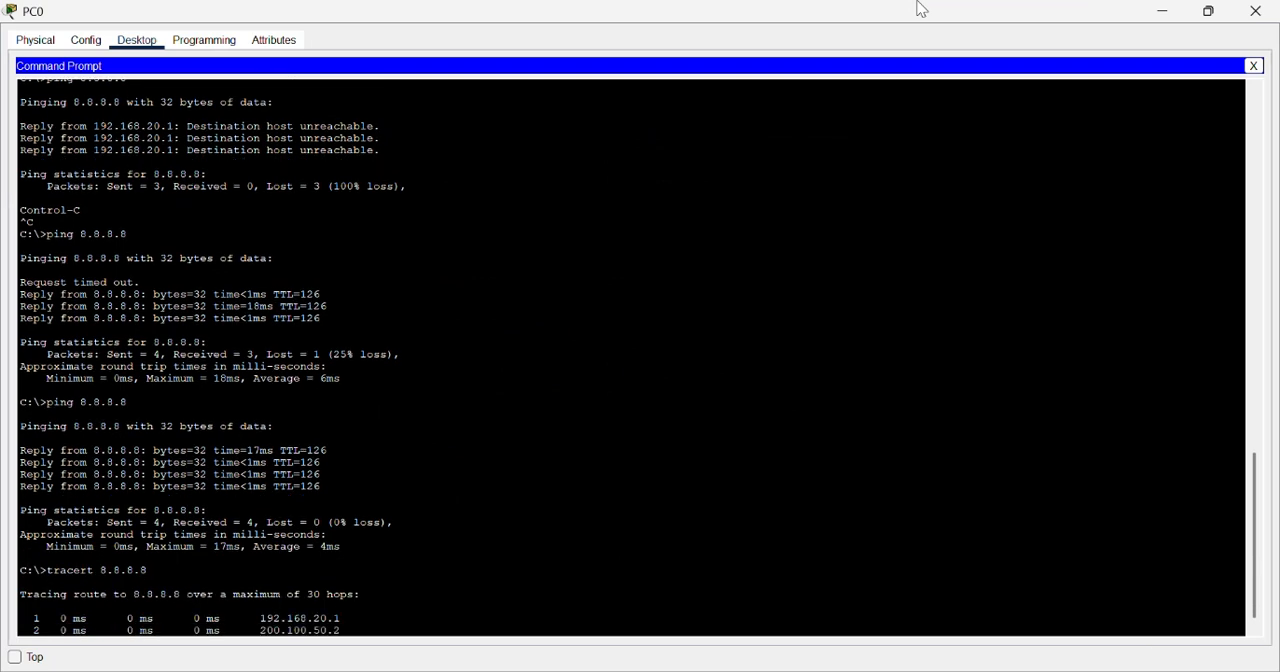
click(1162, 12)
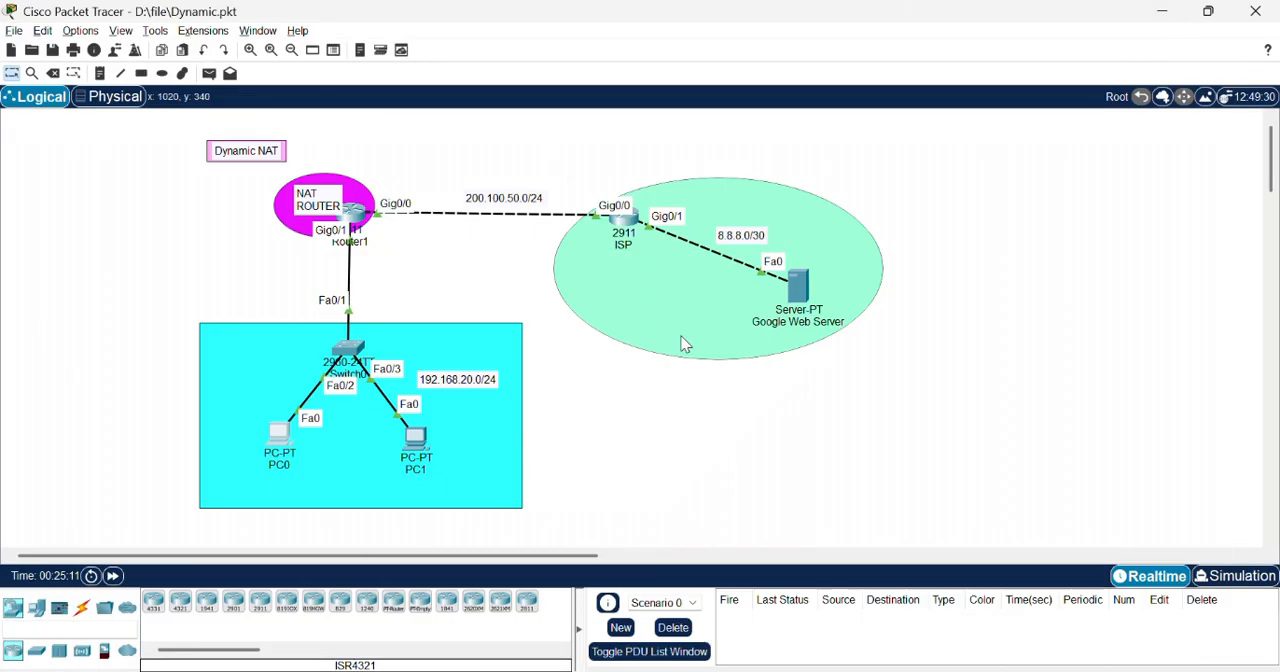
Step: Display Router1's NAT translation table again with sh ip nat translation, examine the entries, and close the router window
click(361, 213)
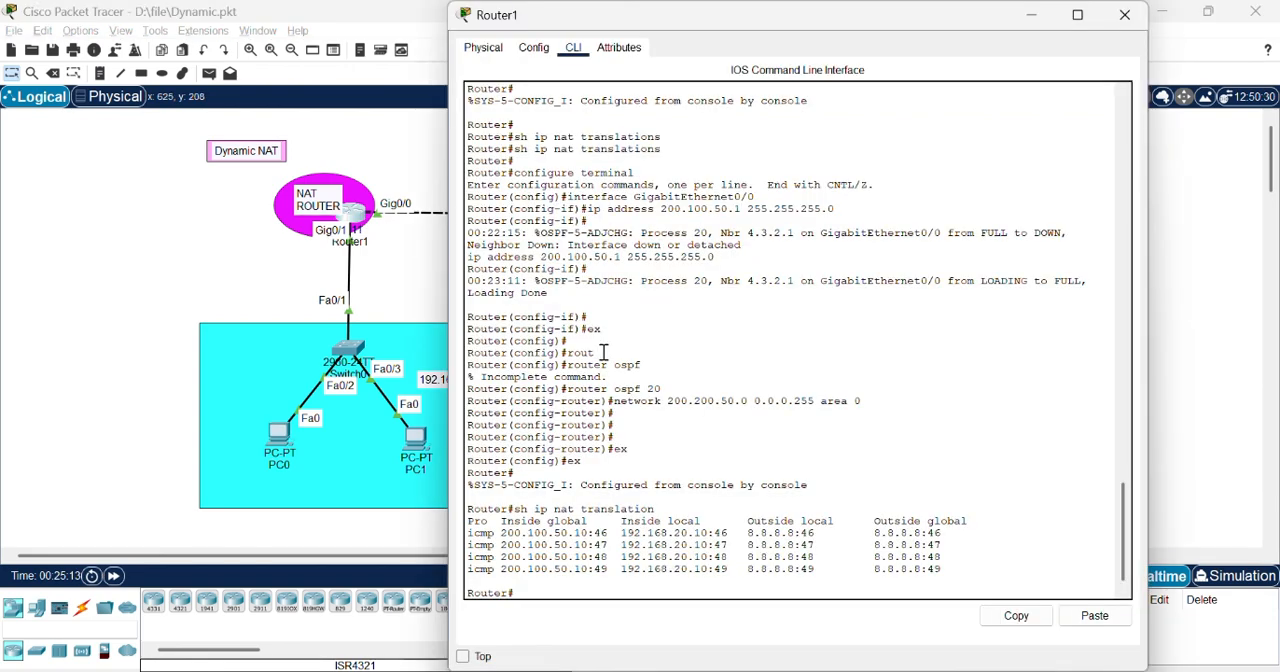
key(Up)
key(Return)
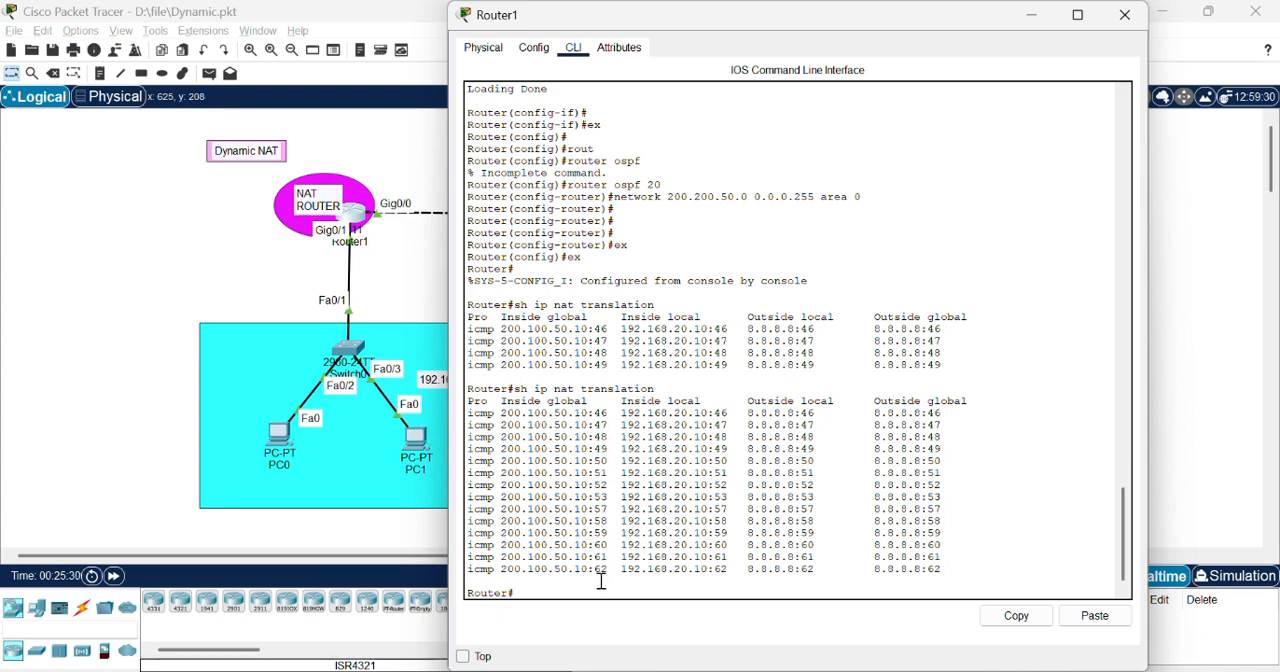
drag(921, 557, 445, 418)
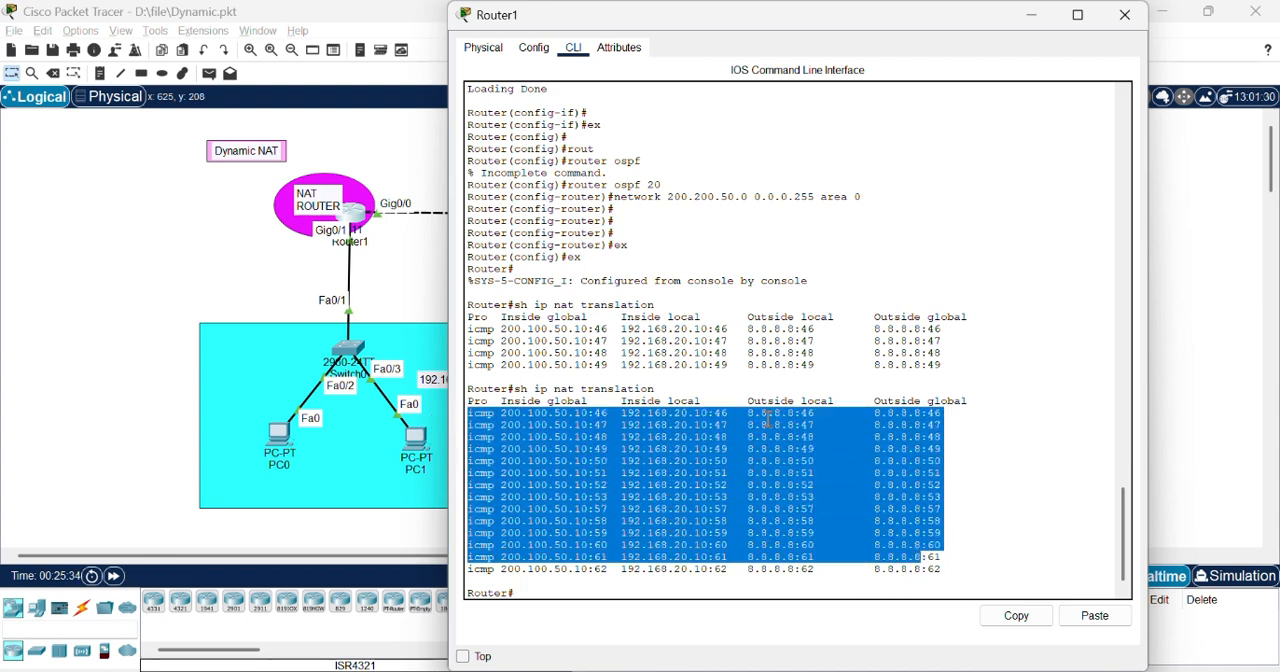
click(777, 585)
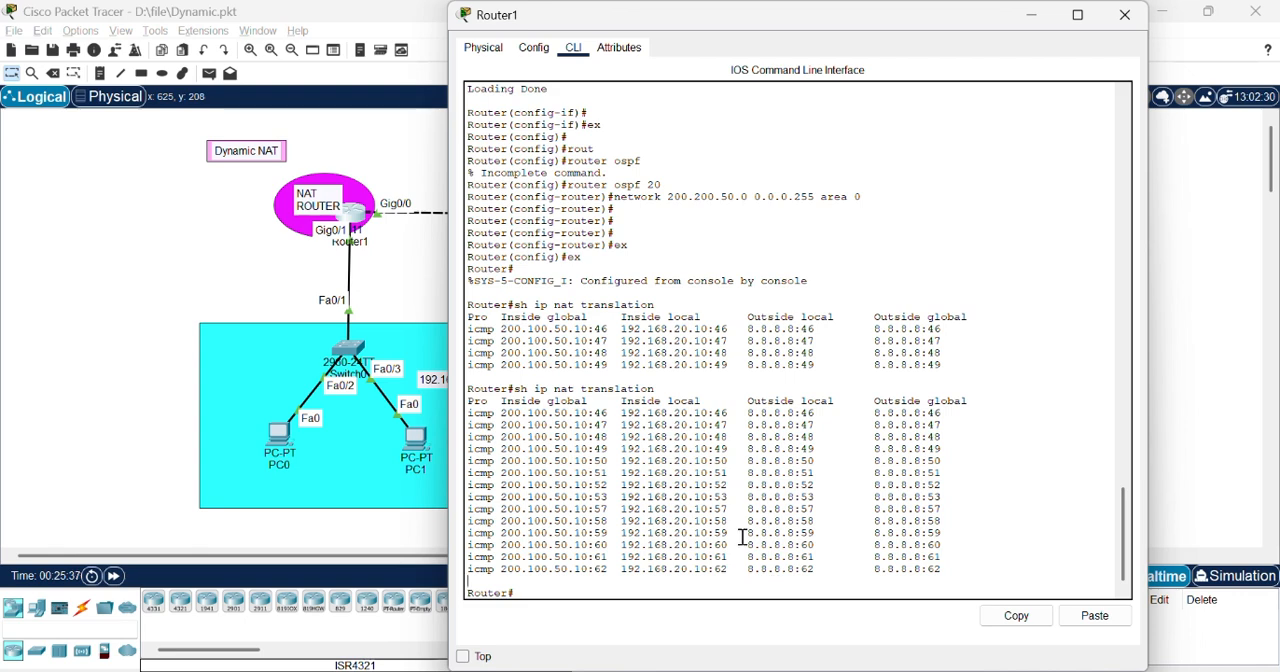
click(1125, 15)
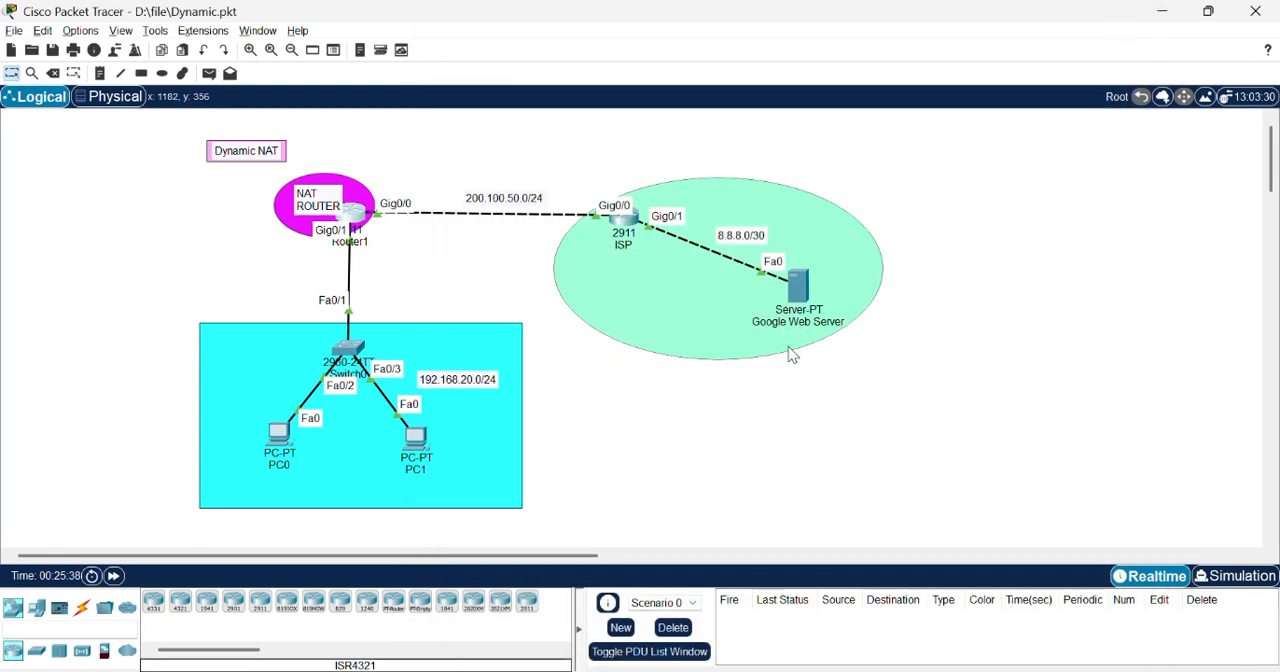
click(522, 334)
click(499, 278)
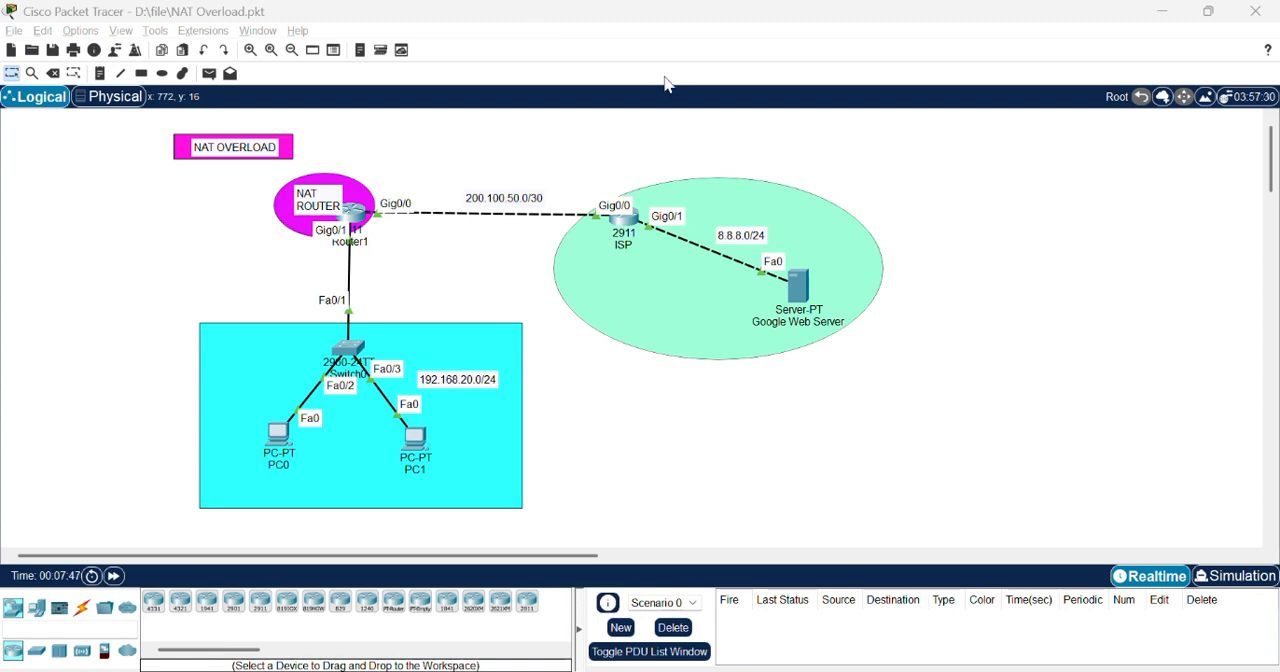
Step: Switch to the CONFIGURING PAT notes, move them clear of the NAT Overload topology, and review the listed steps against the network
key(alt+Tab)
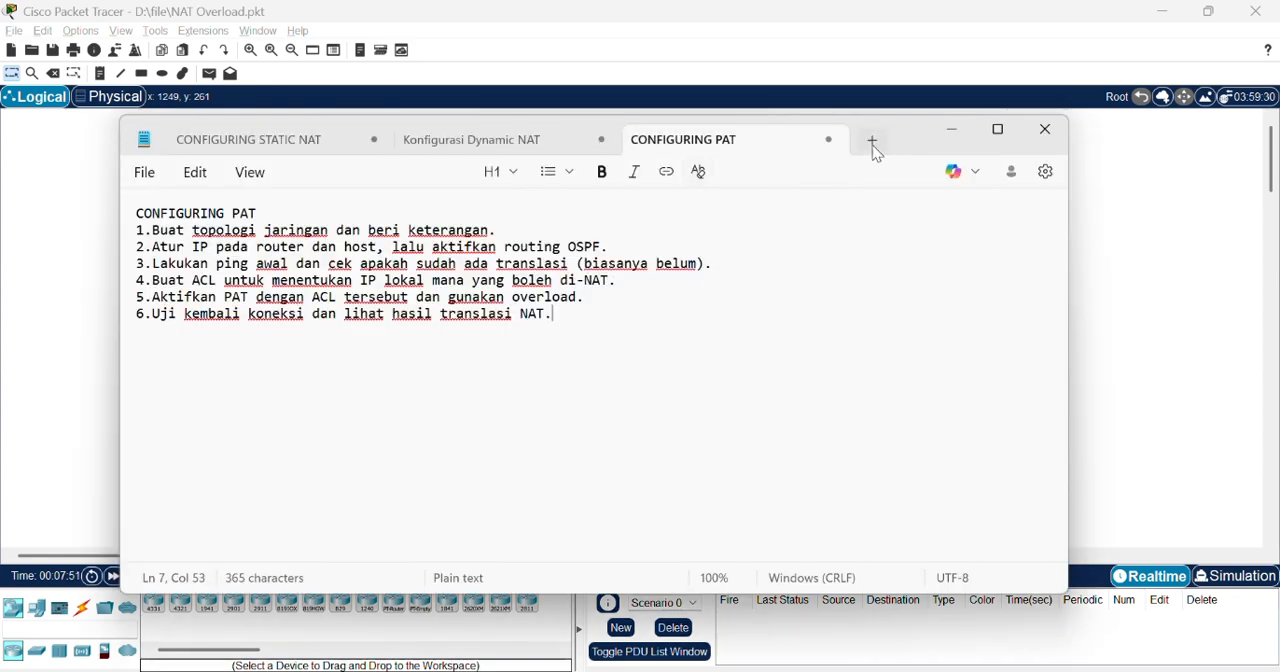
drag(903, 143, 1061, 541)
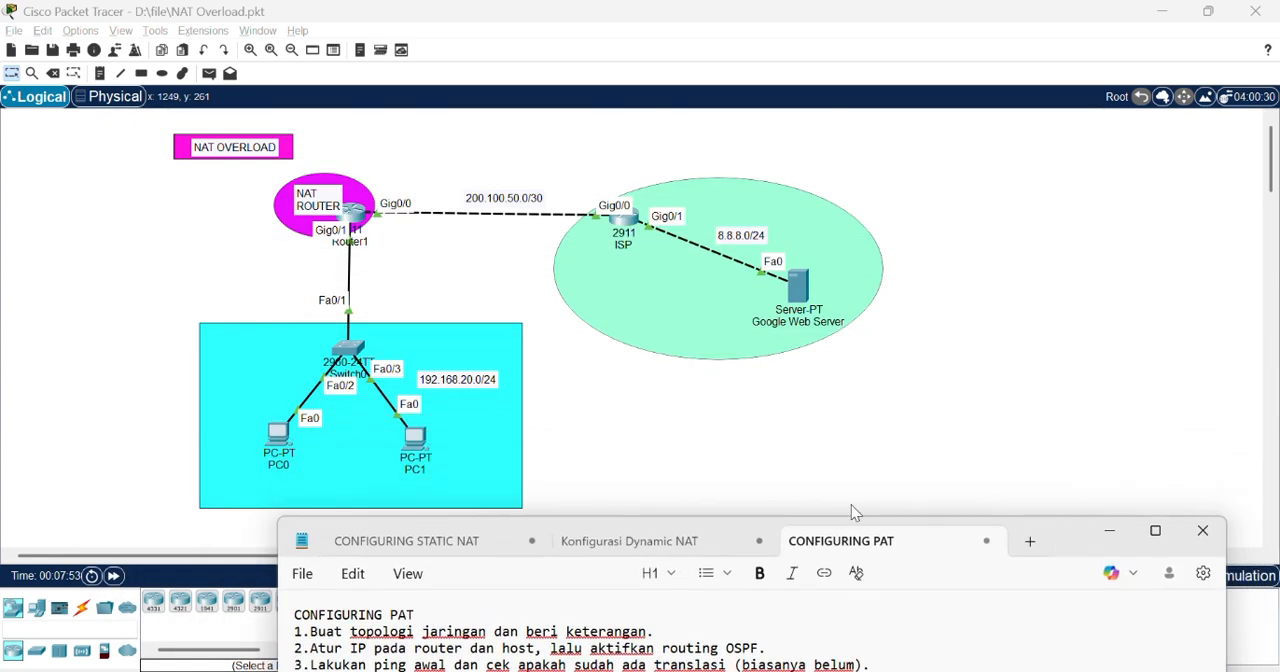
click(603, 396)
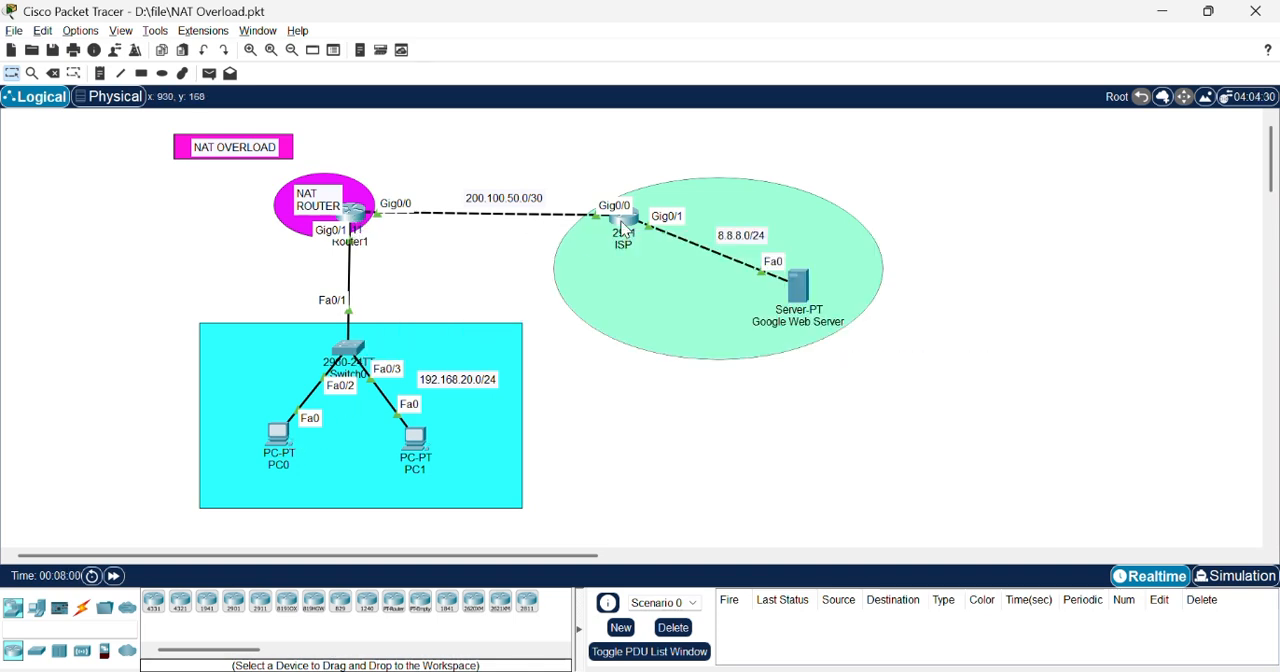
mouse_move(624, 224)
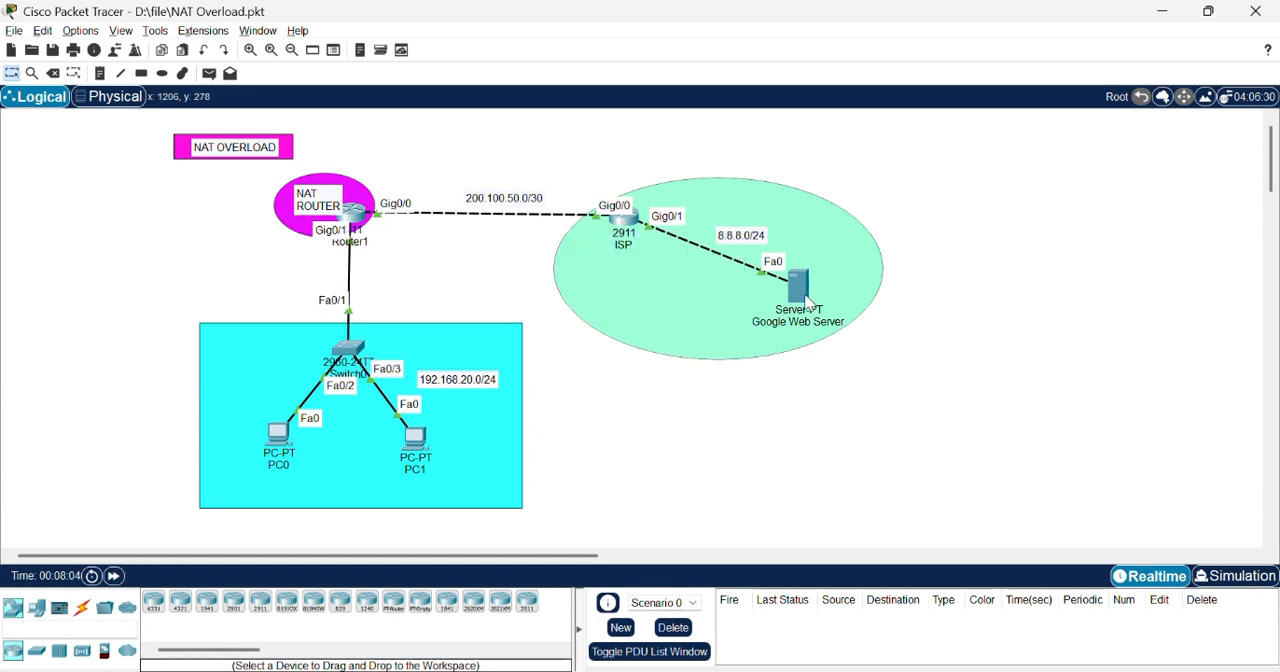
mouse_move(808, 303)
key(alt+Tab)
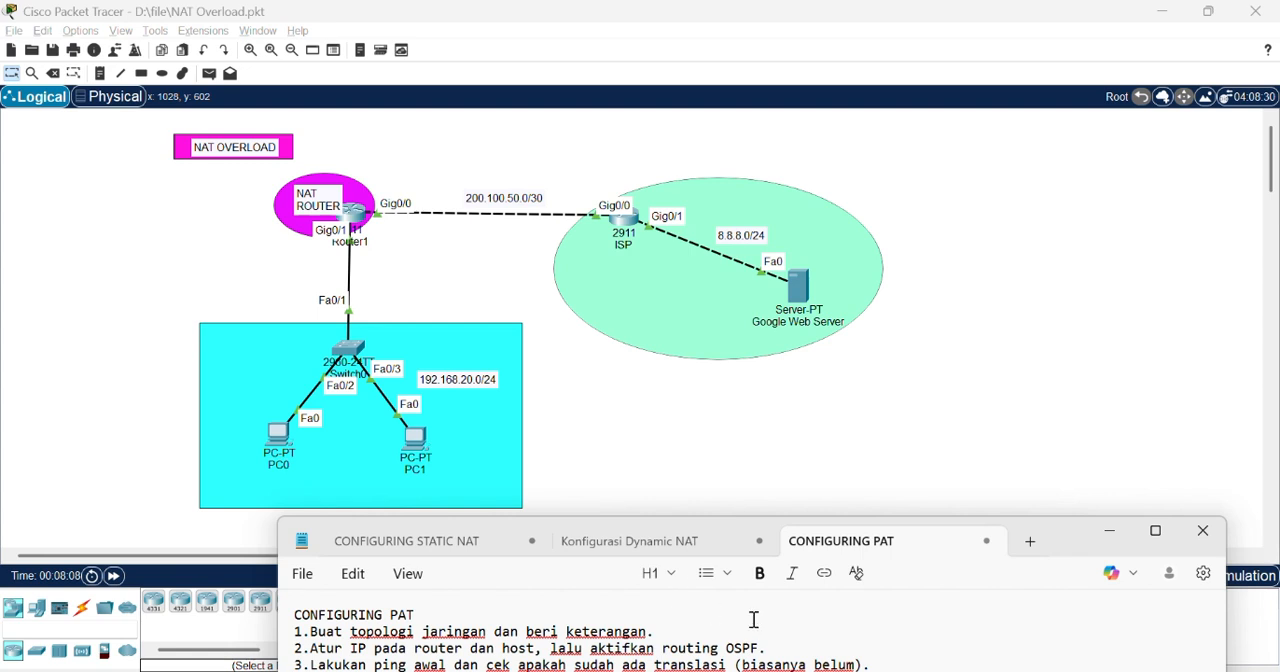
click(597, 470)
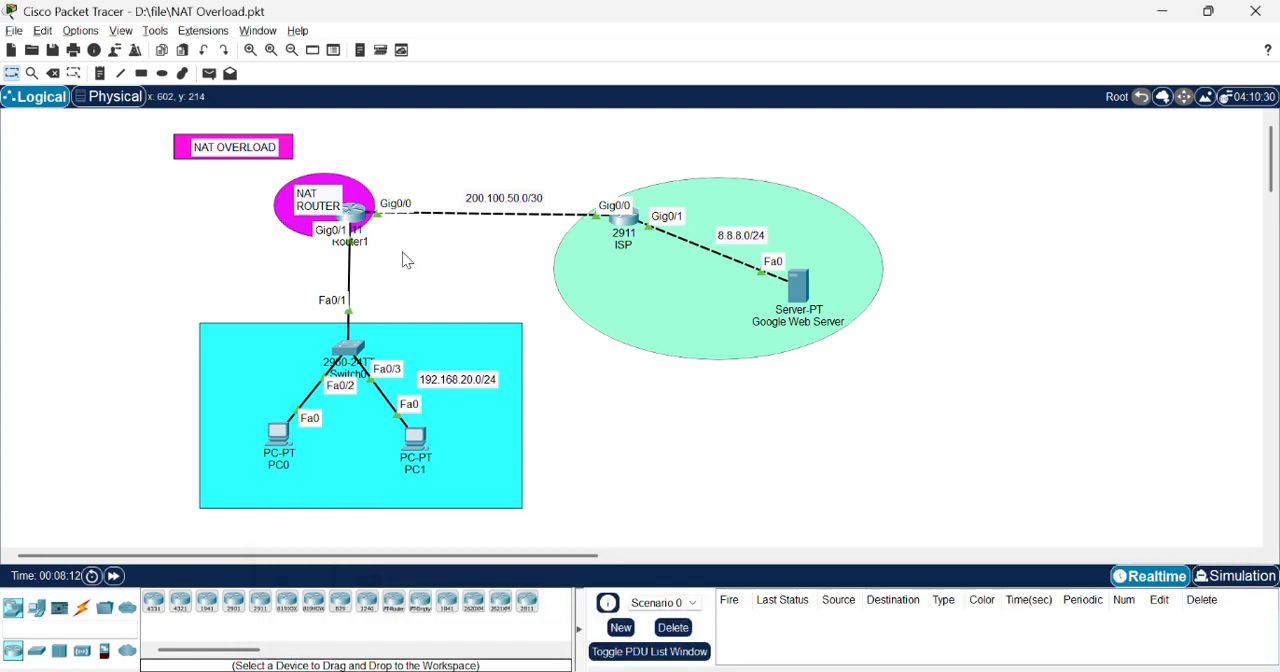
Step: Open Router1's command line in the NAT Overload topology and leave interface configuration for global configuration mode
click(352, 211)
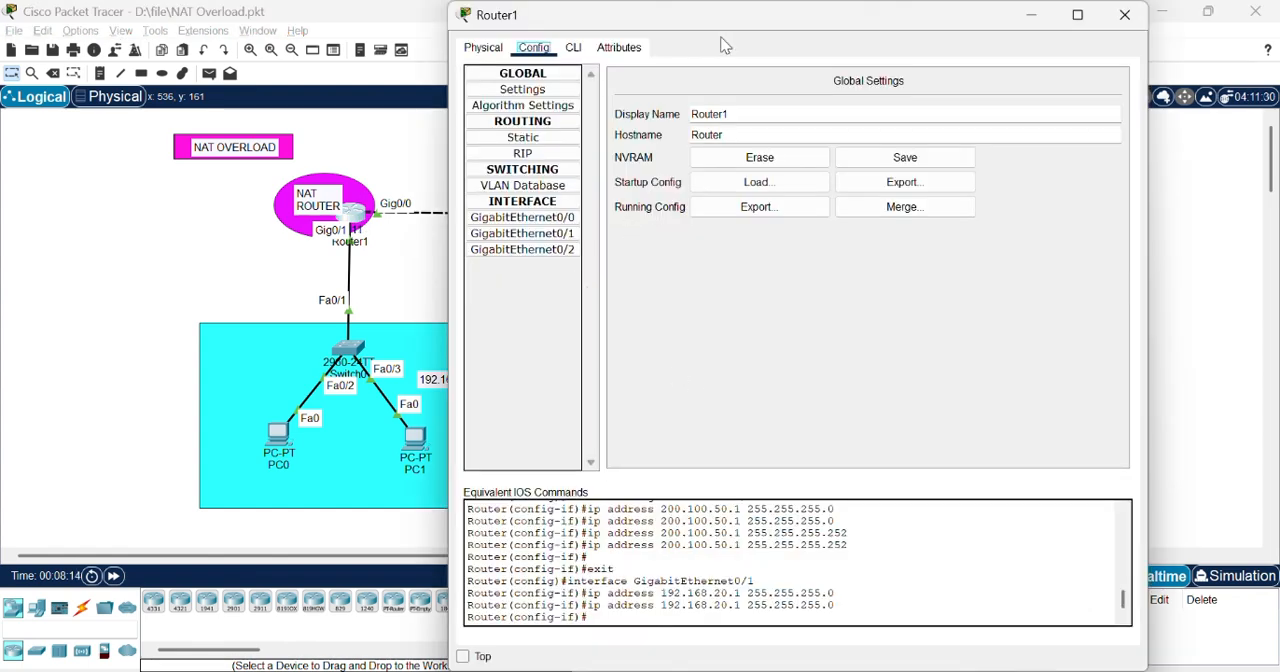
drag(854, 20, 1050, 30)
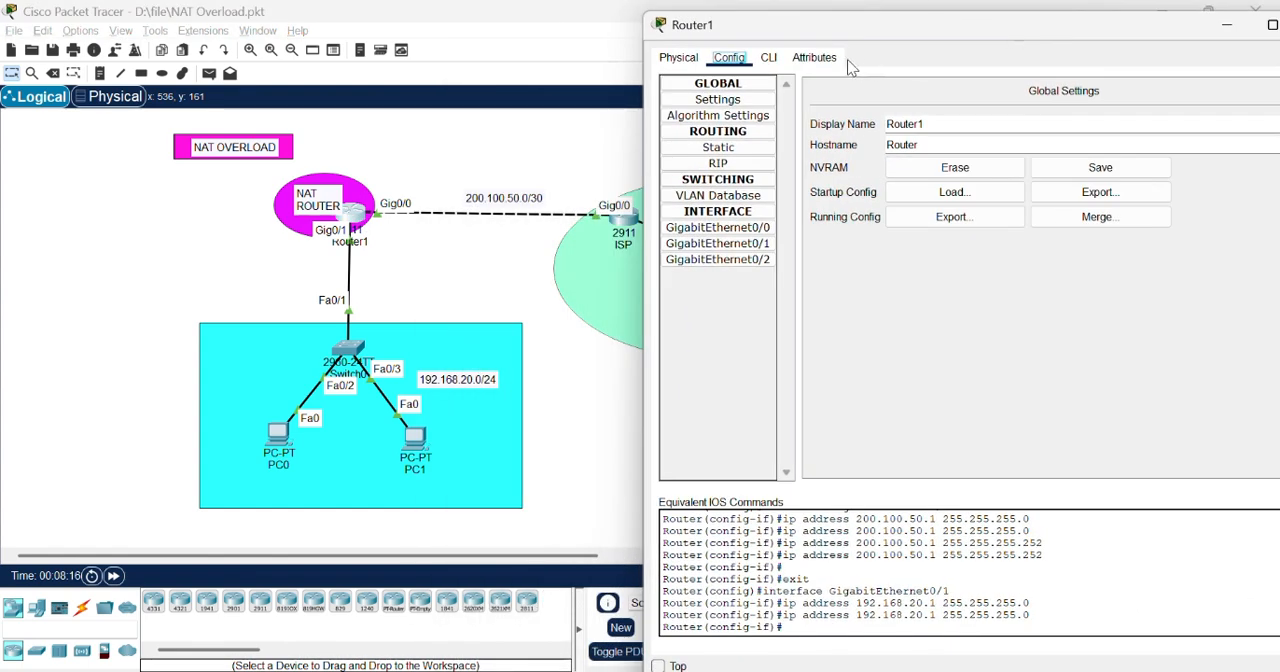
click(768, 57)
key(Return)
key(Return)
key(Return)
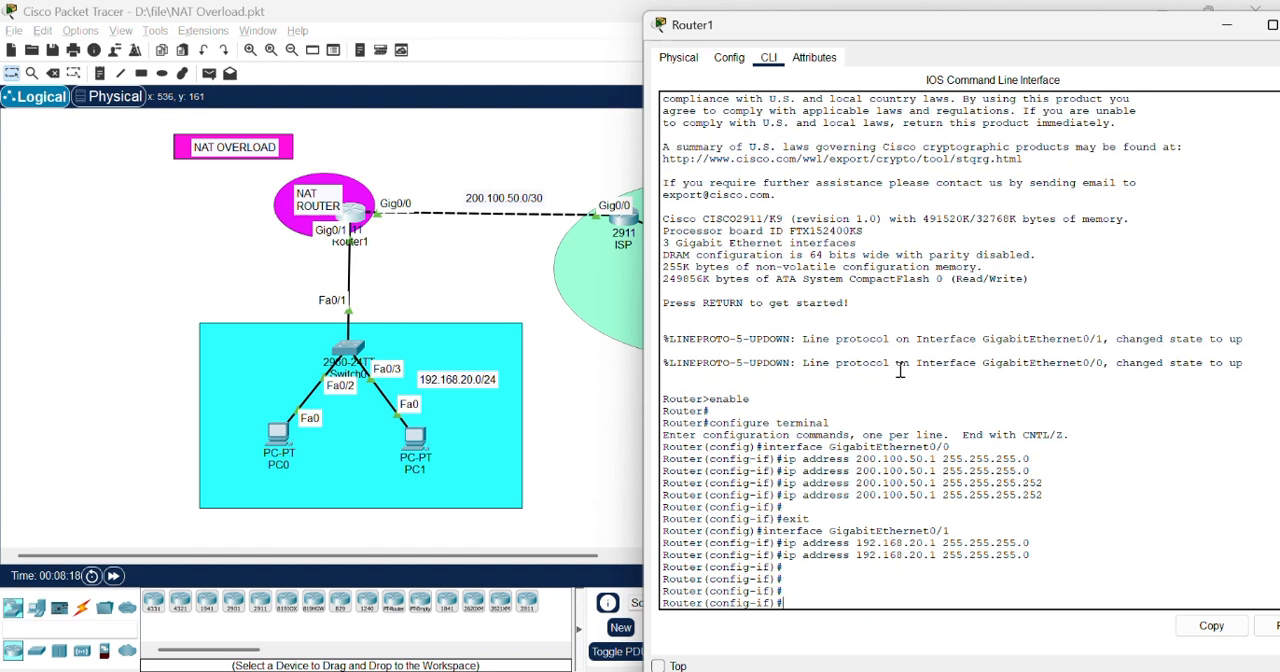
drag(965, 33, 830, 22)
text(ex)
key(Return)
key(Return)
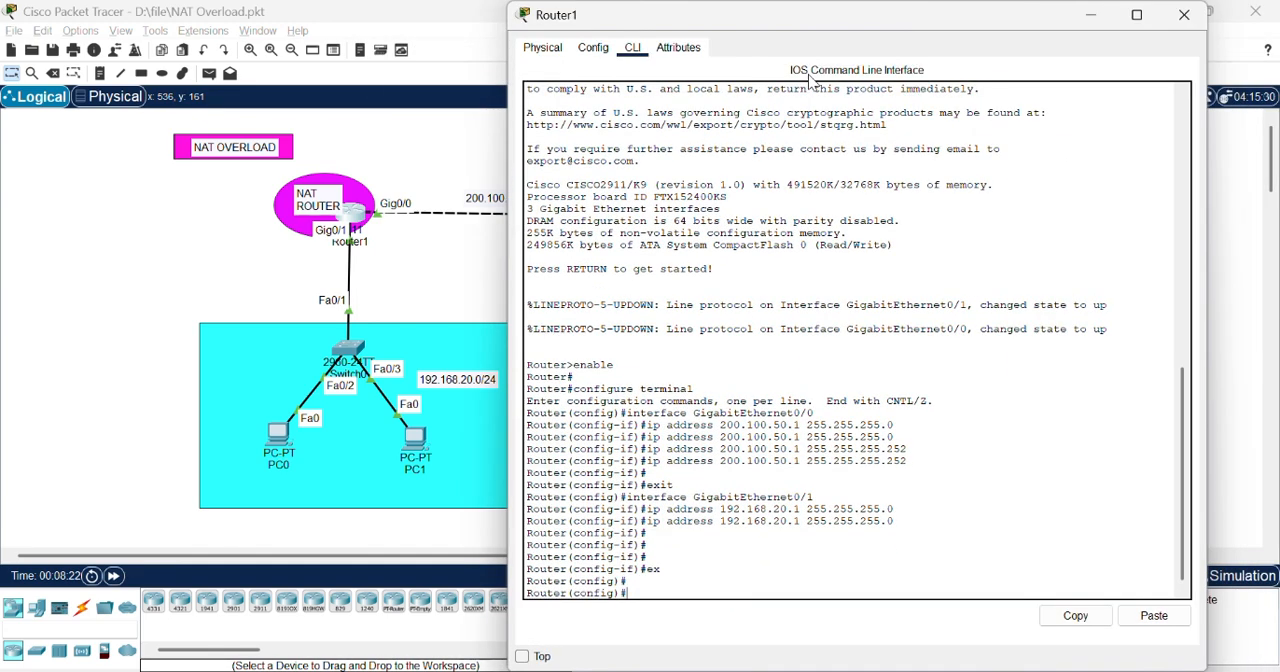
Step: Start OSPF routing process 10 on Router1
text(router ospf)
key(Return)
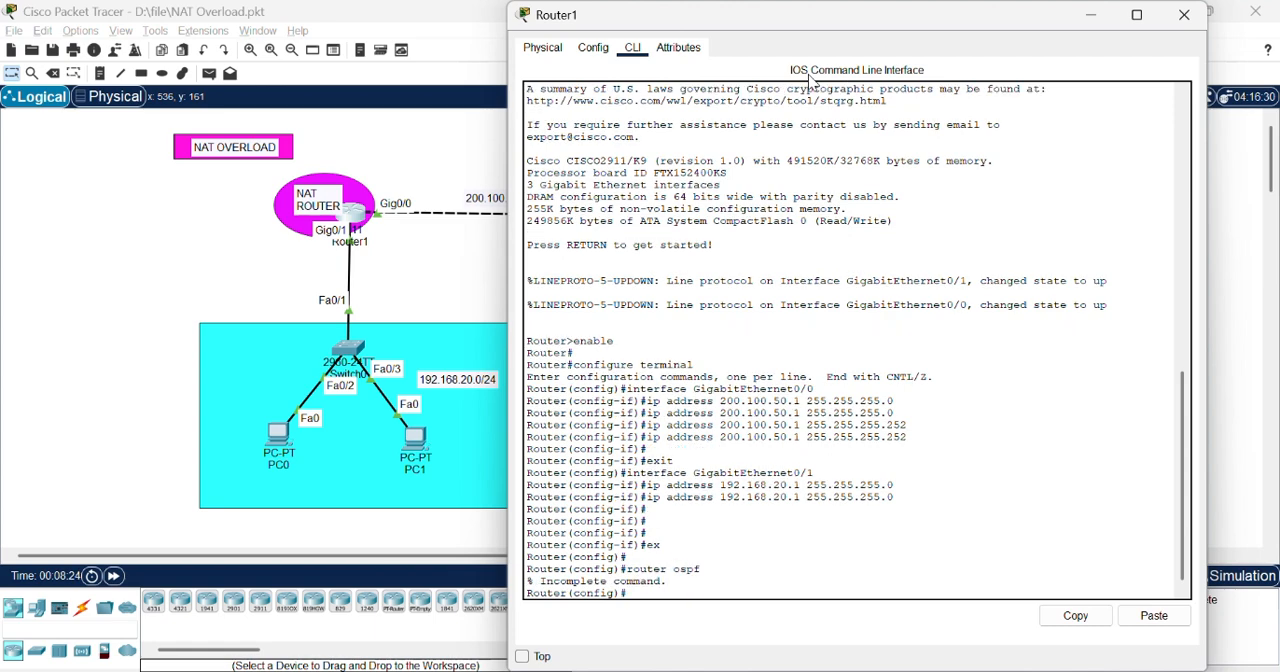
key(Up)
text(10)
key(Return)
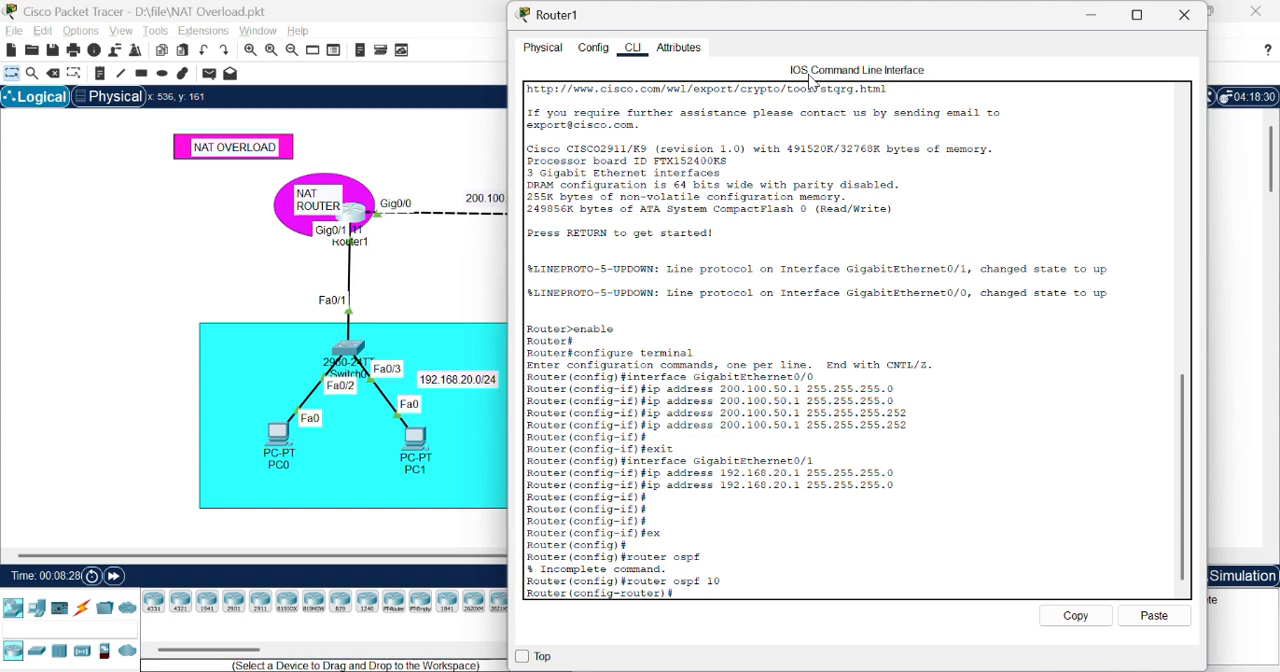
Step: Set Router1's OSPF router ID to 1.1.1.1
text(id)
key(BackSpace)
key(BackSpace)
text(ro)
key(Tab)
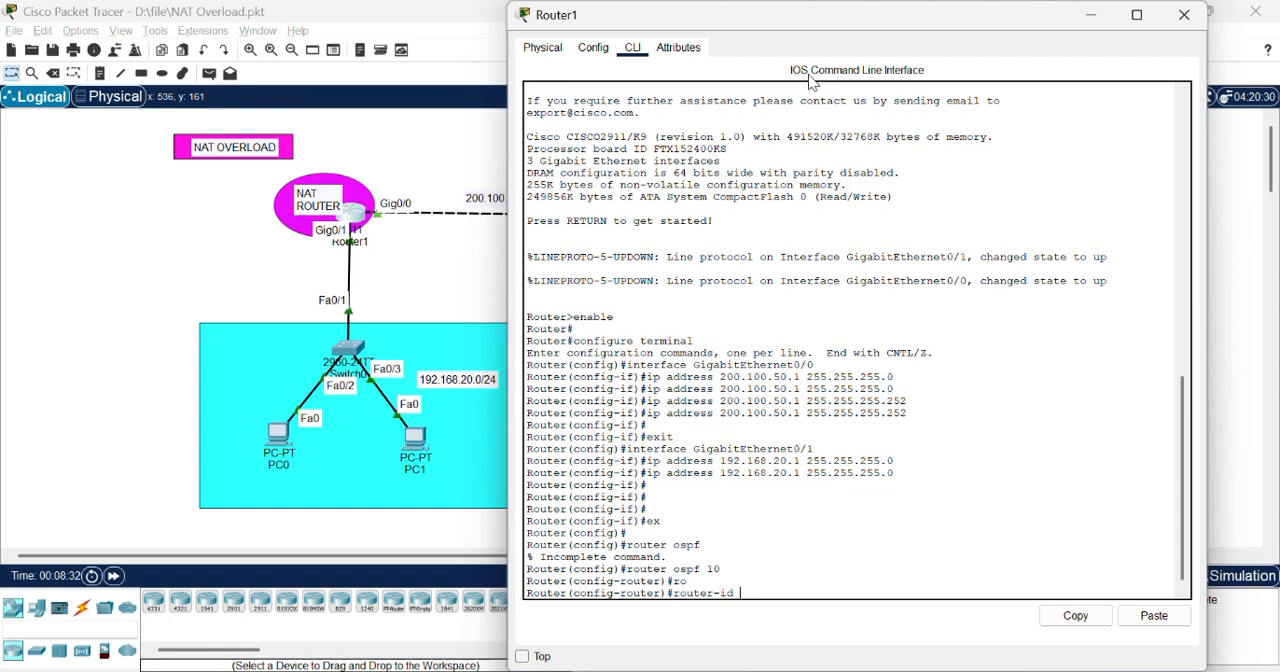
text(1.1.1.1)
key(Return)
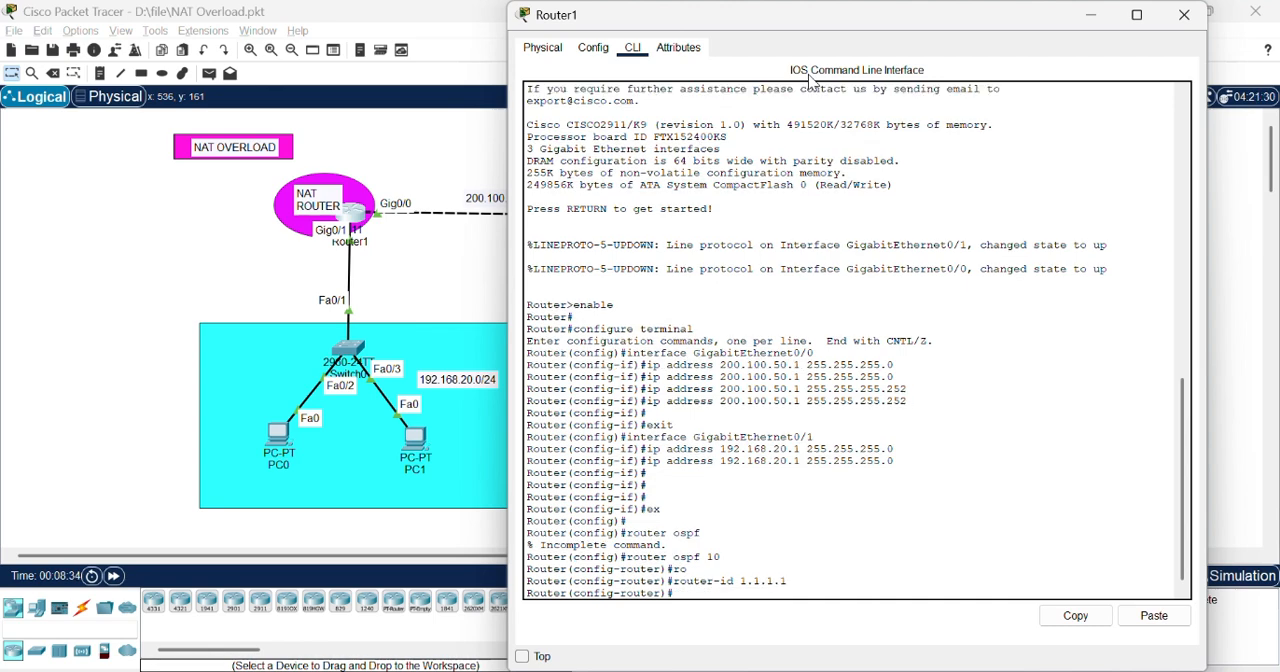
Step: Advertise network 192.168.20.0 with wildcard mask 0.0.0.255 in OSPF area 0 on Router1
text(netwo)
key(Tab)
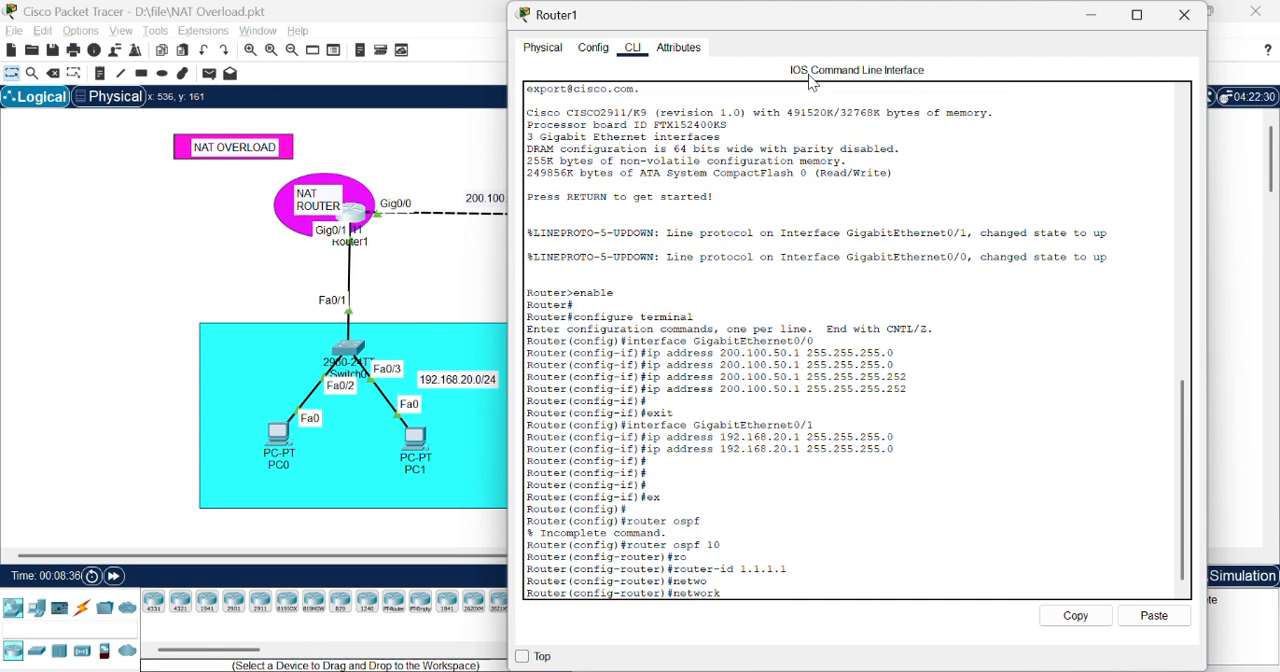
text(192.168.)
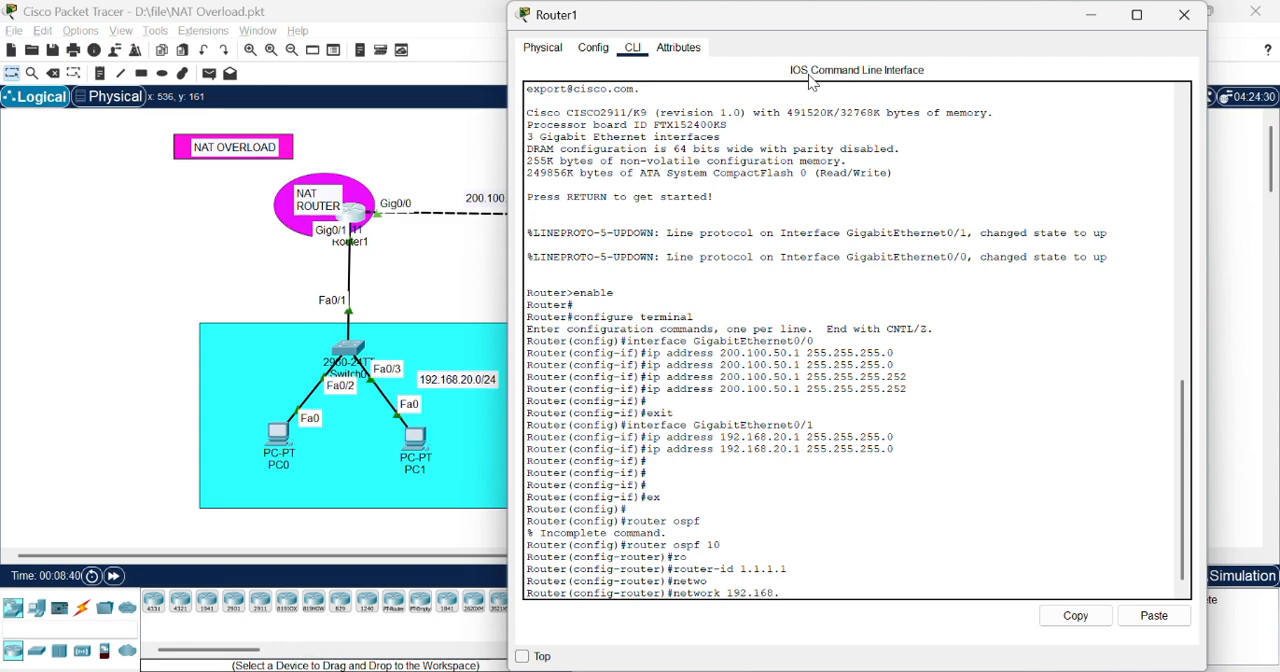
text(20.0 0.0.0.255)
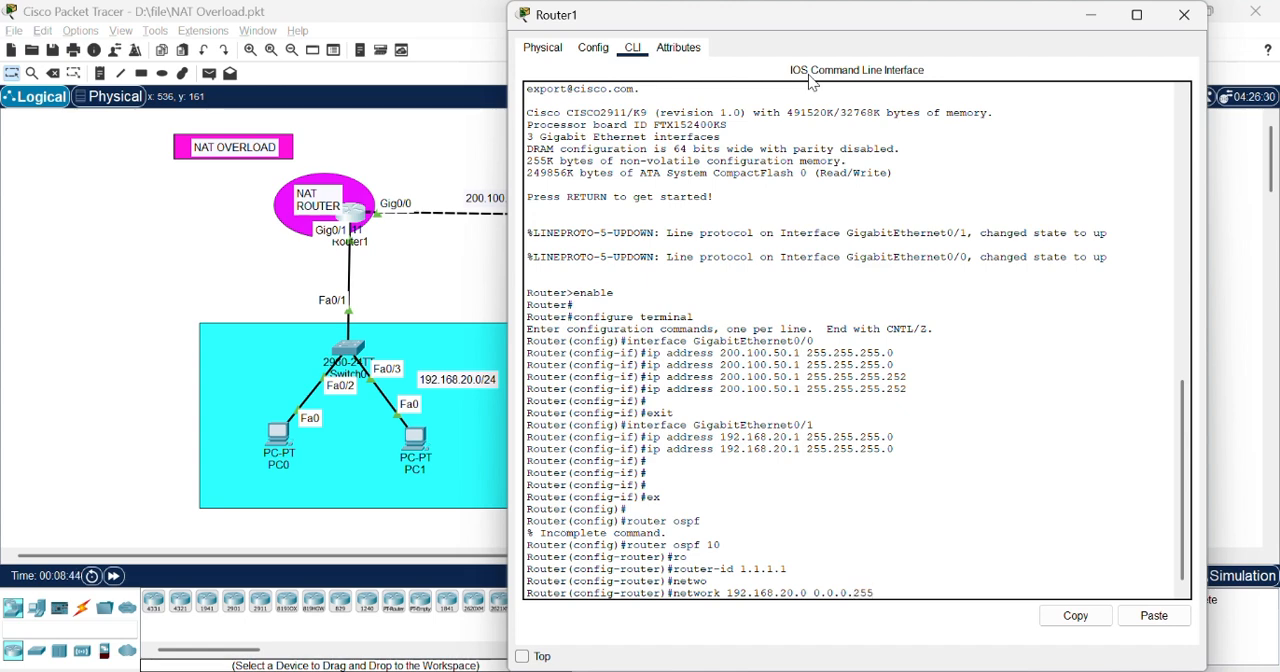
text( area 0)
key(Return)
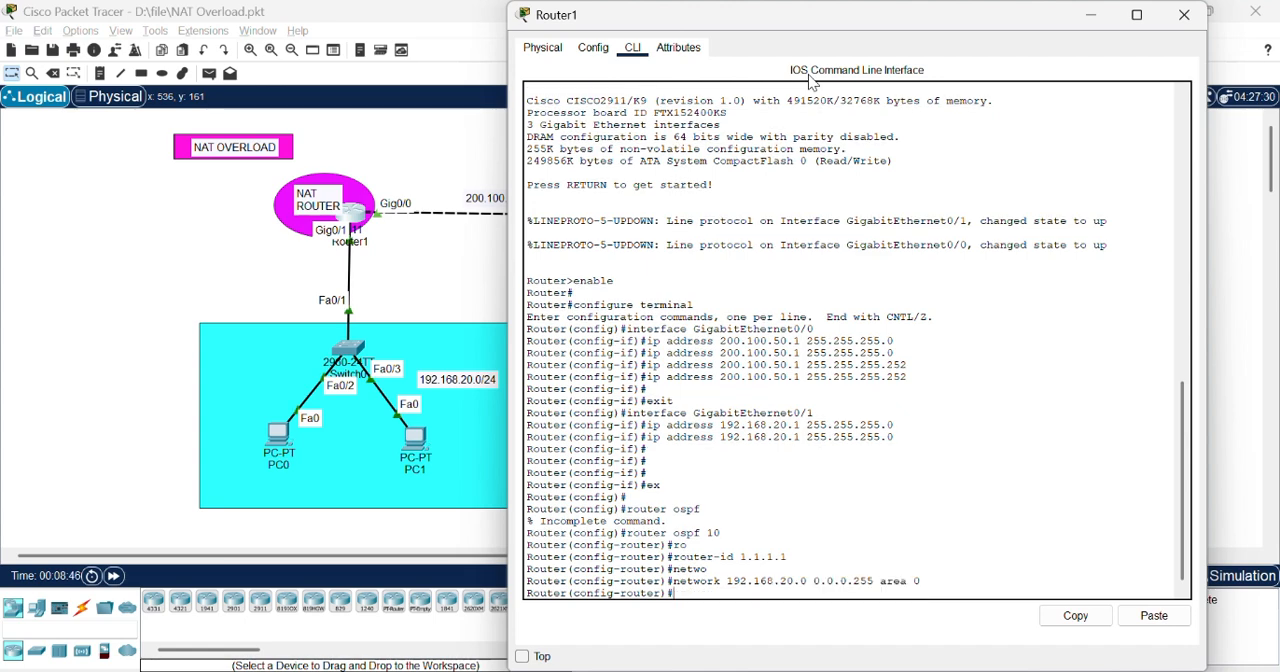
Step: Try to advertise network 200.100.50.0 in OSPF area 0 on Router1
text(network 200.10)
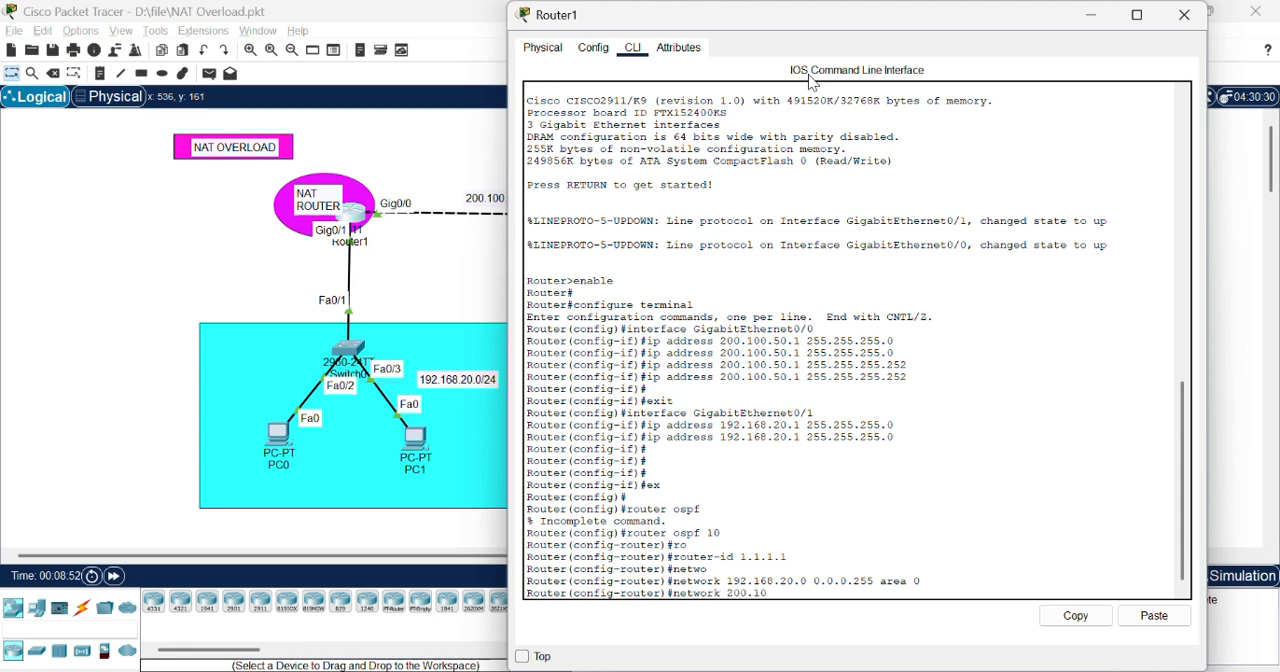
text(0.50.0 0.0.0.3 area 0)
key(Return)
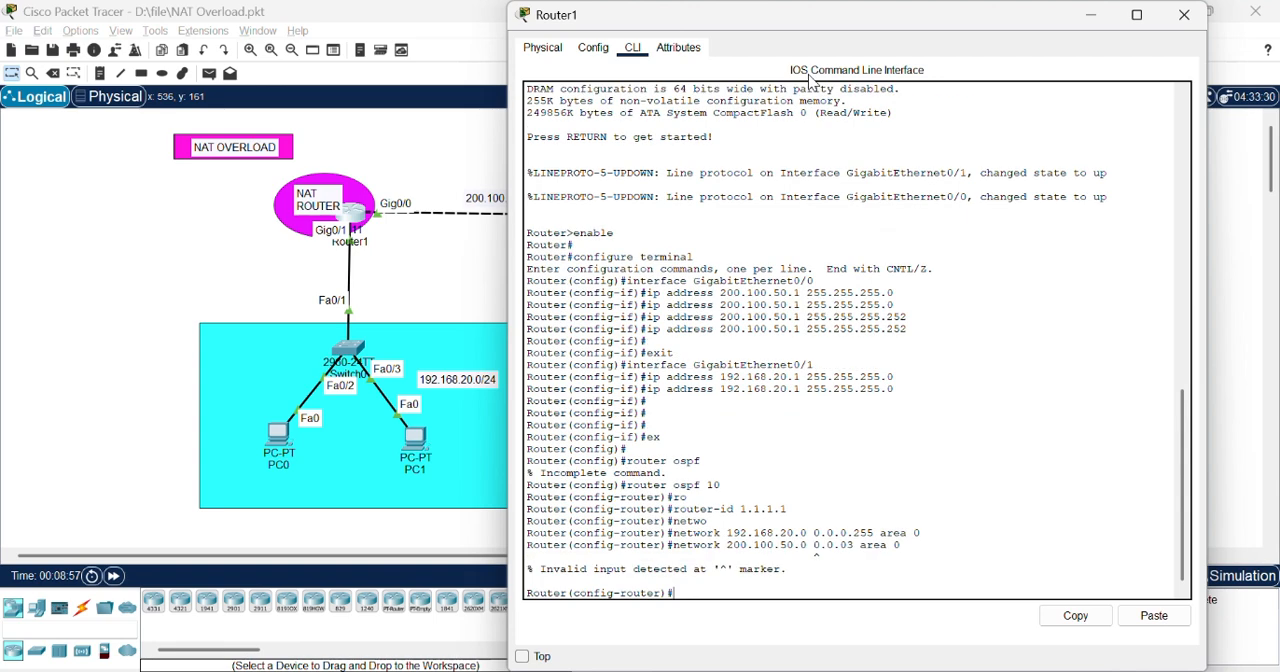
Step: Reissue the 200.100.50.0 network statement for area 0 with wildcard mask 0.0.0.3, and close Router1's window
key(Up)
key(Left)
key(Left)
key(Left)
key(Left)
key(Left)
key(Left)
key(Left)
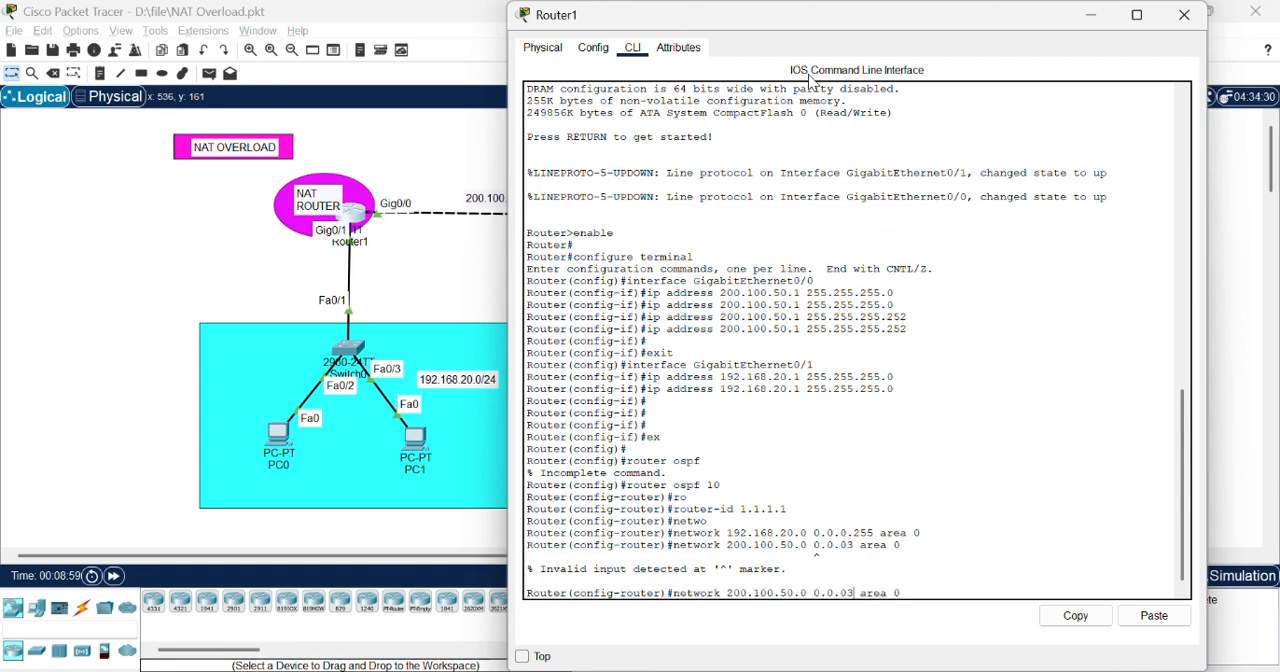
key(Left)
text(.)
key(Return)
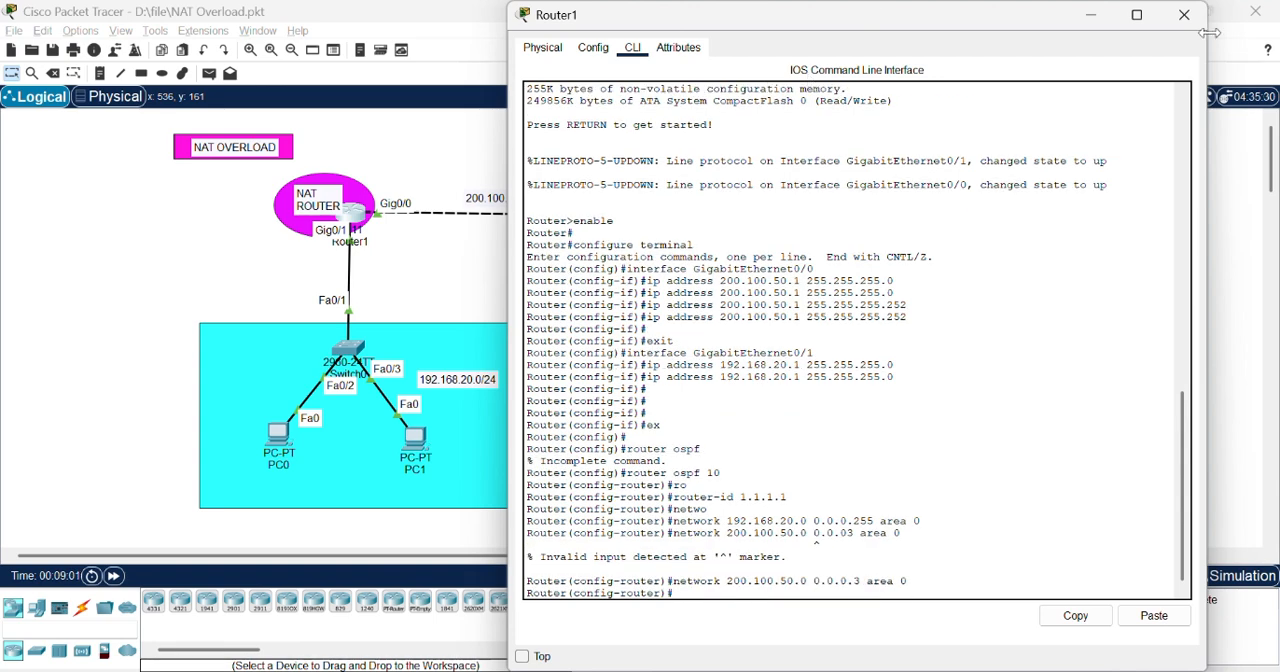
click(1182, 11)
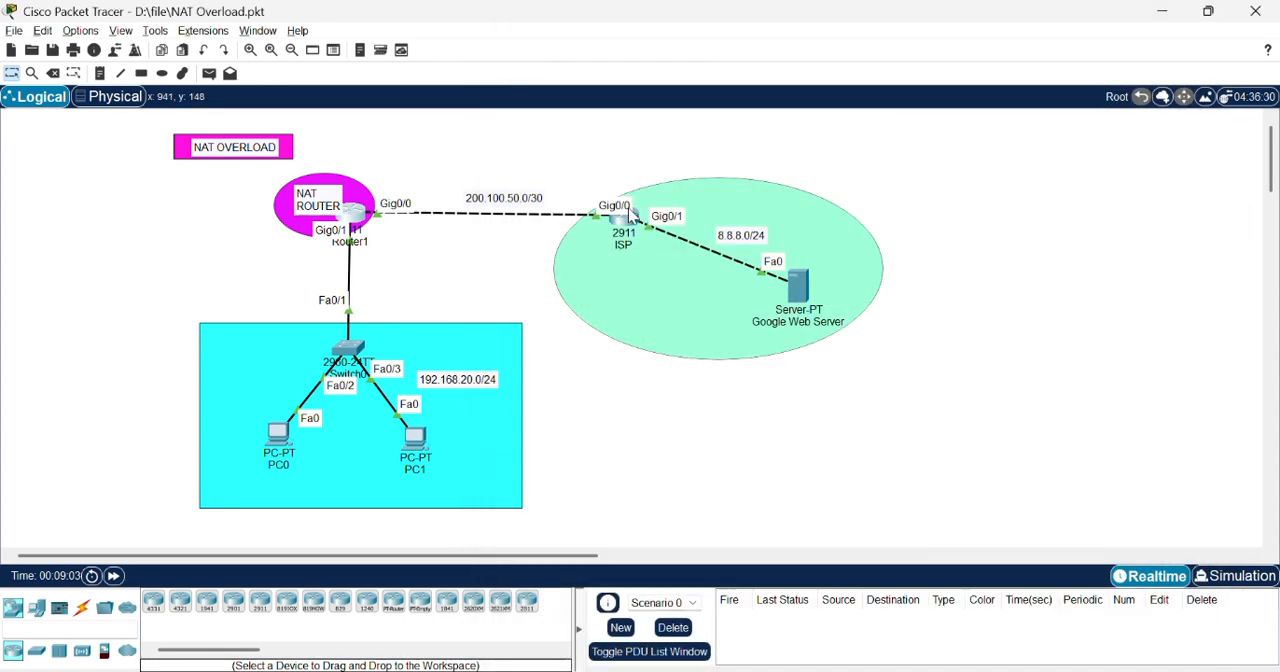
Step: Open the ISP router's command line and leave interface configuration for global configuration mode
click(624, 220)
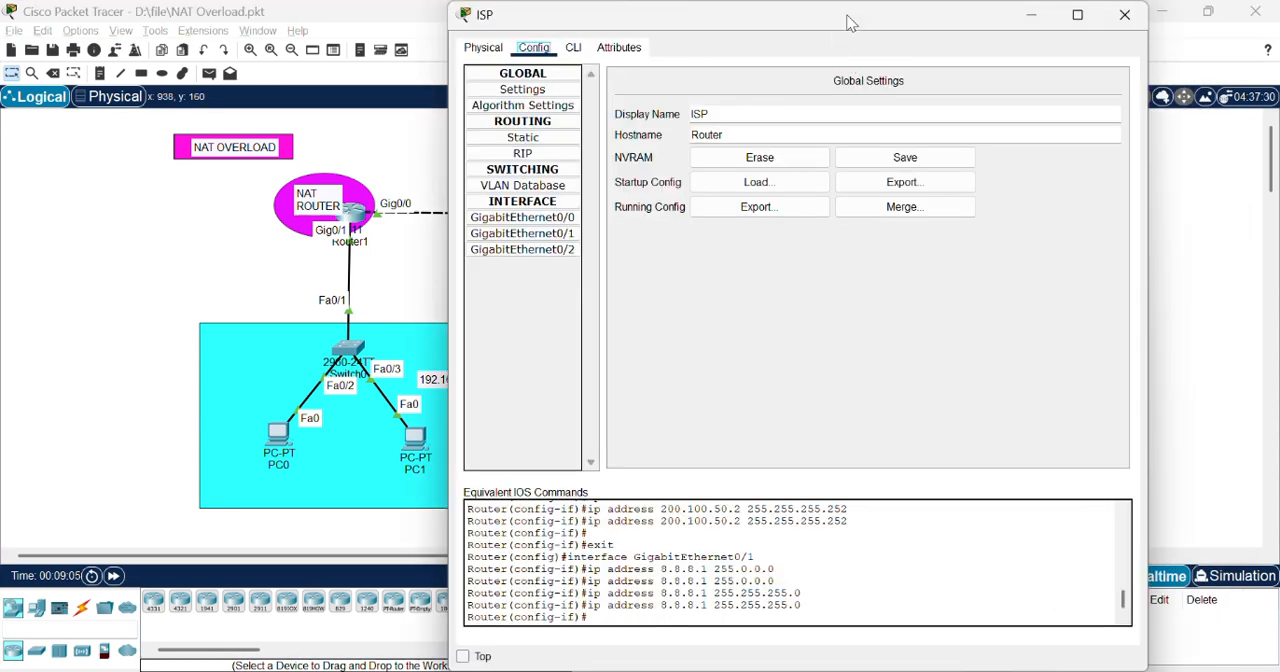
drag(846, 20, 978, 39)
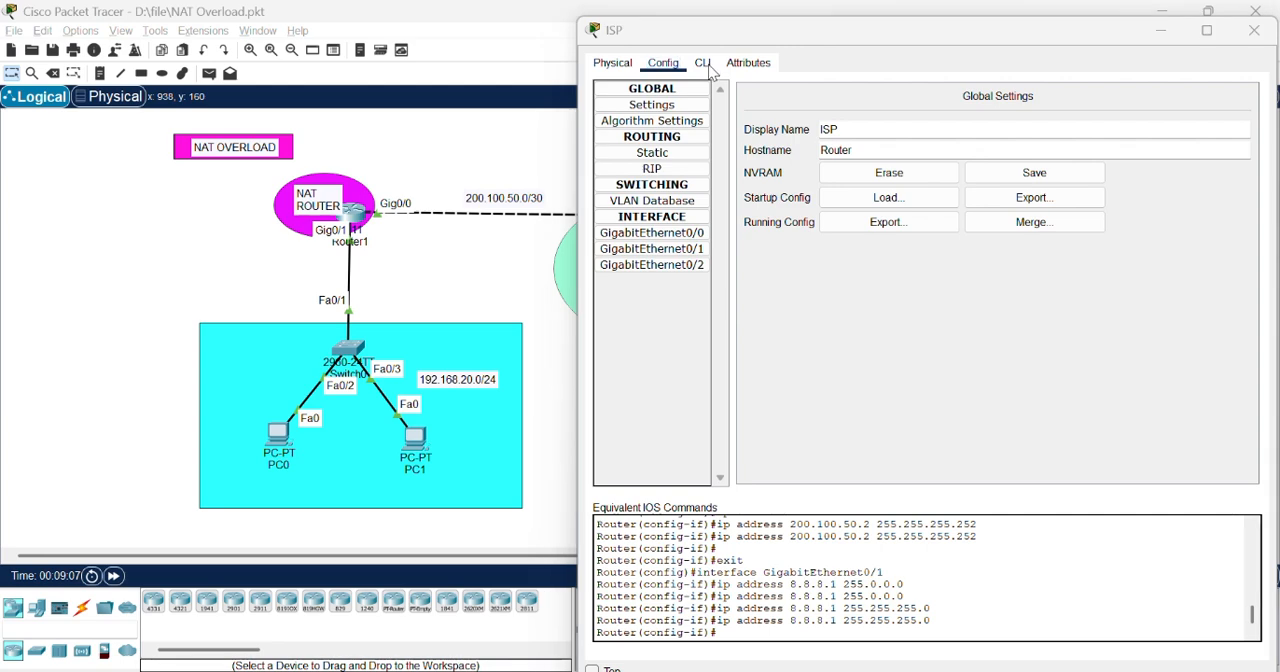
drag(868, 29, 723, 32)
click(733, 73)
key(Return)
key(Return)
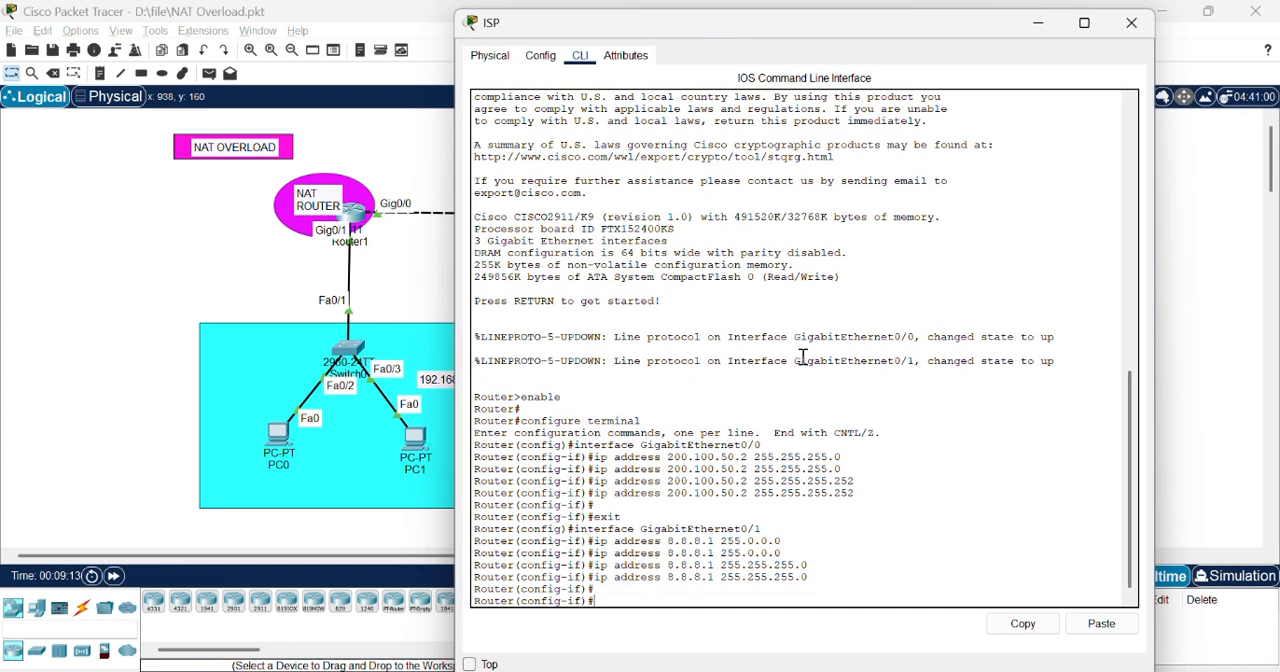
text(ex)
key(Return)
key(Return)
Step: Start OSPF routing process 10 on the ISP router
key(Return)
text(rout)
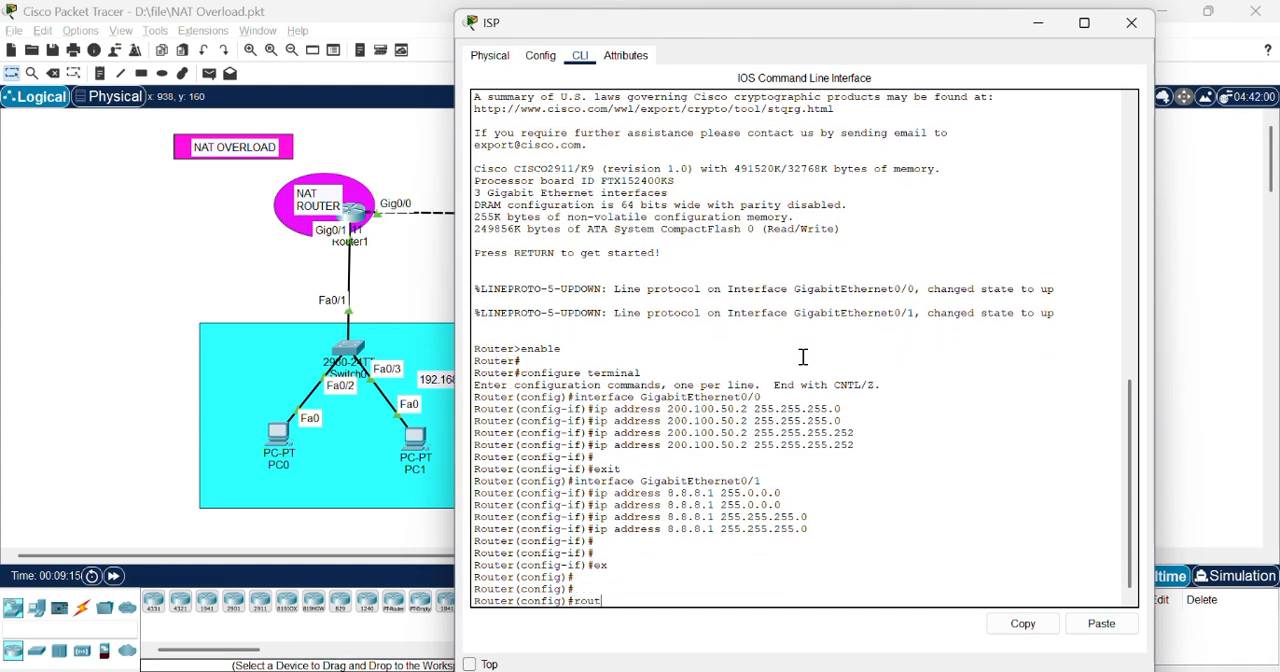
key(Tab)
text(er o)
key(Tab)
text(spf)
key(Return)
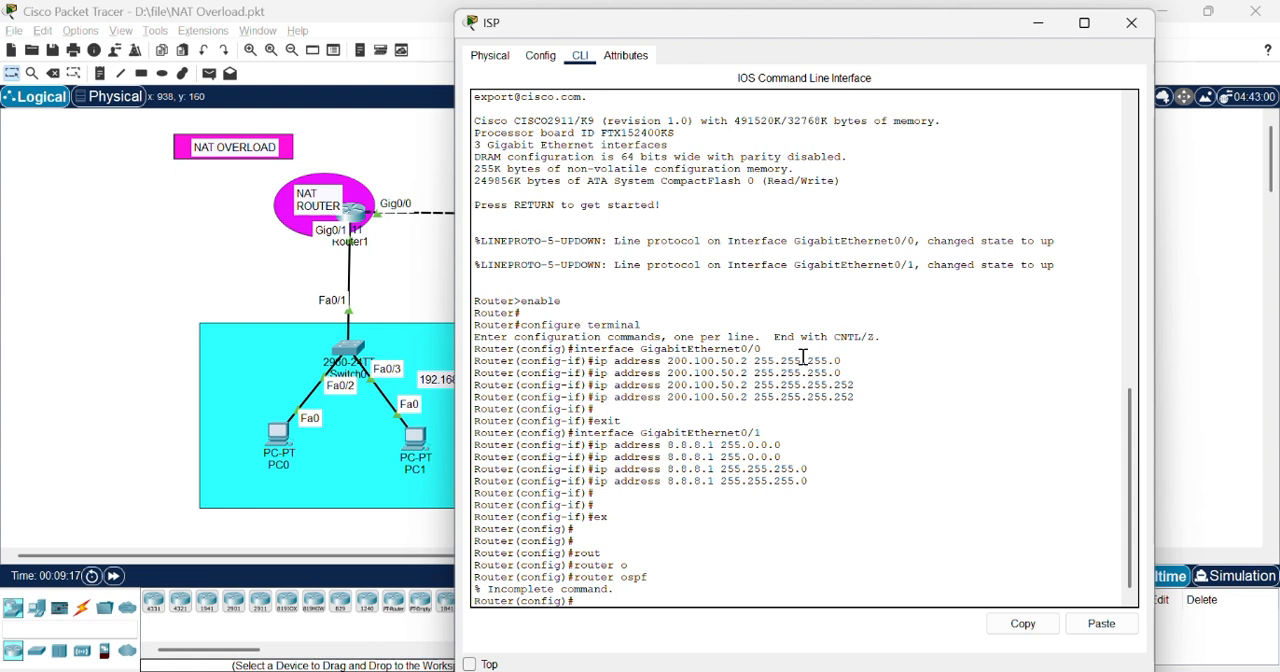
key(Up)
text(10)
key(Return)
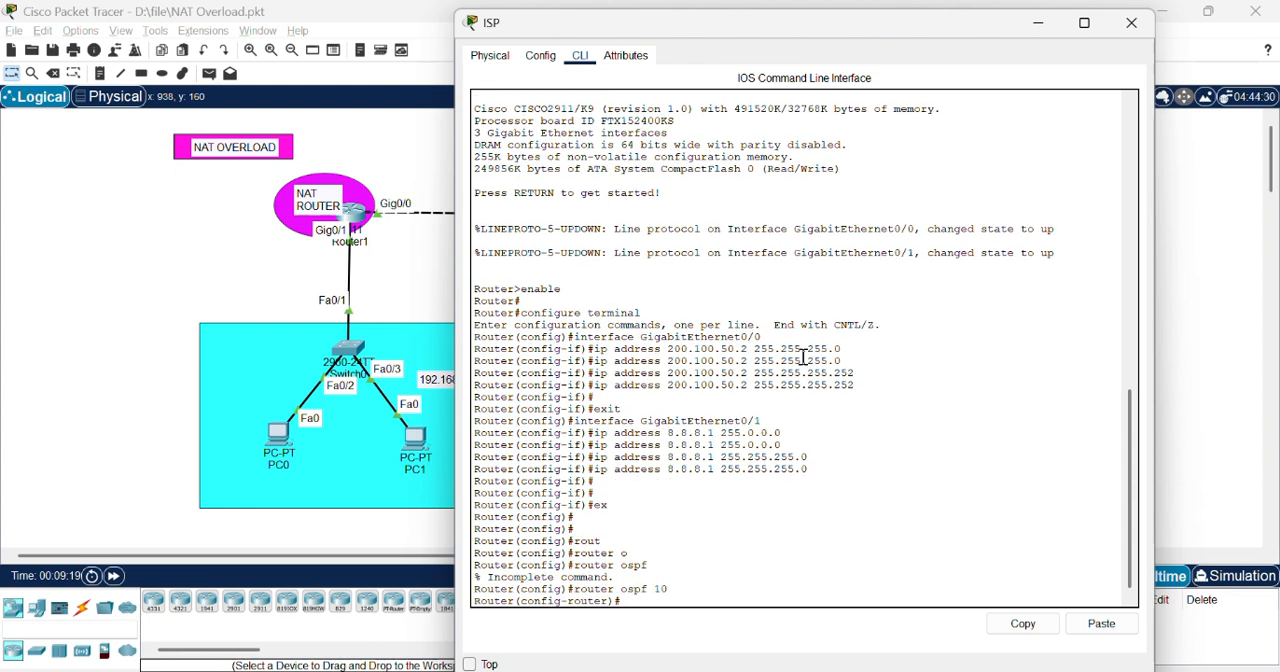
Step: Set the ISP router's OSPF router ID to 2.2.2.2 and advertise network 8.8.8.0 with wildcard mask 0.0.0.255 in area 0
text(ro)
key(Tab)
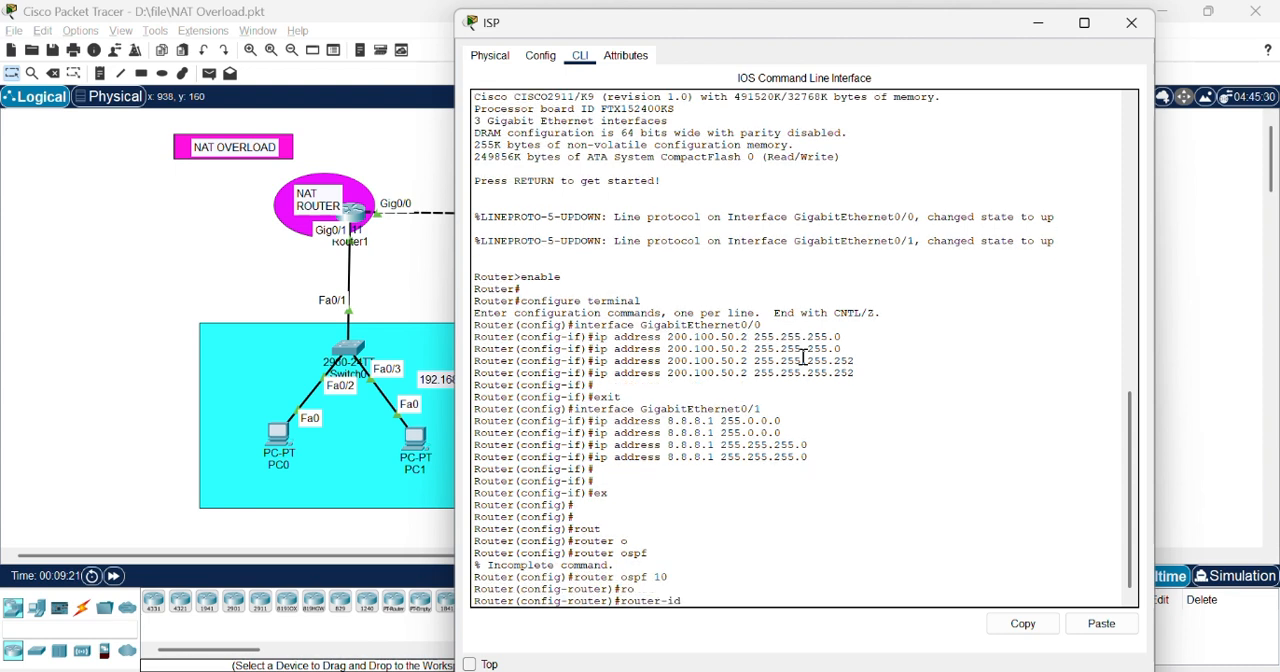
text(2.2.2.2)
key(Return)
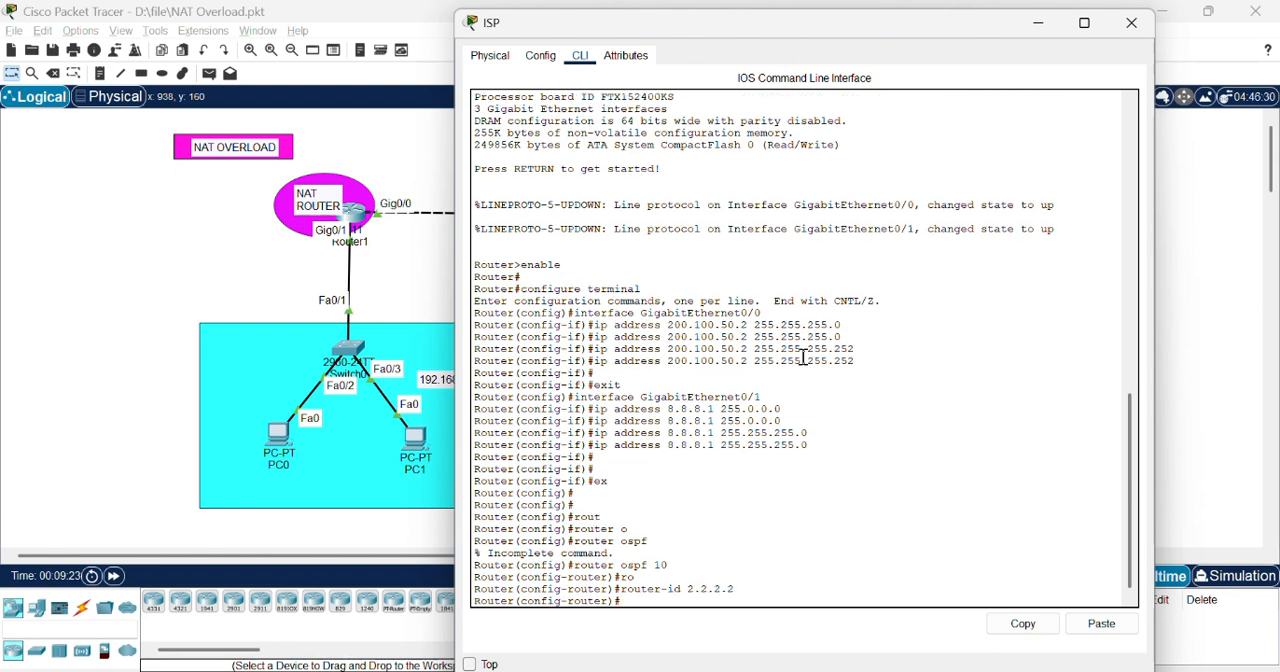
text(network 8.8.8.0 0.0.0.255)
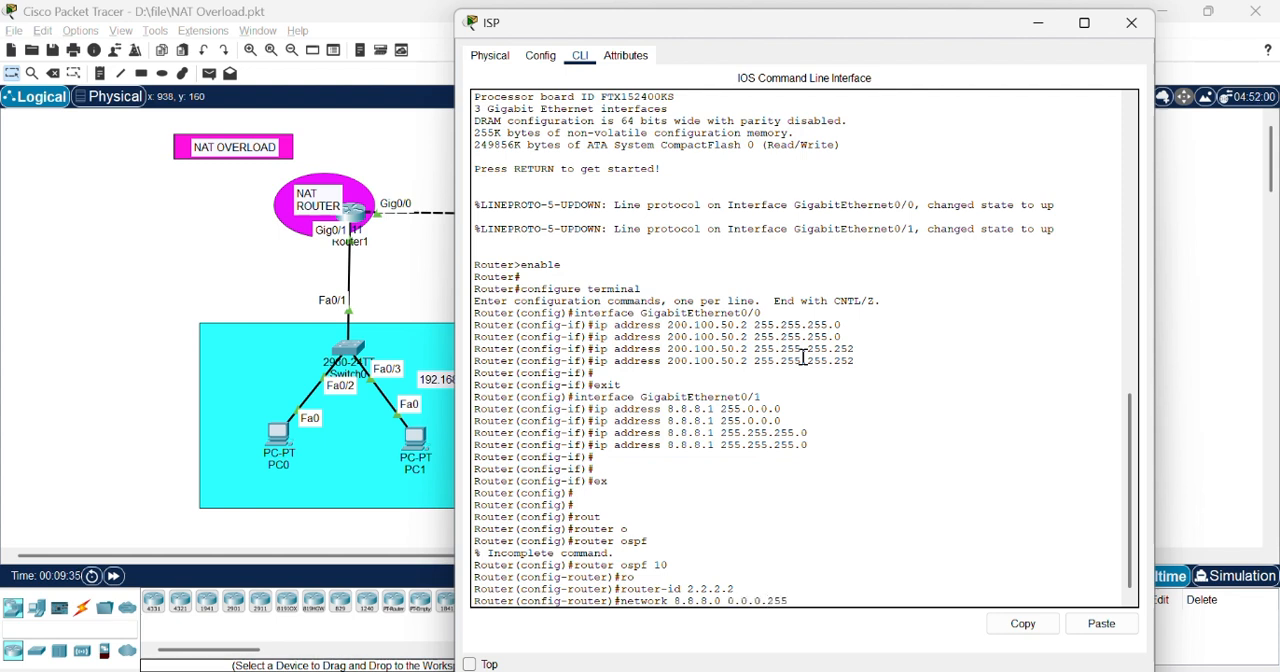
text(ea 0)
key(Return)
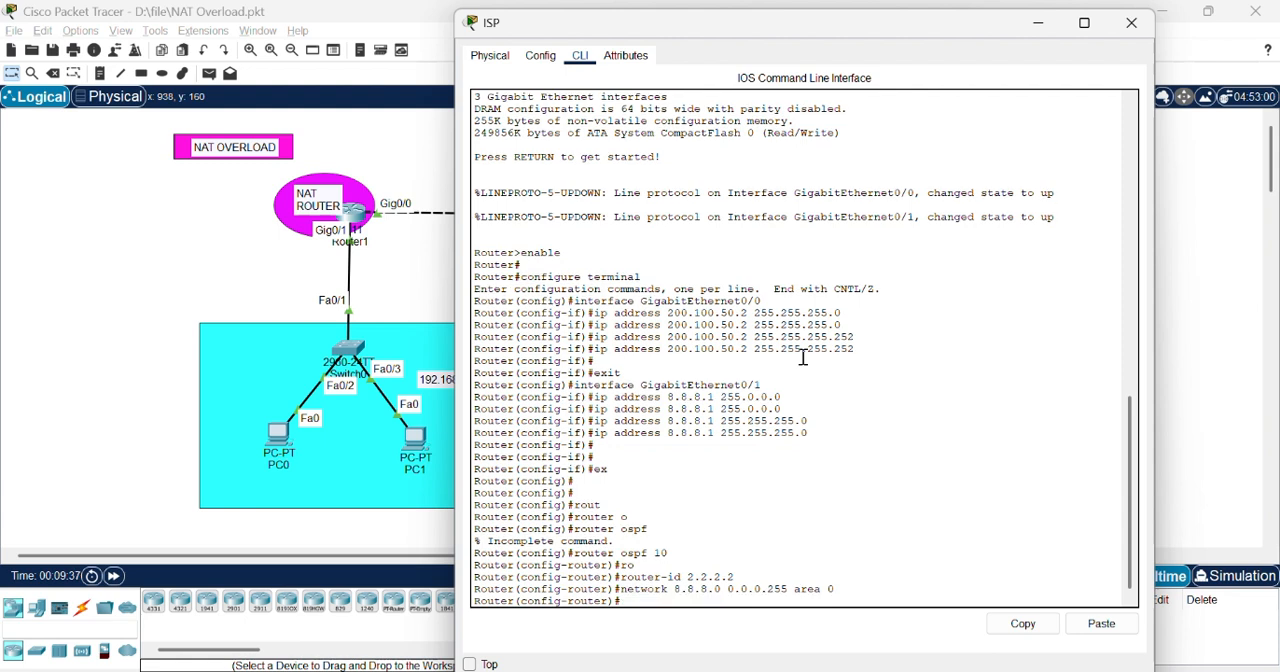
Step: Advertise network 200.100.50.0 with wildcard mask 0.0.0.3 in OSPF area 0 on the ISP router, and close its window
text(network)
text( 100)
text(200.100.)
text(50.0 0.0.0.)
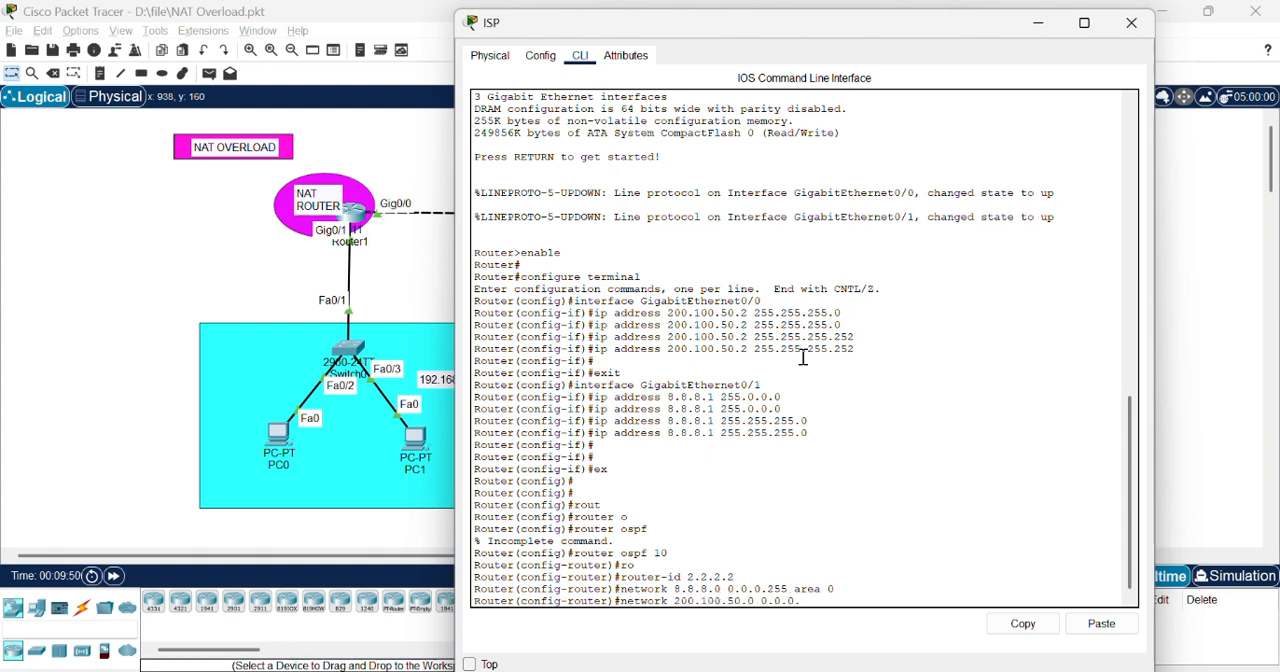
text(3 area 0)
key(Return)
click(1131, 22)
Step: Switch to Notepad to check the CONFIGURING PAT notes for the next task, and return to Packet Tracer
key(alt+Tab)
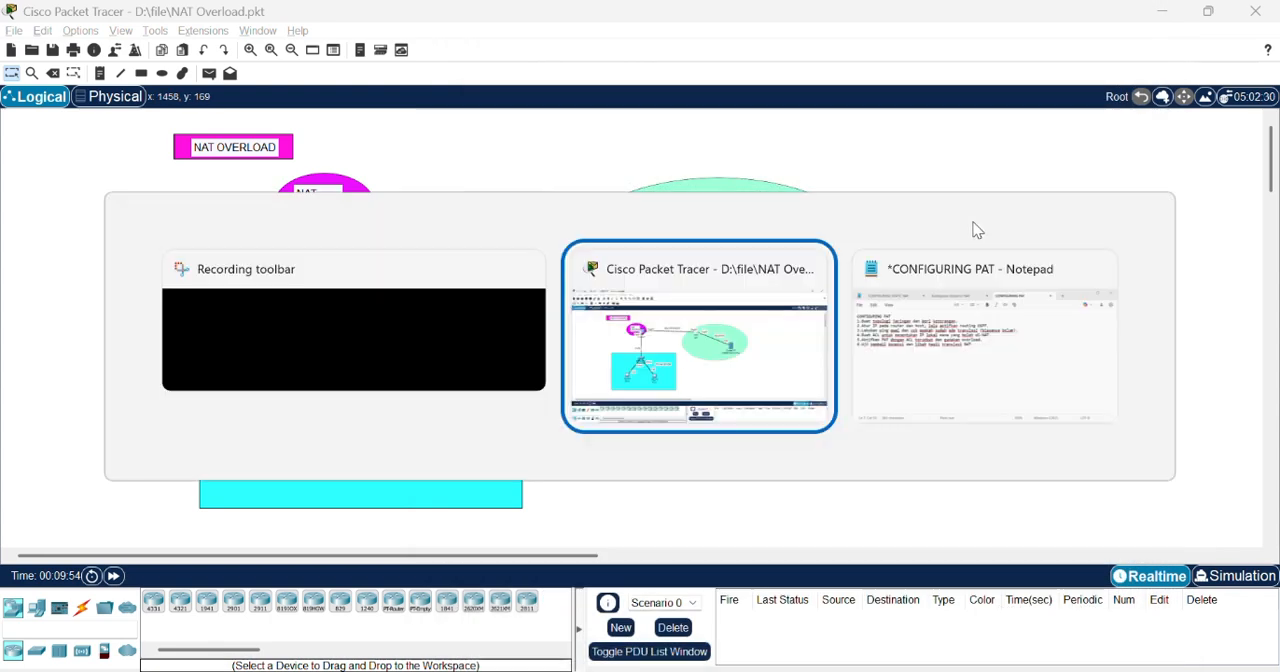
key(alt+Tab)
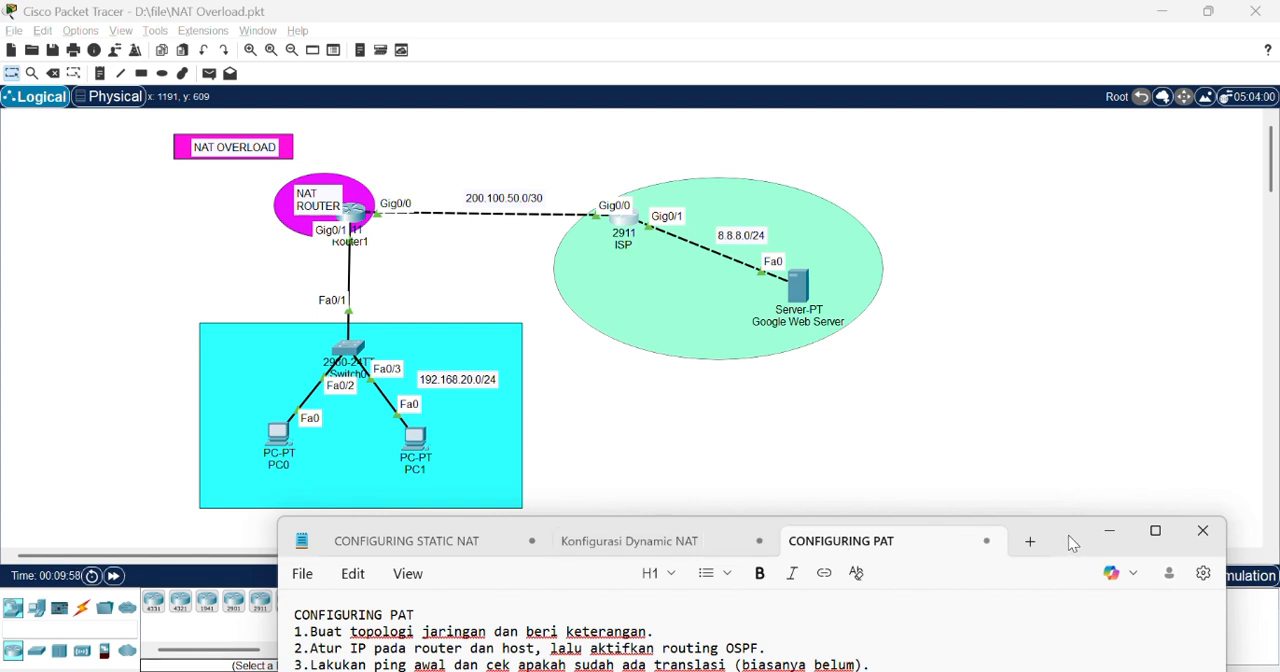
drag(1064, 535, 1058, 517)
click(1045, 465)
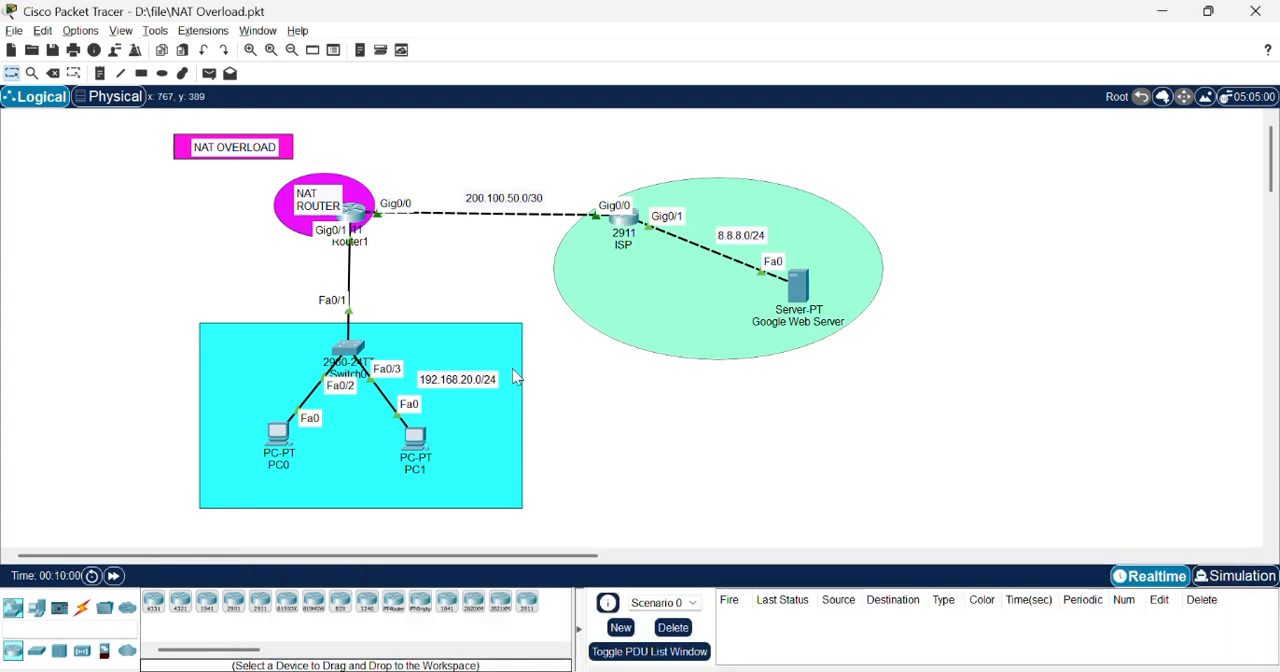
Step: Open the Command Prompt on PC0
click(278, 434)
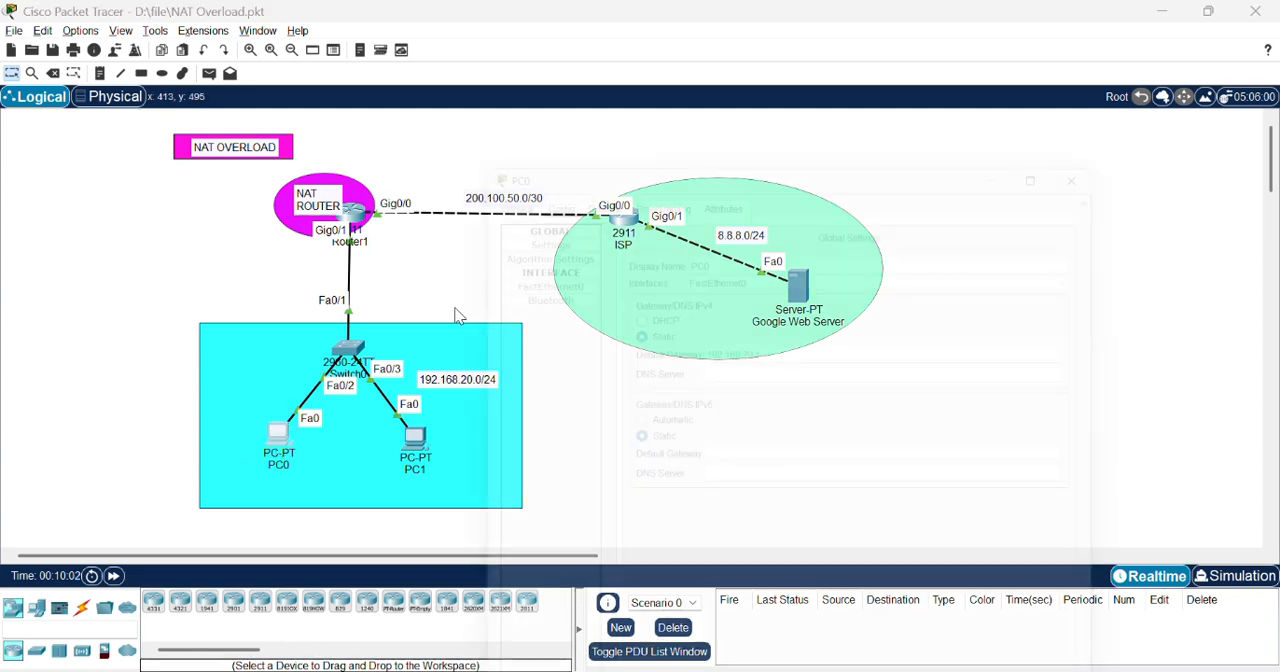
drag(871, 23, 903, 90)
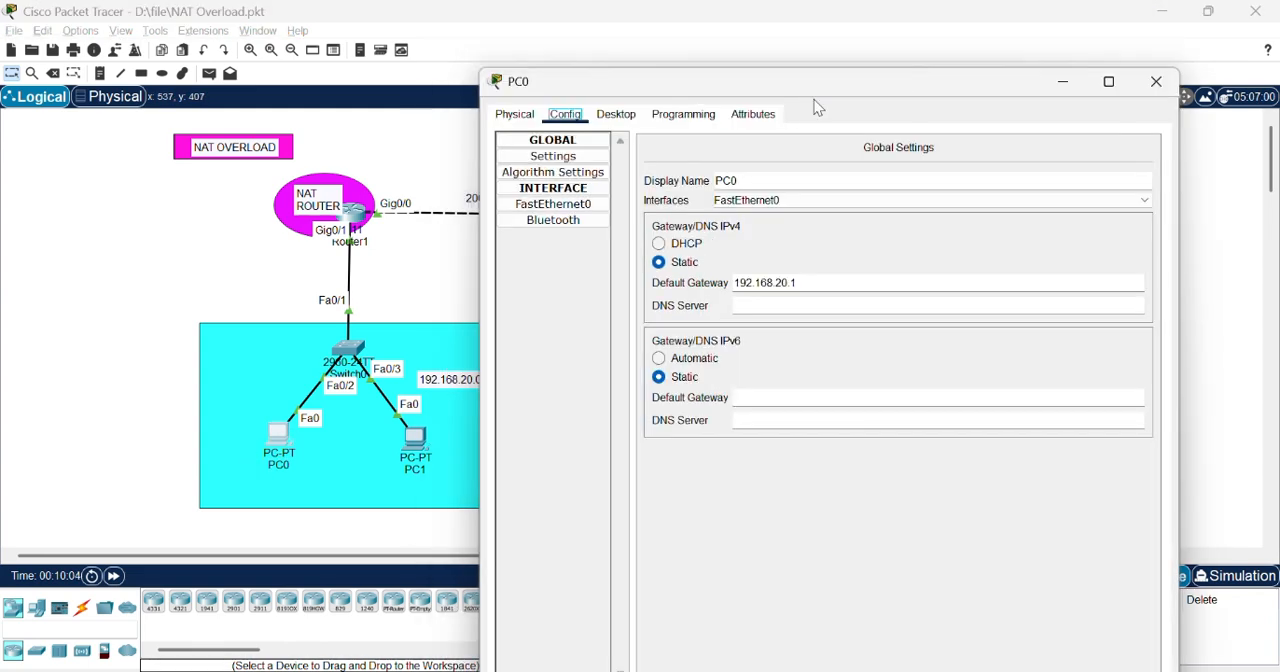
click(720, 117)
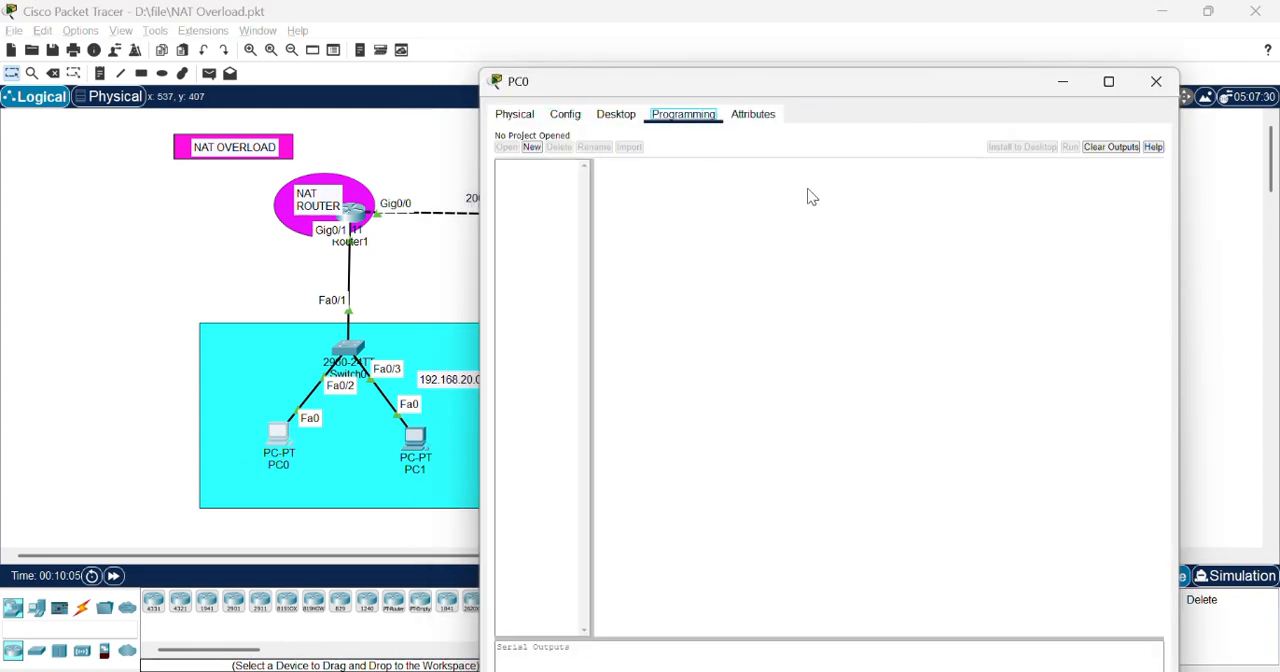
click(612, 117)
click(926, 195)
key(Return)
key(Return)
Step: Ping the Google Web Server at 8.8.8.8 from PC0
text(pi)
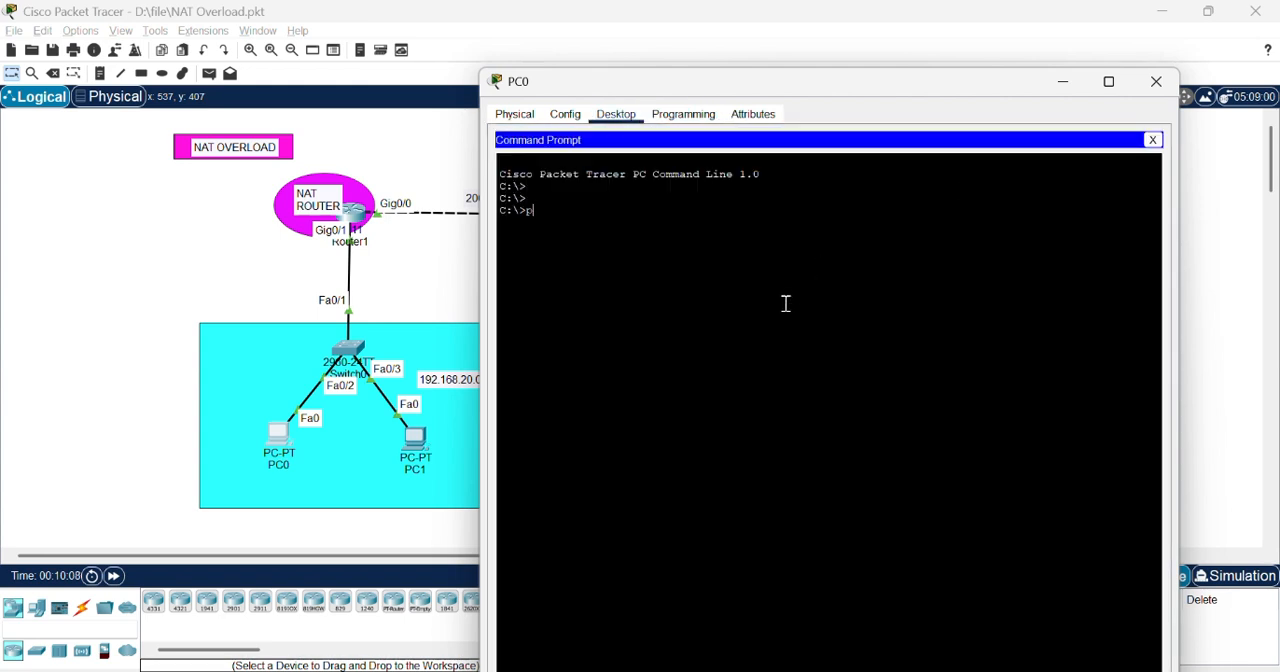
text(n)
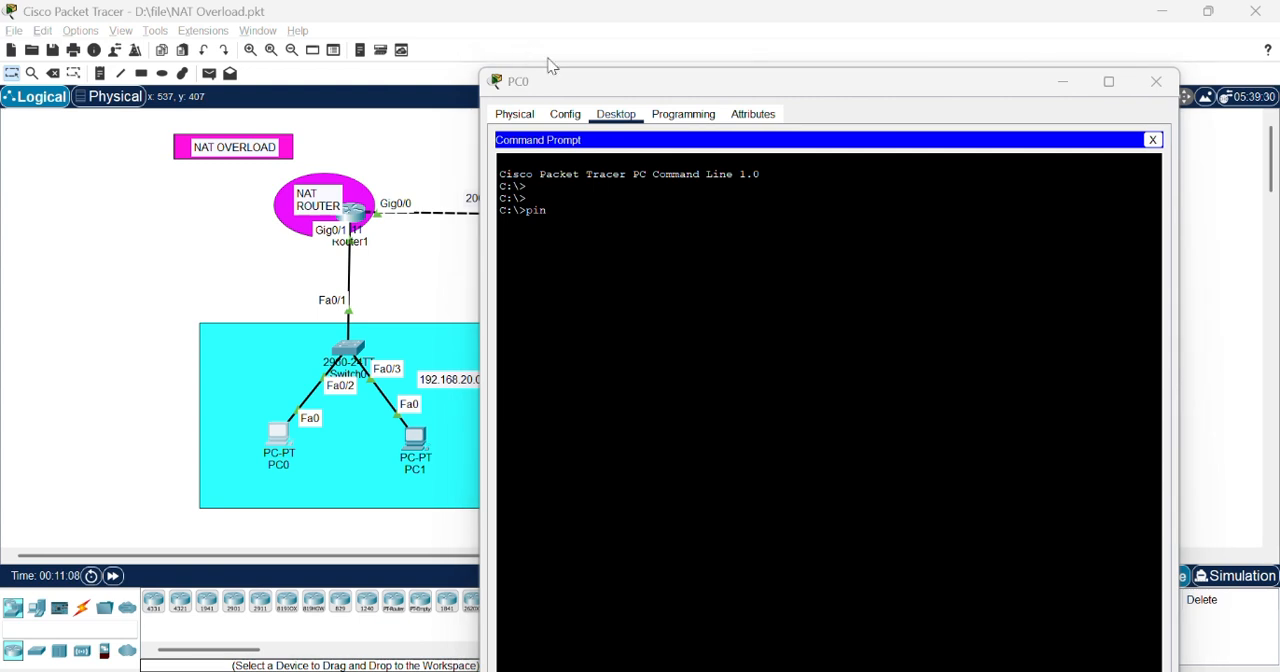
click(646, 213)
text(g )
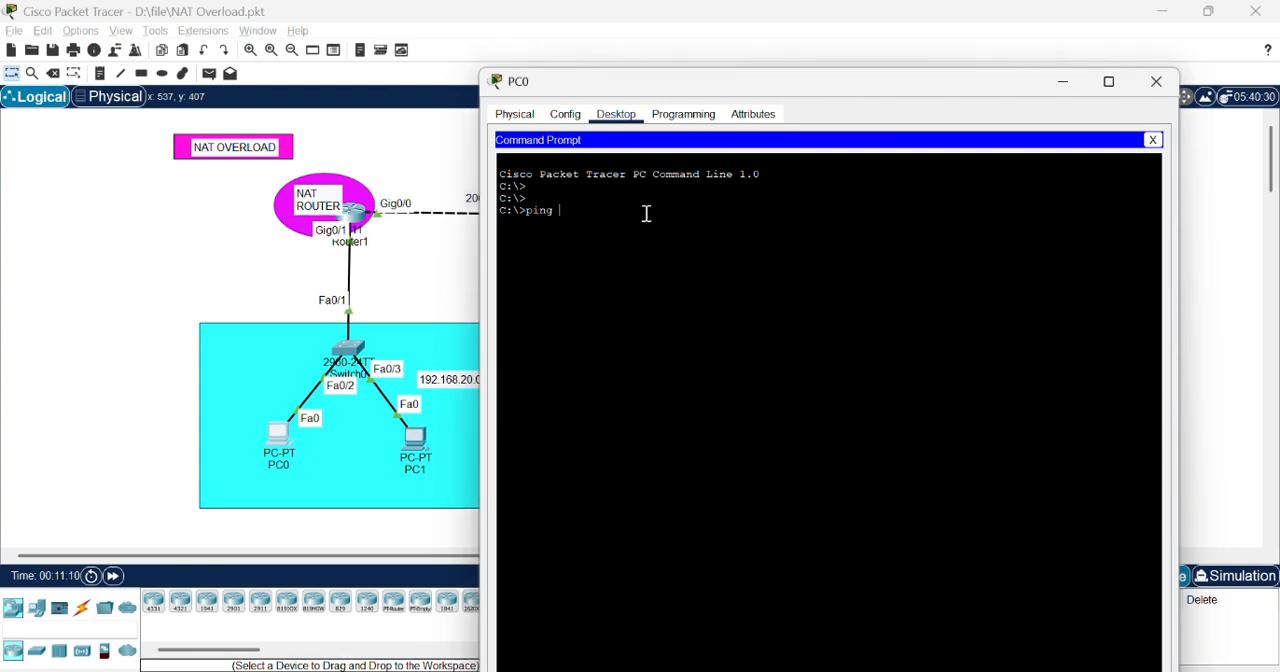
text(8.8.8.8)
key(Return)
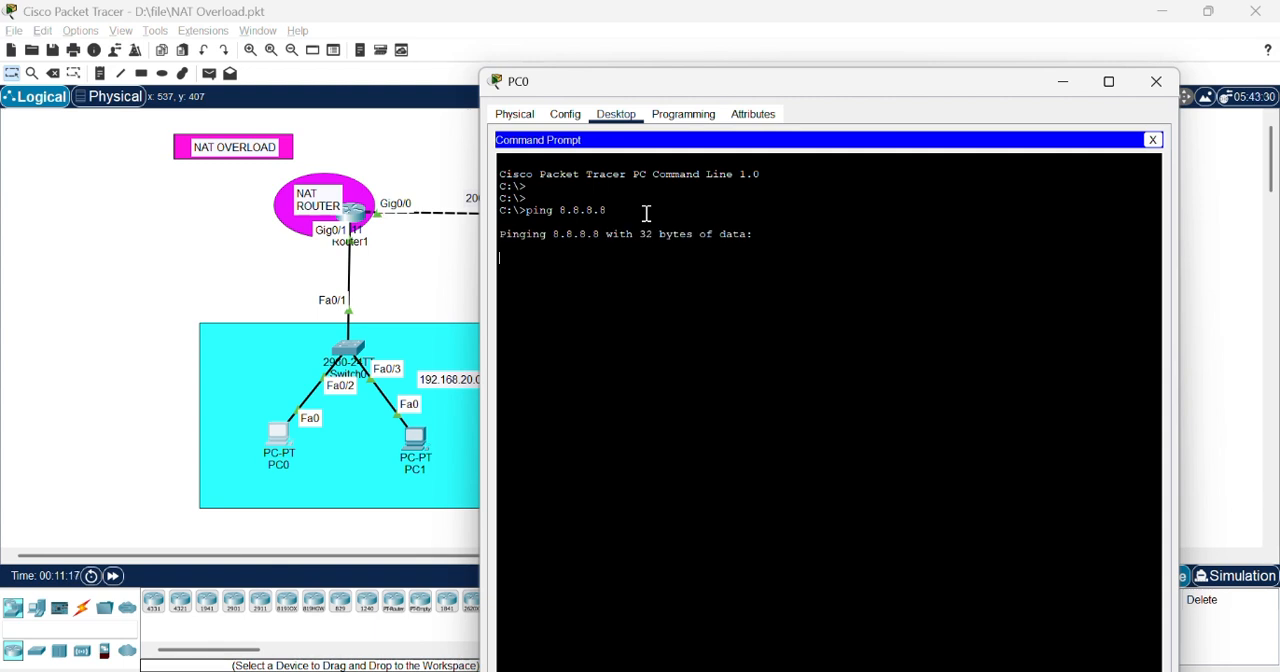
Step: Trace the route from PC0 to 8.8.8.8, examine the hops, and close PC0's window
drag(871, 89, 897, 46)
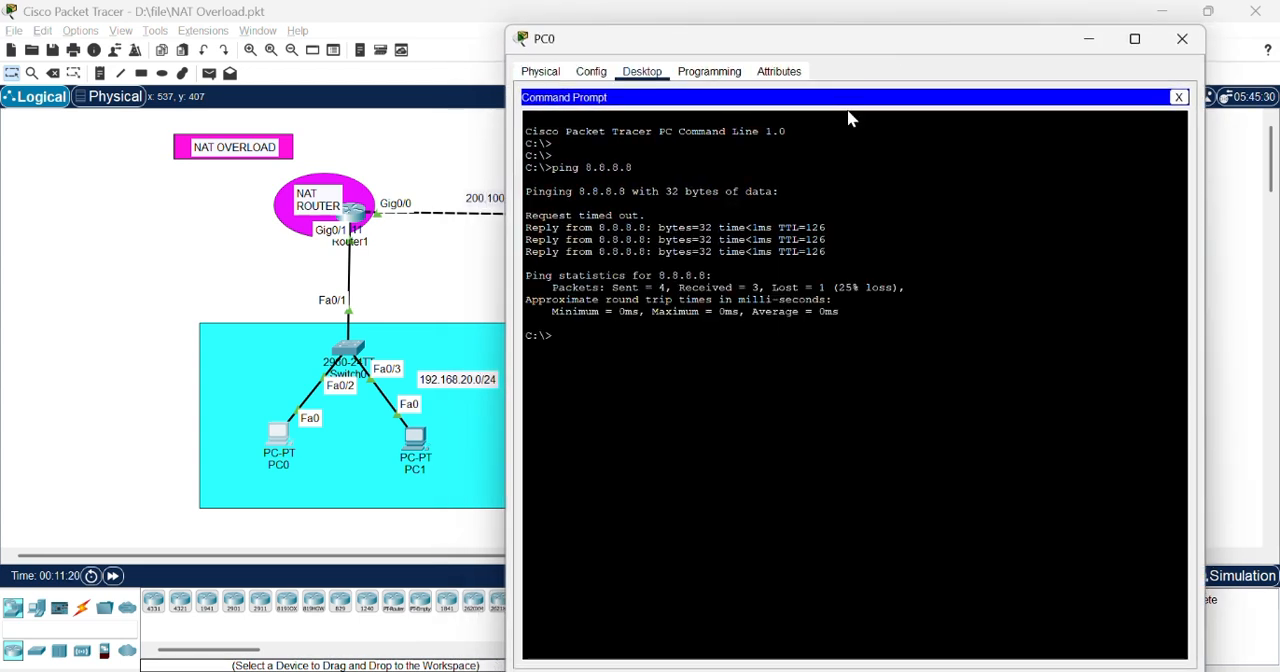
text(trac)
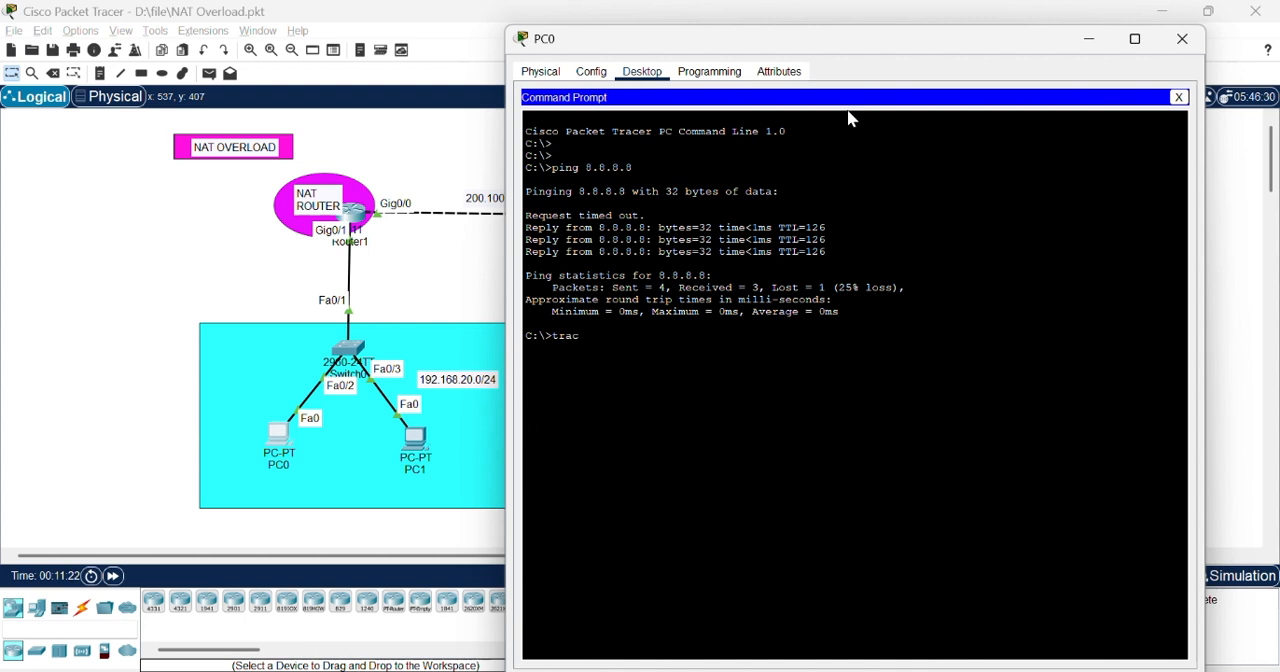
text(ert)
key(Return)
text(tracert)
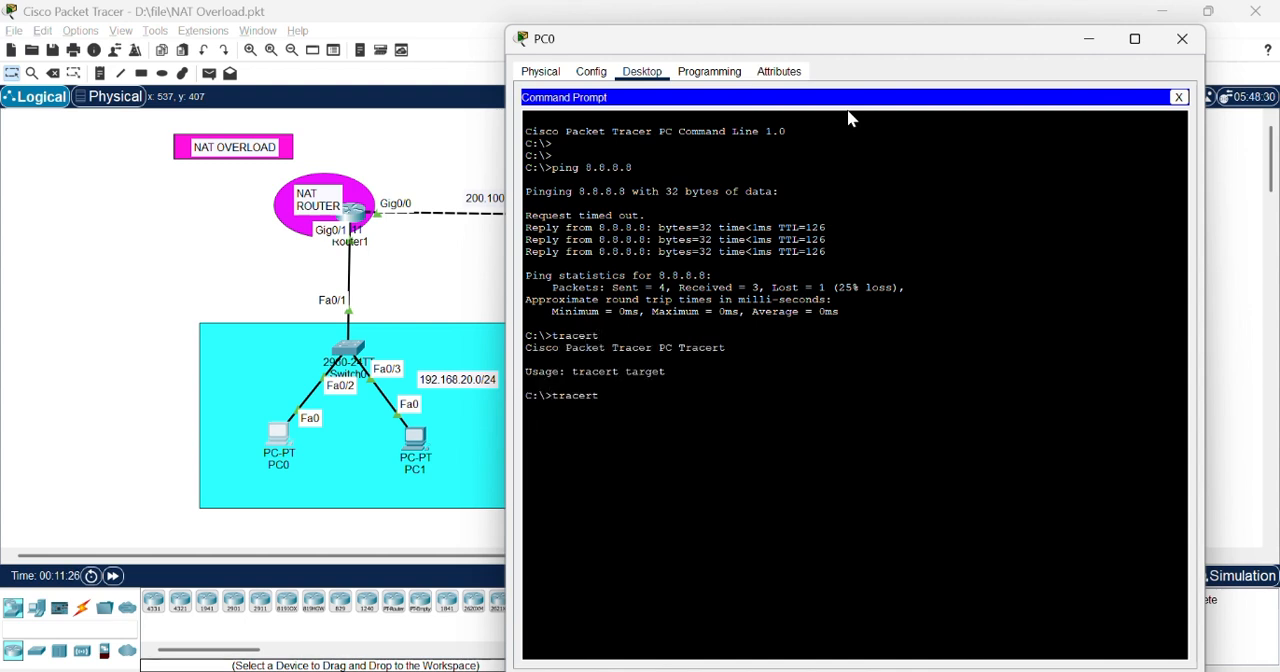
text( 8.8.8.8.8.)
key(Return)
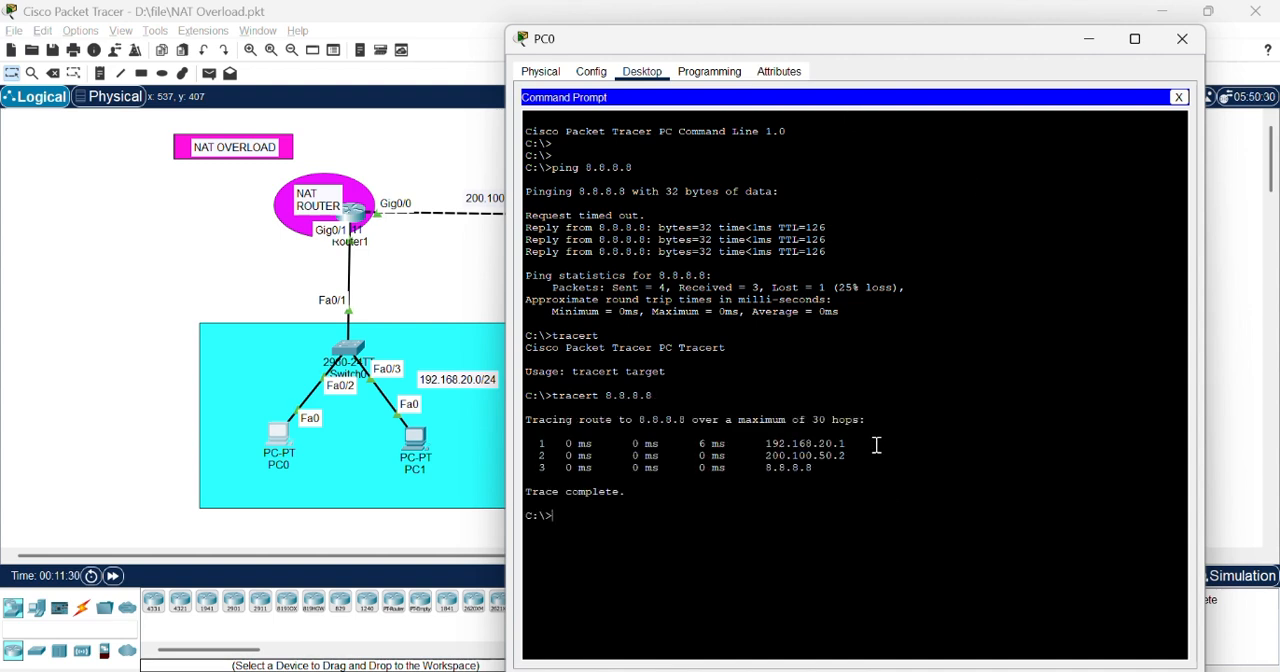
drag(836, 458, 540, 444)
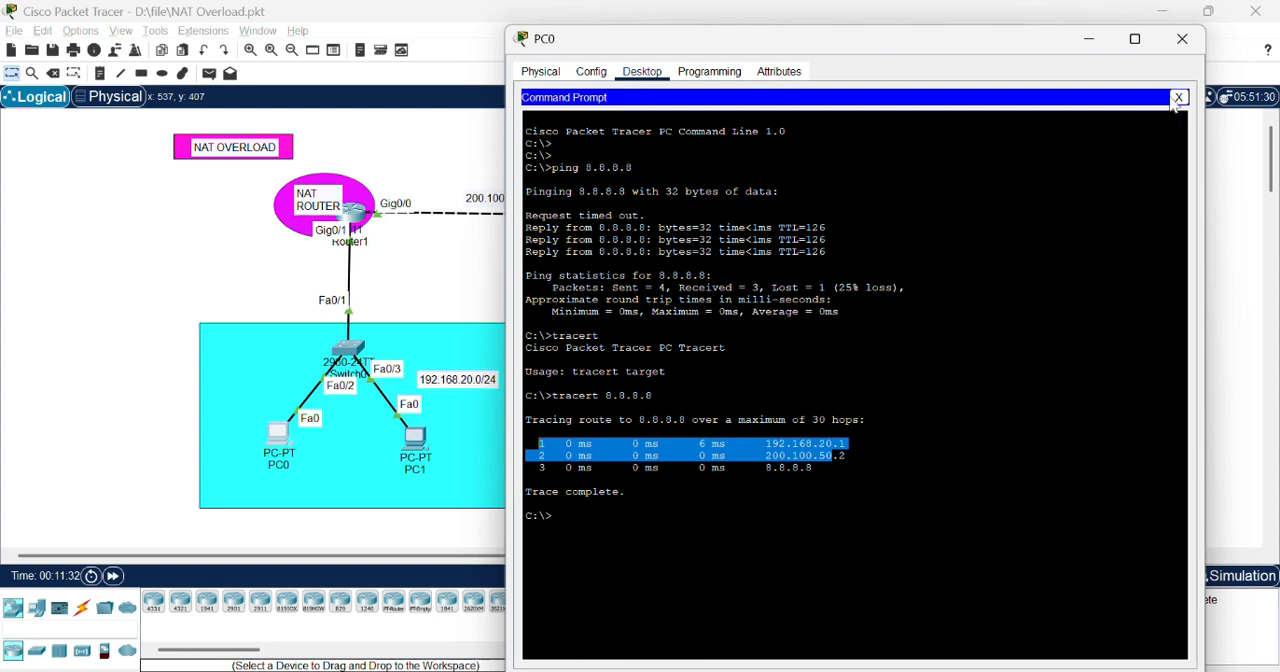
click(1182, 39)
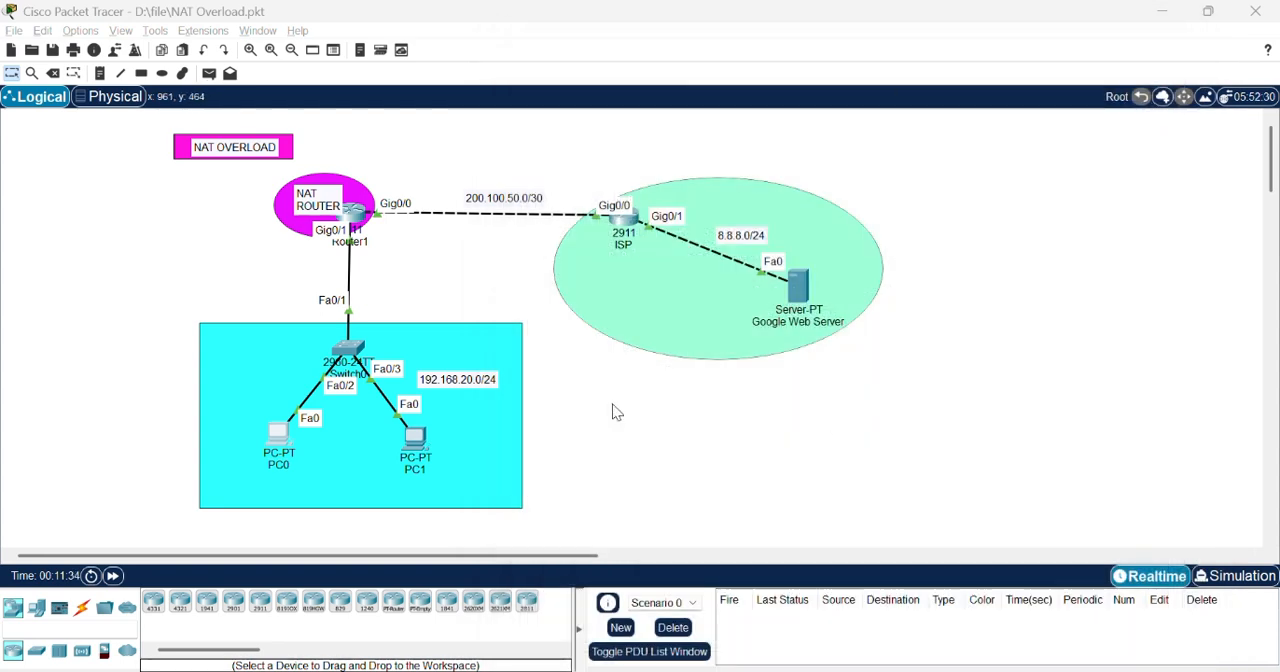
Step: Review the ACL creation step of the PAT notes in Notepad, and return to the Packet Tracer topology
key(alt+Tab)
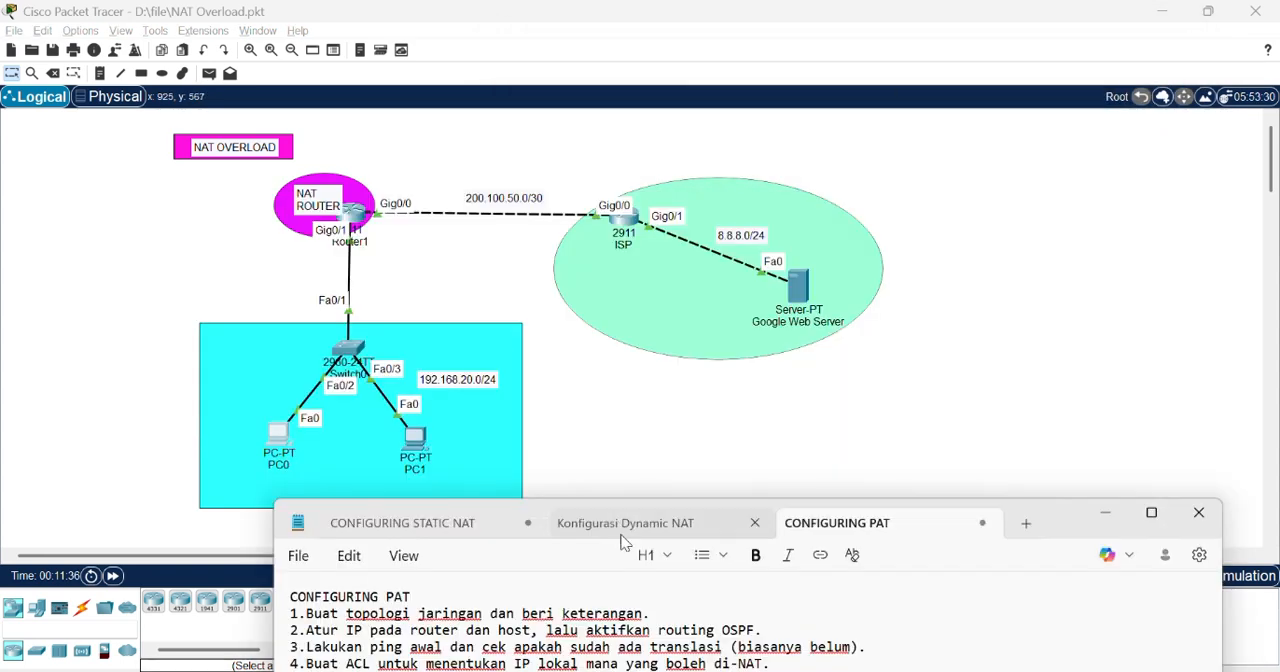
drag(1066, 517, 1060, 461)
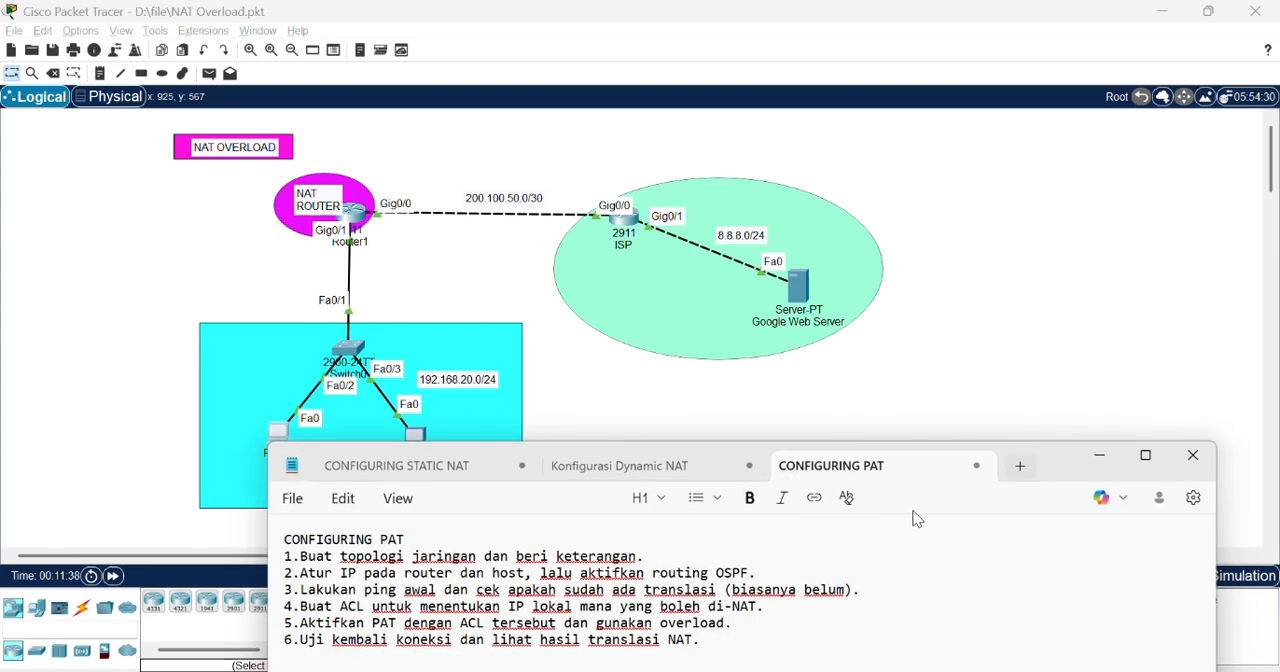
drag(766, 606, 300, 608)
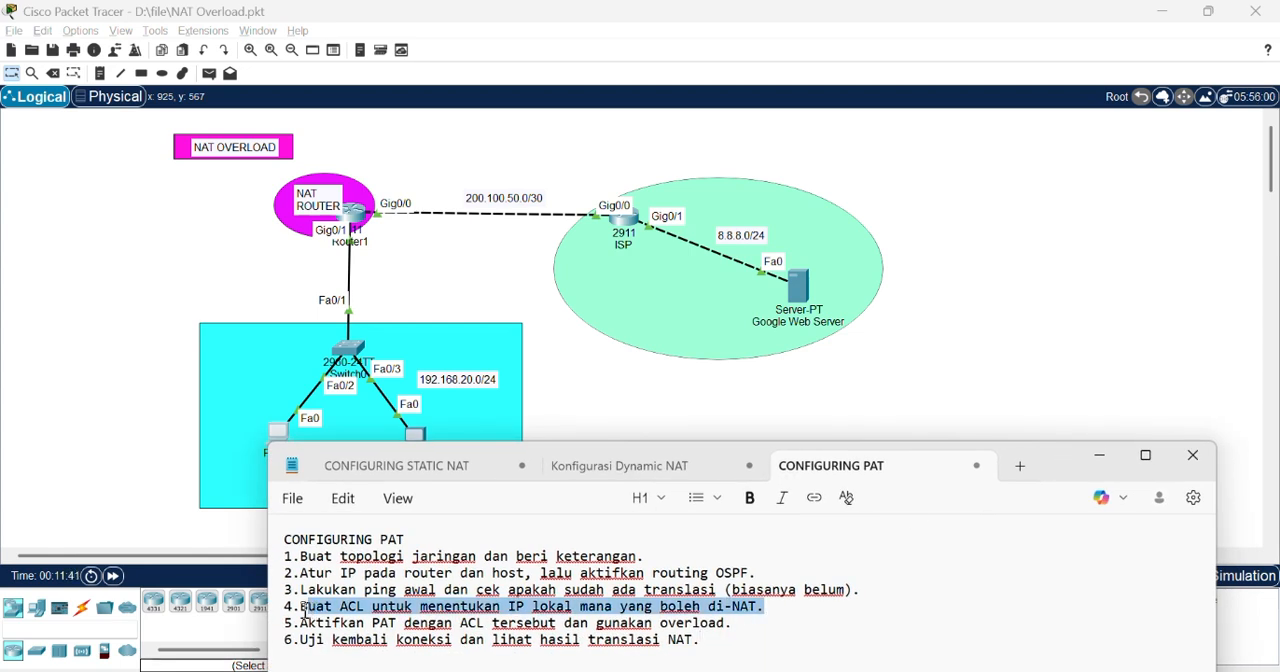
click(966, 376)
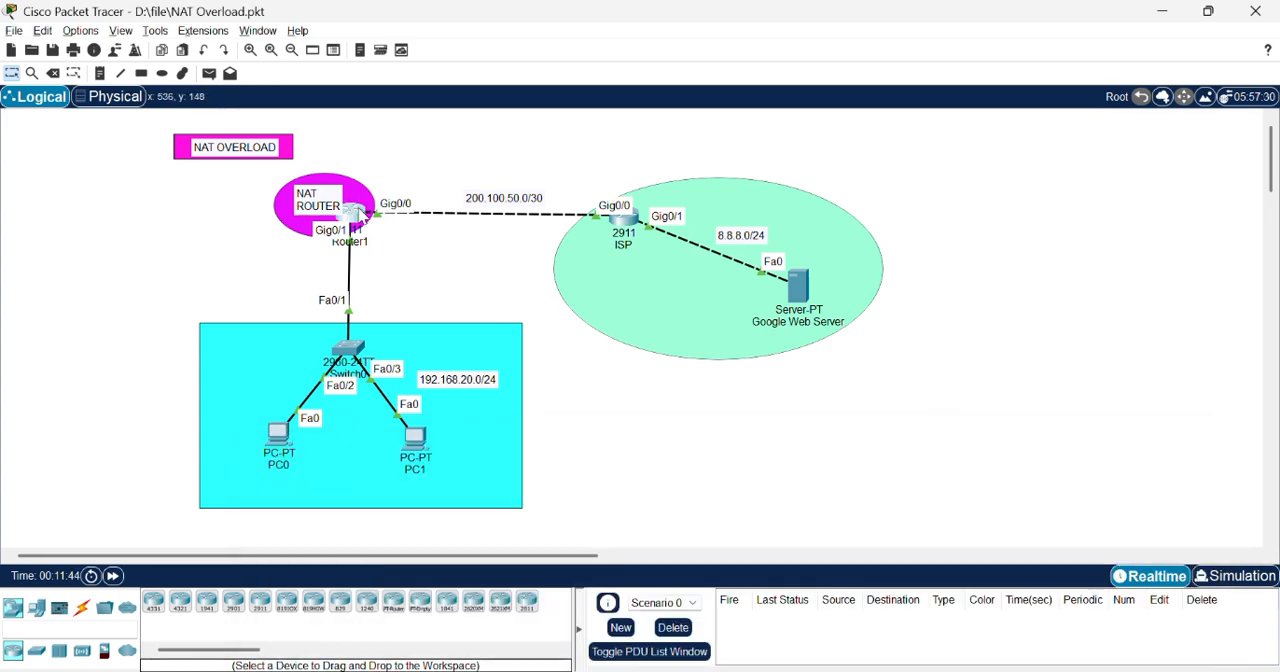
Step: Open Router1's command line and leave OSPF router configuration for global configuration mode
click(356, 212)
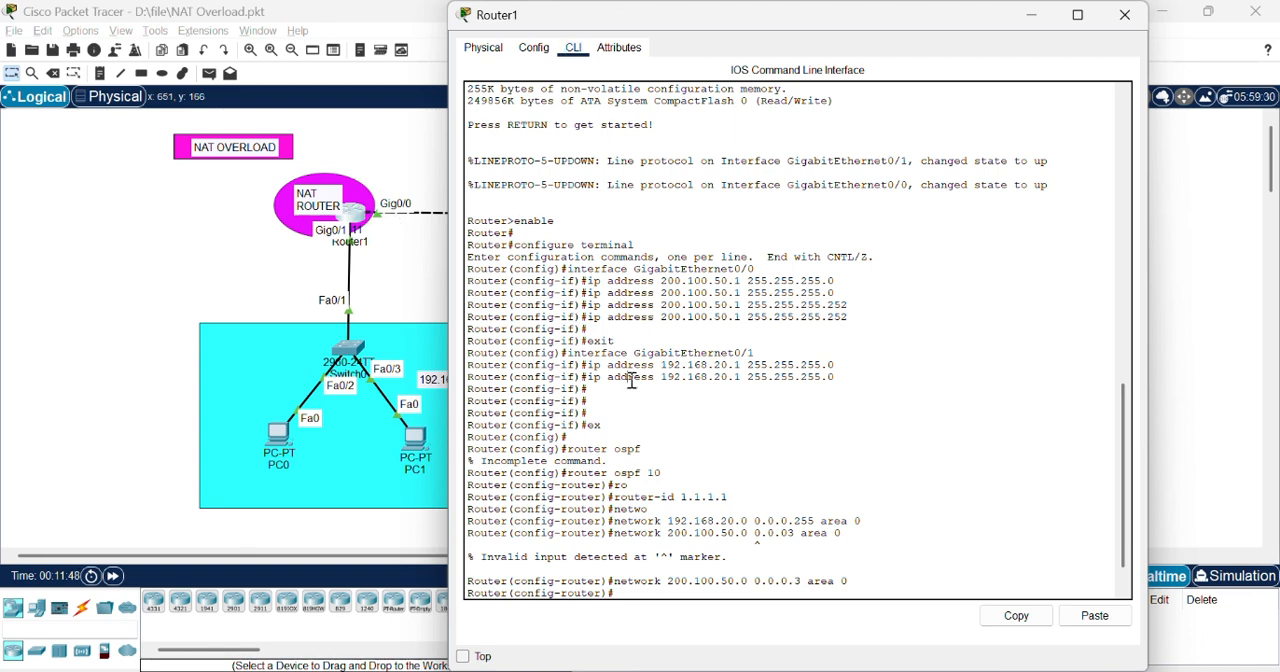
key(Return)
text(ex)
key(Return)
key(Return)
key(Return)
key(Return)
key(Return)
key(Return)
key(Return)
key(Return)
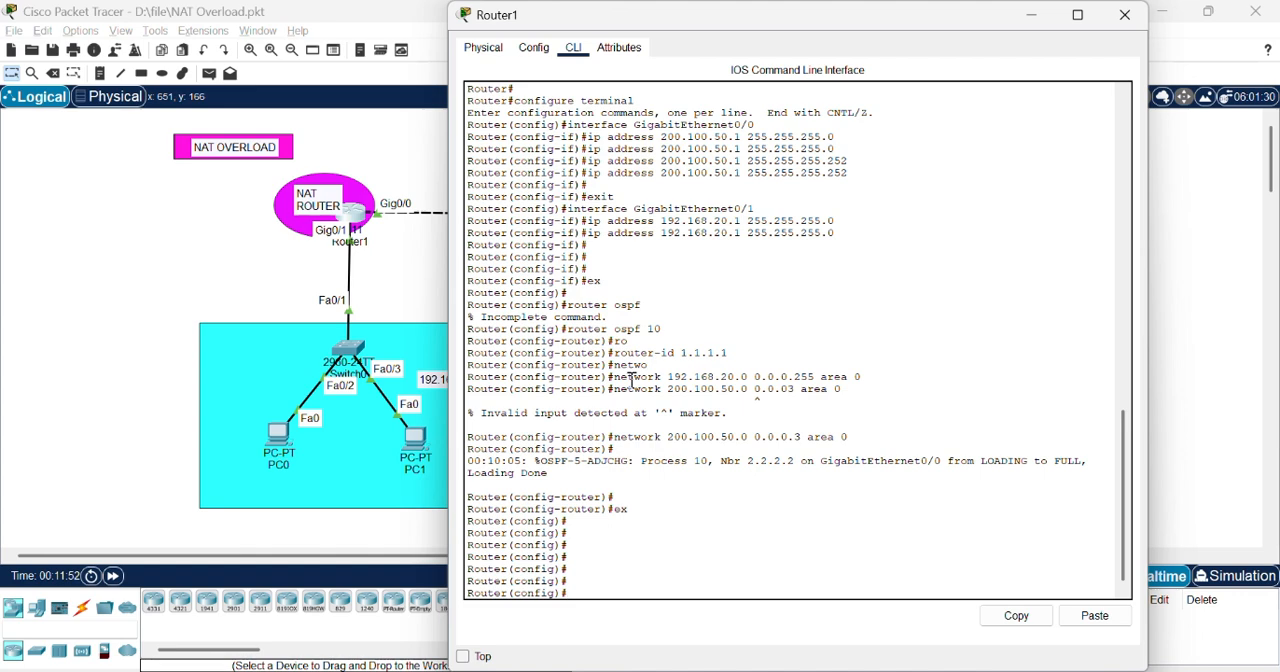
key(Return)
key(Return)
key(Return)
key(Return)
key(Return)
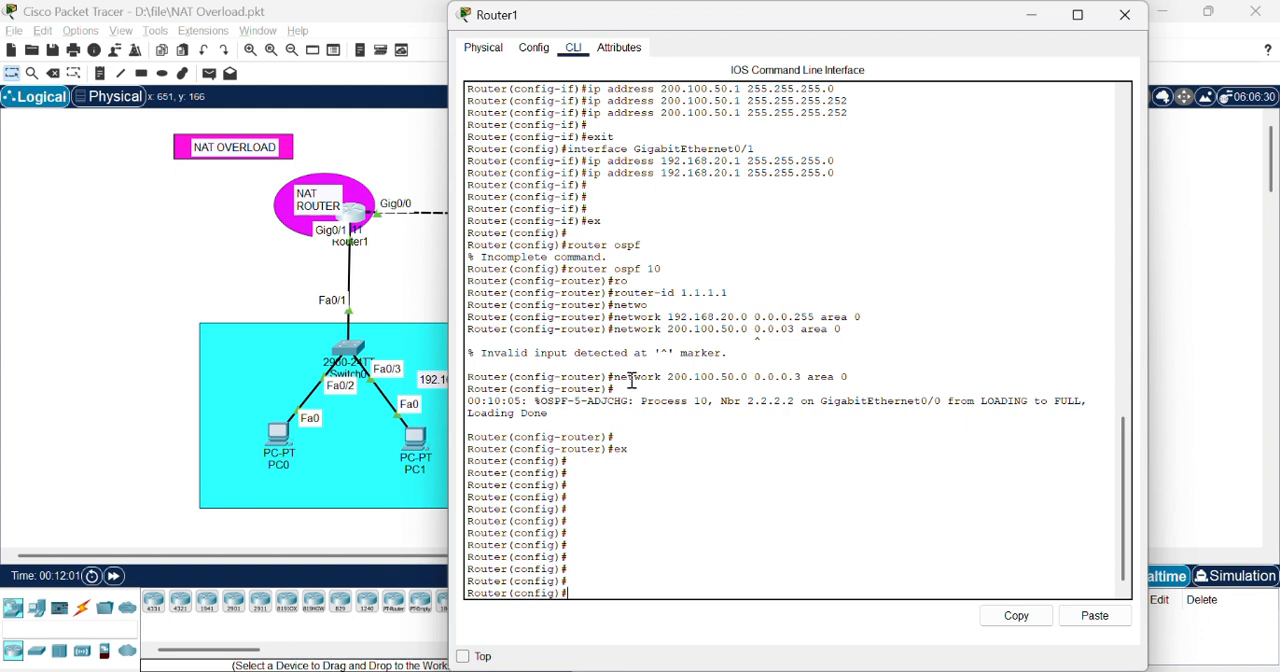
Step: Create access list 35 on Router1 permitting 192.168.20.0 without a wildcard mask
text(ac)
key(Tab)
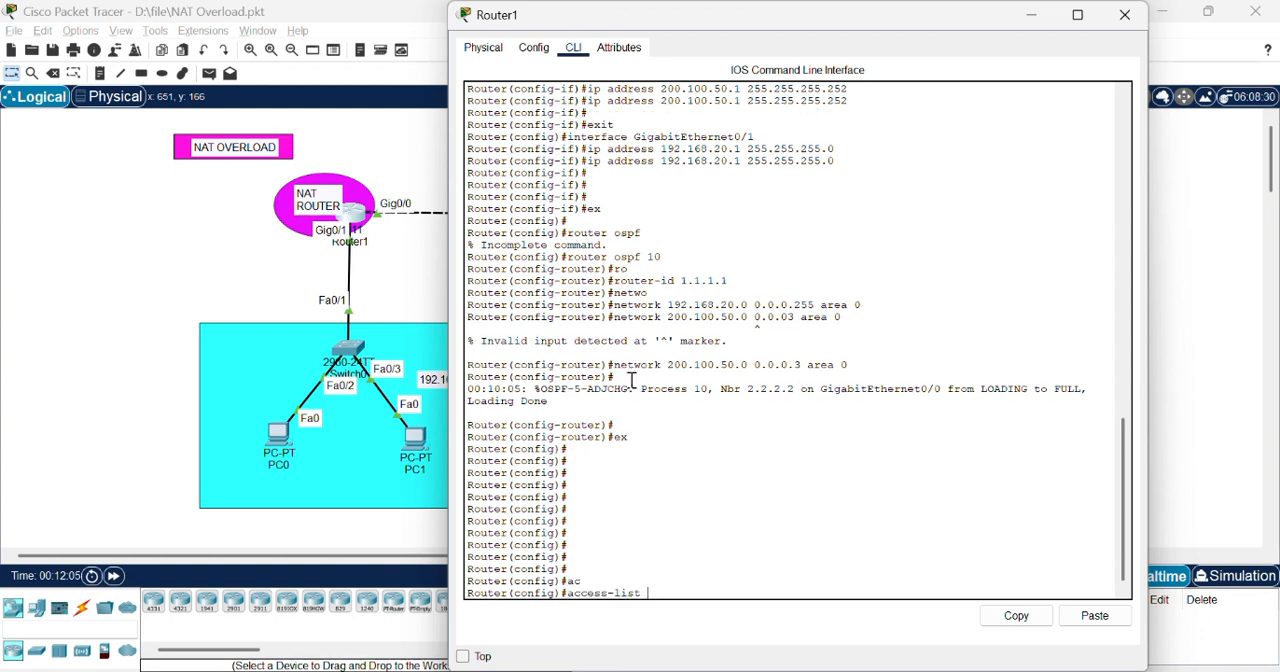
text(35 per)
key(Tab)
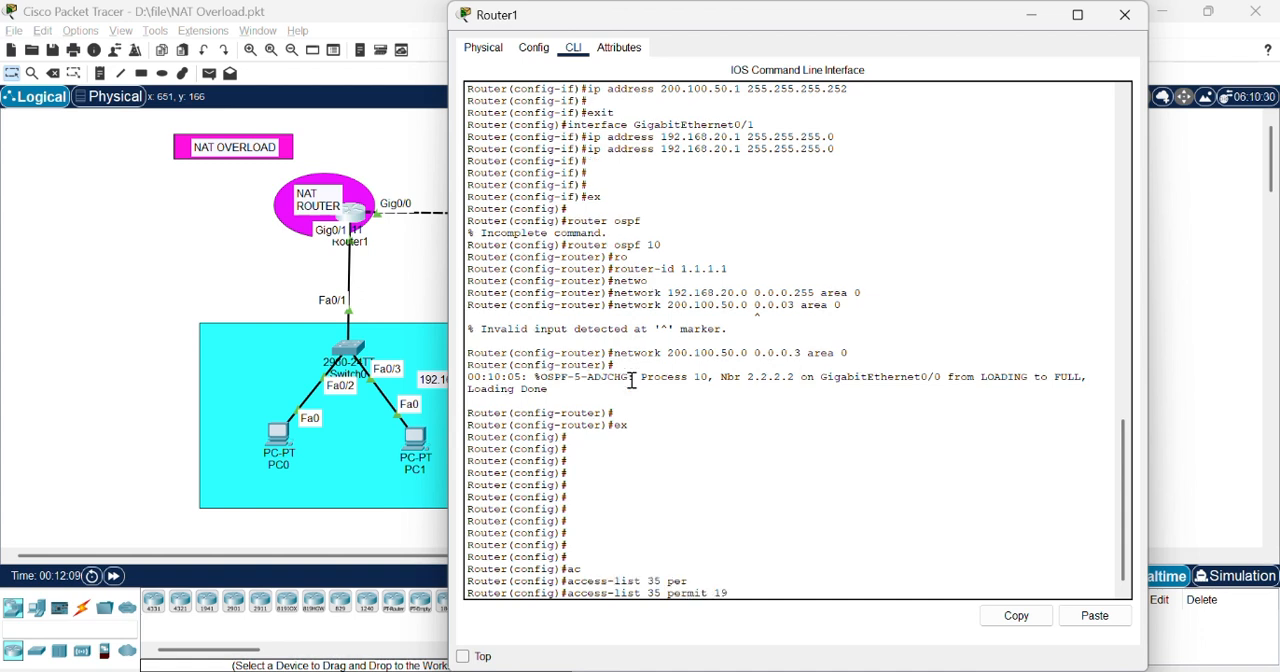
text(192.168)
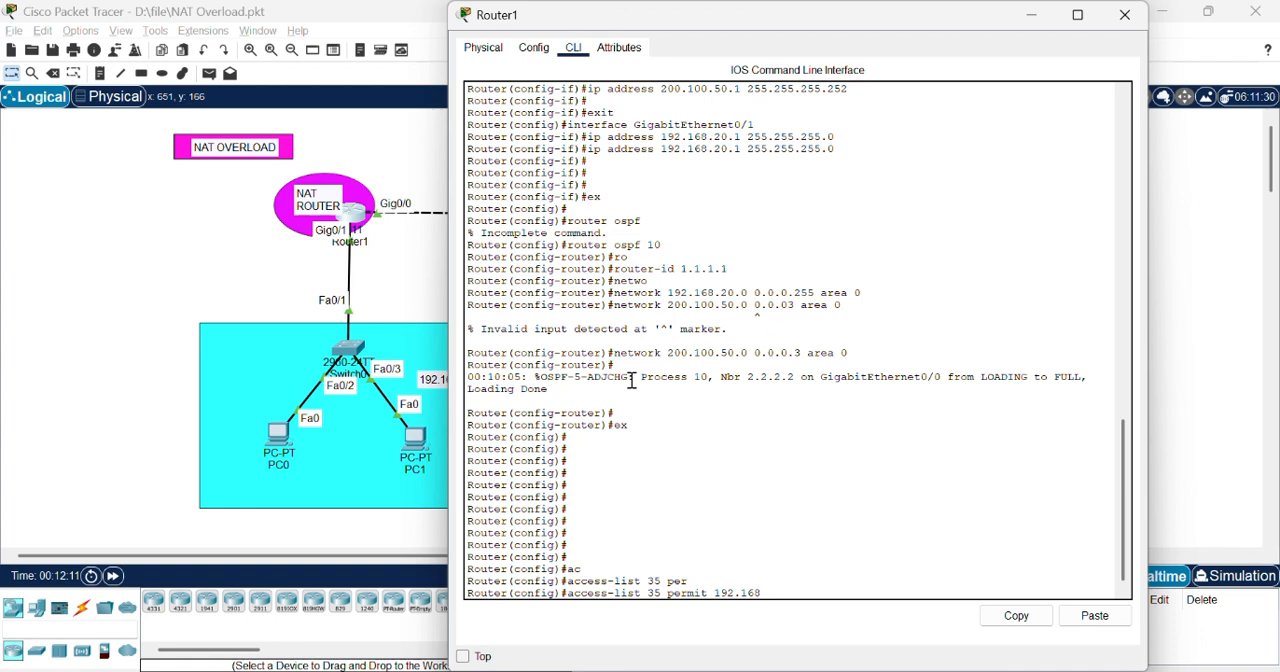
text(.20.0)
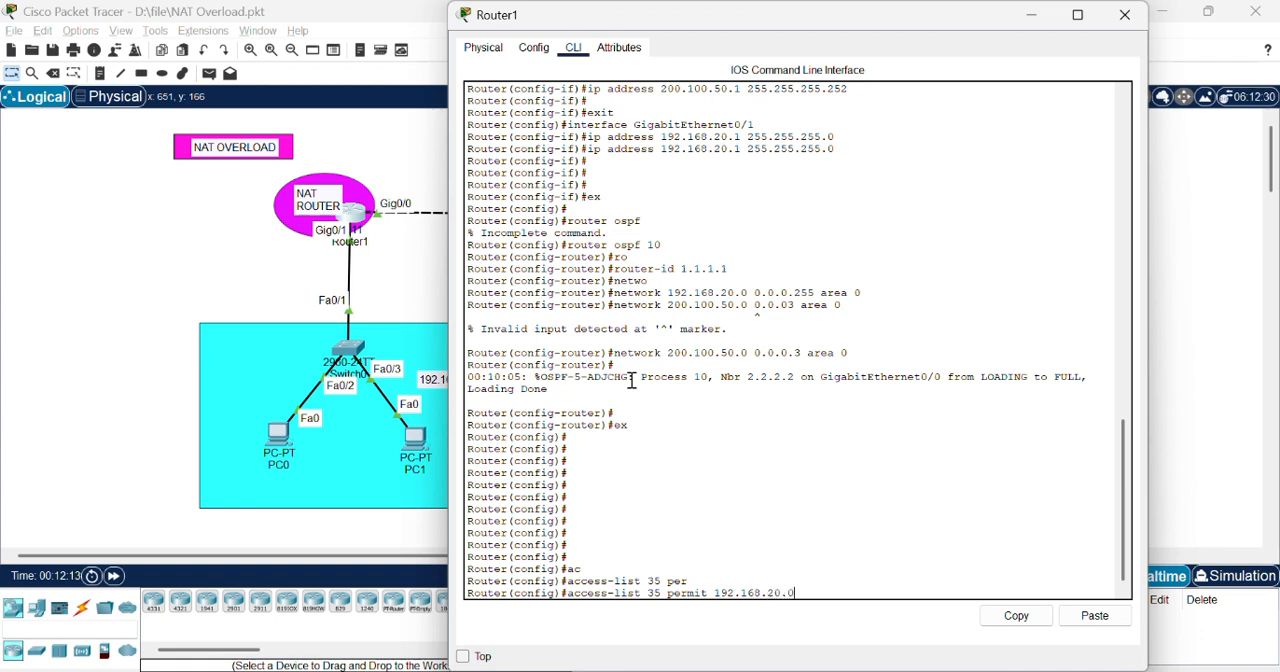
key(Return)
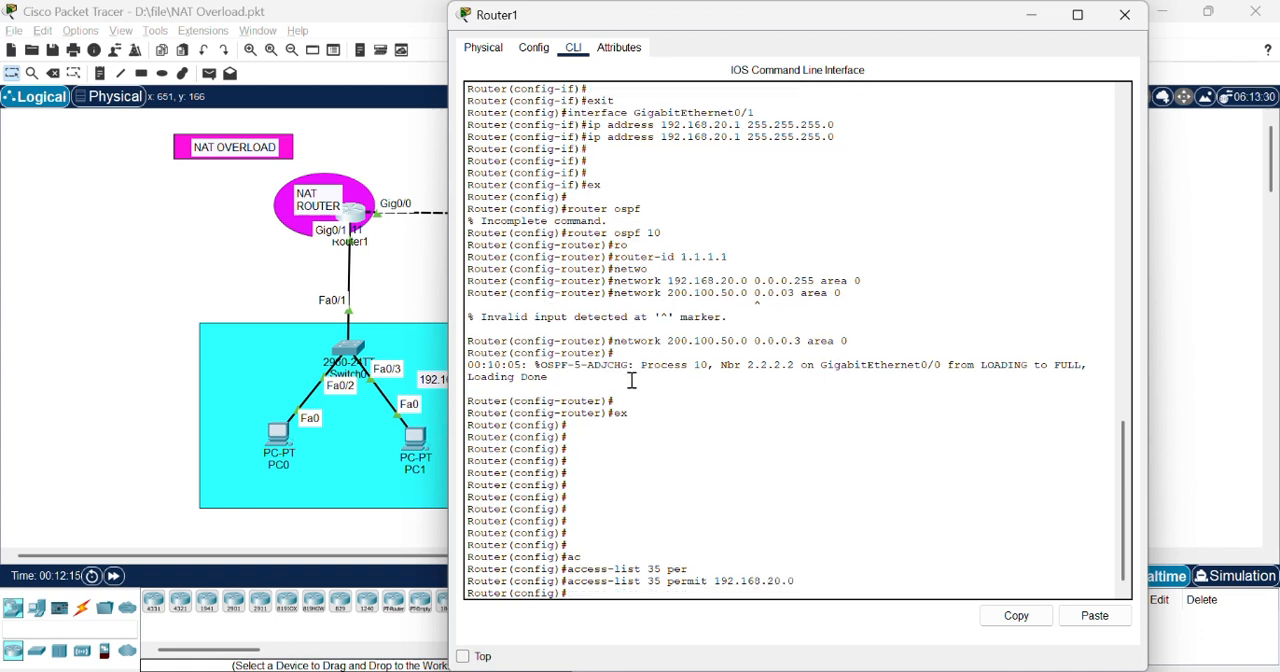
Step: Reissue the access list 35 permit statement for 192.168.20.0 with wildcard mask 0.0.0.255
key(Up)
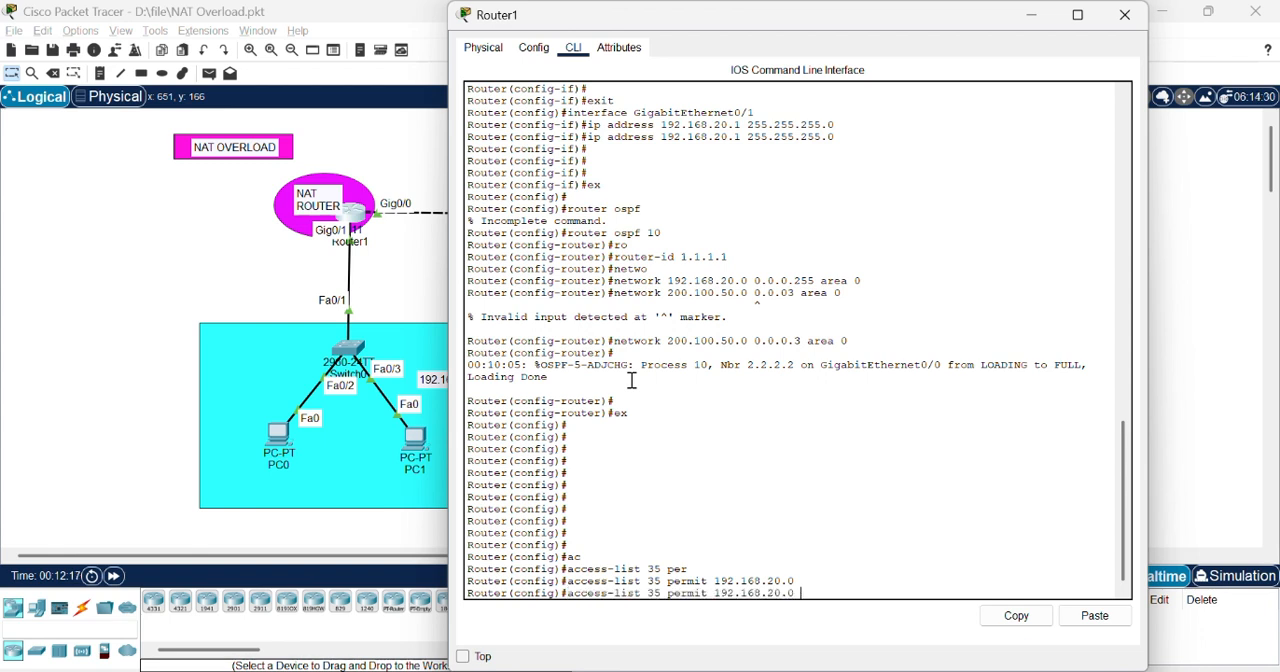
text(0.0.0.255)
key(Return)
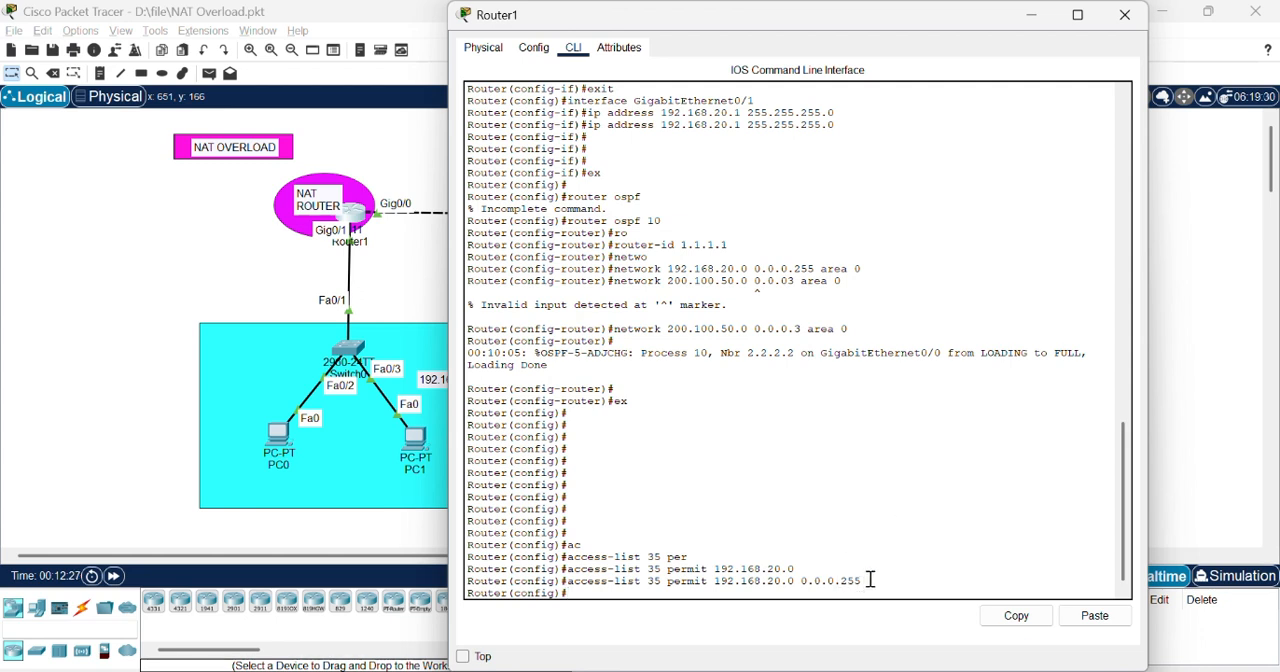
Step: Enable NAT overload on Router1 for inside sources matching access list 35, using outgoing interface gig0/0
drag(870, 579, 568, 583)
click(583, 594)
text(p nat inside )
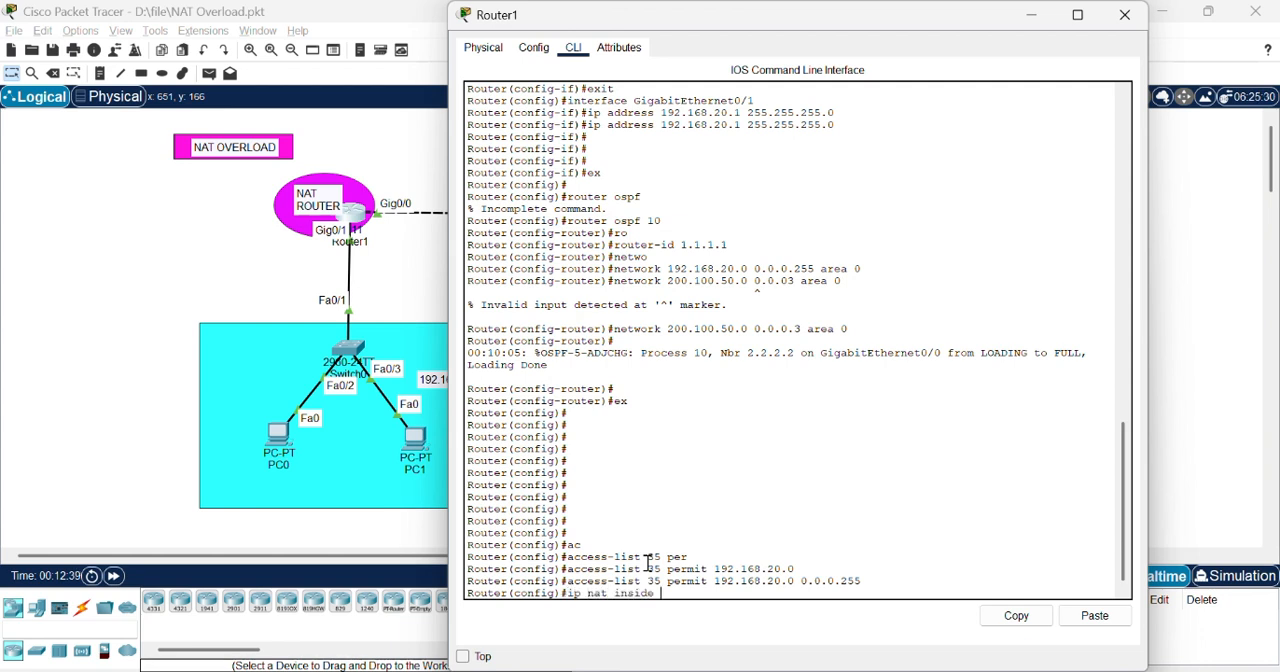
text(source list 35 interface)
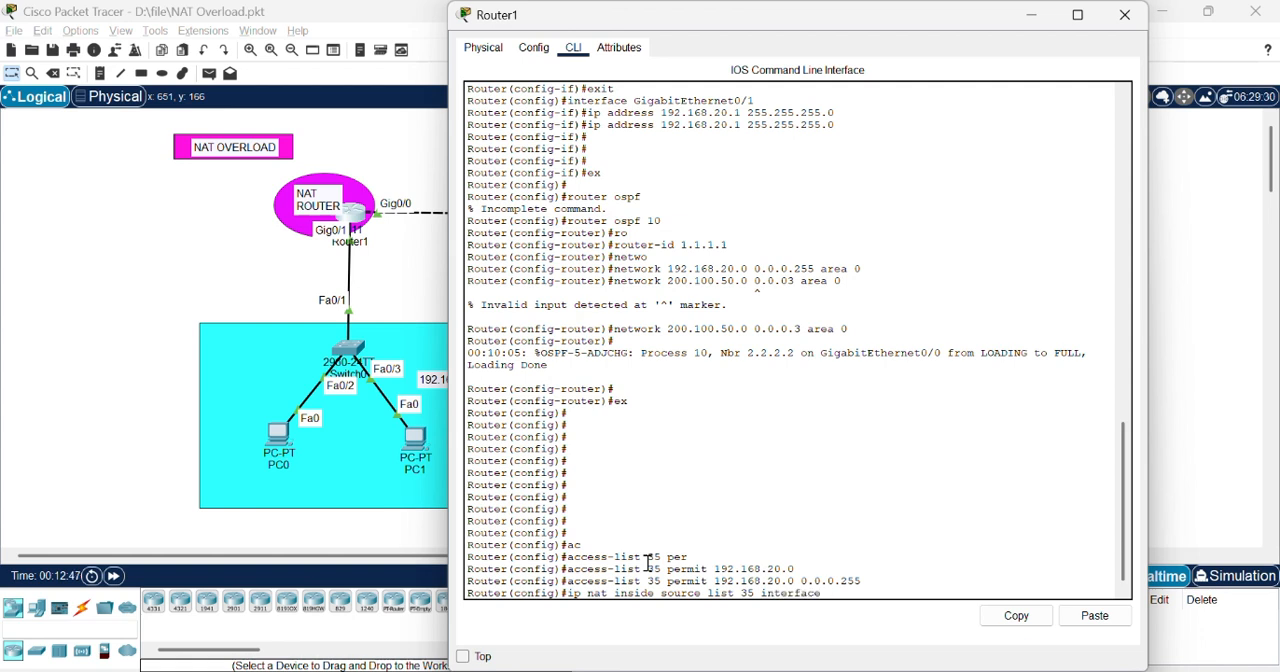
text( gig0/0 overload)
key(Return)
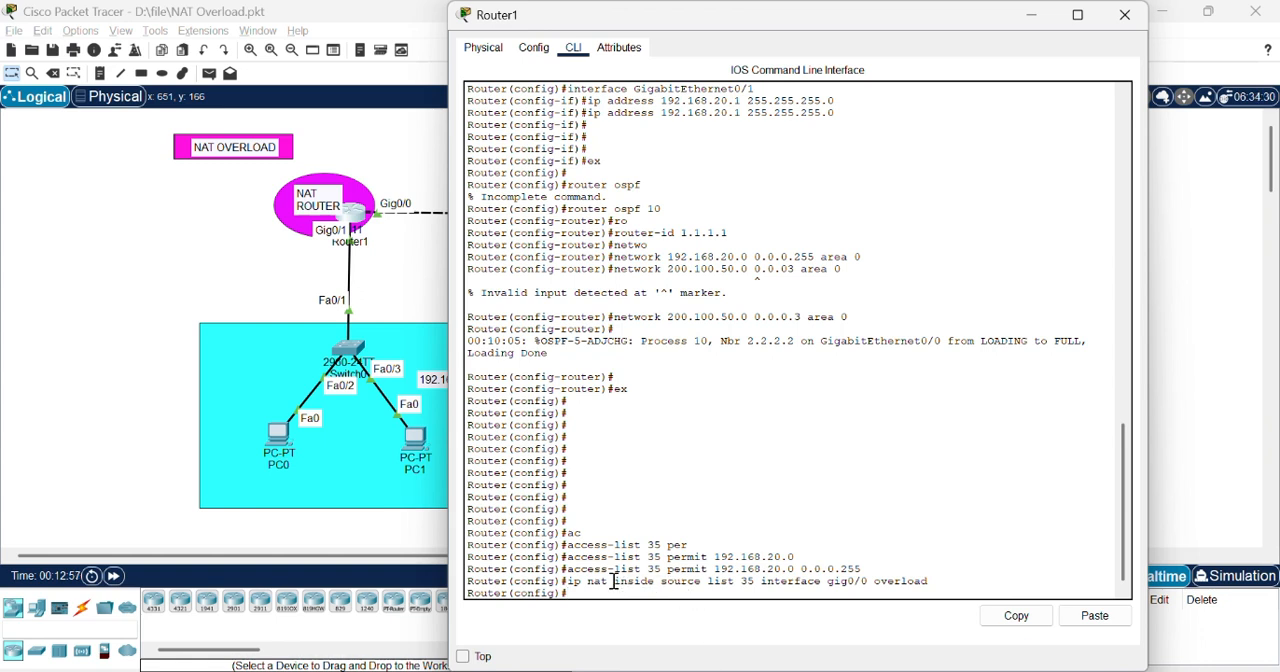
Step: Review the inside source, access list 35, interface and overload parts of the entered NAT command, and close Router1's window
drag(614, 581, 700, 584)
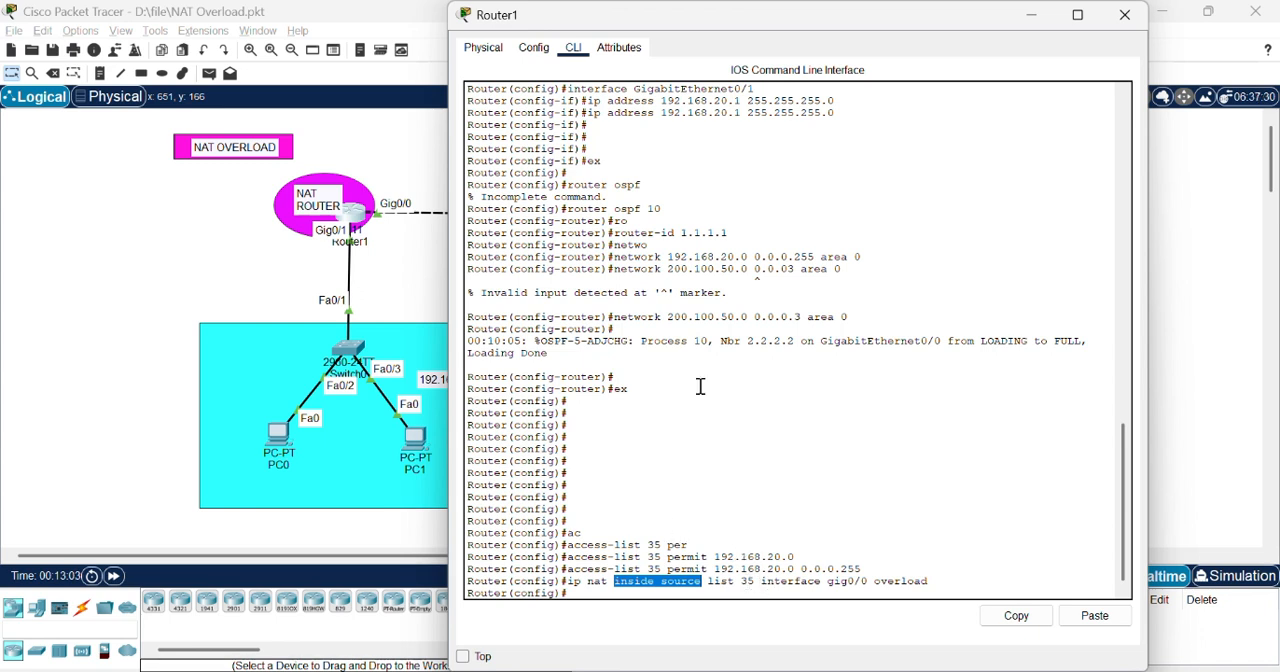
click(661, 573)
drag(661, 573, 569, 577)
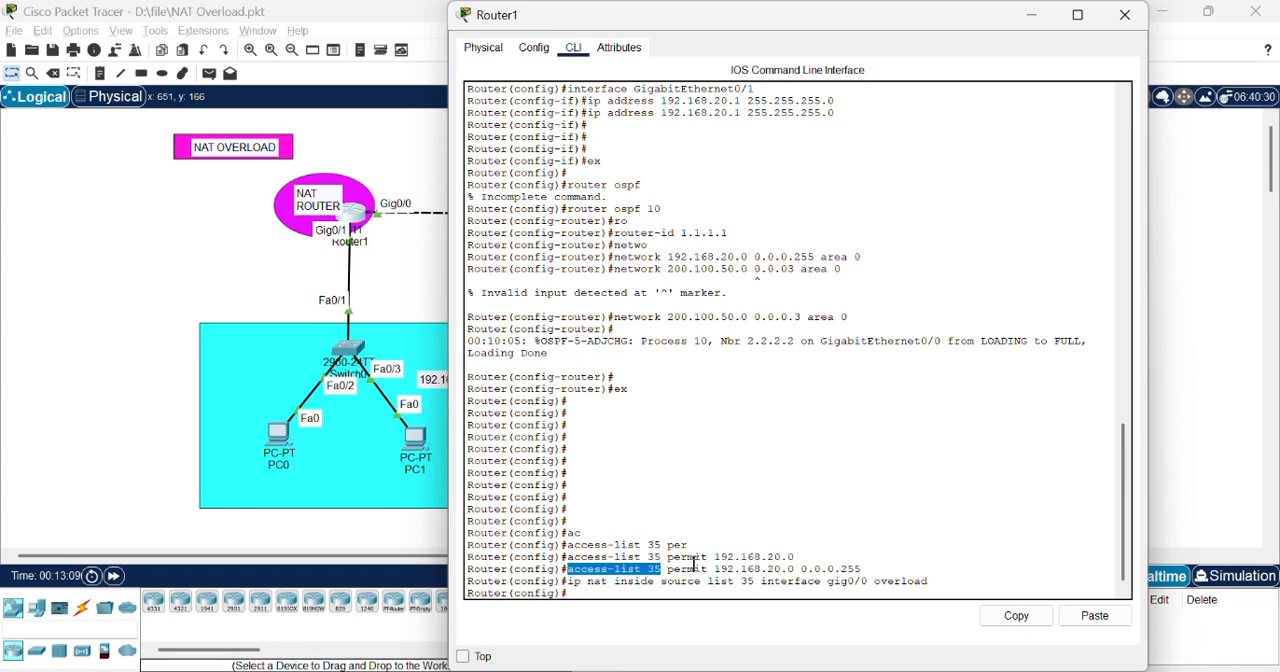
click(829, 500)
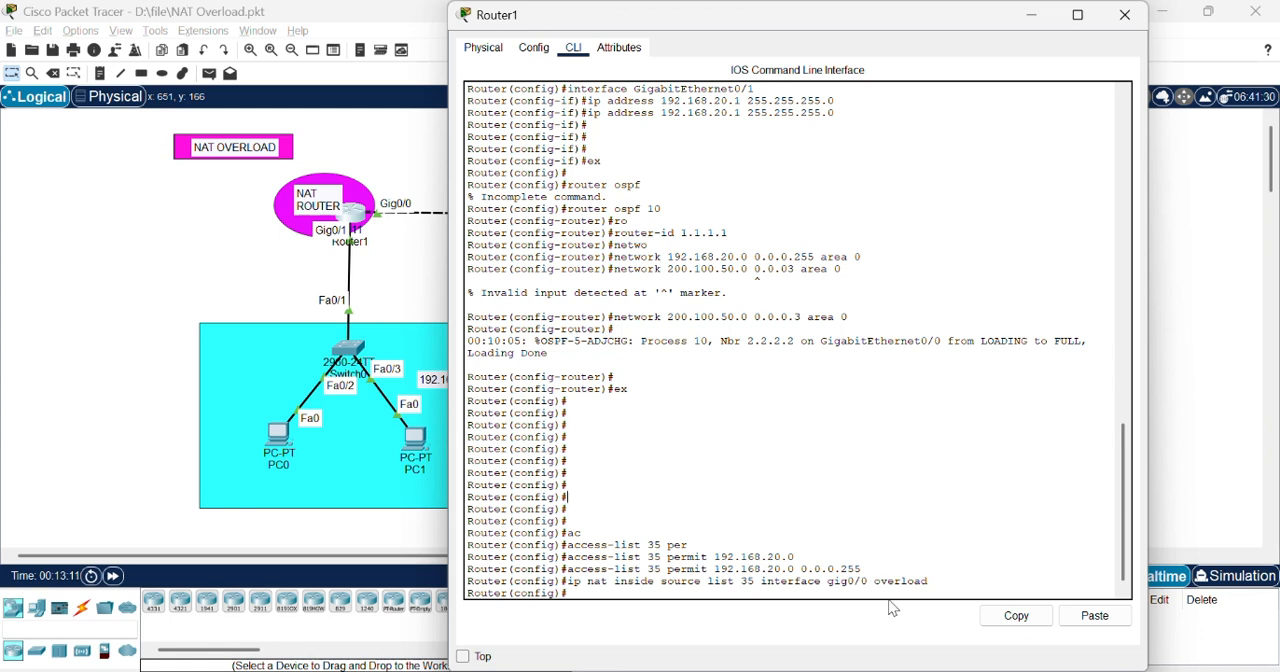
drag(872, 582, 764, 588)
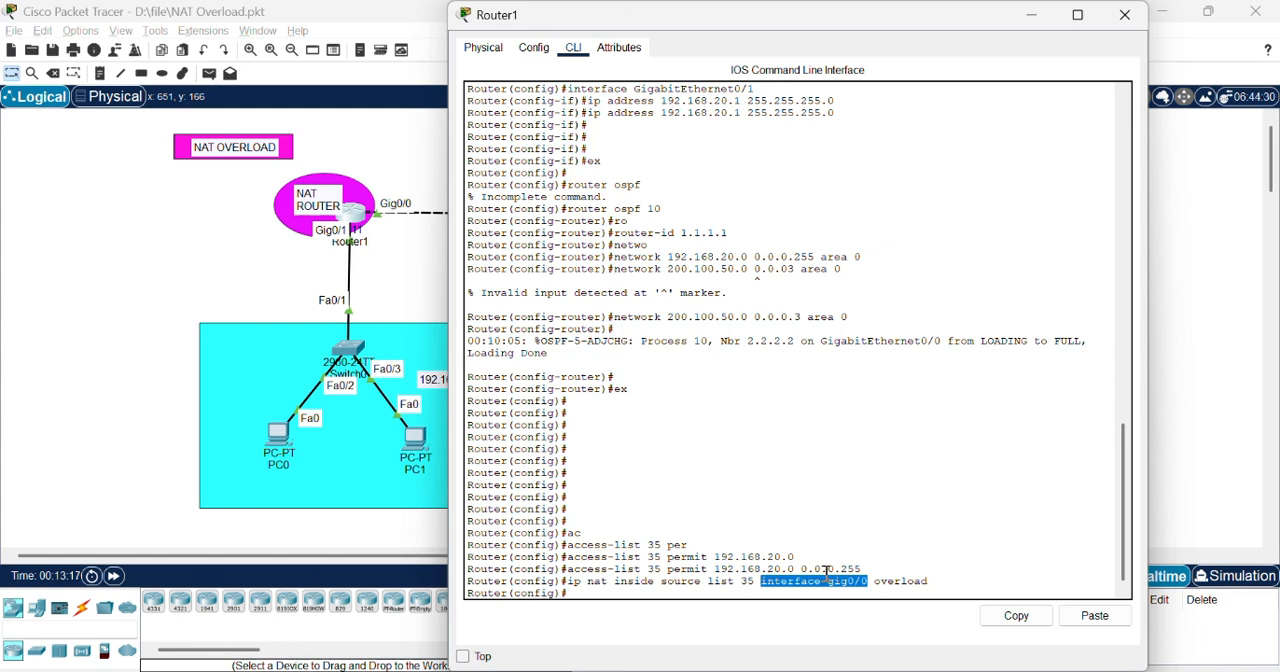
click(910, 556)
drag(929, 581, 876, 581)
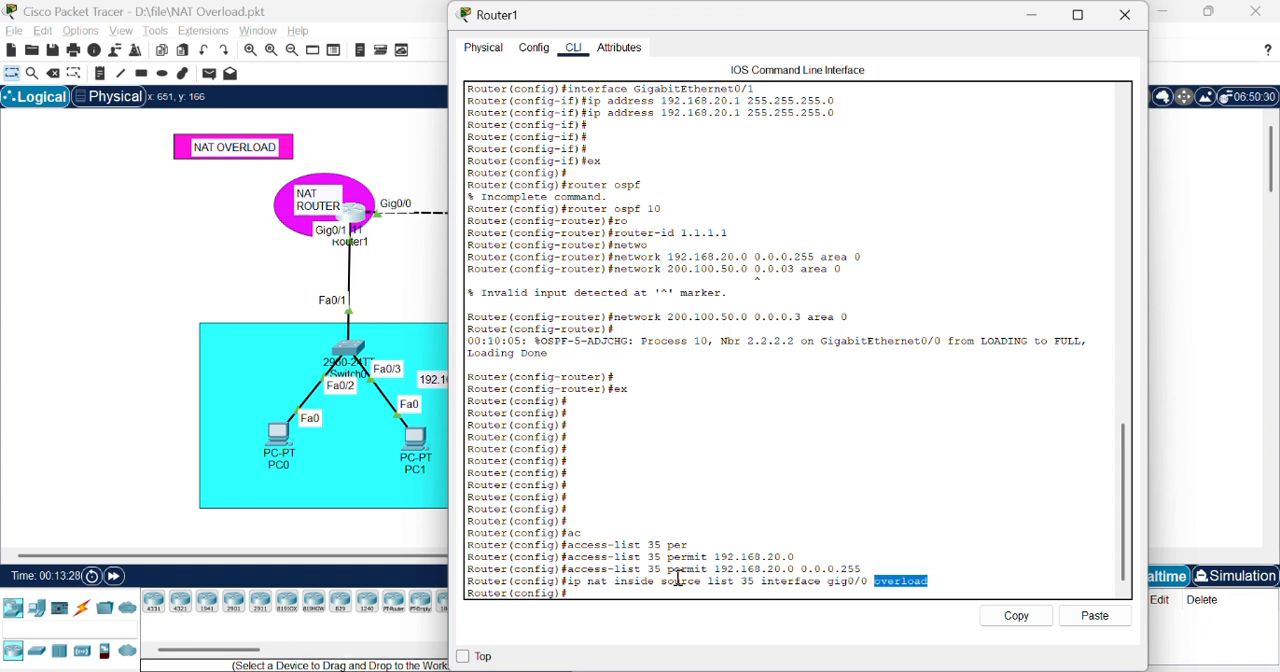
click(641, 617)
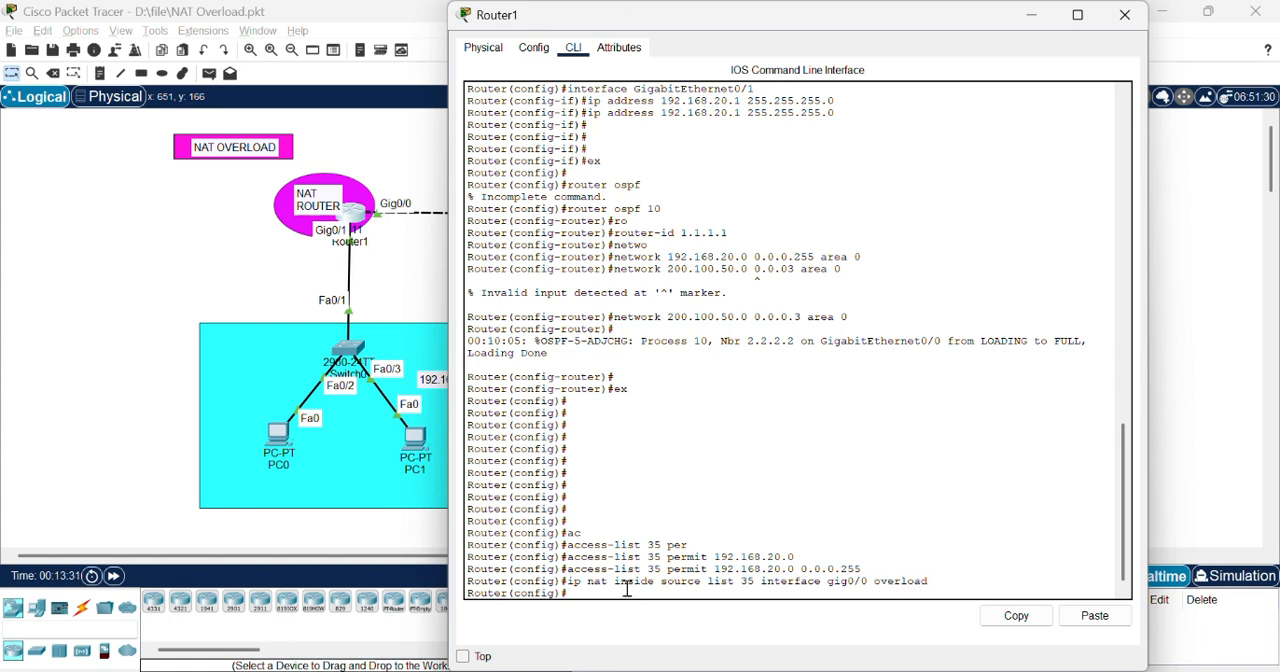
key(Return)
key(Return)
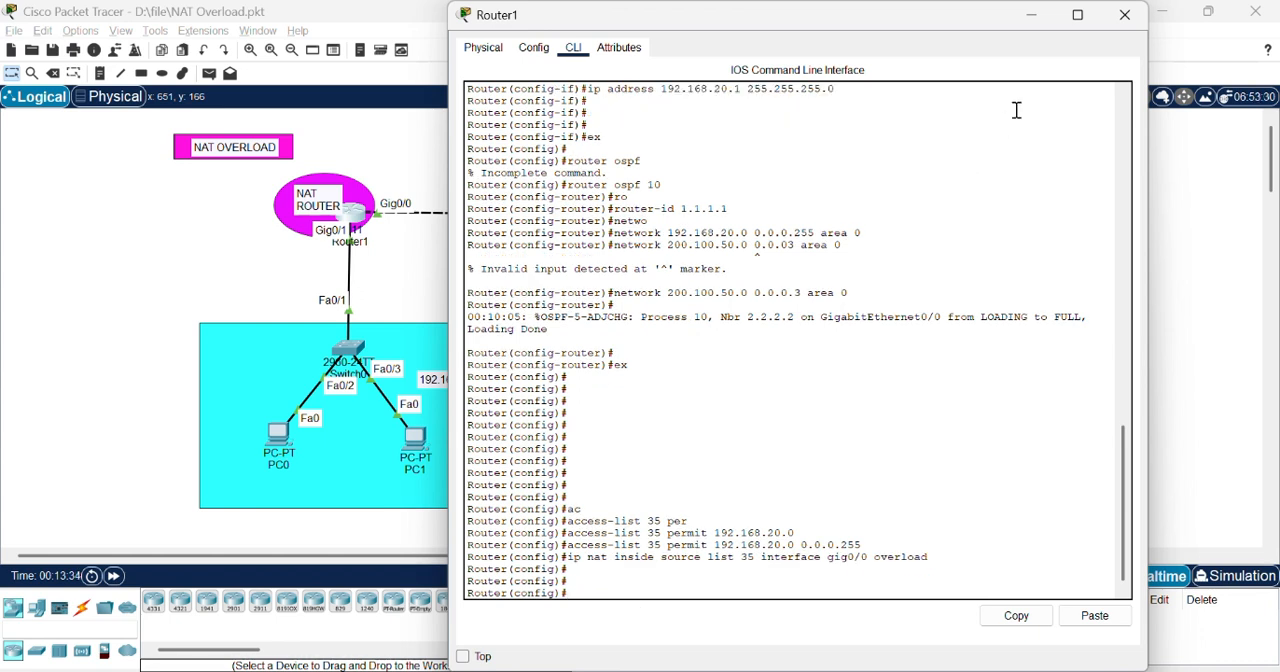
click(1125, 14)
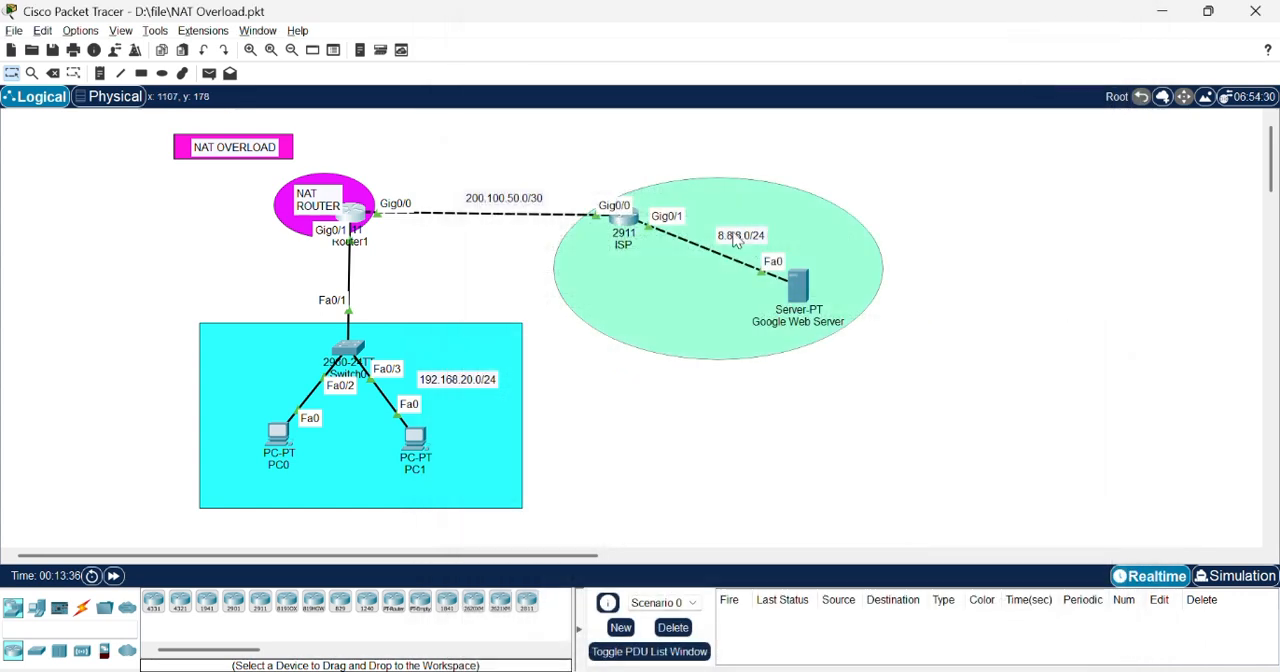
click(623, 222)
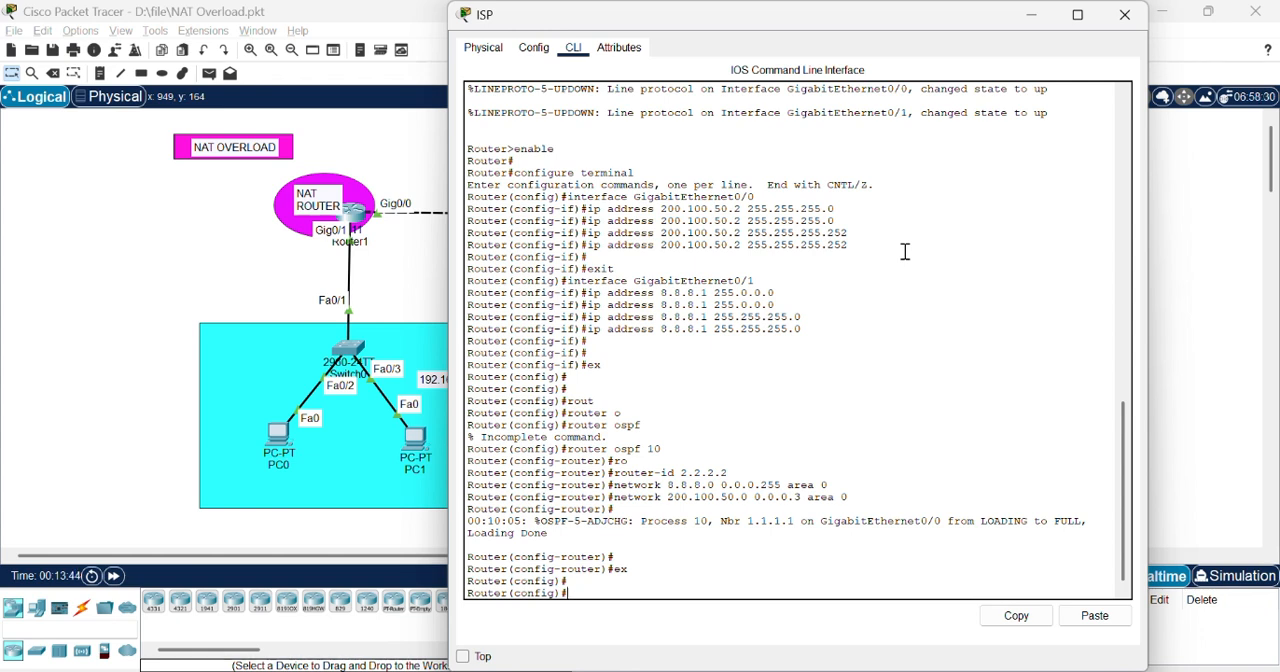
text(interface gig0/0)
key(Return)
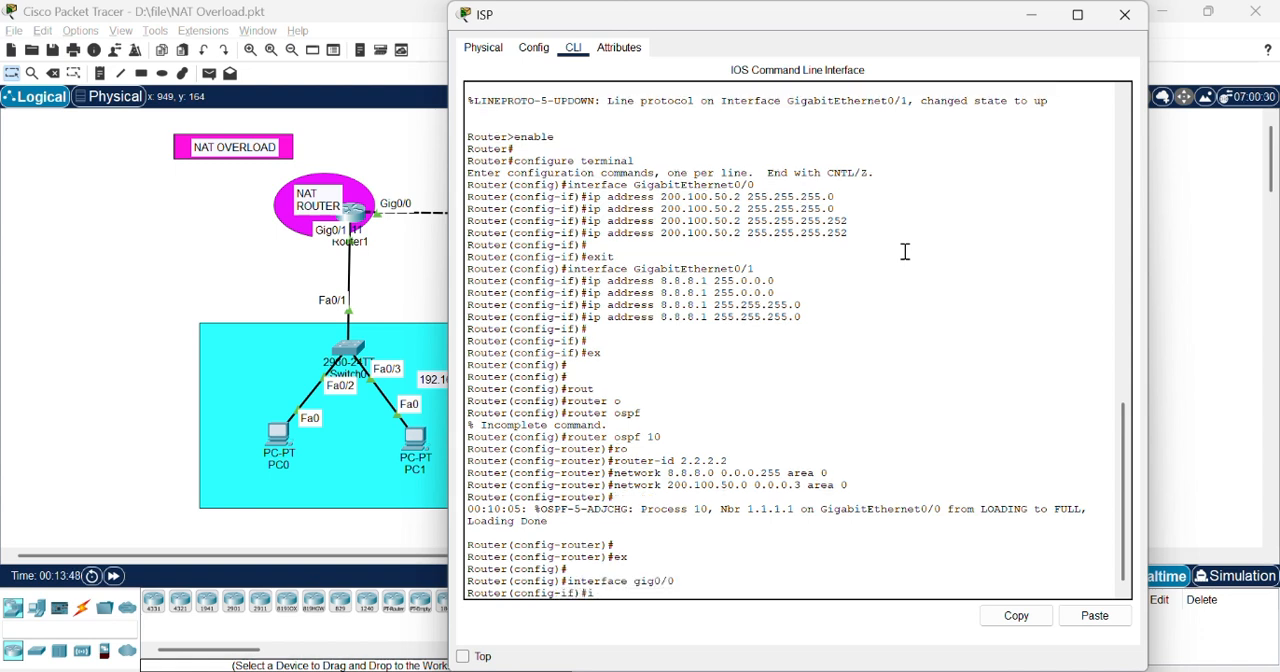
text(ip address)
key(BackSpace)
key(BackSpace)
key(BackSpace)
key(BackSpace)
key(BackSpace)
key(BackSpace)
key(BackSpace)
key(BackSpace)
key(BackSpace)
key(BackSpace)
click(1125, 16)
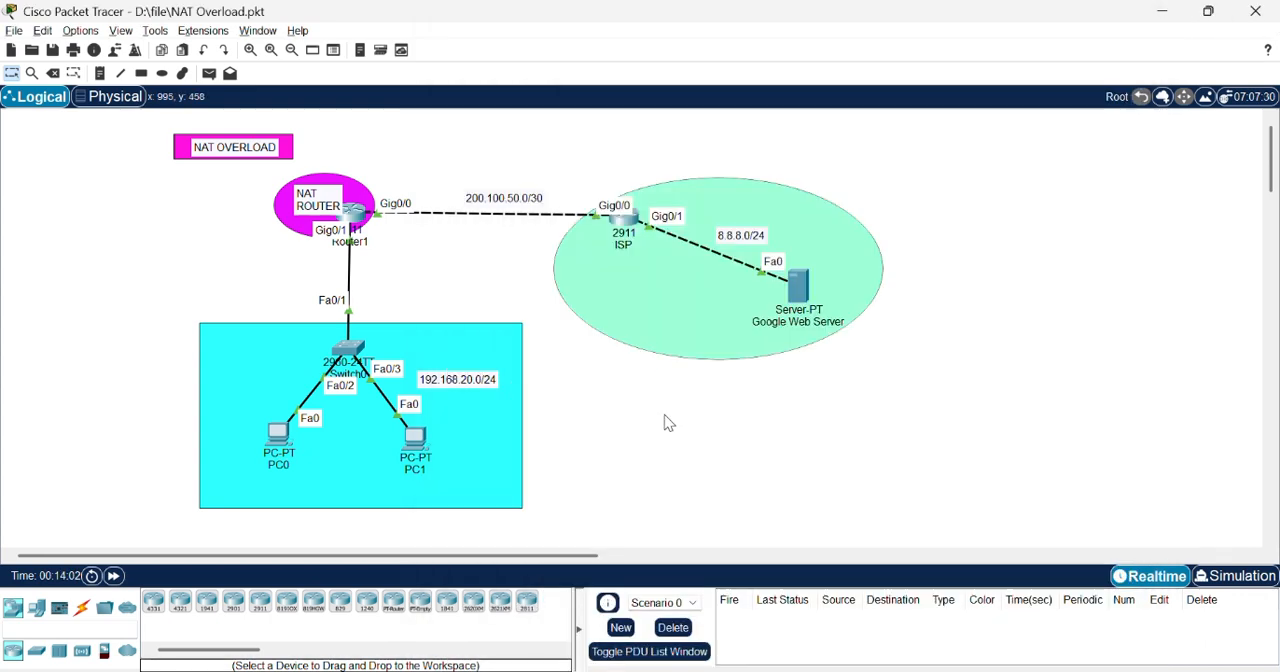
Step: Ping the web server at 8.8.8.8 from PC0's command prompt
click(279, 436)
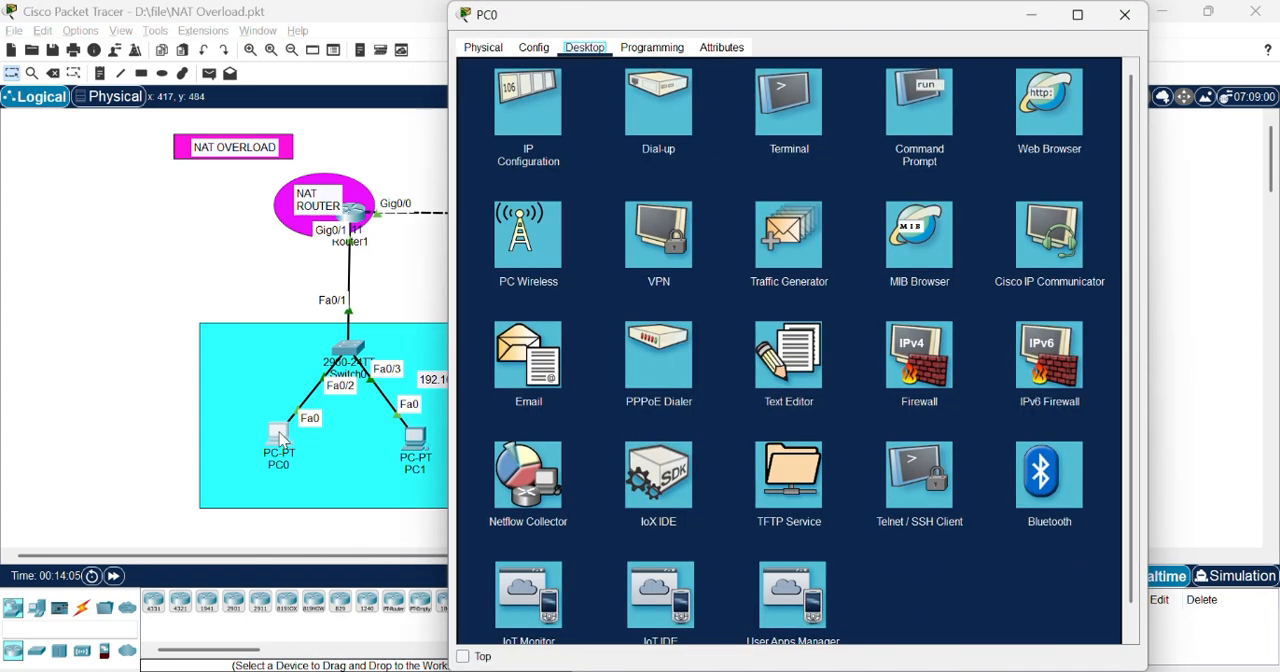
click(918, 118)
key(Up)
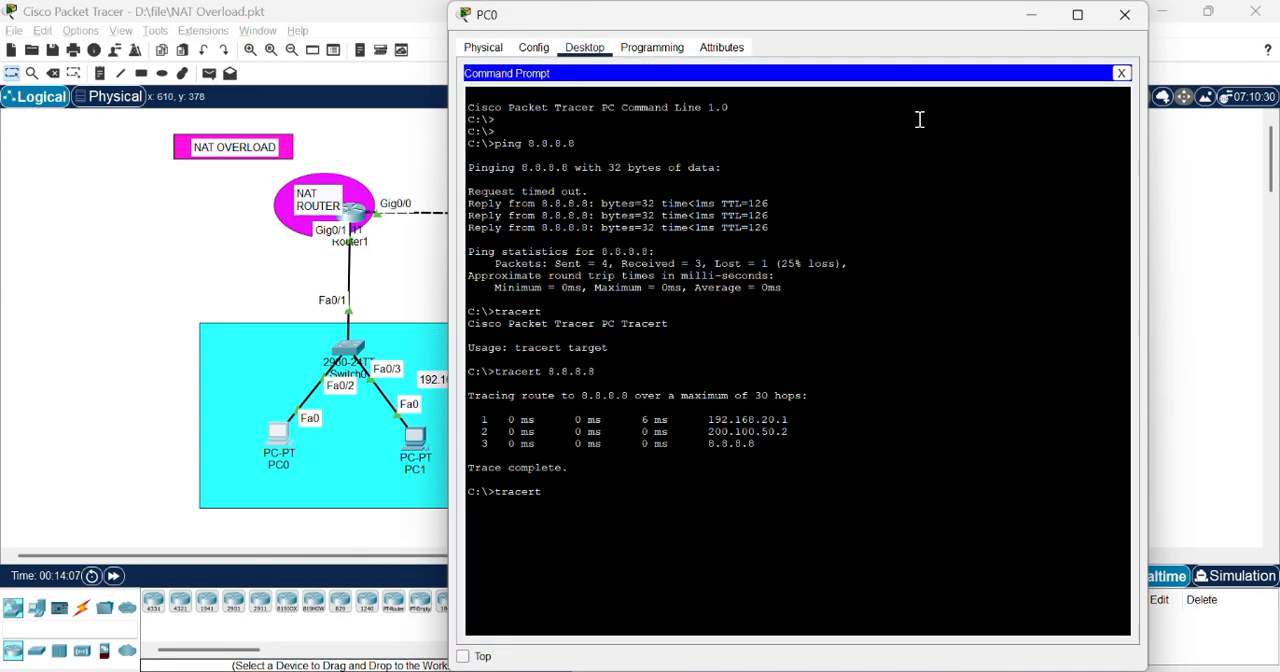
key(Up)
key(Return)
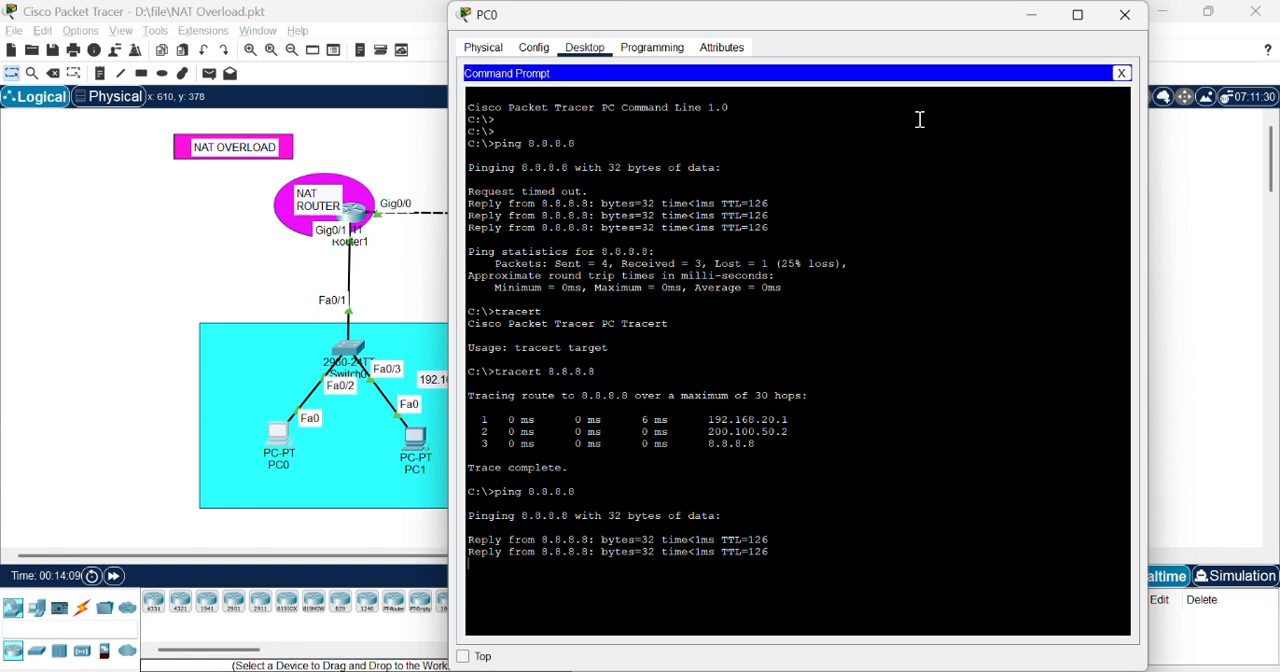
Step: Trace the route from PC0 to 8.8.8.8 and close PC0's window
key(Up)
key(Up)
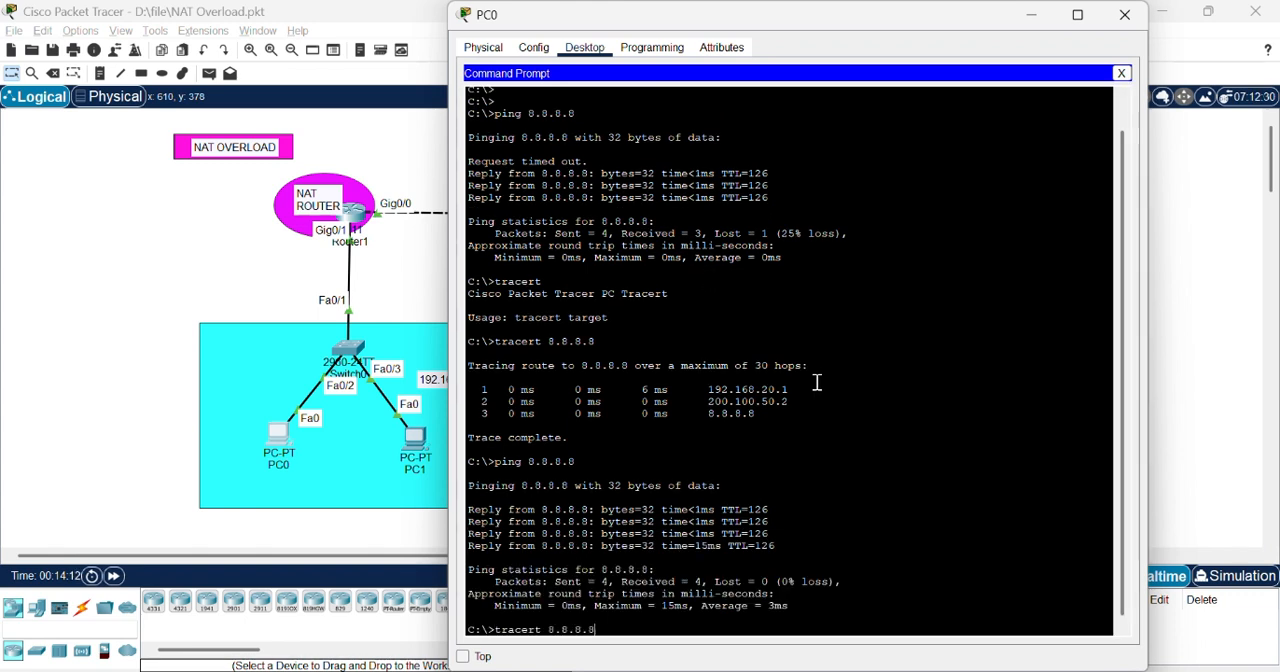
key(Return)
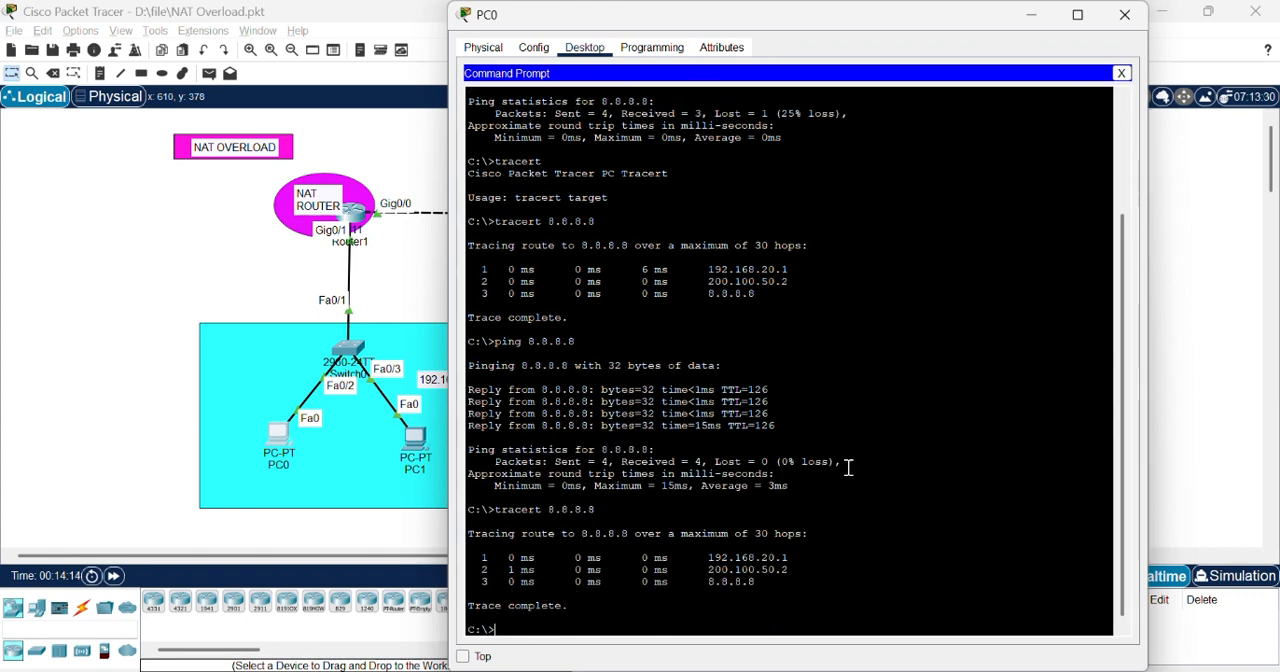
click(1125, 15)
Step: Open Router1's command line and leave global configuration mode for privileged EXEC mode
click(352, 216)
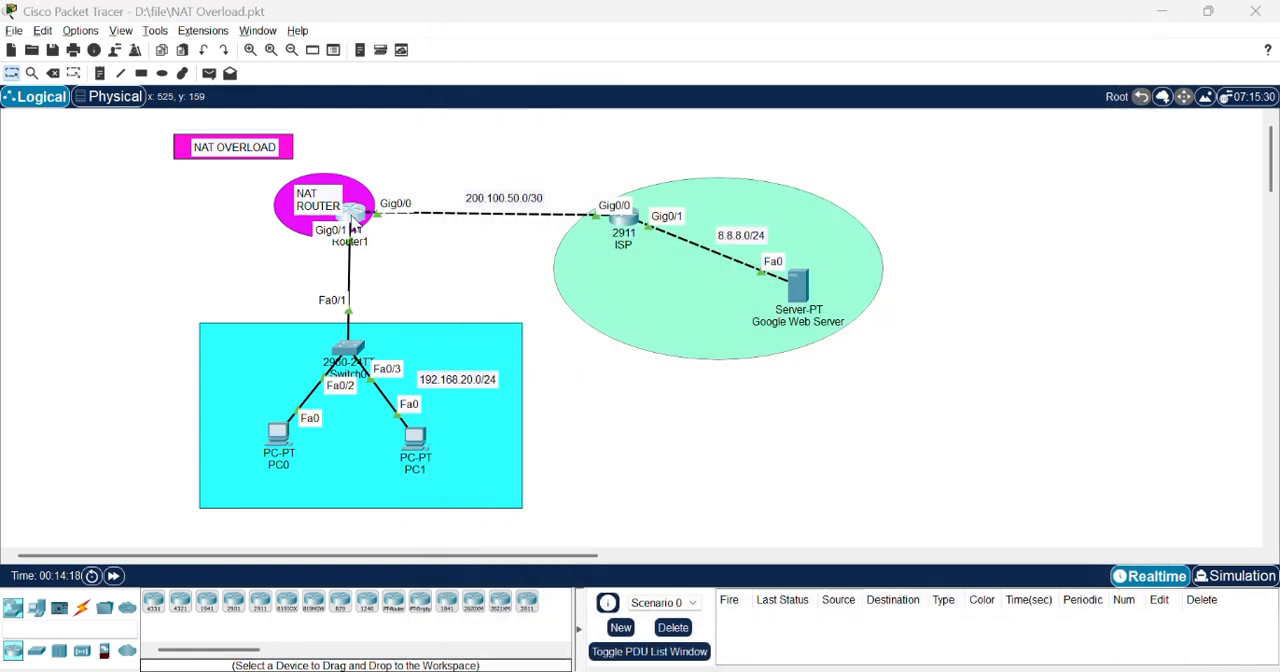
click(829, 523)
key(Return)
key(Return)
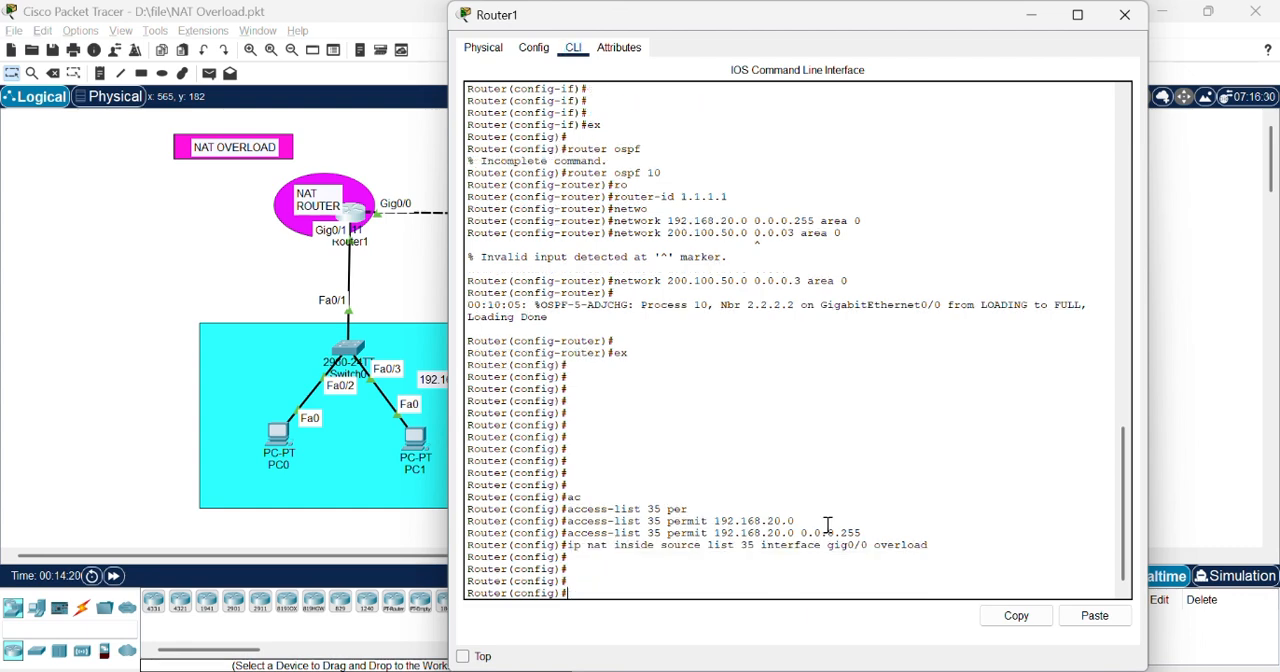
text(ex)
key(Return)
key(Return)
key(Return)
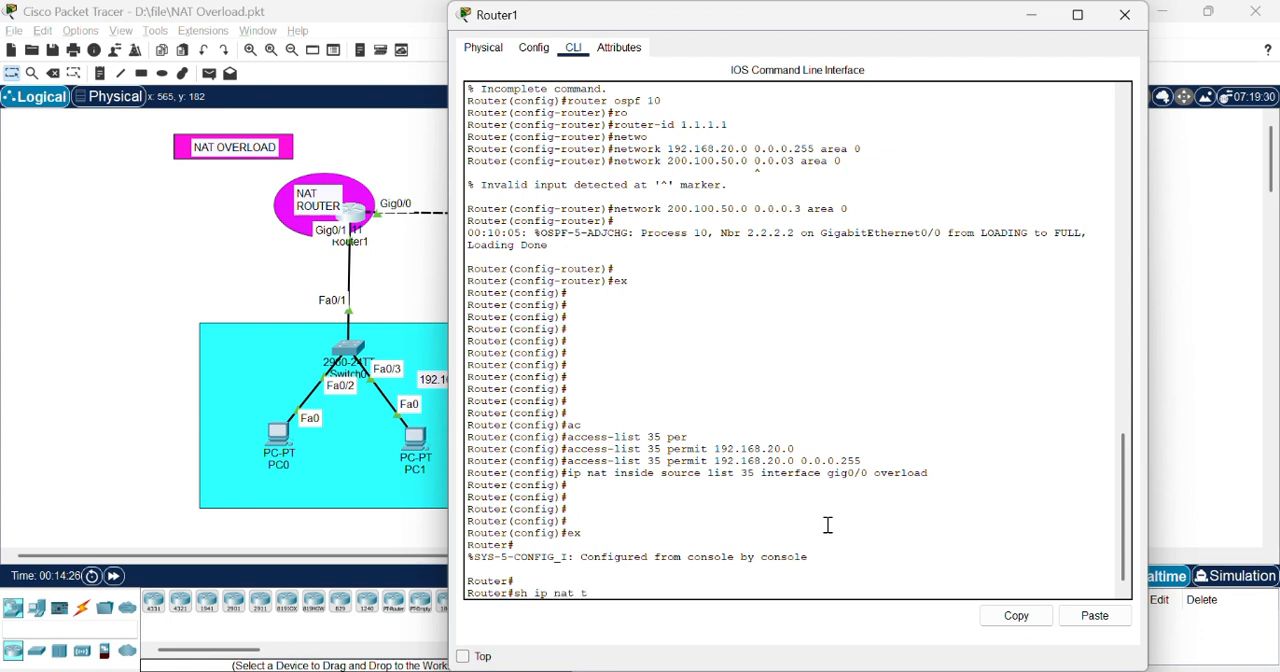
Step: Query Router1's IP NAT translation table, repeating the show command to recheck for entries
text(sh ip nat translations)
key(Return)
key(Up)
key(Return)
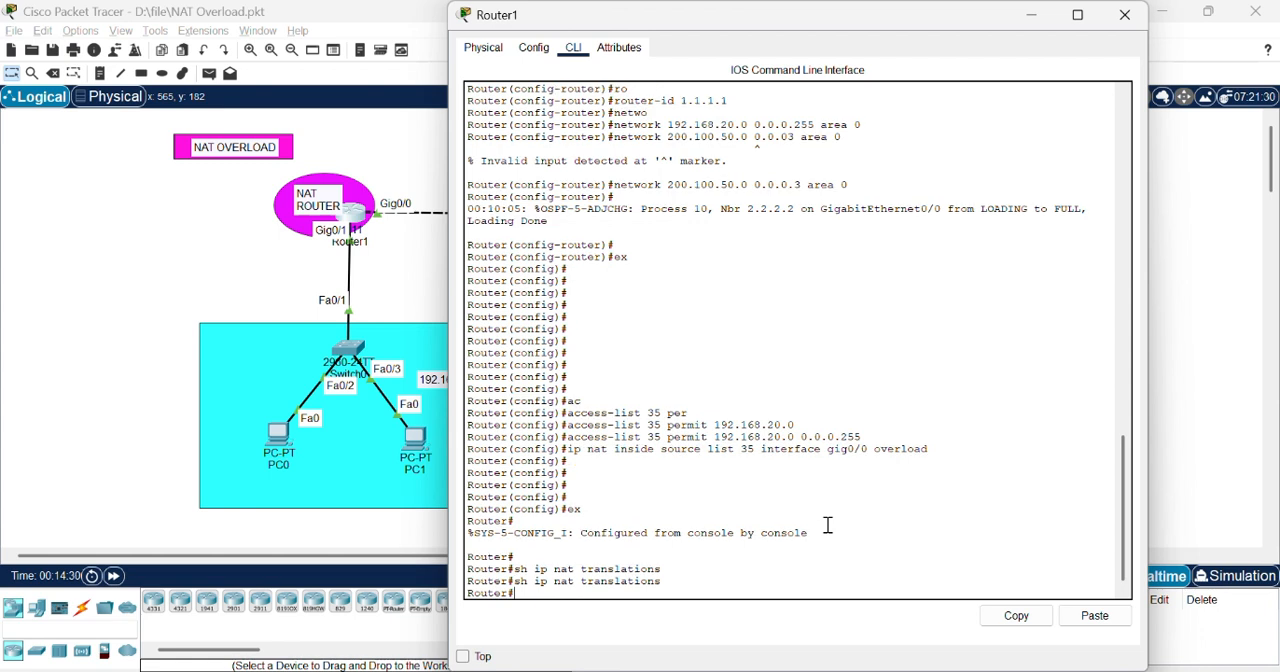
key(Up)
key(BackSpace)
key(Return)
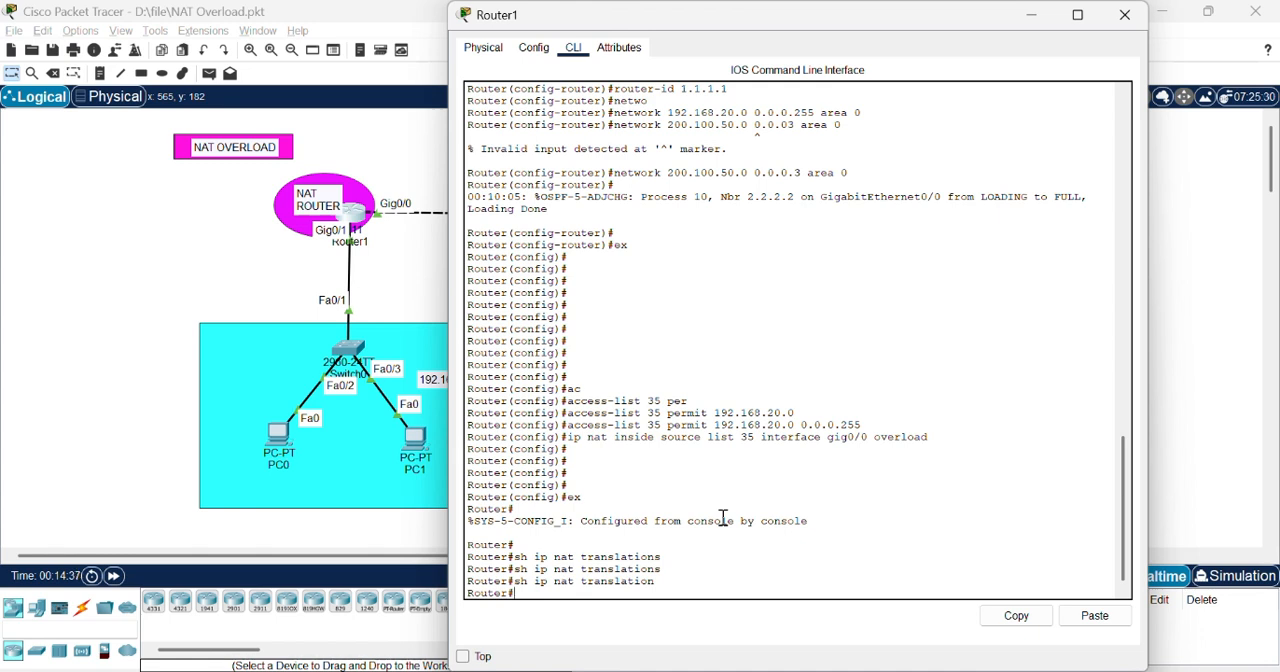
Step: Enter Router1's configuration mode and designate interface gig0/0 as the NAT outside interface
drag(855, 15, 950, 50)
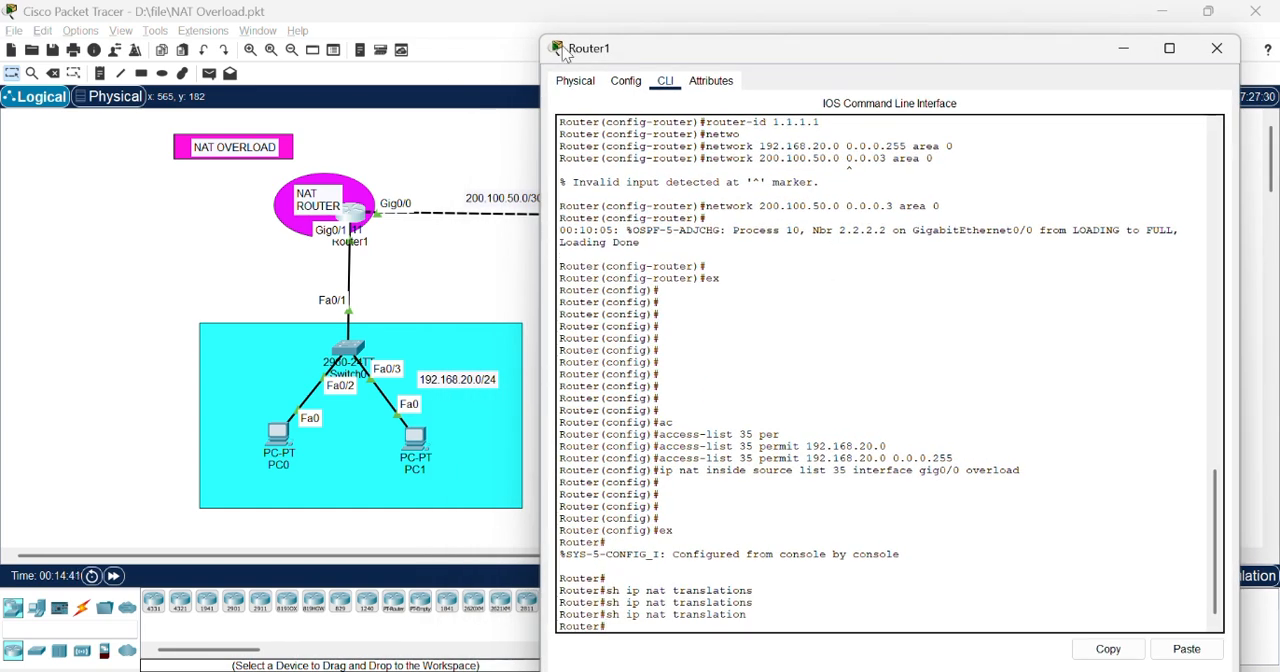
key(Return)
key(Return)
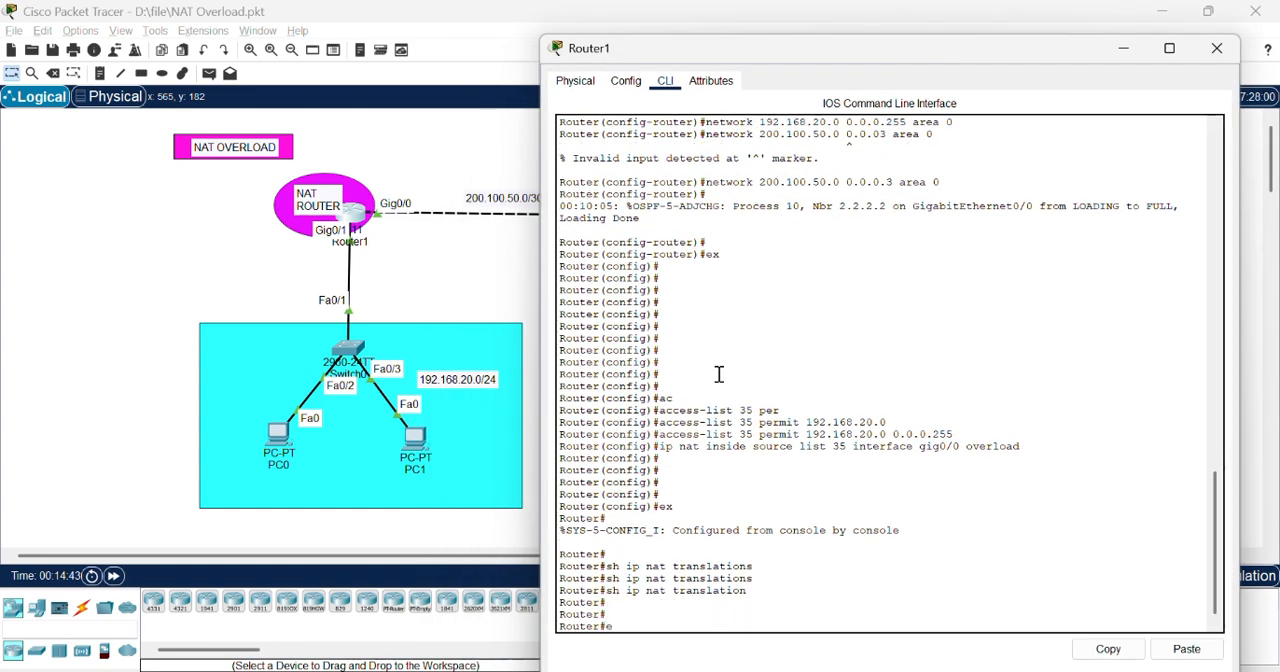
text(conf t)
key(Return)
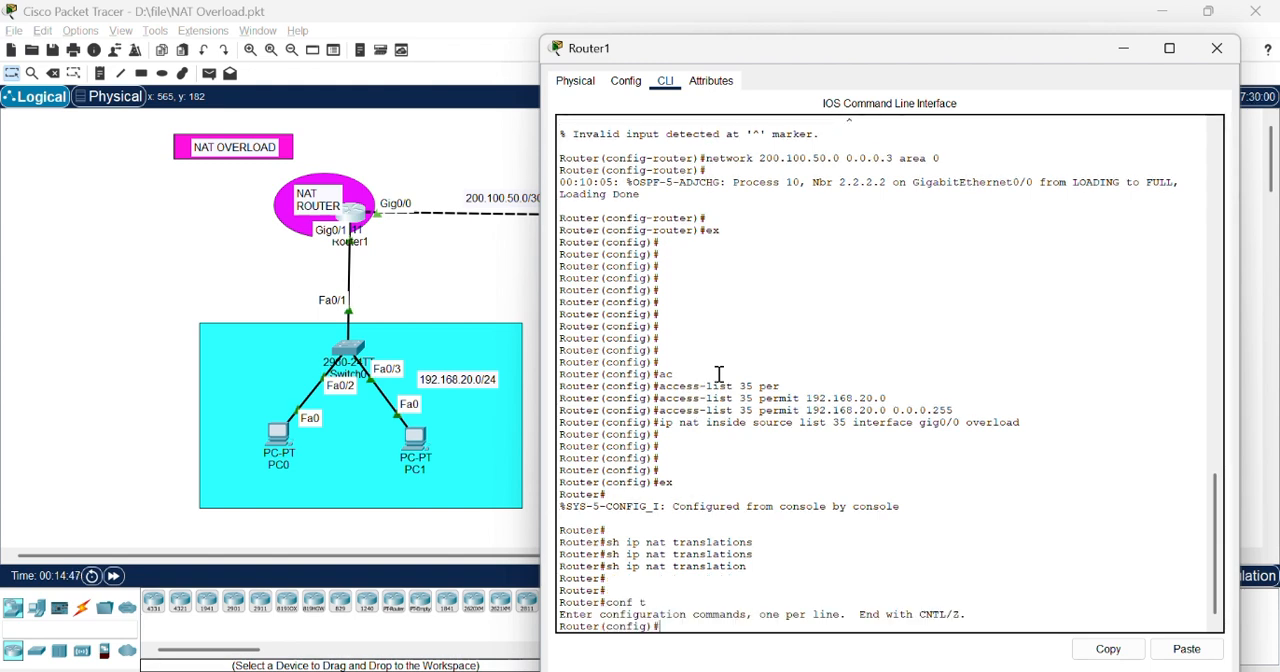
text(interface gig0/0)
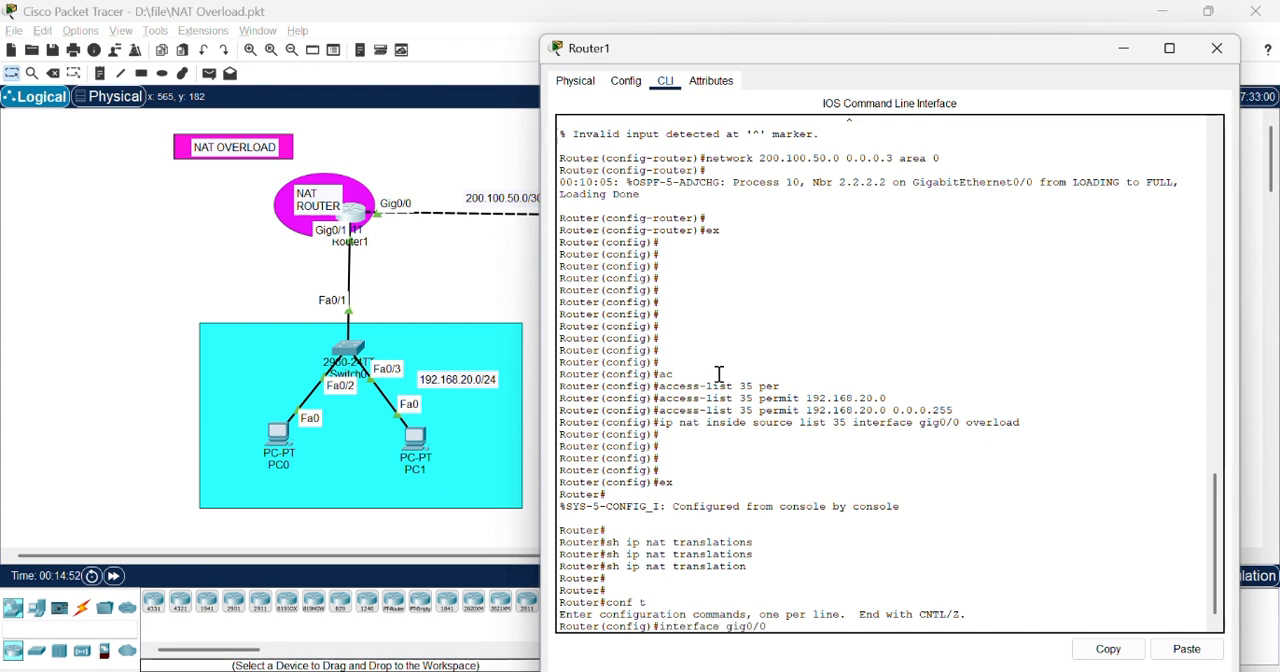
key(Return)
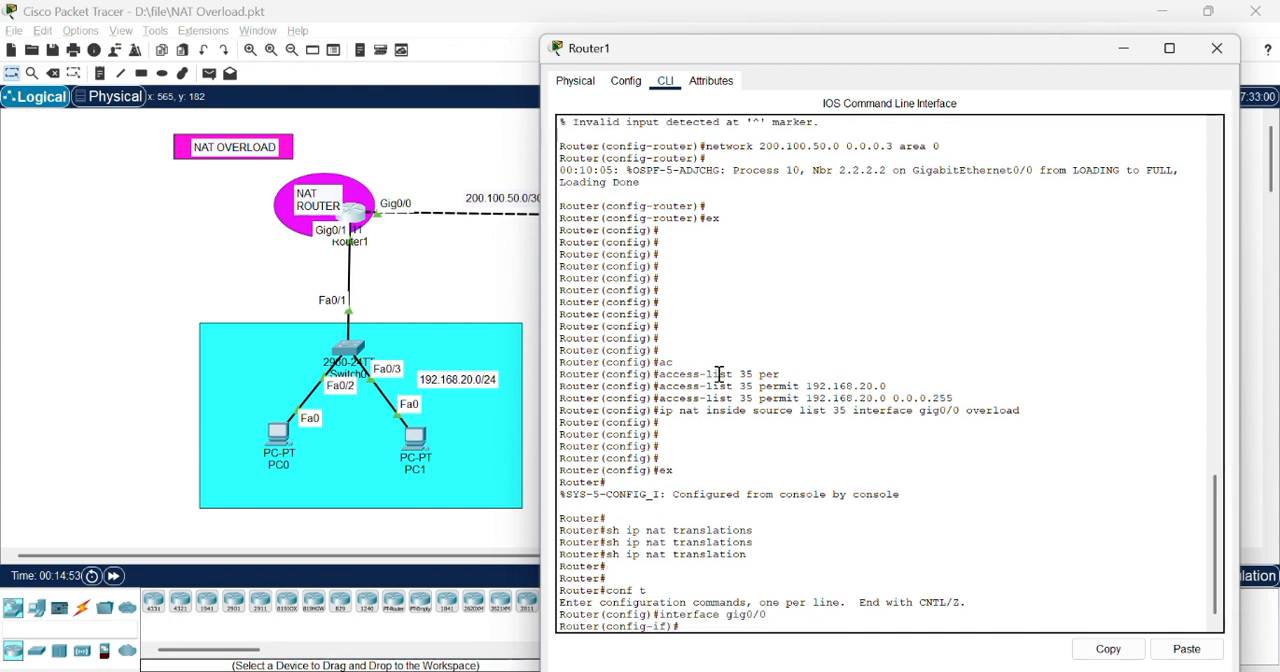
text(ip nat outside)
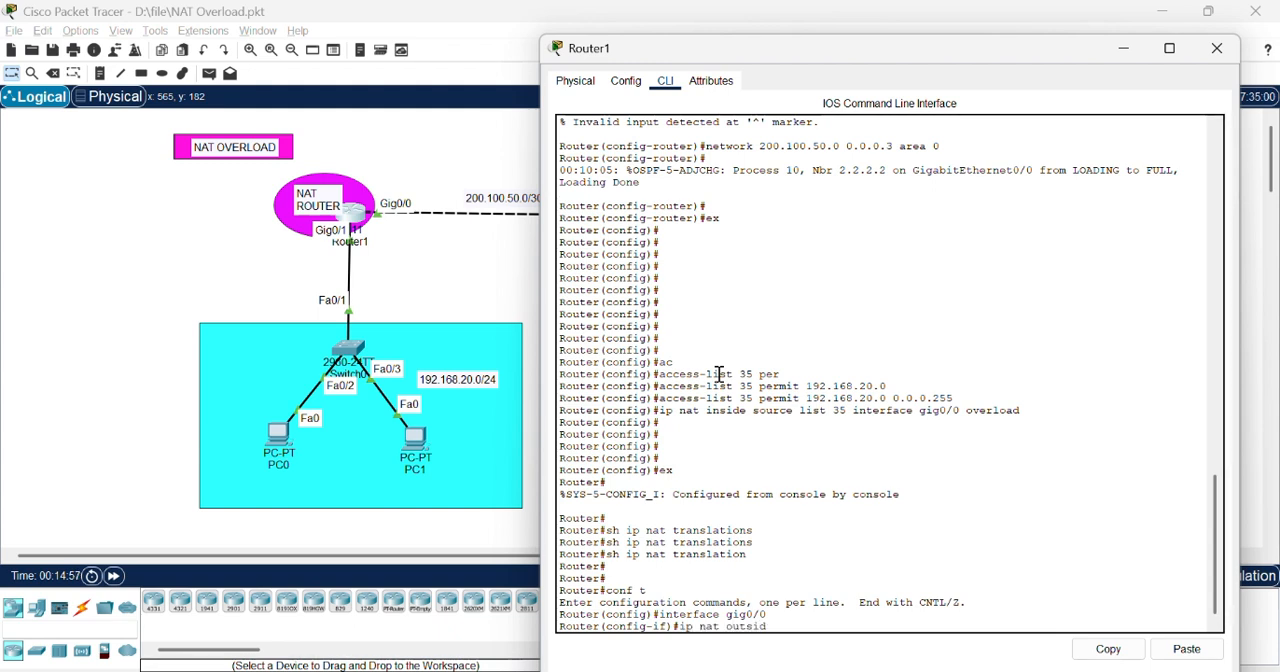
key(Return)
Step: Designate interface gig0/1 on Router1 as the NAT inside interface, and close the router's window
key(Up)
key(Up)
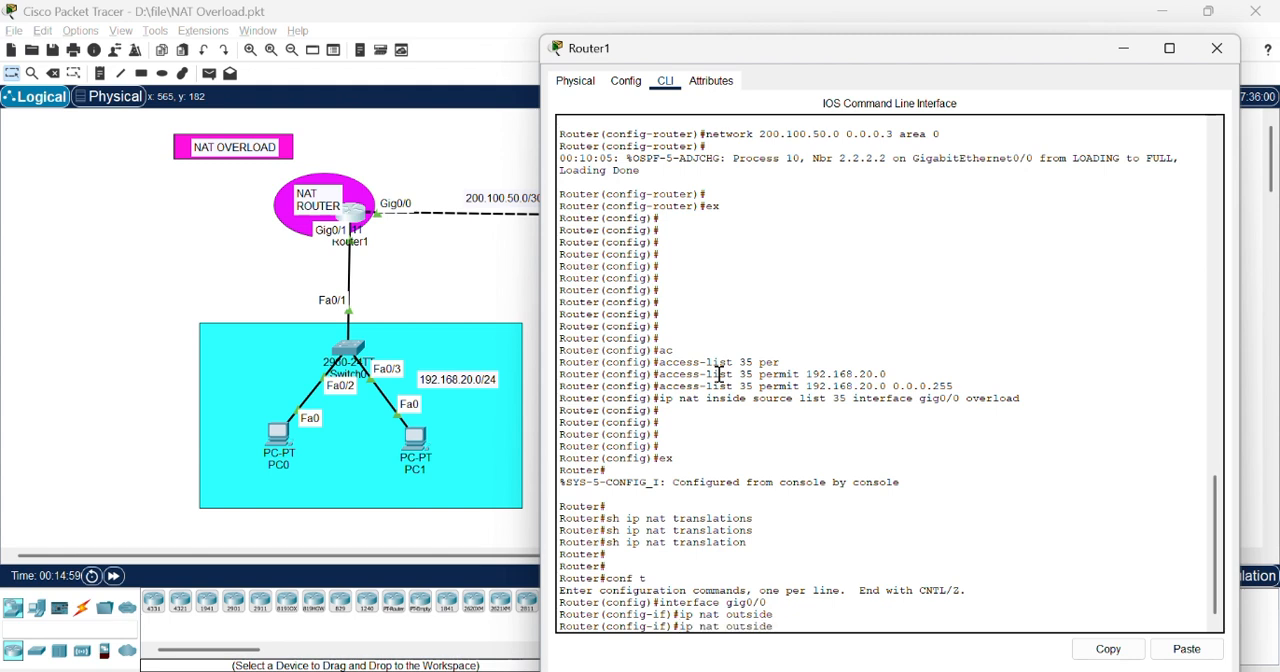
key(BackSpace)
text(1)
key(Return)
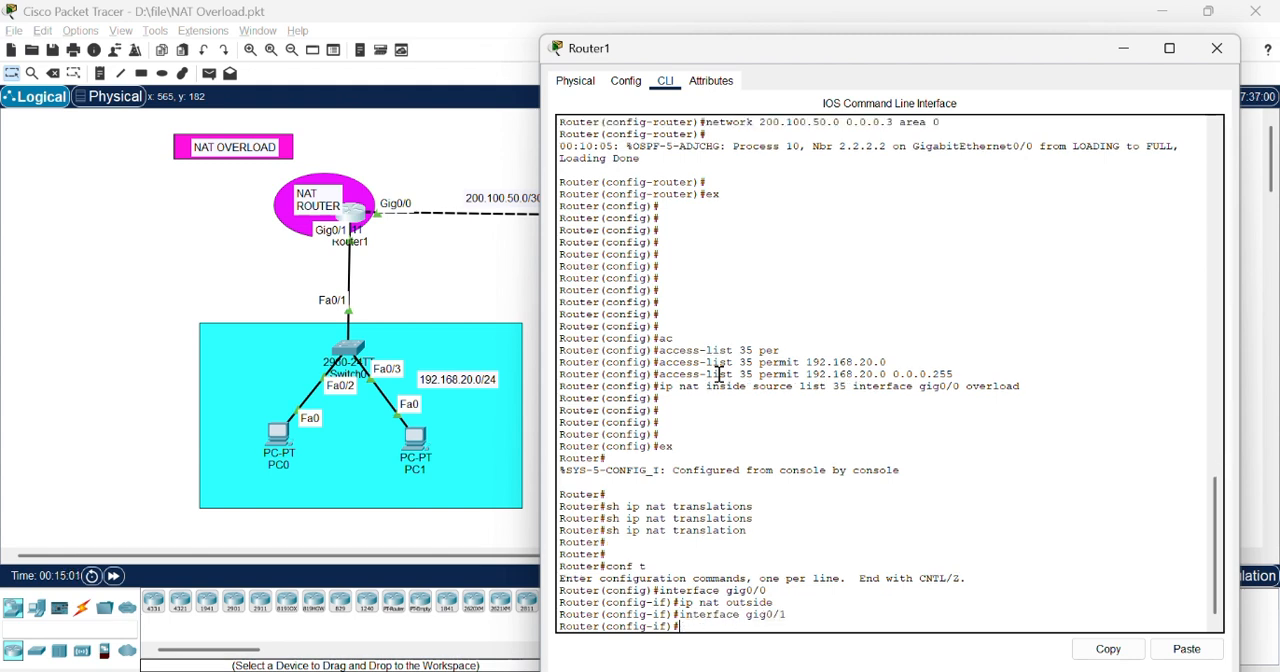
text(ip nat inside)
key(Return)
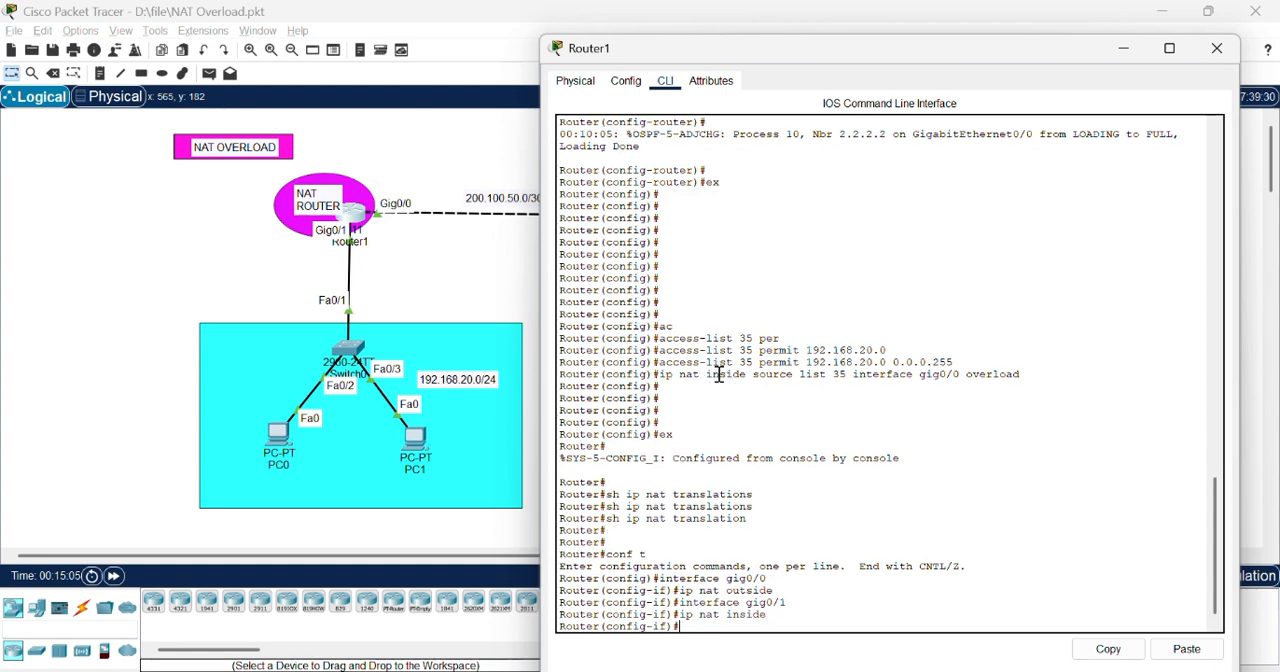
click(1217, 48)
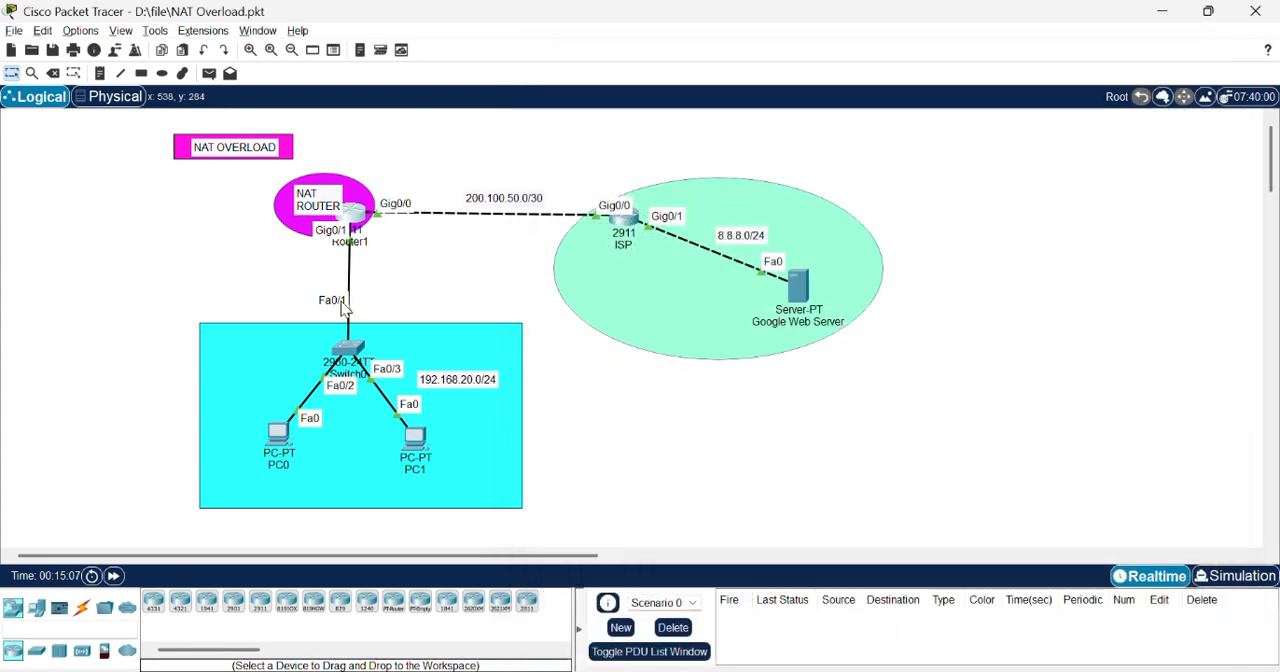
Step: From PC0's command prompt, trace the route to 8.8.8.8 and ping the same address, closing PC0's window when done
click(277, 436)
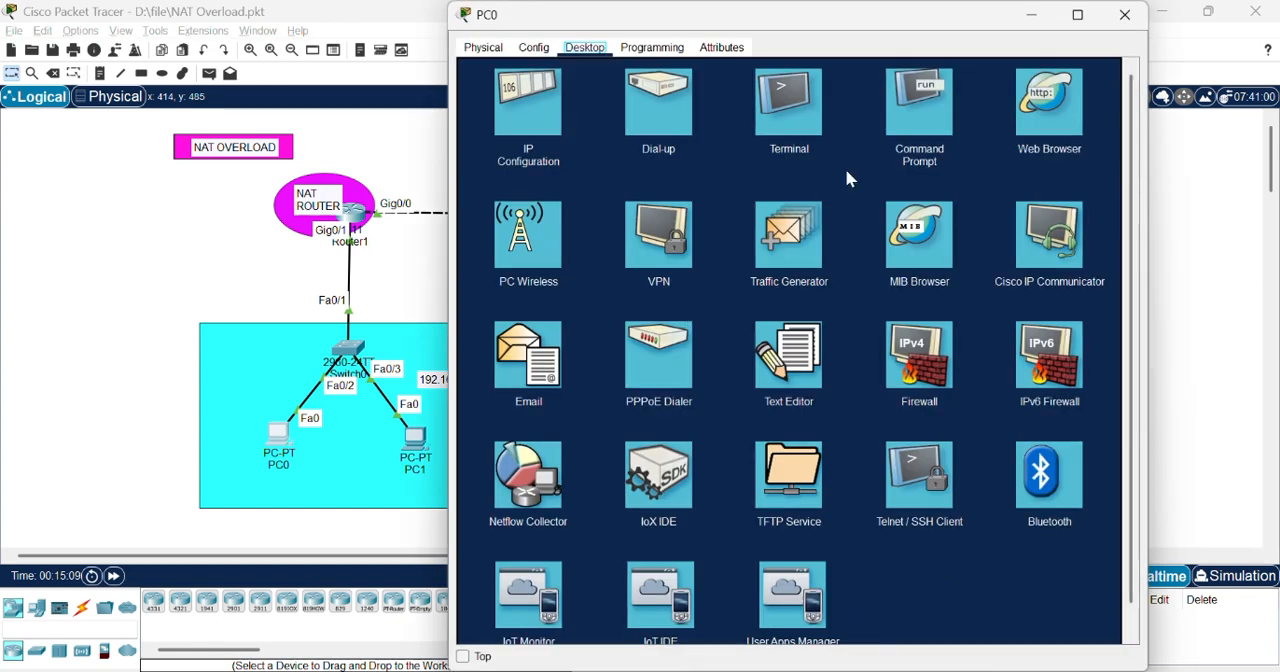
click(921, 121)
key(Up)
key(Return)
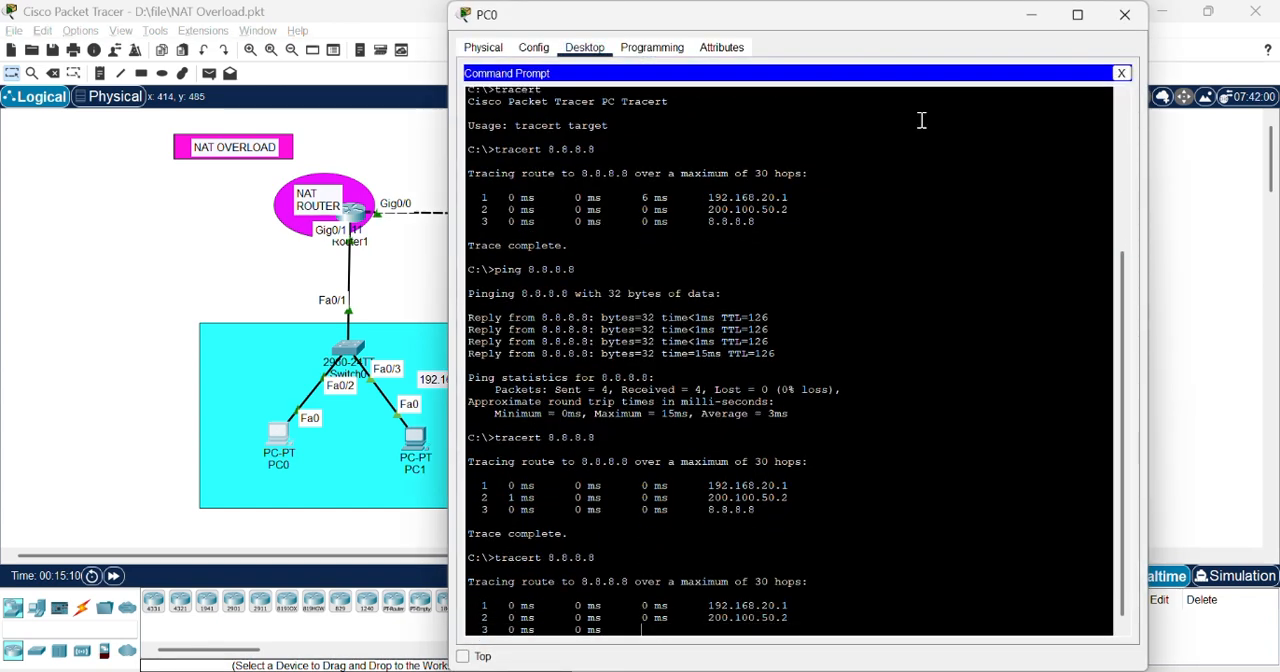
key(Up)
key(Up)
key(Up)
key(Return)
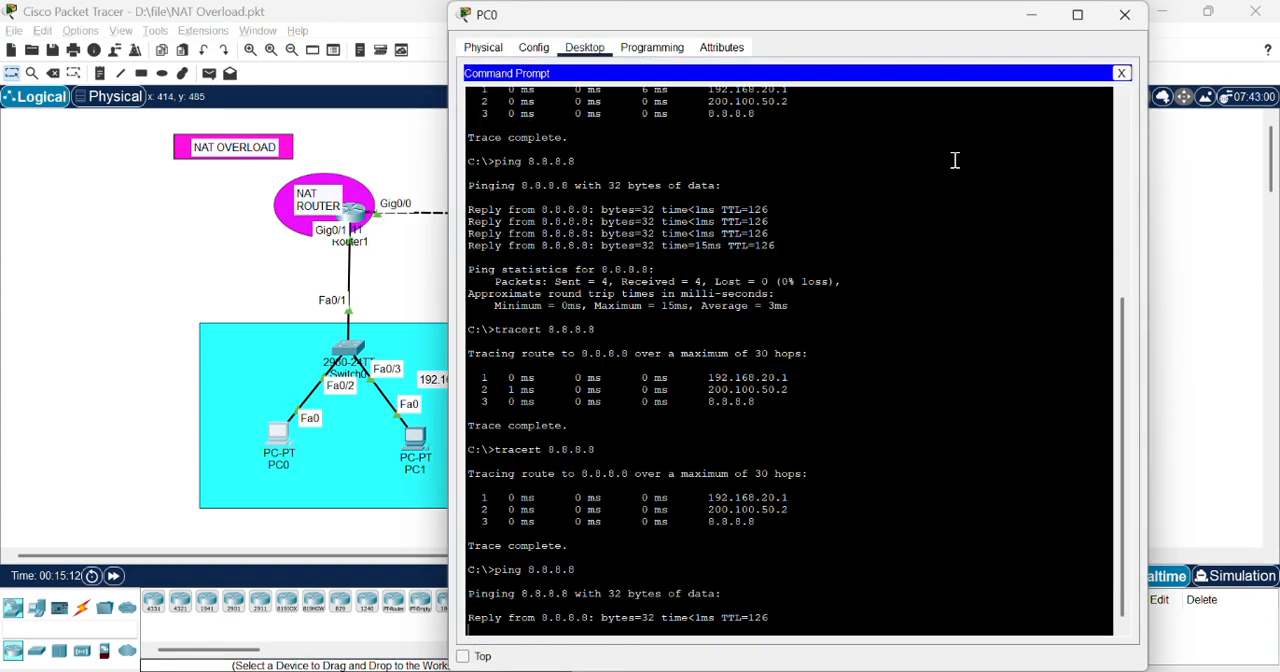
click(1124, 15)
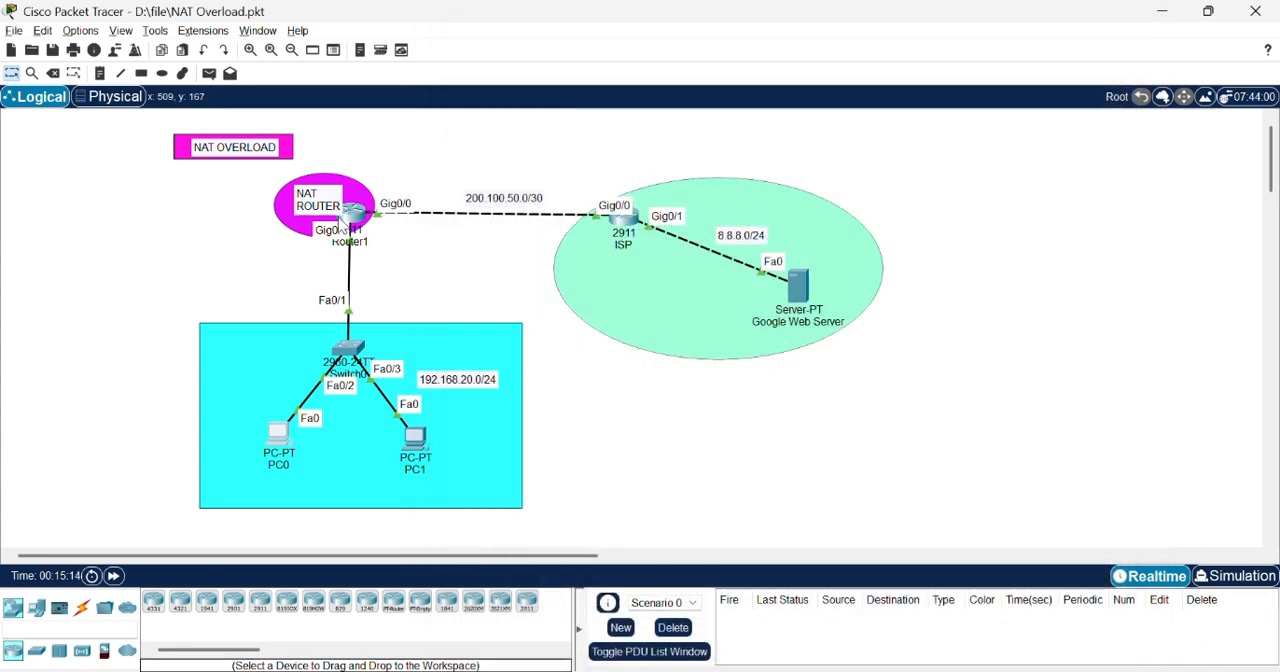
Step: Query Router1's IP NAT translation table with sh ip nat translation and examine the inside and outside address entries
click(352, 214)
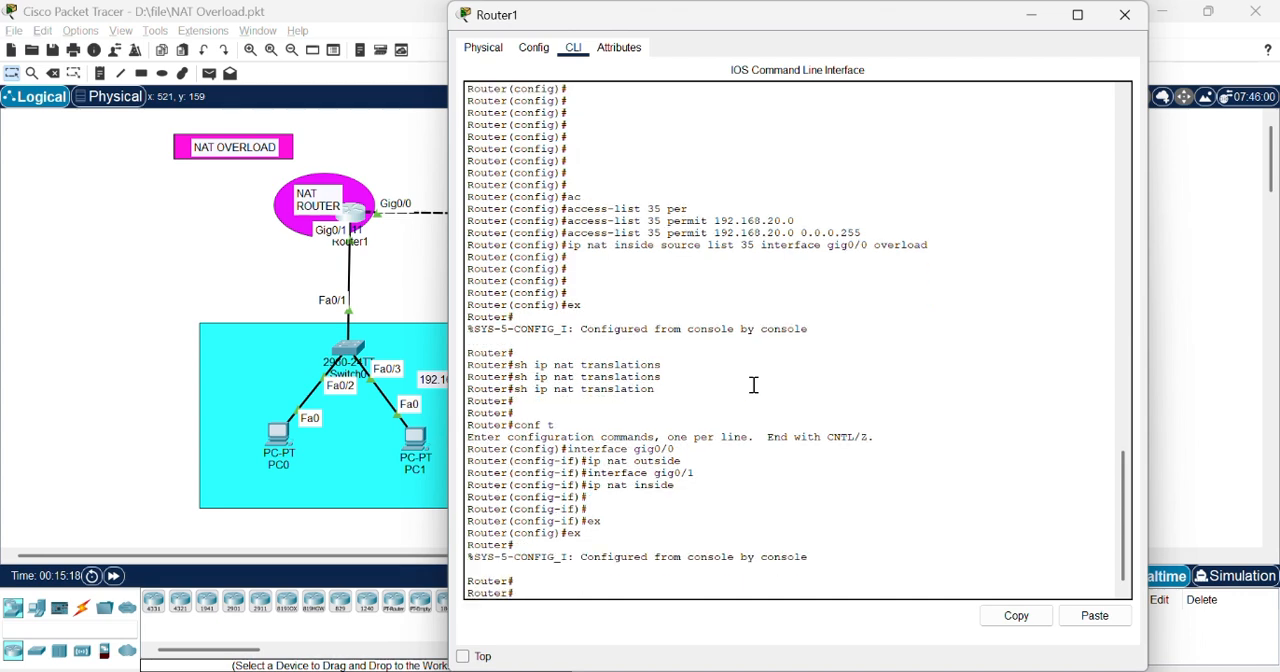
key(Up)
key(Return)
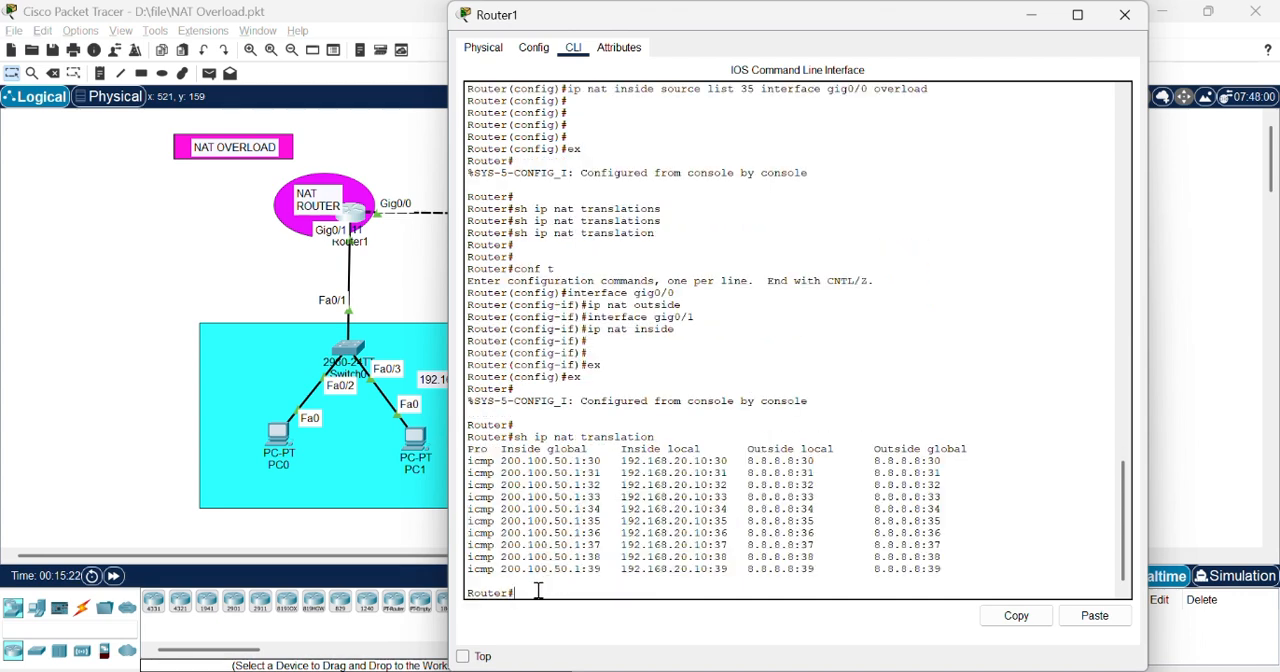
drag(986, 577, 465, 440)
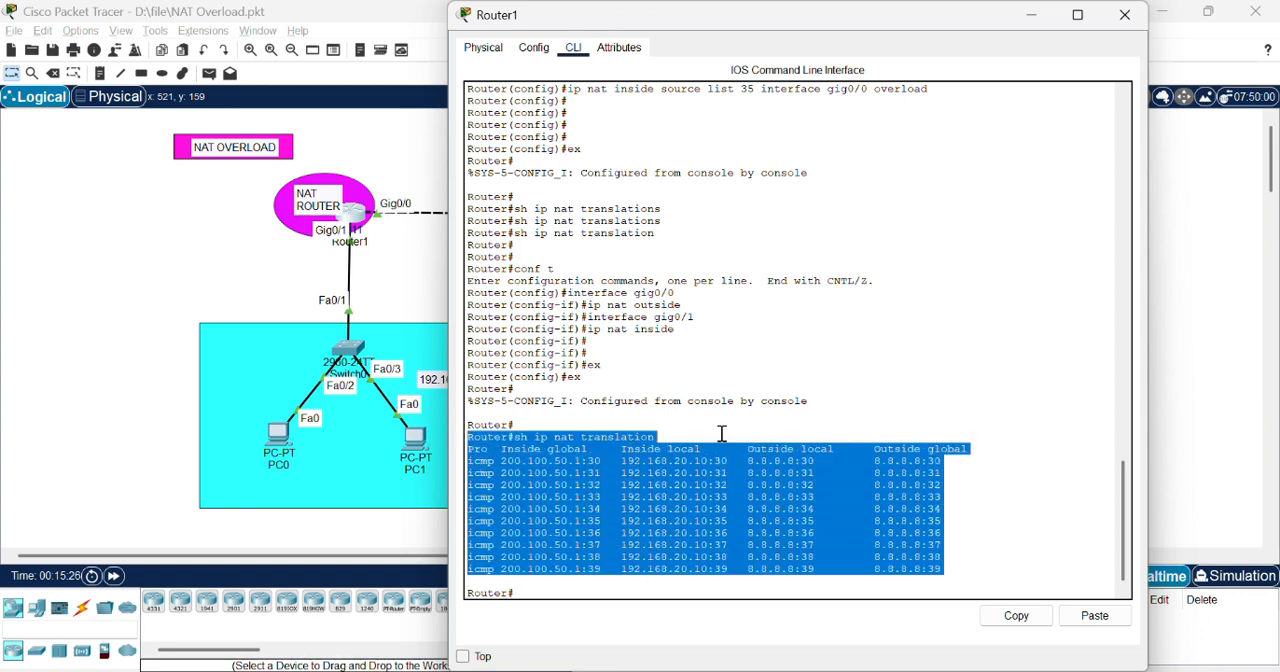
click(603, 476)
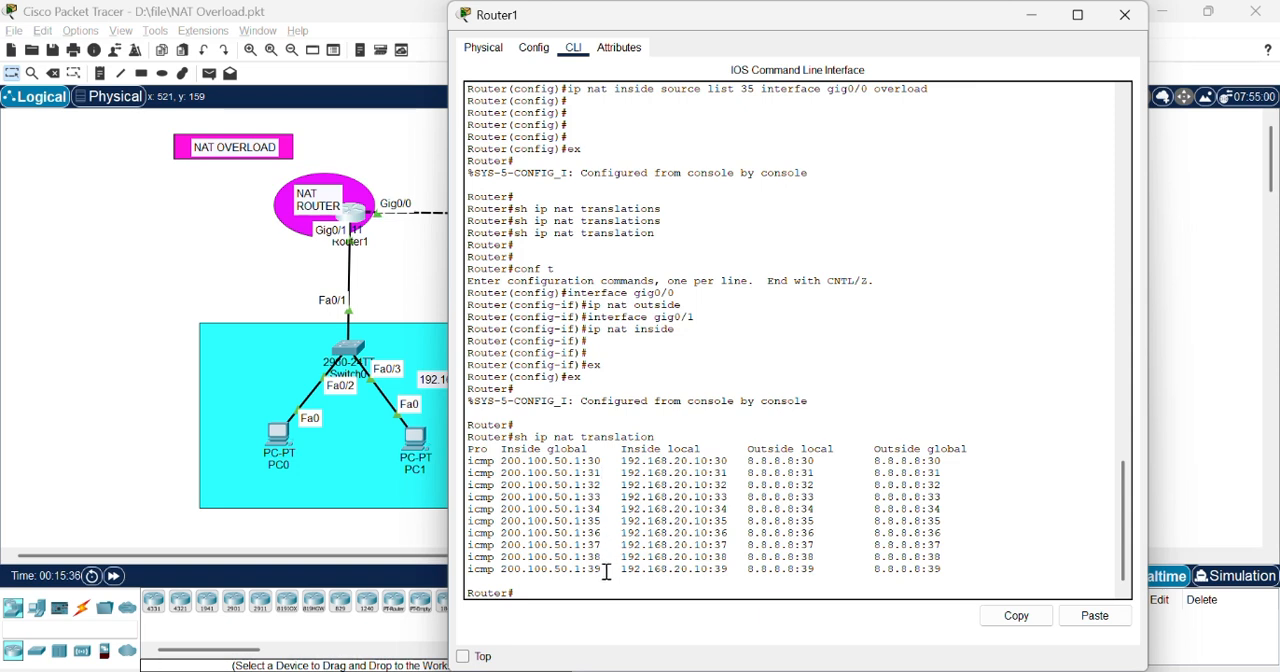
Step: Close Router1's window and save the NAT Overload.pkt file
click(1124, 15)
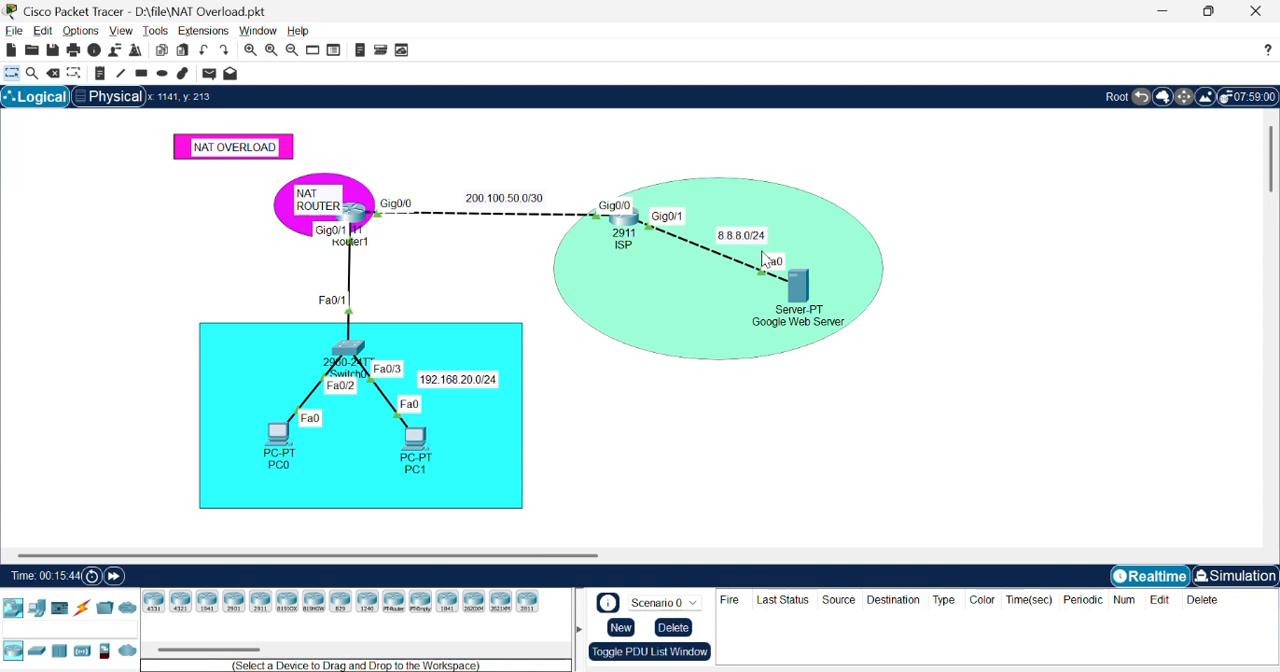
key(ctrl+s)
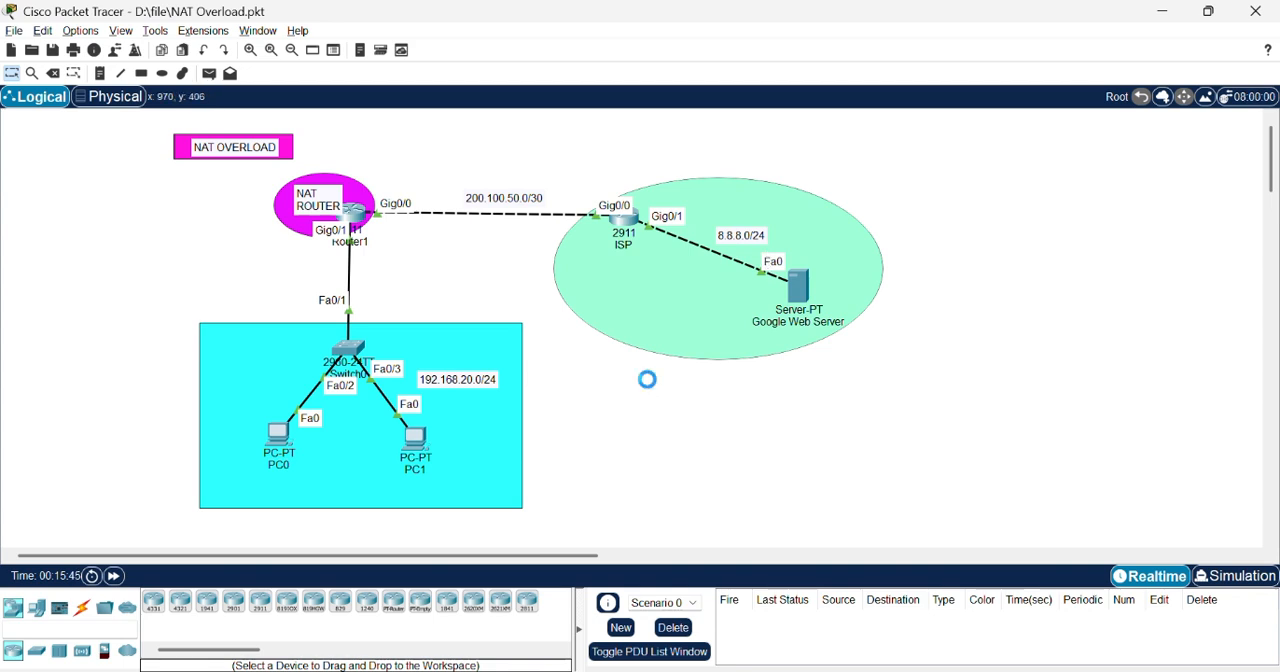